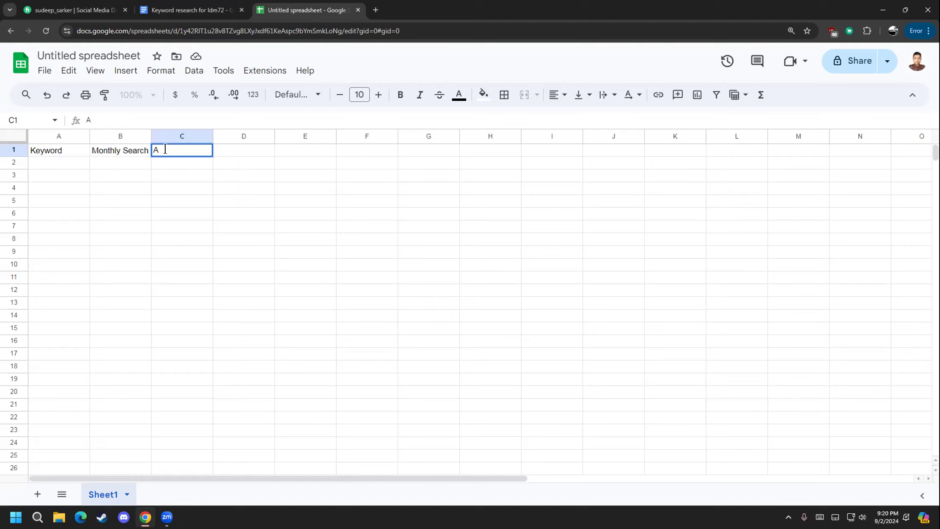
- Enter the headers "All in title" in C1 and "KGR keyword in Golden Ratio" in D1, widening column D to fit its text
{"action": "type", "text": "ll in title"}
{"action": "left_click_drag", "start_coordinate": [198, 150], "coordinate": [148, 151]}
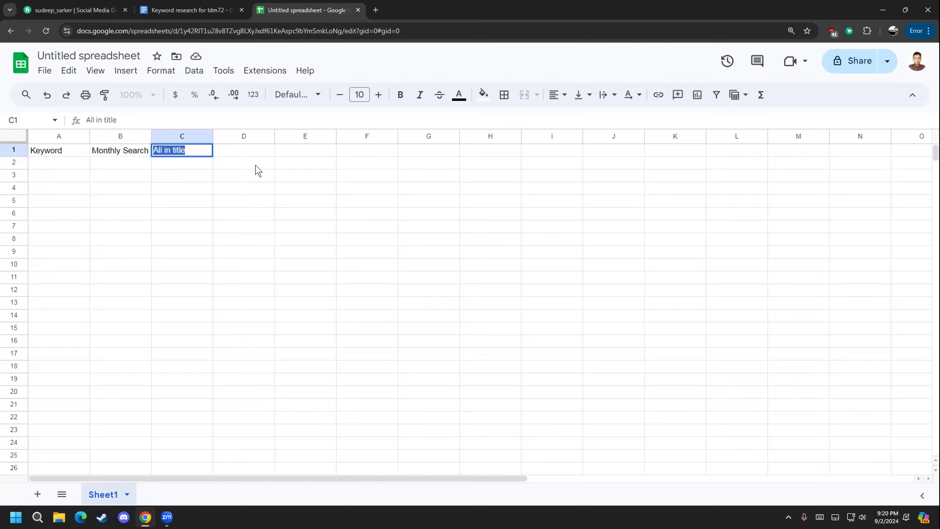
{"action": "left_click", "coordinate": [248, 154]}
{"action": "double_click", "coordinate": [244, 145]}
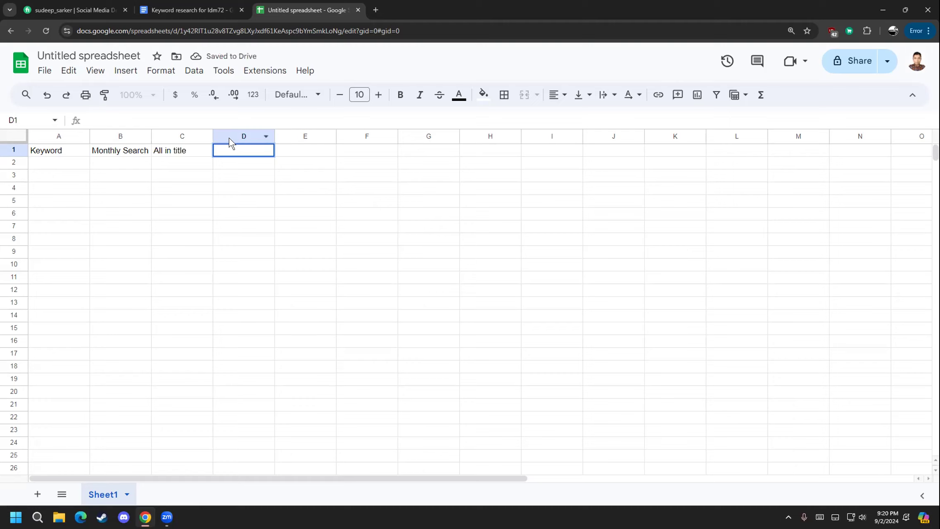
{"action": "type", "text": "KGR keyword"}
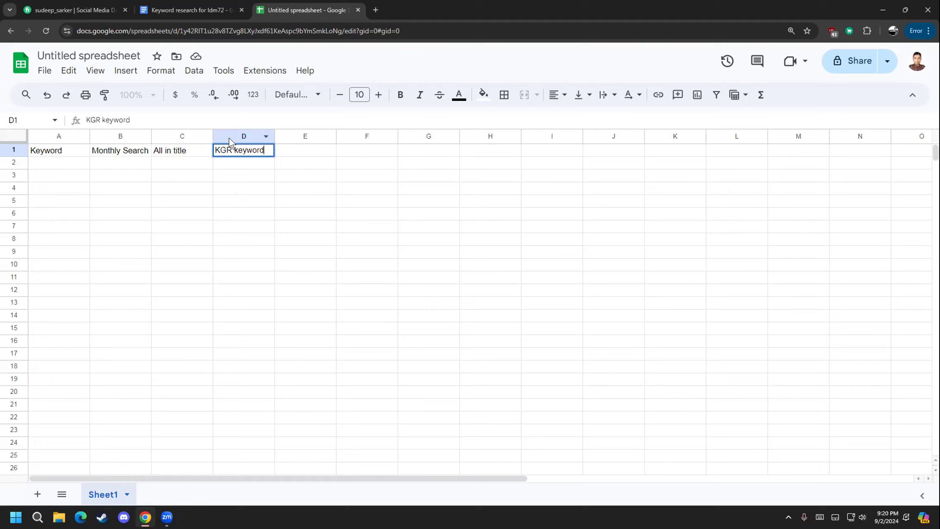
{"action": "type", "text": " in "}
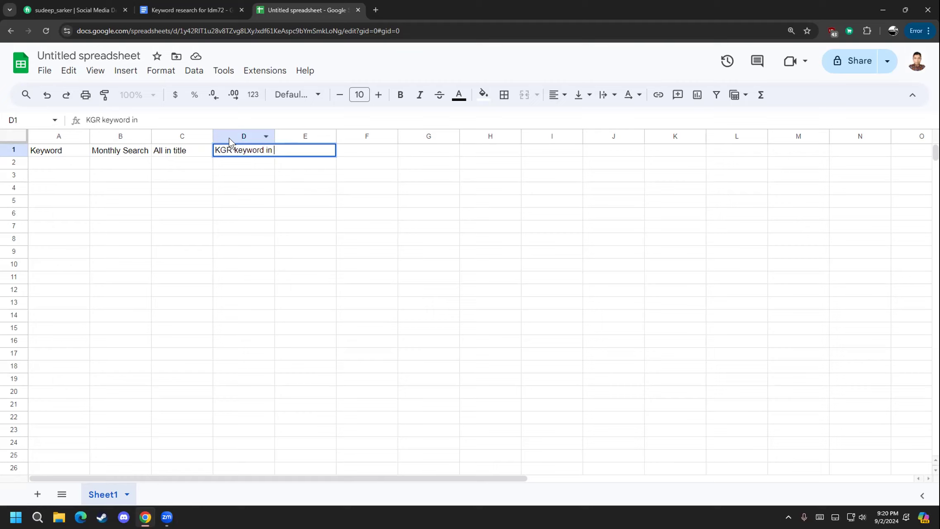
{"action": "type", "text": "Golden Ratio"}
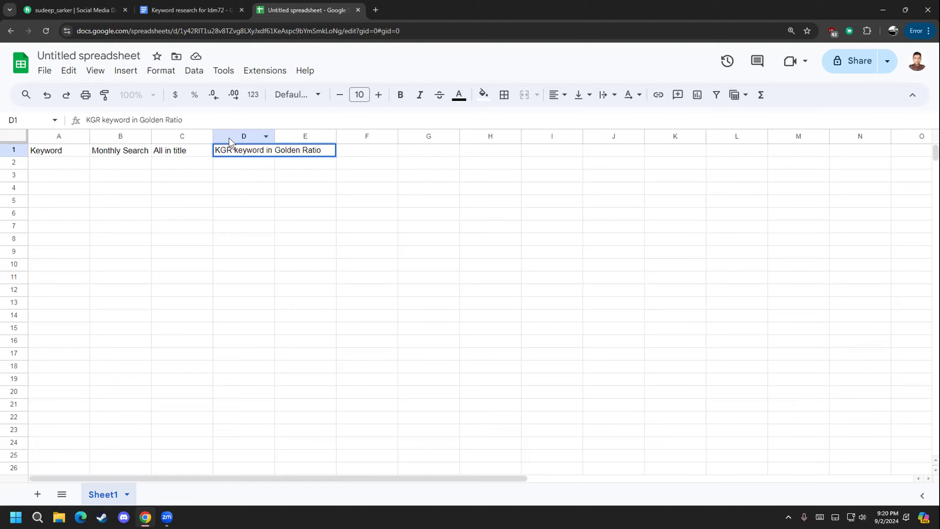
{"action": "left_click", "coordinate": [254, 191]}
{"action": "left_click_drag", "start_coordinate": [272, 132], "coordinate": [326, 132]}
- Add the headers "DA" in cell E1 and "PA" in cell F1
{"action": "left_click", "coordinate": [338, 154]}
{"action": "type", "text": "DA"}
{"action": "left_click", "coordinate": [321, 166]}
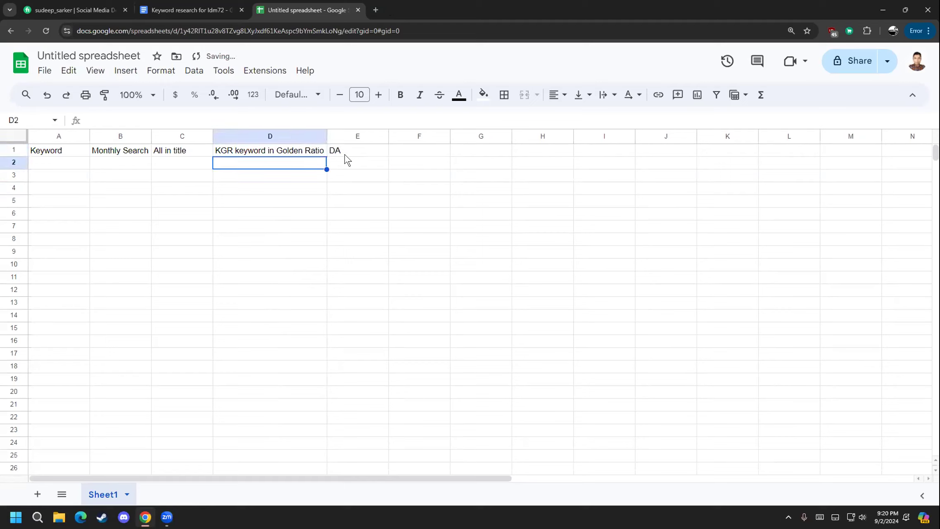
{"action": "left_click", "coordinate": [348, 154]}
{"action": "left_click", "coordinate": [399, 154]}
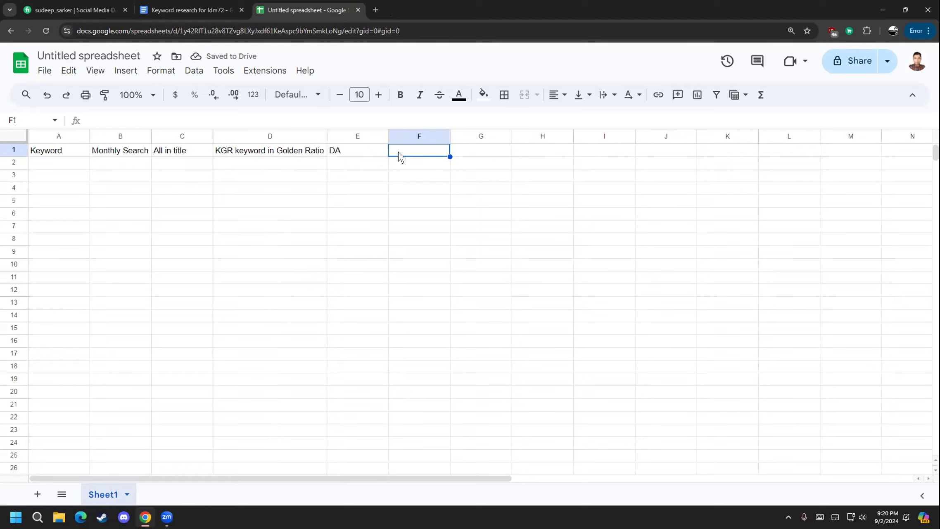
{"action": "double_click", "coordinate": [402, 150]}
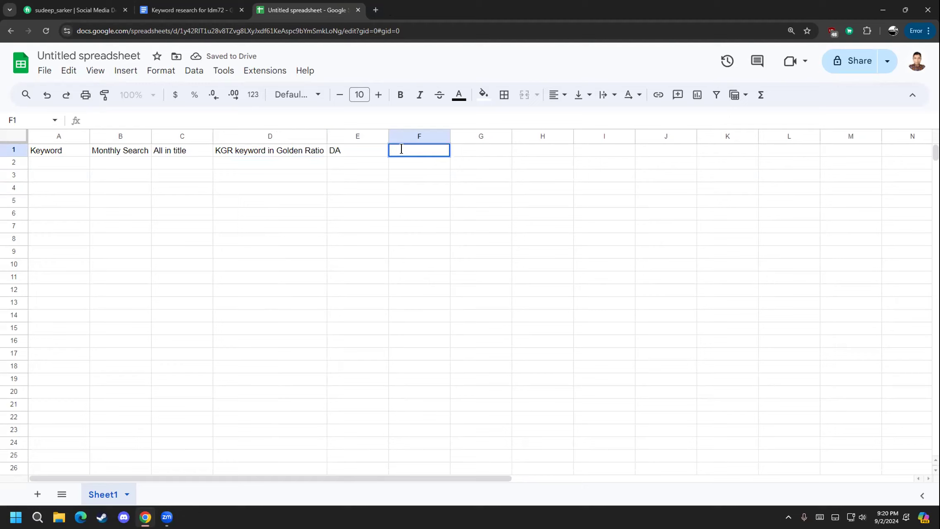
{"action": "type", "text": "PA"}
{"action": "key", "text": "Return"}
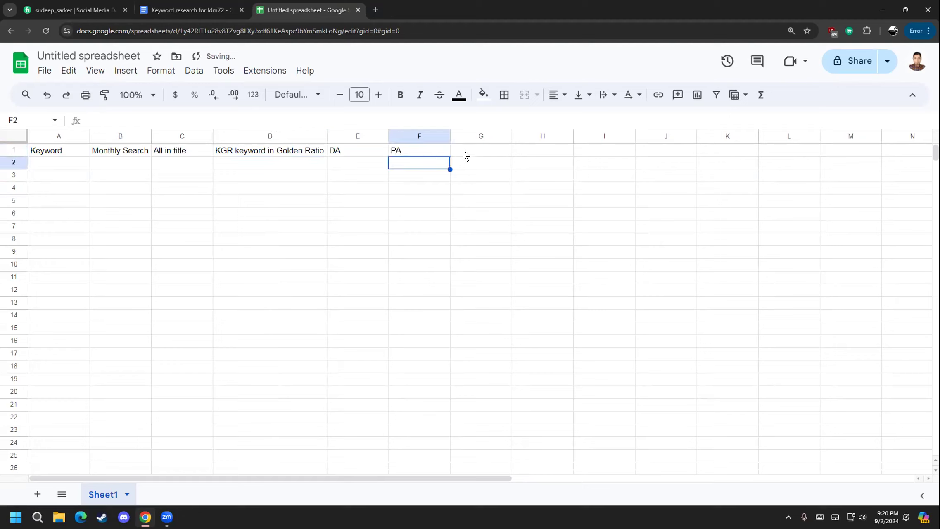
{"action": "double_click", "coordinate": [462, 148]}
{"action": "type", "text": "Tra"}
{"action": "key", "text": "BackSpace"}
{"action": "key", "text": "BackSpace"}
{"action": "key", "text": "BackSpace"}
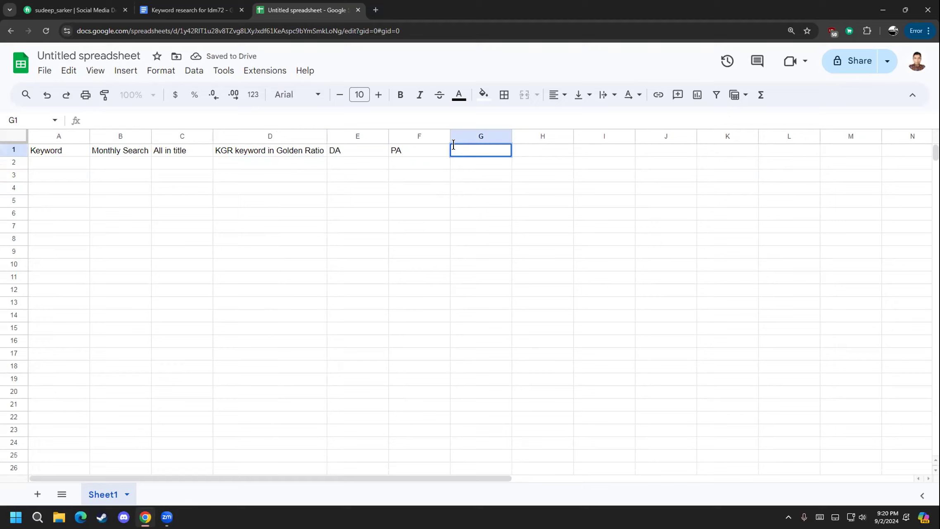
{"action": "left_click", "coordinate": [474, 204]}
{"action": "left_click", "coordinate": [265, 150]}
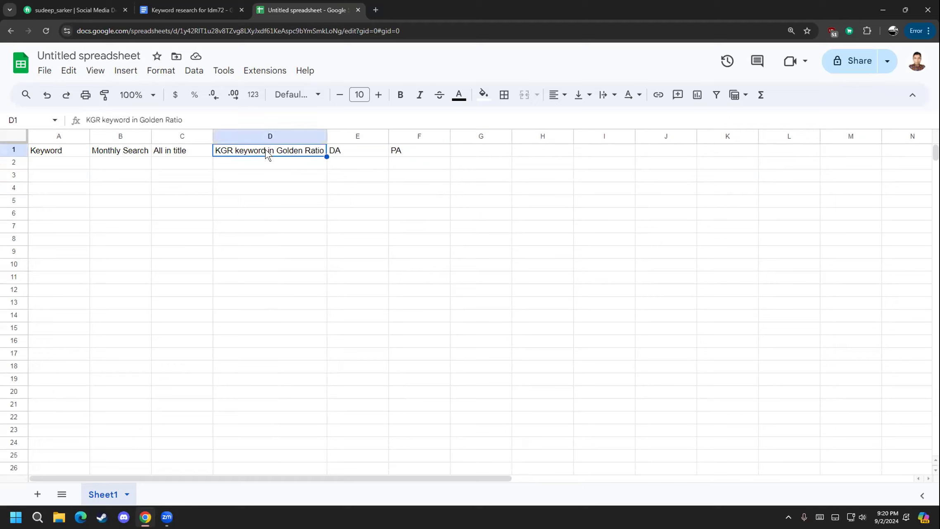
- Enter "GOOD KGR (Search Result Page 1-25) (00.01-0.30" in cell G1 and fit column G to the text
{"action": "left_click", "coordinate": [472, 152]}
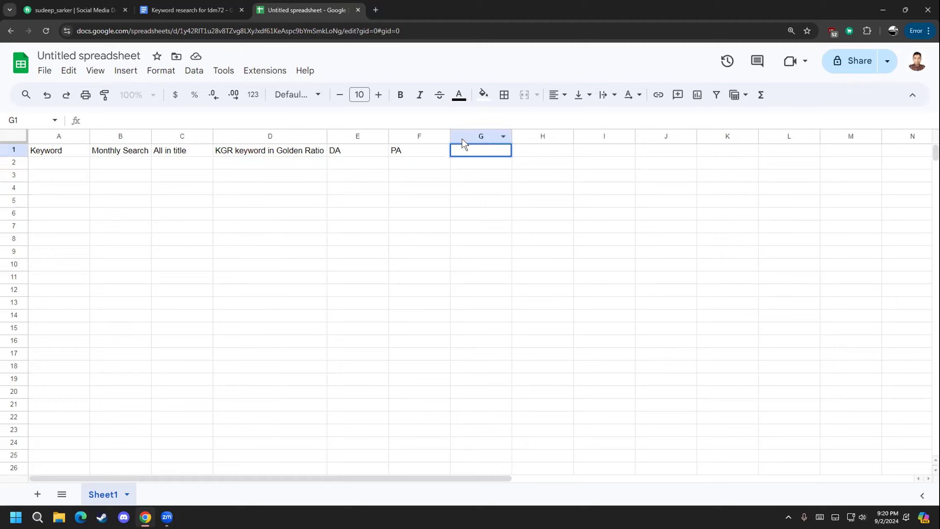
{"action": "type", "text": "GOOD KGR "}
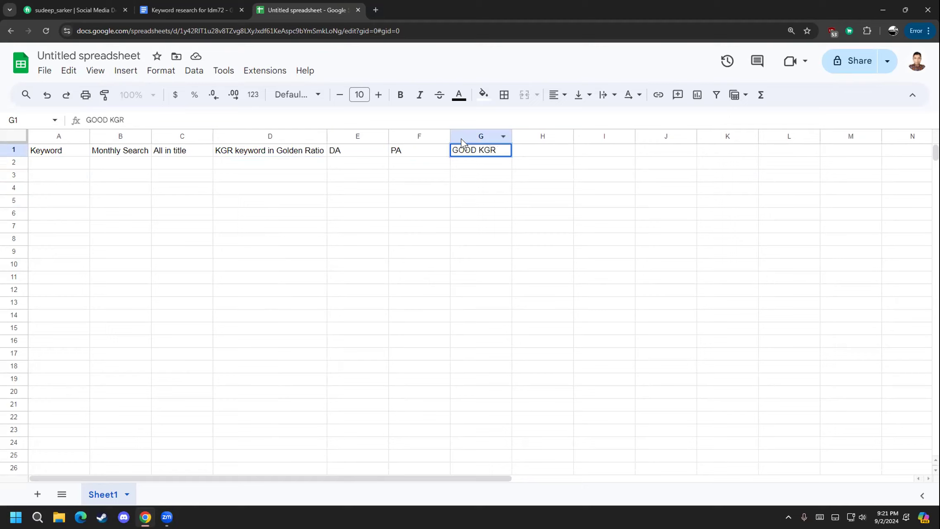
{"action": "type", "text": "("}
{"action": "type", "text": "Sear"}
{"action": "type", "text": "ch "}
{"action": "type", "text": "Res"}
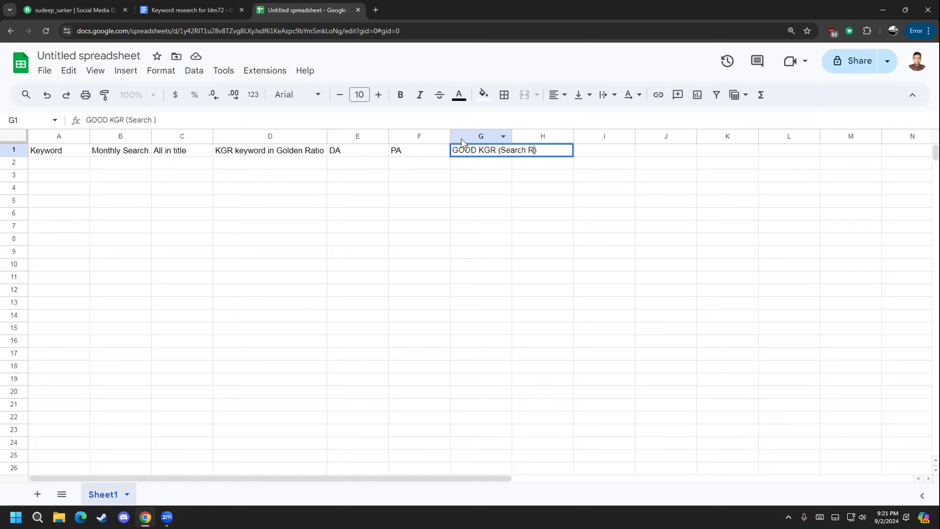
{"action": "type", "text": "ult Page 1-25"}
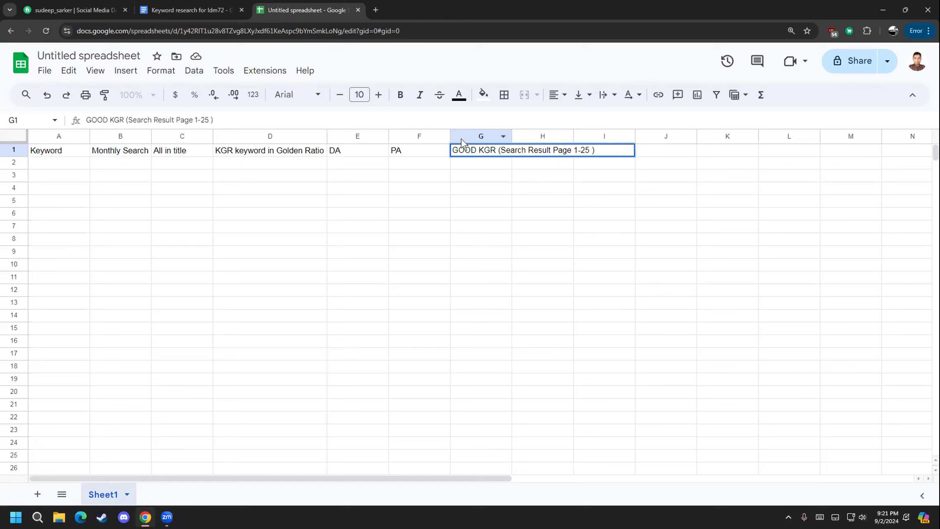
{"action": "key", "text": "BackSpace"}
{"action": "key", "text": "Right"}
{"action": "type", "text": "(00.01-0.03"}
{"action": "key", "text": "BackSpace"}
{"action": "key", "text": "BackSpace"}
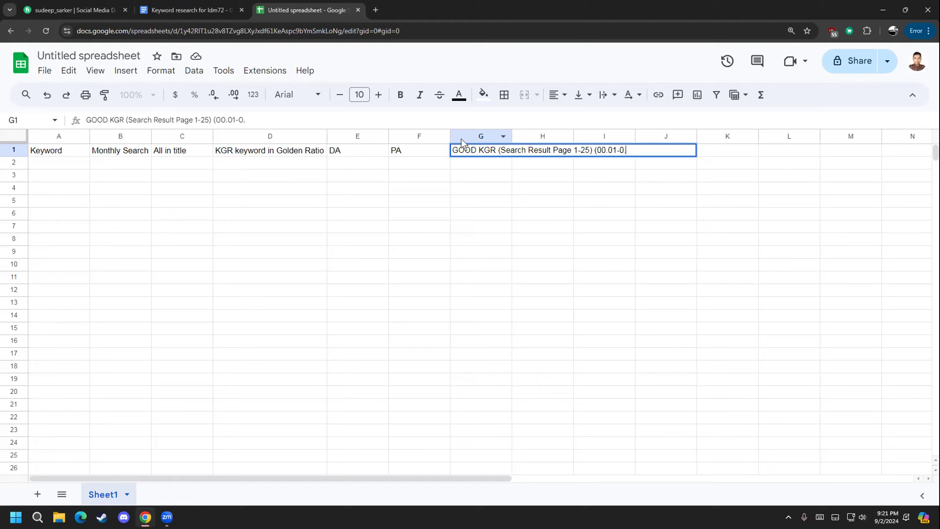
{"action": "type", "text": "30"}
{"action": "left_click", "coordinate": [565, 215]}
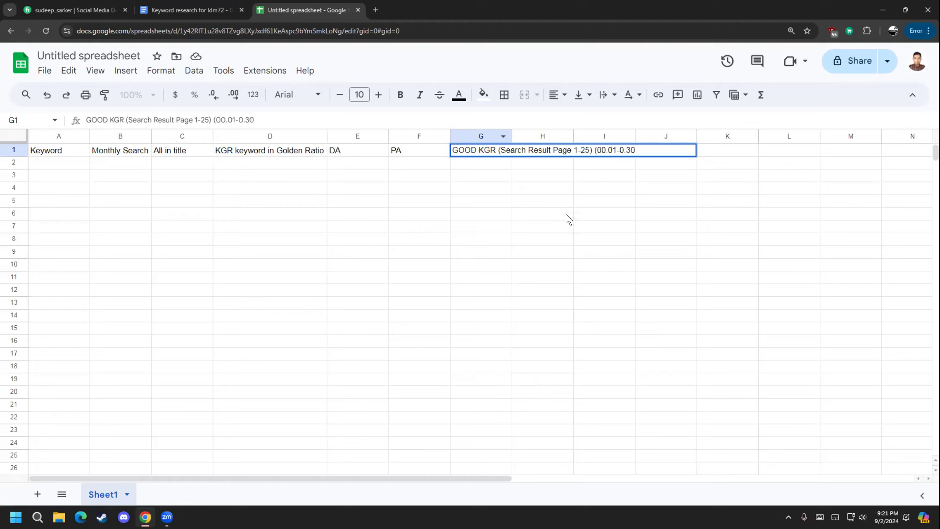
{"action": "double_click", "coordinate": [511, 133]}
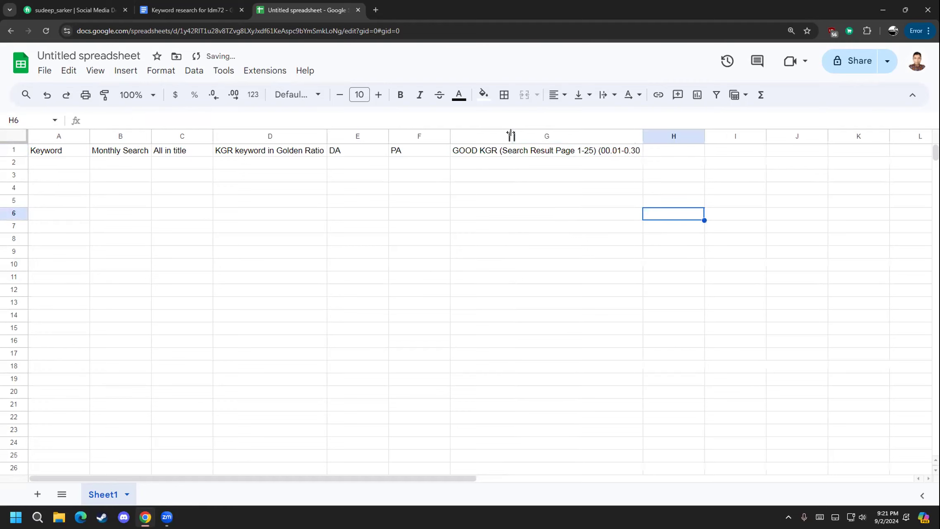
- Correct the ratio range at the end of the GOOD KGR label in G1 to "(0.01-0.30)"
{"action": "left_click", "coordinate": [564, 151]}
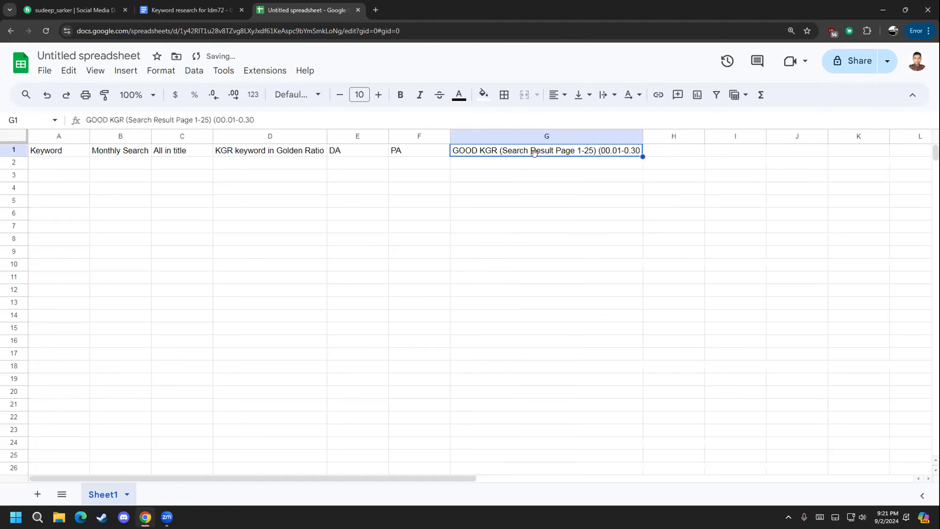
{"action": "double_click", "coordinate": [608, 151]}
{"action": "key", "text": "BackSpace"}
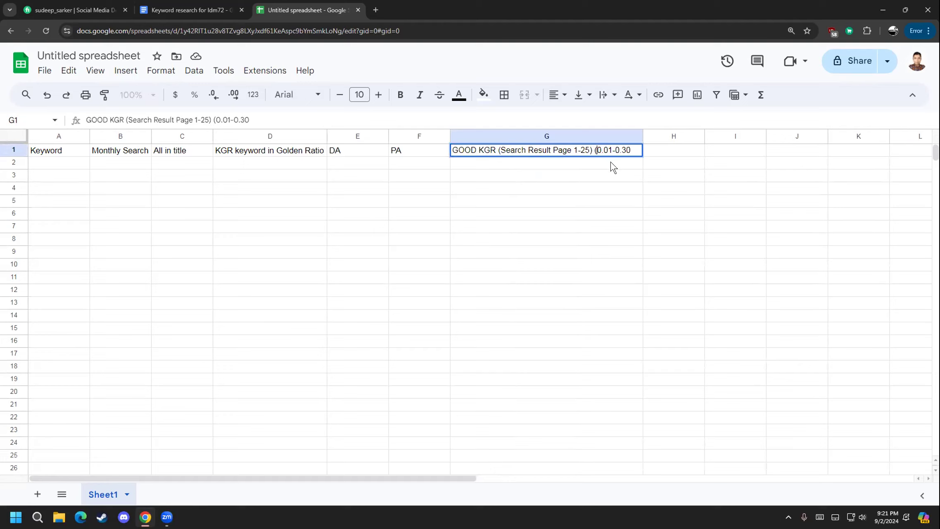
{"action": "key", "text": "Return"}
{"action": "left_click", "coordinate": [630, 153]}
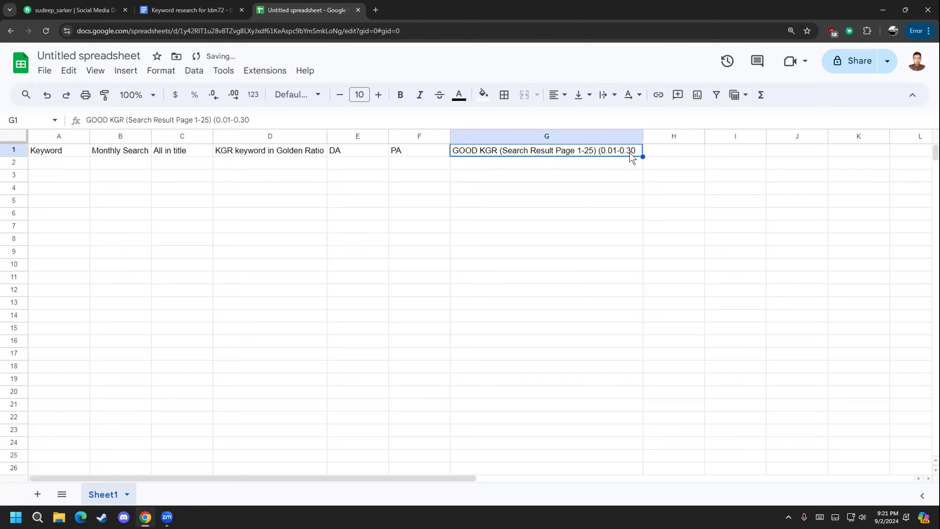
{"action": "double_click", "coordinate": [629, 152]}
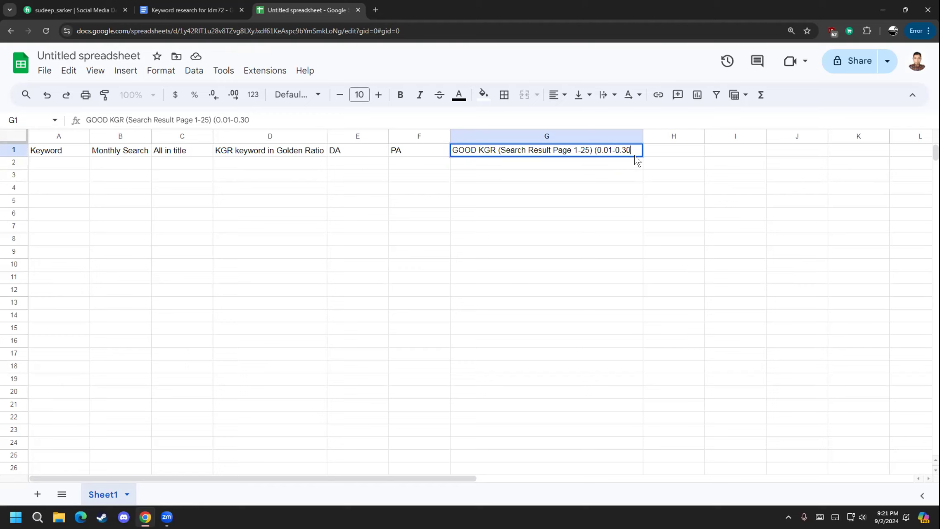
{"action": "type", "text": ")"}
{"action": "left_click", "coordinate": [607, 189]}
- Copy the GOOD KGR label from G1 down to G2 and replace the word GOOD in the copy with "POOR"
{"action": "left_click", "coordinate": [620, 154]}
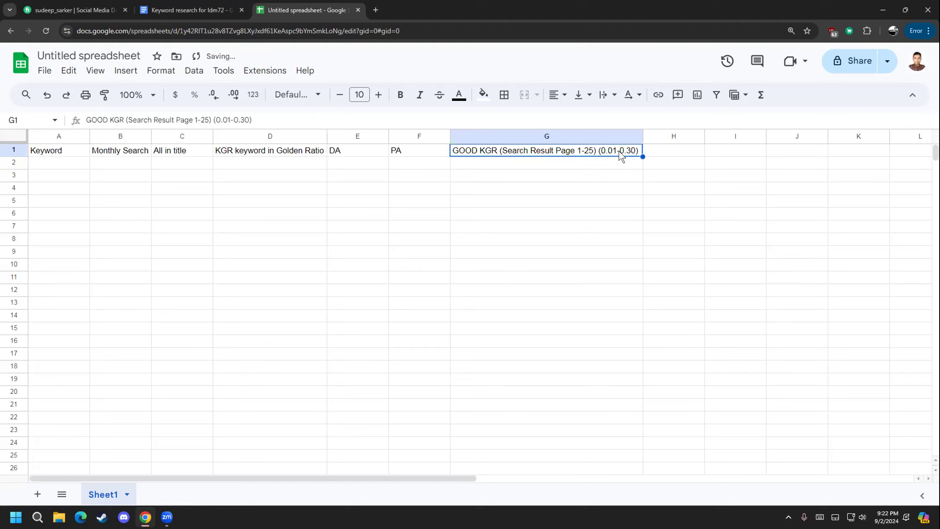
{"action": "left_click_drag", "start_coordinate": [642, 157], "coordinate": [640, 167]}
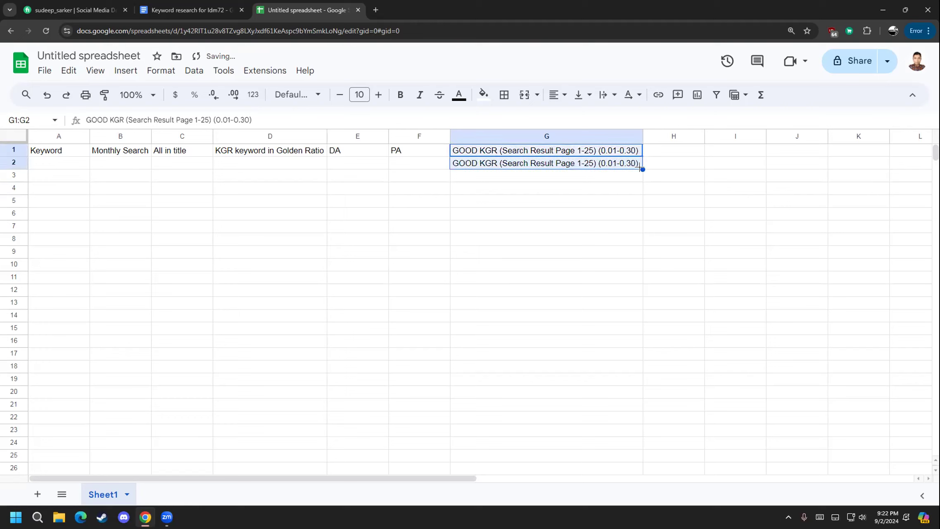
{"action": "left_click", "coordinate": [470, 163]}
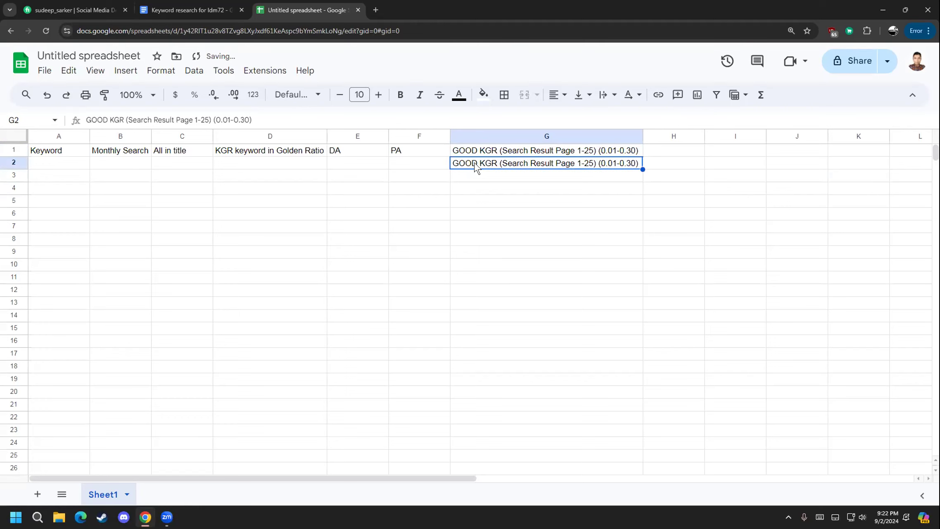
{"action": "double_click", "coordinate": [475, 163]}
{"action": "left_click_drag", "start_coordinate": [476, 163], "coordinate": [441, 165]}
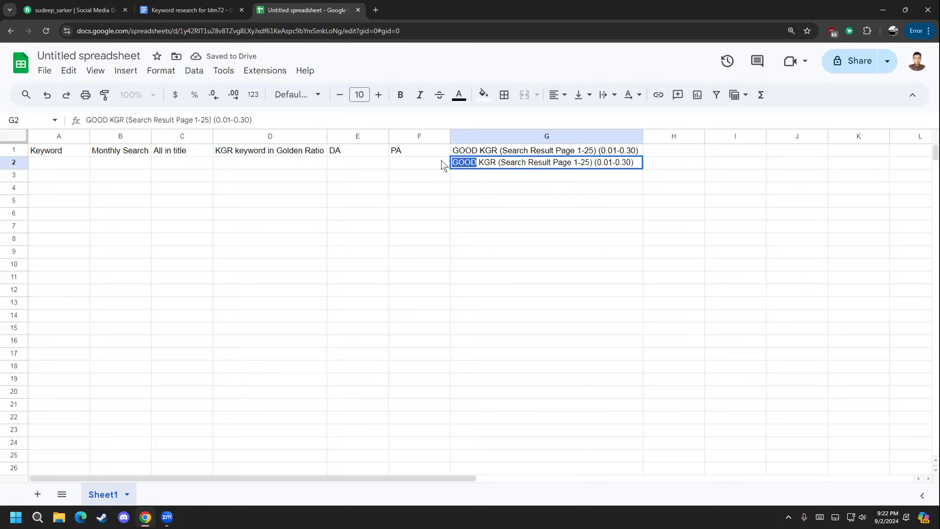
{"action": "type", "text": "AV"}
{"action": "key", "text": "BackSpace"}
{"action": "key", "text": "BackSpace"}
{"action": "type", "text": "POOR"}
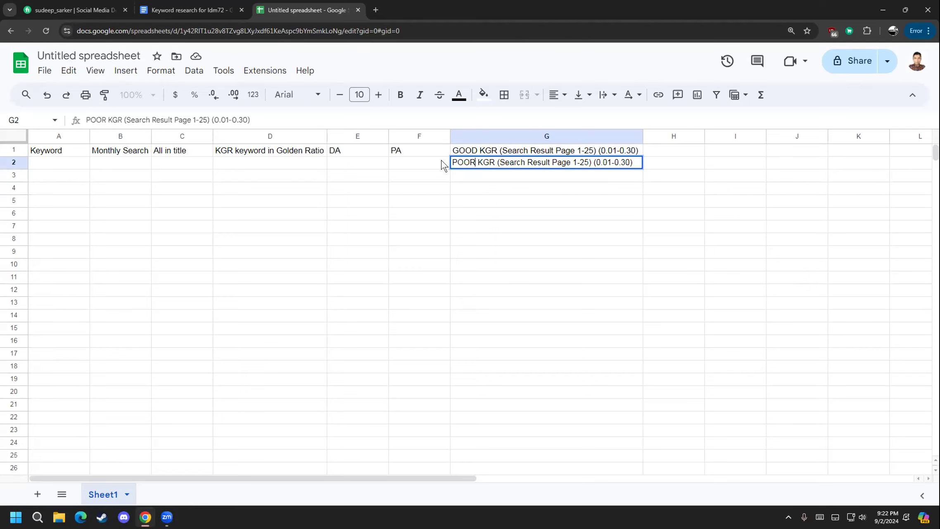
{"action": "left_click", "coordinate": [462, 195]}
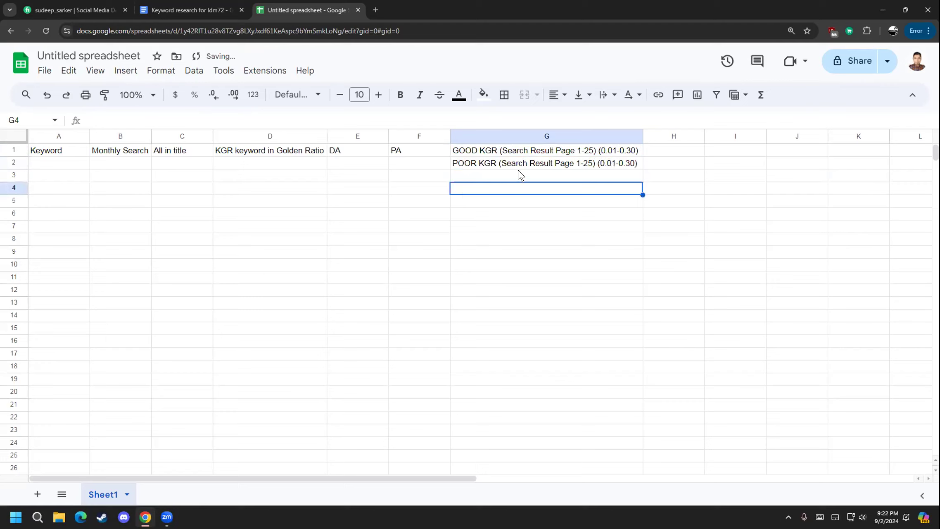
- Set the search result page range in the POOR KGR label in G2 to "25+"
{"action": "left_click", "coordinate": [591, 163]}
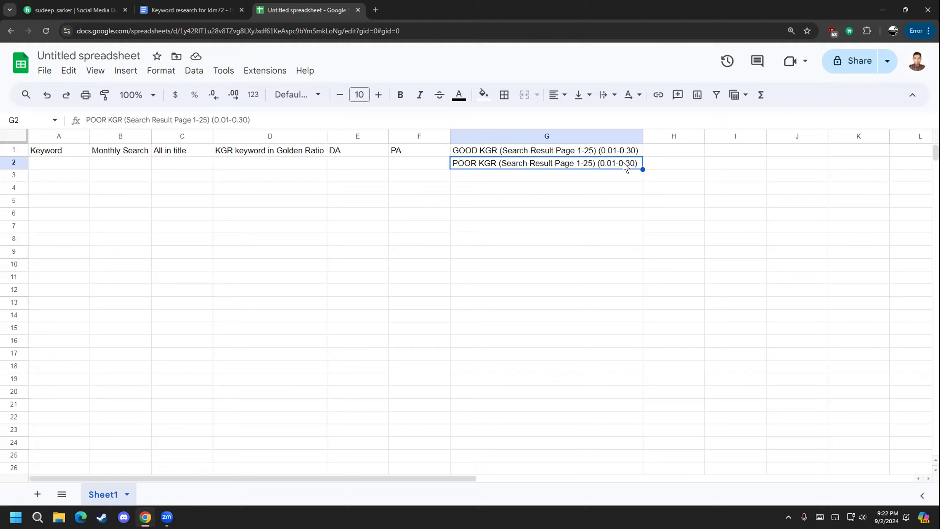
{"action": "double_click", "coordinate": [589, 160]}
{"action": "left_click_drag", "start_coordinate": [589, 162], "coordinate": [573, 162]}
{"action": "type", "text": "25+"}
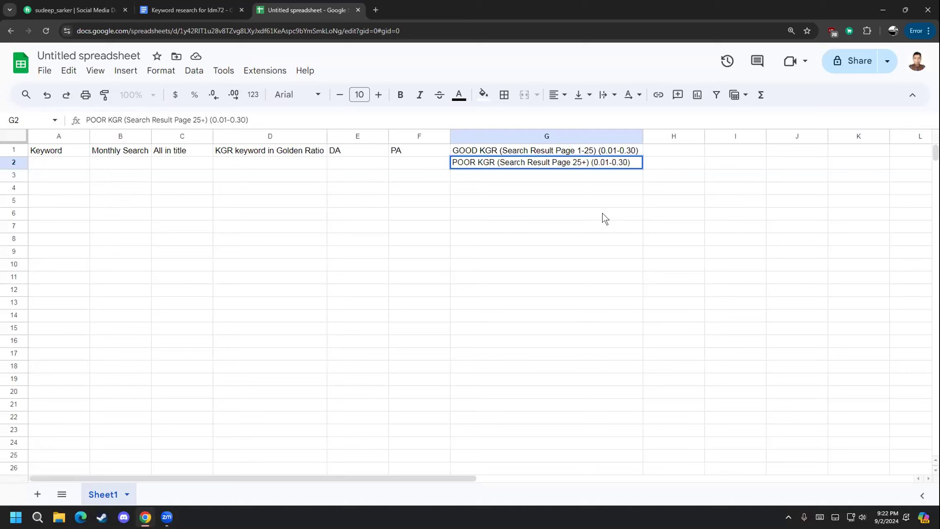
- Set the ratio range in the POOR KGR label in G2 to "(0.31-0.70 up)"
{"action": "left_click_drag", "start_coordinate": [609, 162], "coordinate": [596, 166]}
{"action": "key", "text": "BackSpace"}
{"action": "type", "text": ".31"}
{"action": "key", "text": "BackSpace"}
{"action": "key", "text": "BackSpace"}
{"action": "type", "text": "70 up"}
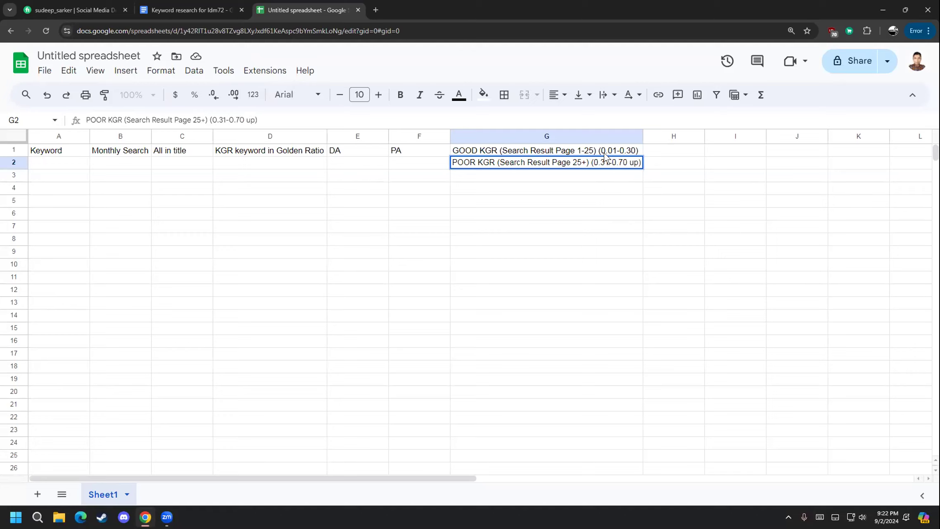
{"action": "left_click", "coordinate": [436, 199]}
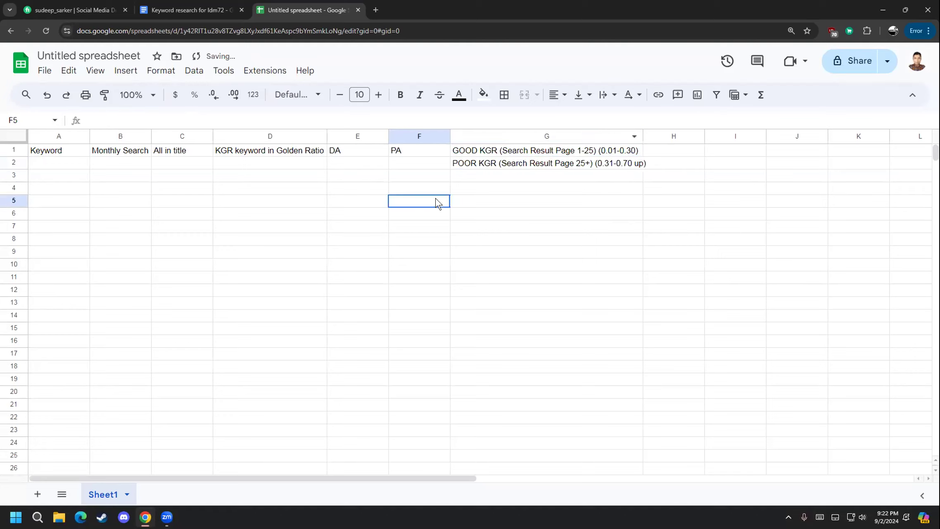
{"action": "left_click", "coordinate": [312, 147]}
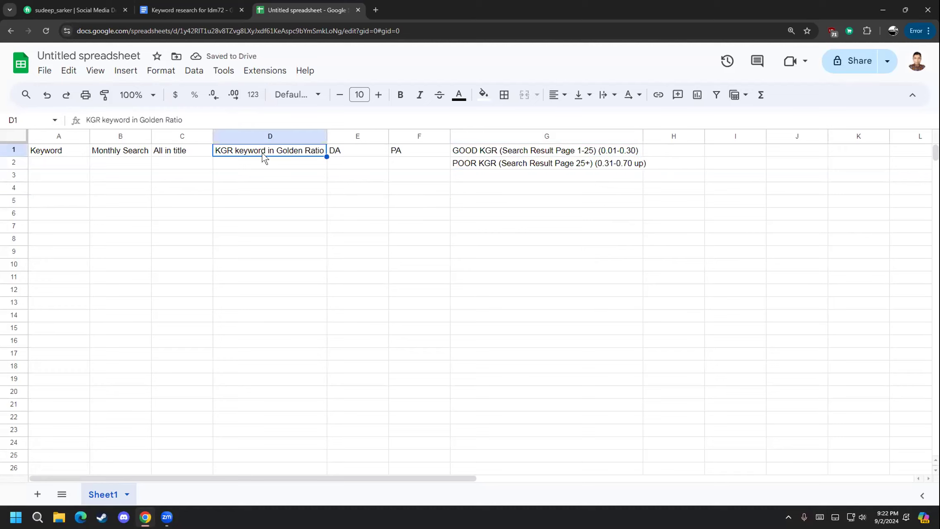
{"action": "left_click", "coordinate": [358, 151]}
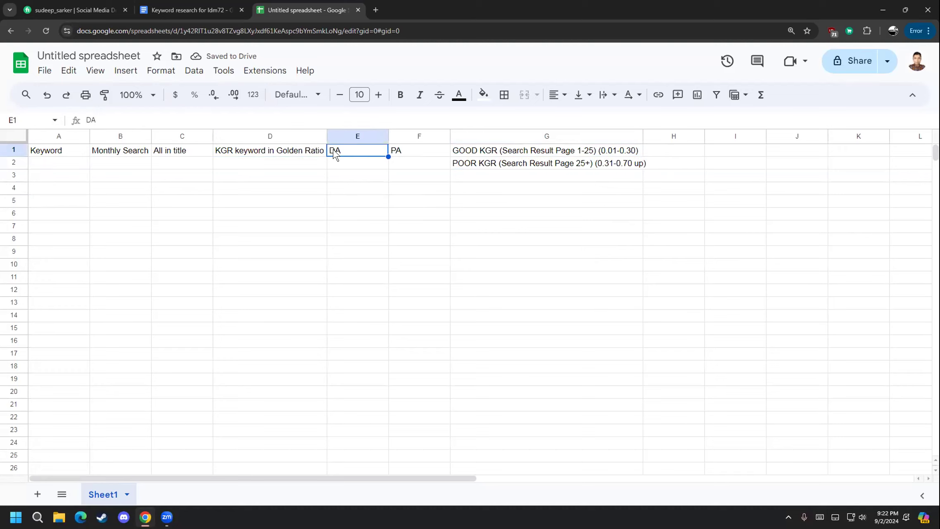
{"action": "left_click", "coordinate": [269, 138]}
{"action": "left_click", "coordinate": [194, 155]}
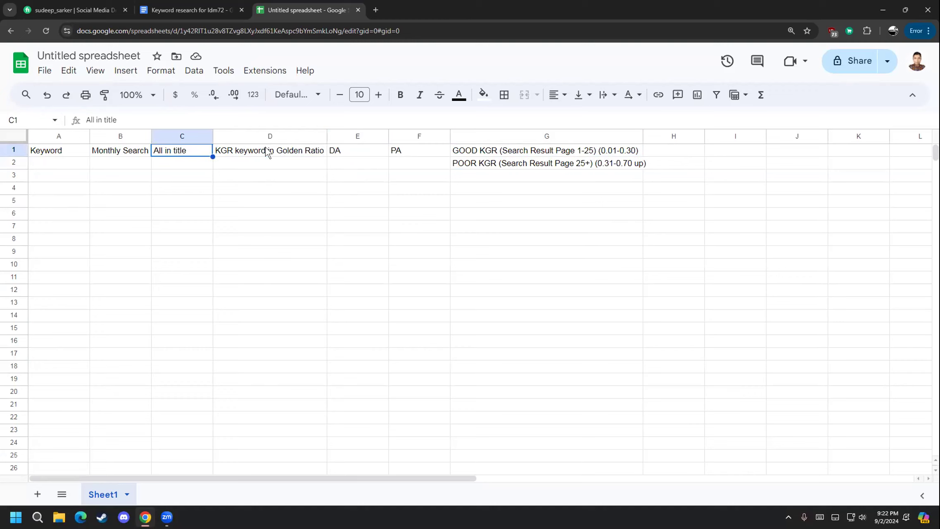
{"action": "left_click", "coordinate": [266, 147]}
{"action": "left_click", "coordinate": [178, 152]}
{"action": "left_click", "coordinate": [298, 157]}
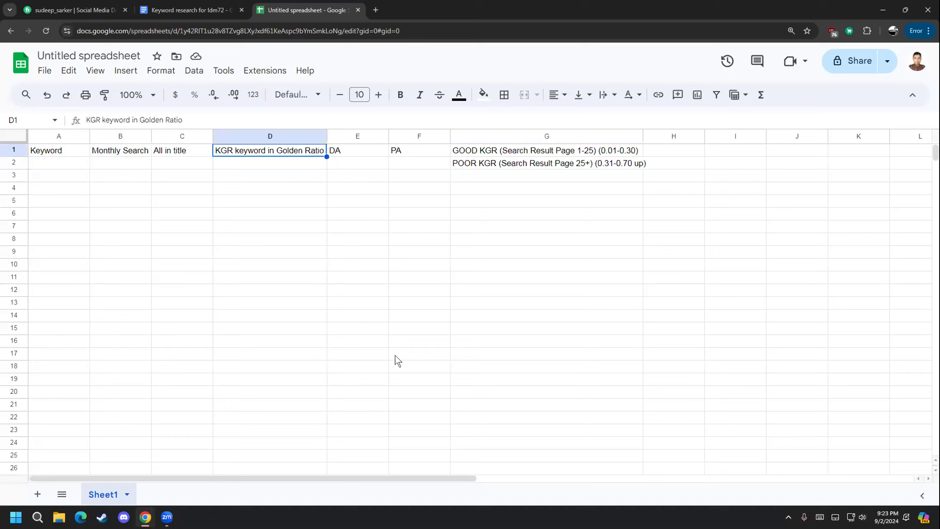
{"action": "left_click", "coordinate": [138, 161]}
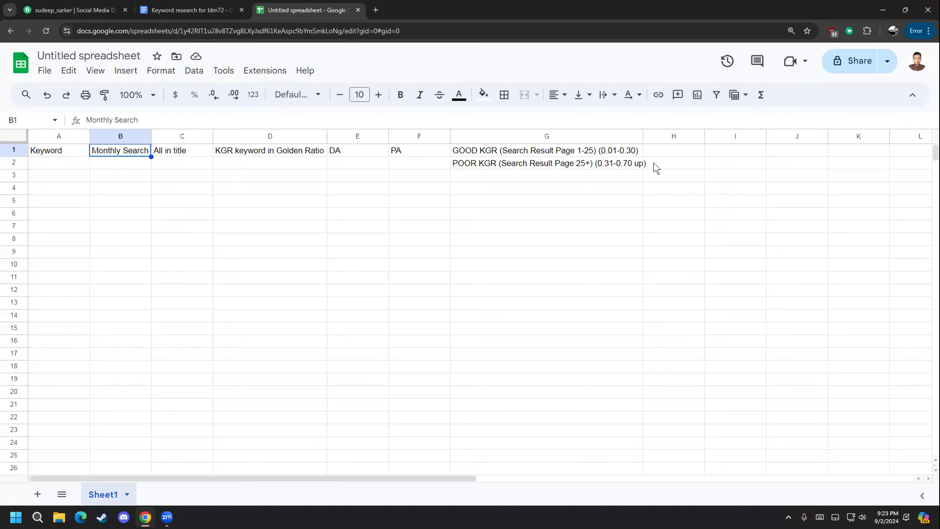
{"action": "left_click", "coordinate": [84, 167]}
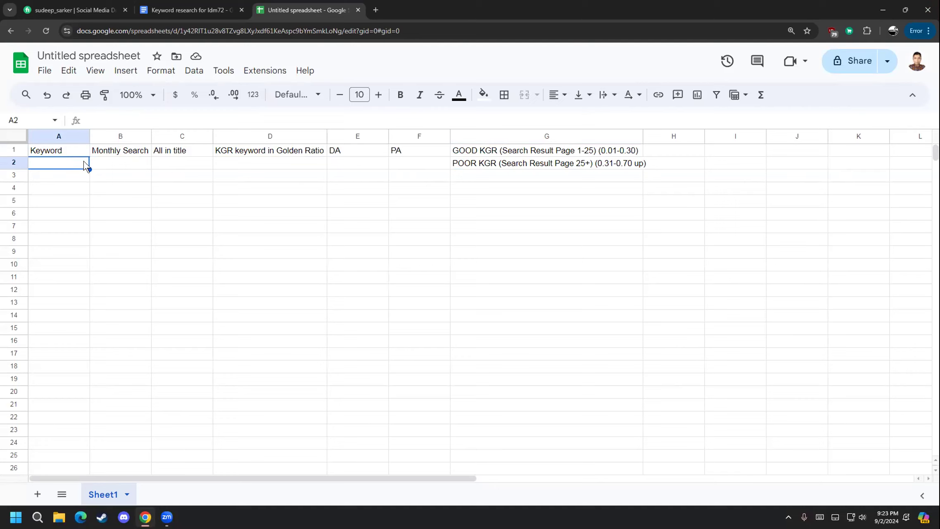
- Look up the first keyword, "Monitor", in the keyword research document for cell A2, and return to the spreadsheet
{"action": "double_click", "coordinate": [70, 161]}
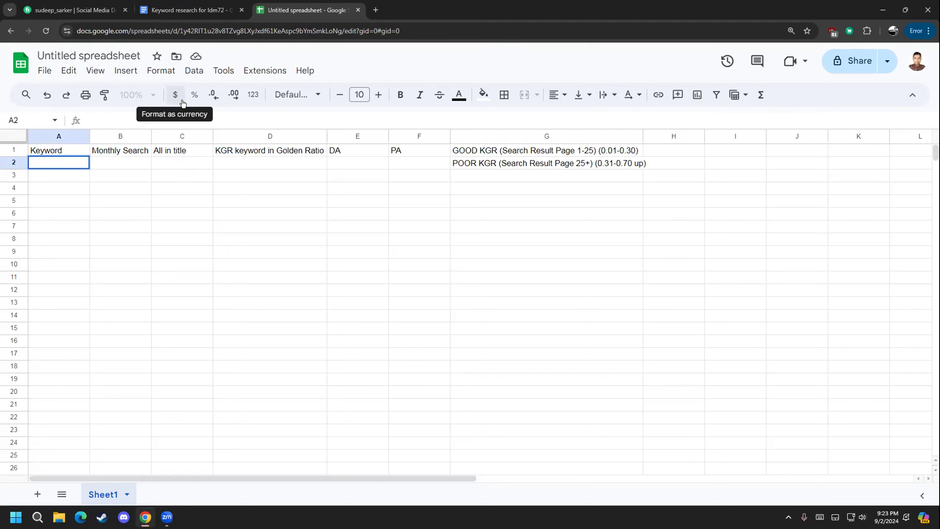
{"action": "left_click", "coordinate": [233, 9]}
{"action": "left_click_drag", "start_coordinate": [406, 232], "coordinate": [322, 234]}
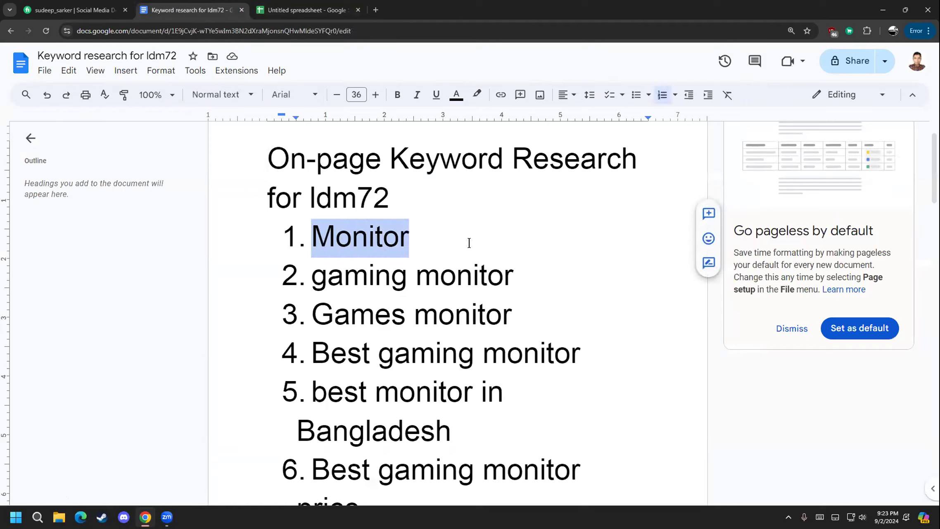
{"action": "left_click", "coordinate": [330, 7]}
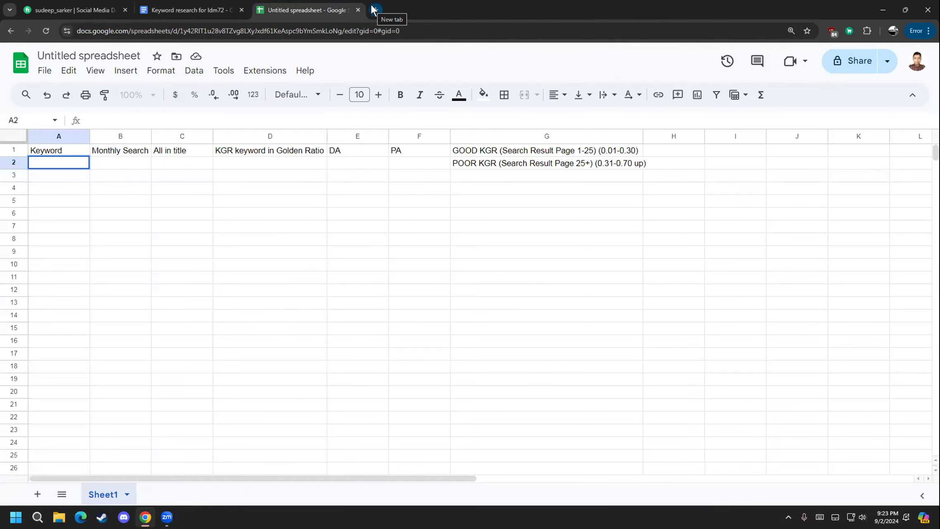
- Search the web for "uber suggest" in a new browser tab, view Neil Patel's Ubersuggest site and return to the results
{"action": "left_click", "coordinate": [374, 9]}
{"action": "left_click", "coordinate": [322, 31]}
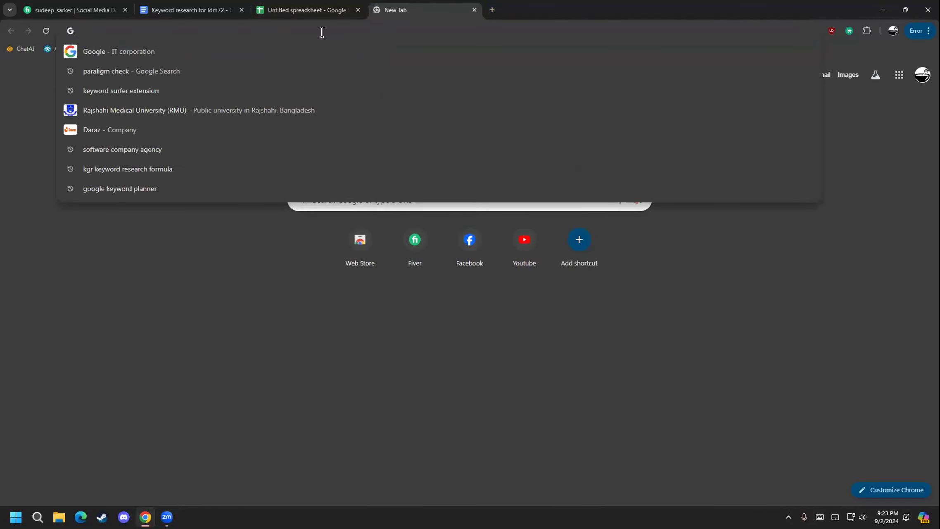
{"action": "type", "text": "uber suggest"}
{"action": "key", "text": "Return"}
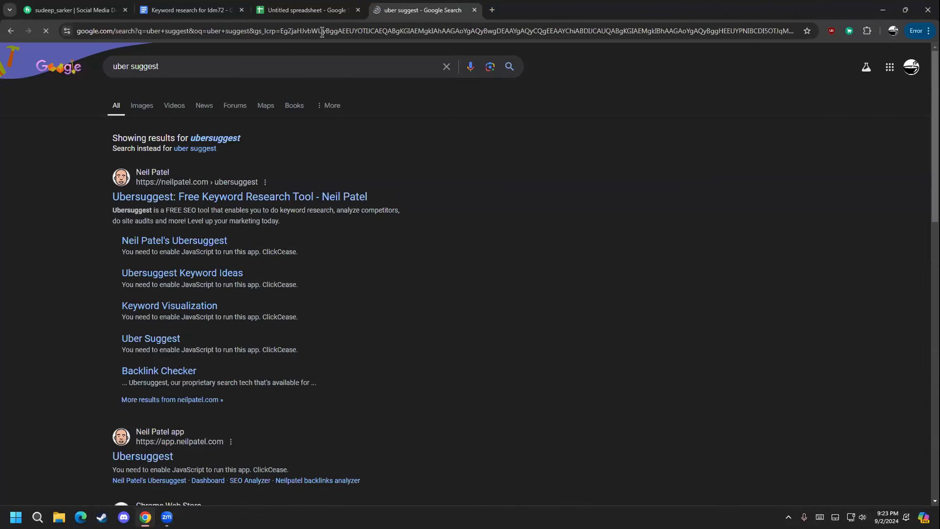
{"action": "left_click", "coordinate": [211, 198]}
{"action": "left_click", "coordinate": [10, 32]}
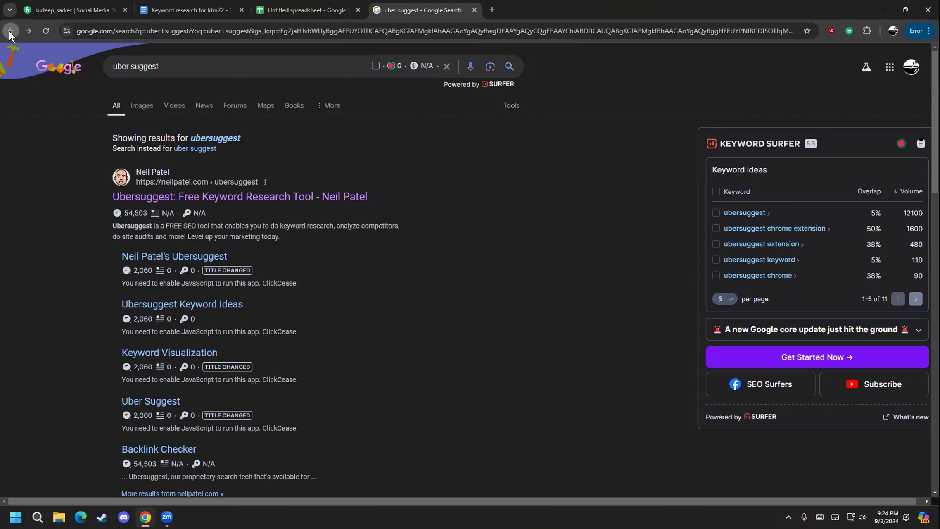
- Search for "ubersuggest extension" and add the "Ubersuggest - SEO and Keyword Discovery" extension to Chrome from its web store page
{"action": "left_click", "coordinate": [186, 64]}
{"action": "type", "text": "e"}
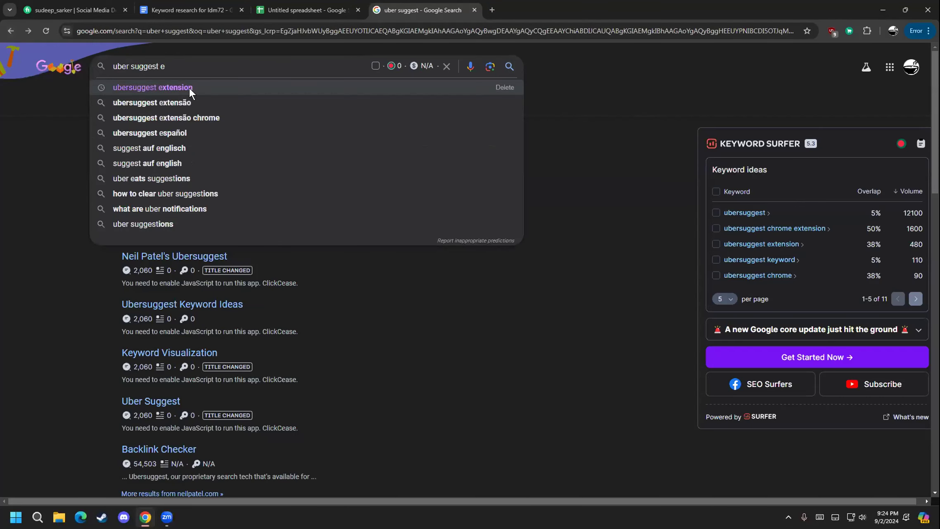
{"action": "left_click", "coordinate": [189, 88]}
{"action": "left_click", "coordinate": [209, 161]}
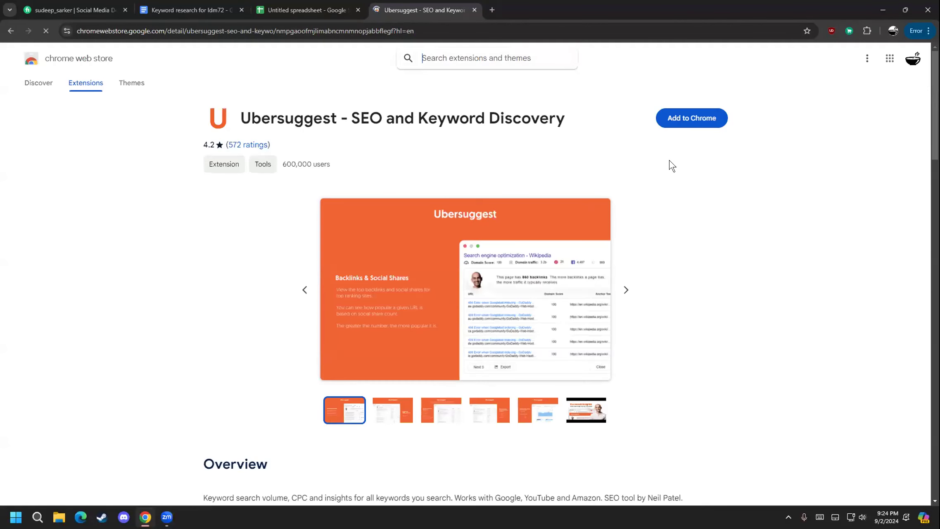
{"action": "left_click", "coordinate": [692, 121]}
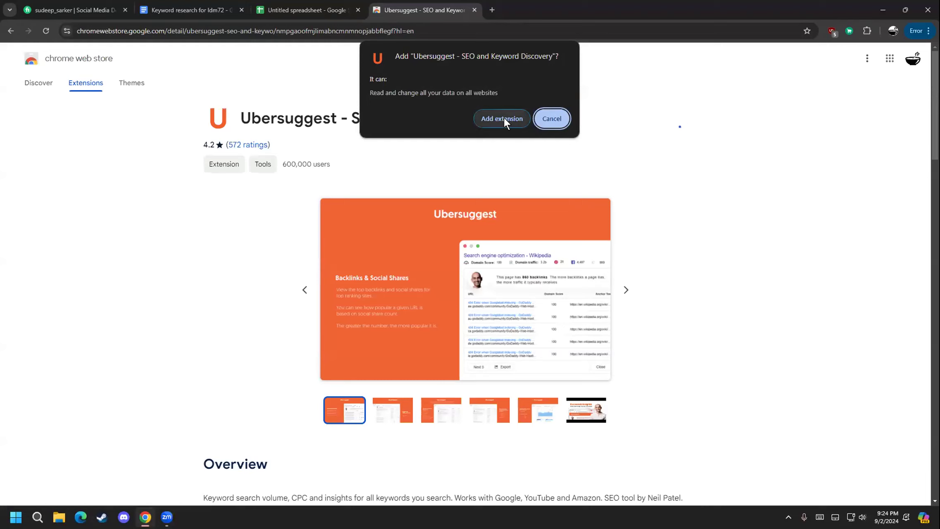
{"action": "left_click", "coordinate": [503, 118]}
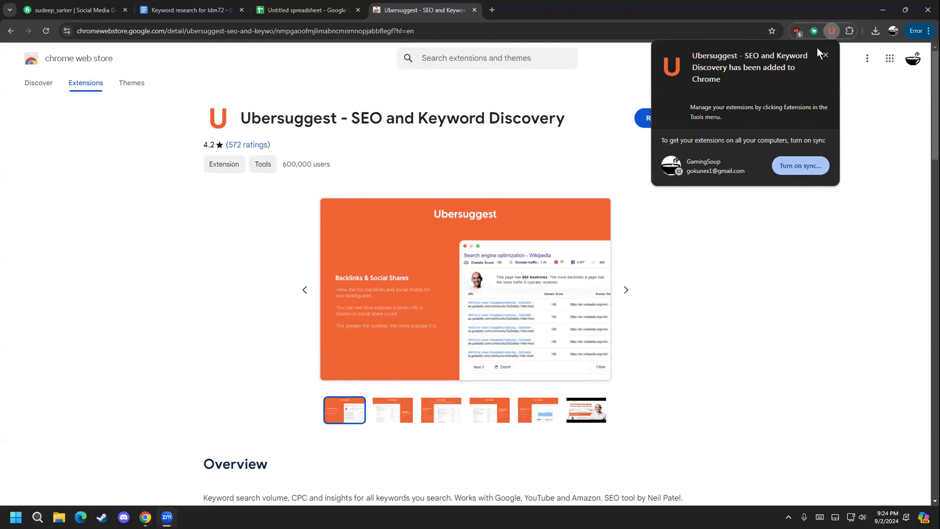
{"action": "left_click", "coordinate": [822, 49]}
- Allow the Ubersuggest extension to run in Incognito mode from its details in Chrome's extension management
{"action": "left_click", "coordinate": [891, 31]}
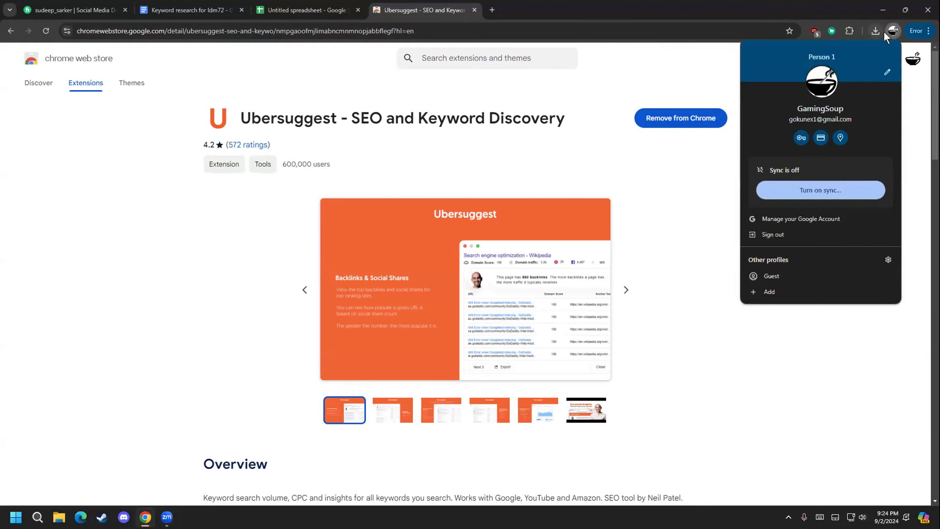
{"action": "left_click", "coordinate": [854, 29]}
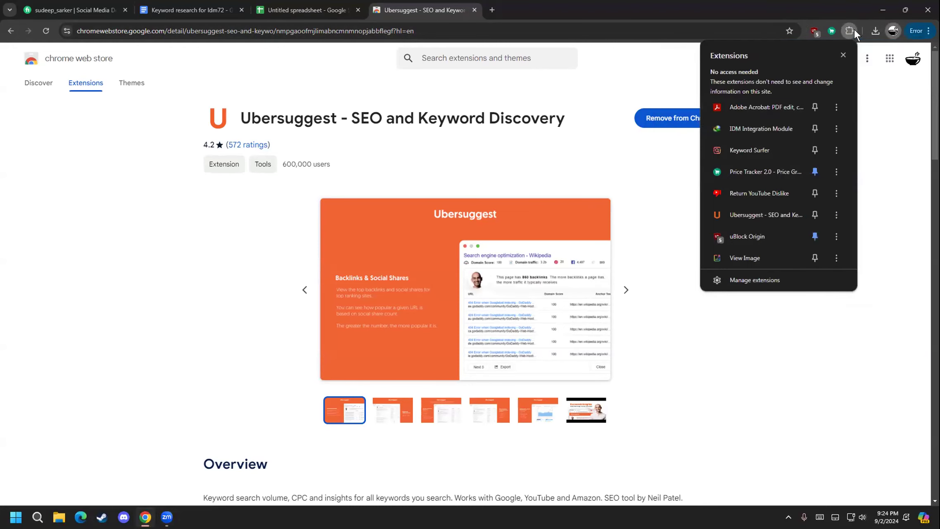
{"action": "left_click", "coordinate": [708, 277]}
{"action": "scroll", "coordinate": [485, 307], "scroll_direction": "down", "scroll_amount": 2}
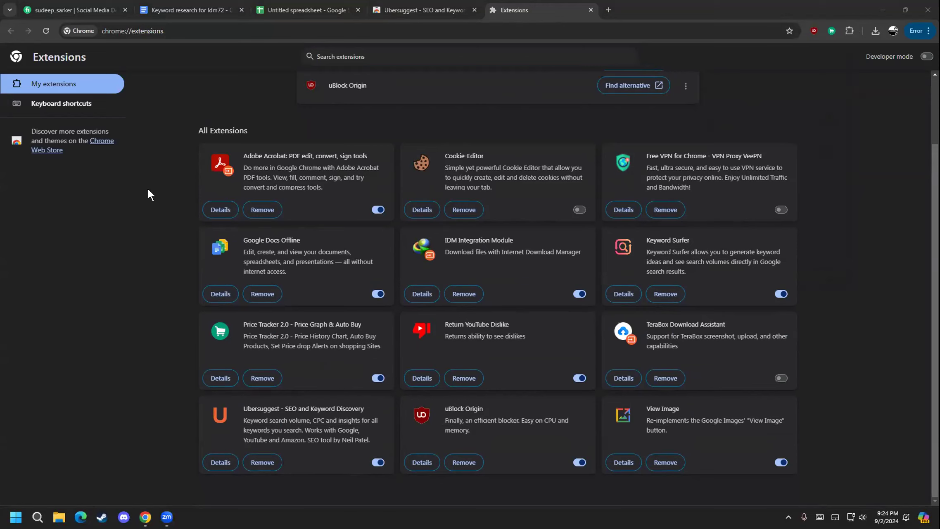
{"action": "left_click", "coordinate": [228, 466]}
{"action": "scroll", "coordinate": [280, 402], "scroll_direction": "down", "scroll_amount": 1}
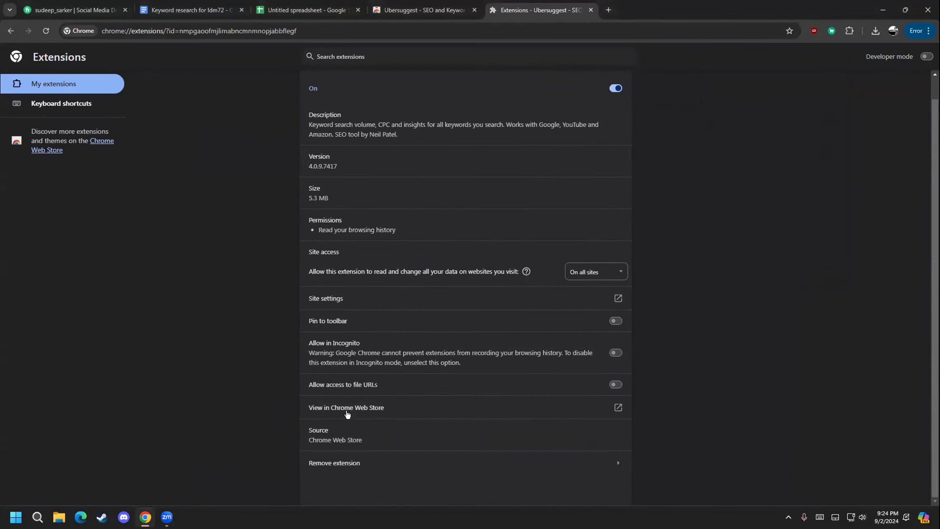
{"action": "left_click", "coordinate": [438, 371]}
- Check the Keyword Surfer extension's Incognito permission, and close the extensions page and the web store page
{"action": "left_click", "coordinate": [11, 31]}
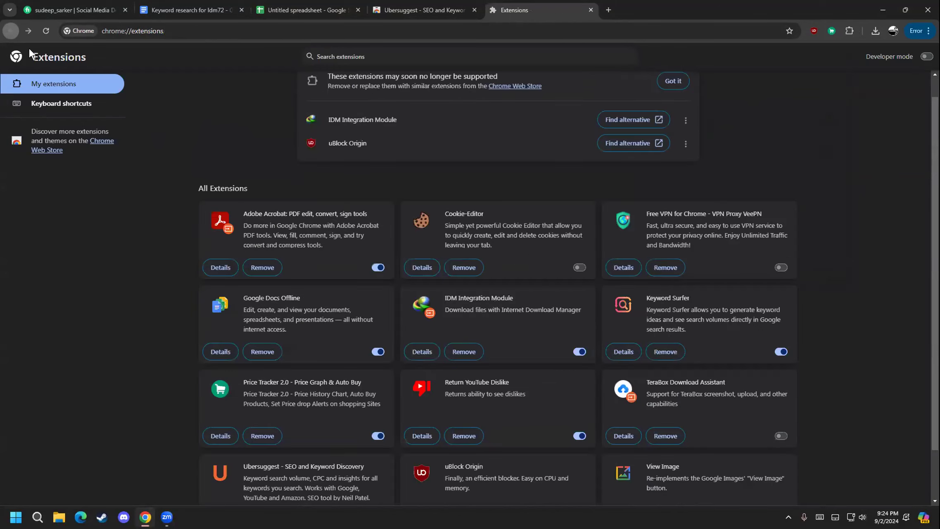
{"action": "left_click", "coordinate": [620, 349]}
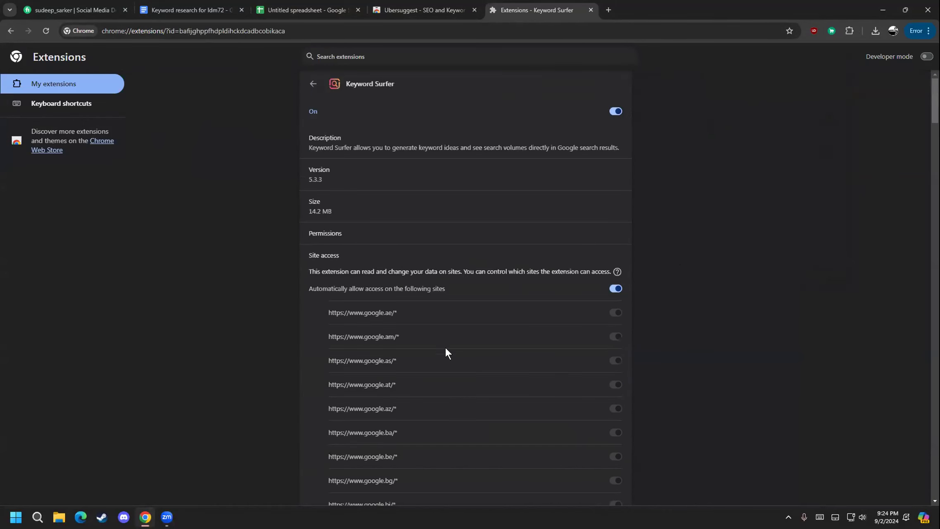
{"action": "scroll", "coordinate": [446, 349], "scroll_direction": "down", "scroll_amount": 20}
{"action": "scroll", "coordinate": [414, 380], "scroll_direction": "down", "scroll_amount": 20}
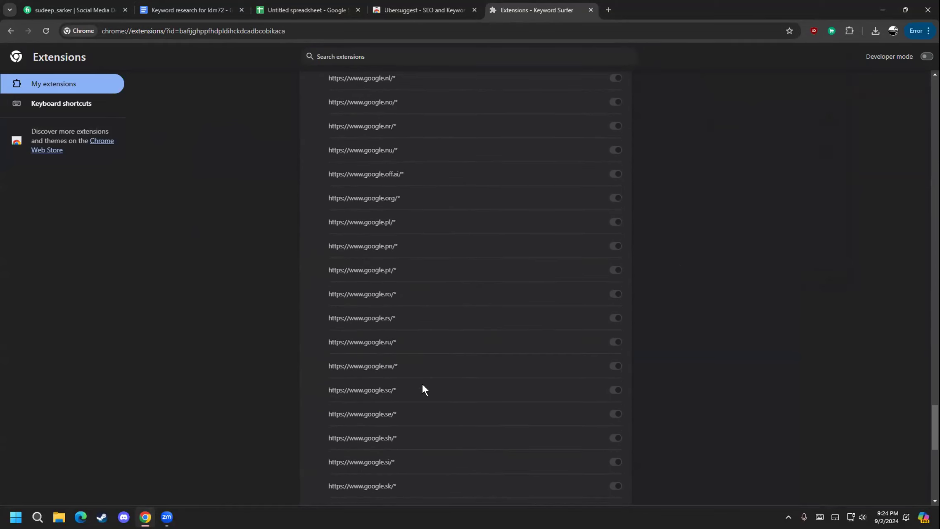
{"action": "scroll", "coordinate": [422, 383], "scroll_direction": "down", "scroll_amount": 10}
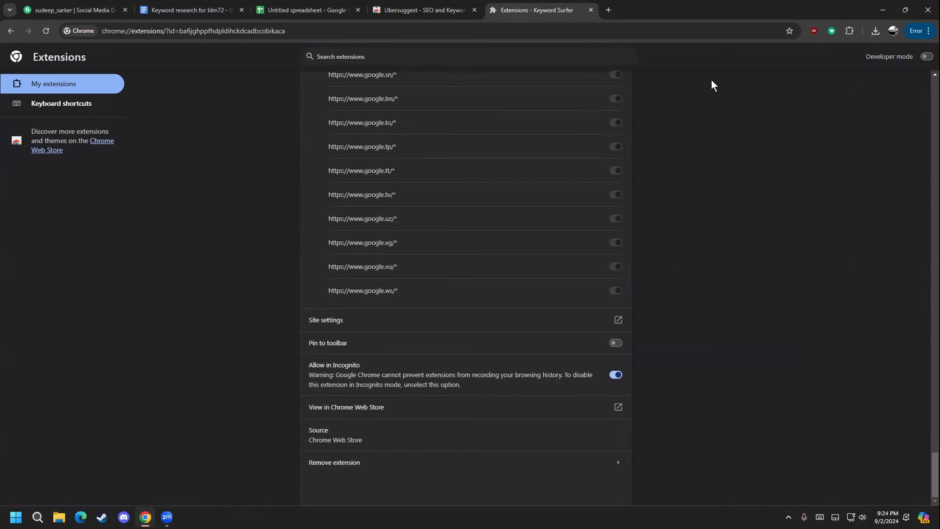
{"action": "left_click", "coordinate": [591, 10]}
{"action": "left_click", "coordinate": [474, 9]}
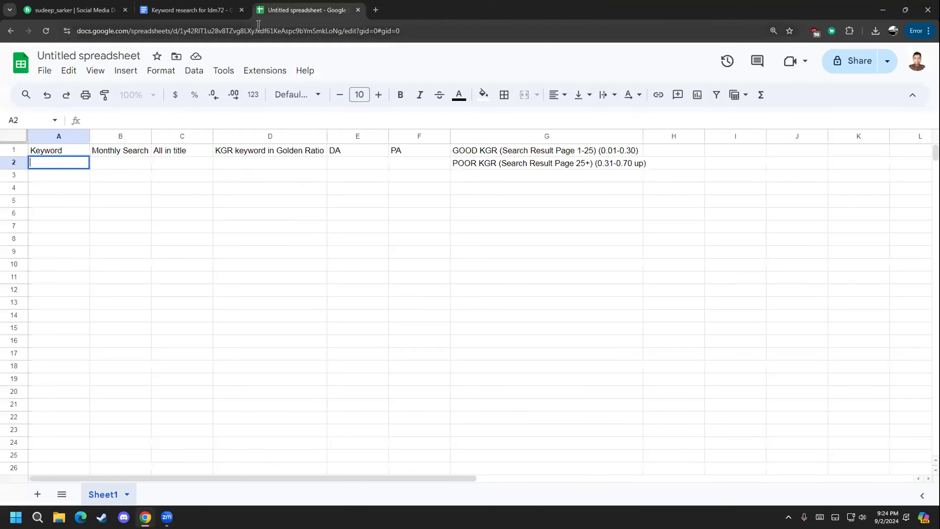
- Enter the keyword "Monitor" in cell A2 of the spreadsheet
{"action": "double_click", "coordinate": [38, 156]}
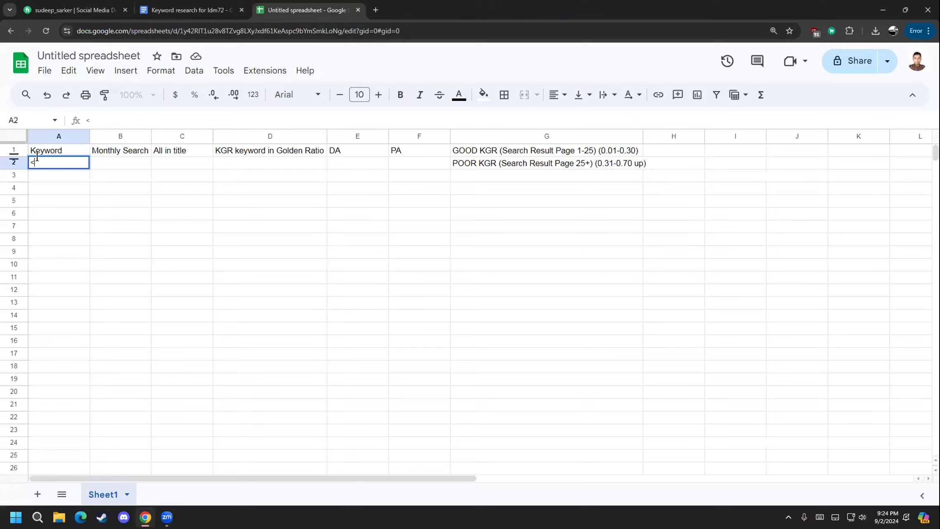
{"action": "type", "text": "Monitor"}
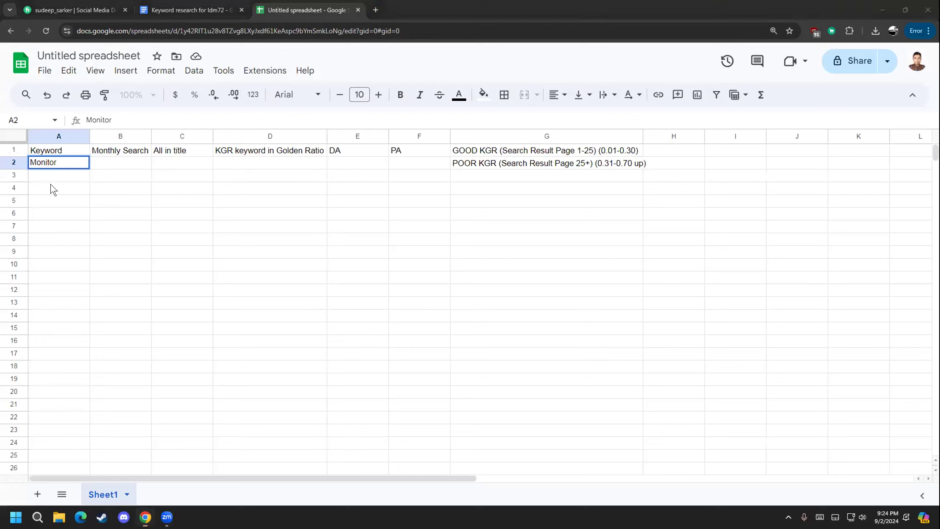
{"action": "left_click", "coordinate": [104, 177]}
{"action": "left_click", "coordinate": [34, 162]}
{"action": "left_click", "coordinate": [151, 466]}
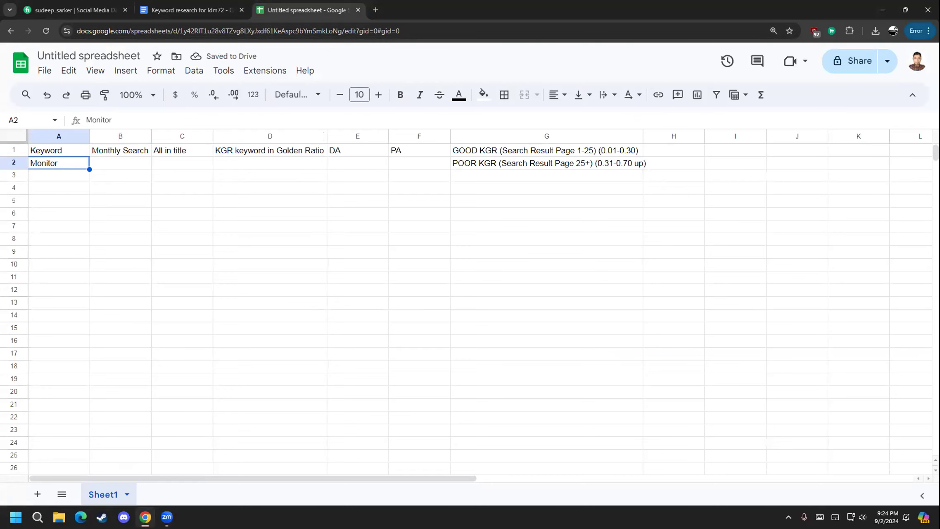
- Open a new Incognito window, search for "google" and dismiss the page translation offer
{"action": "left_click", "coordinate": [925, 31]}
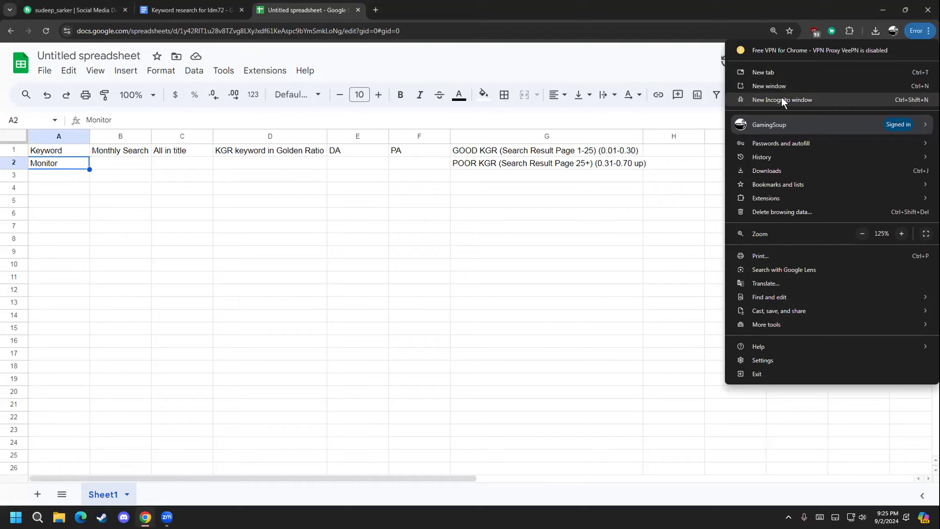
{"action": "left_click", "coordinate": [782, 99]}
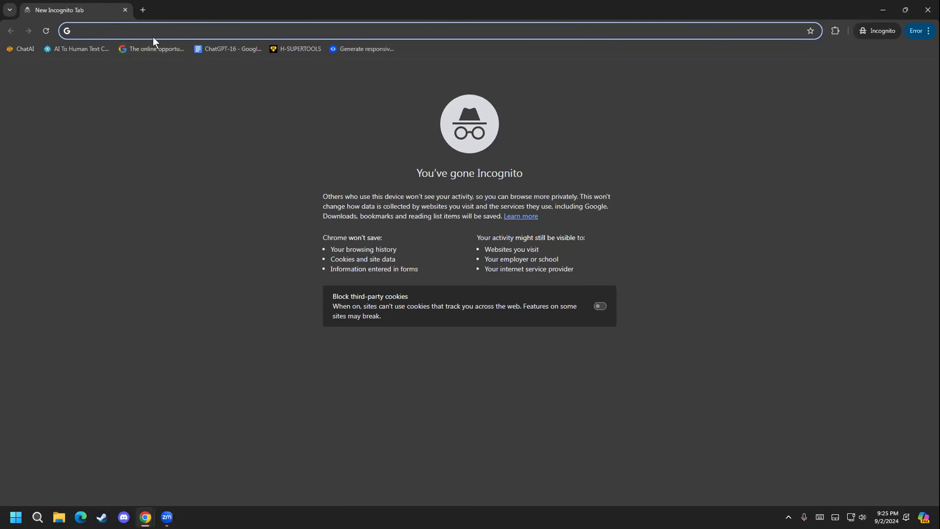
{"action": "type", "text": "google.com/webhp?authuser=1"}
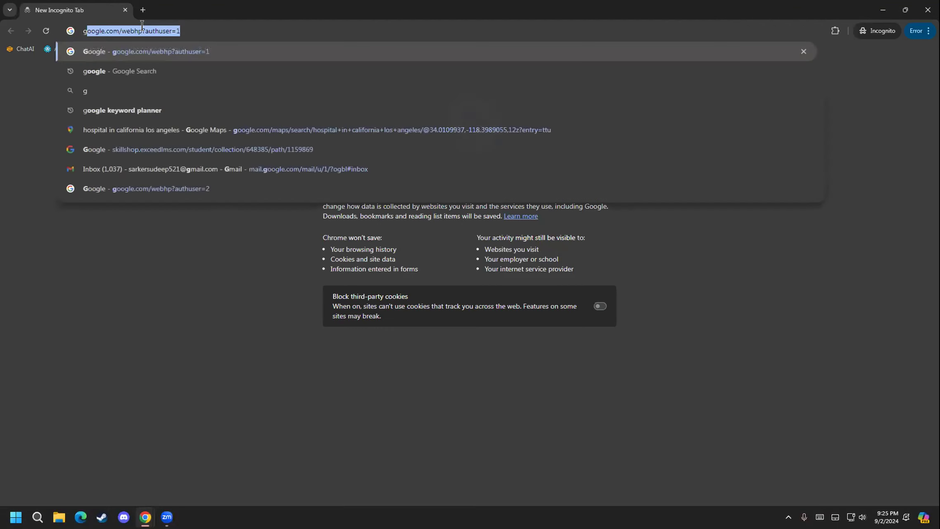
{"action": "key", "text": "Down"}
{"action": "key", "text": "Return"}
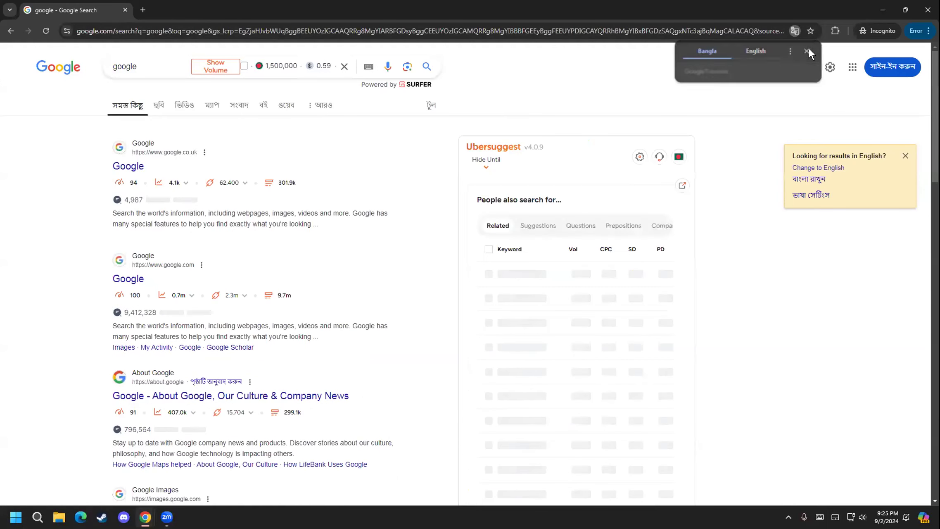
{"action": "left_click", "coordinate": [808, 50]}
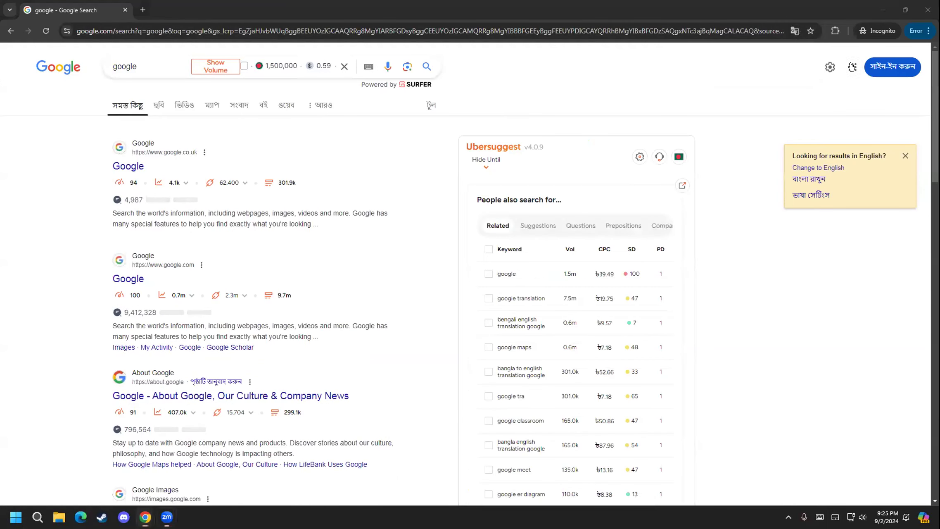
- Set the display language to English in Google's search settings under language and region
{"action": "left_click", "coordinate": [829, 66]}
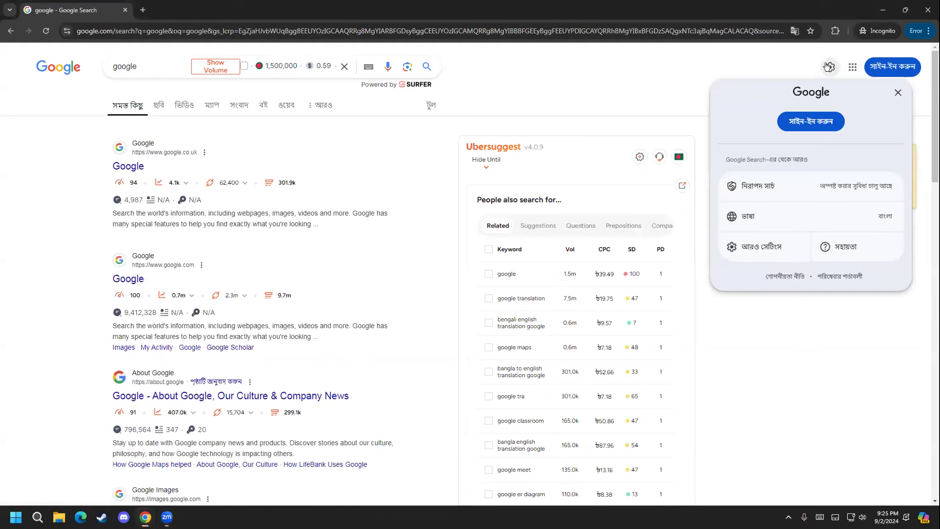
{"action": "left_click", "coordinate": [750, 248]}
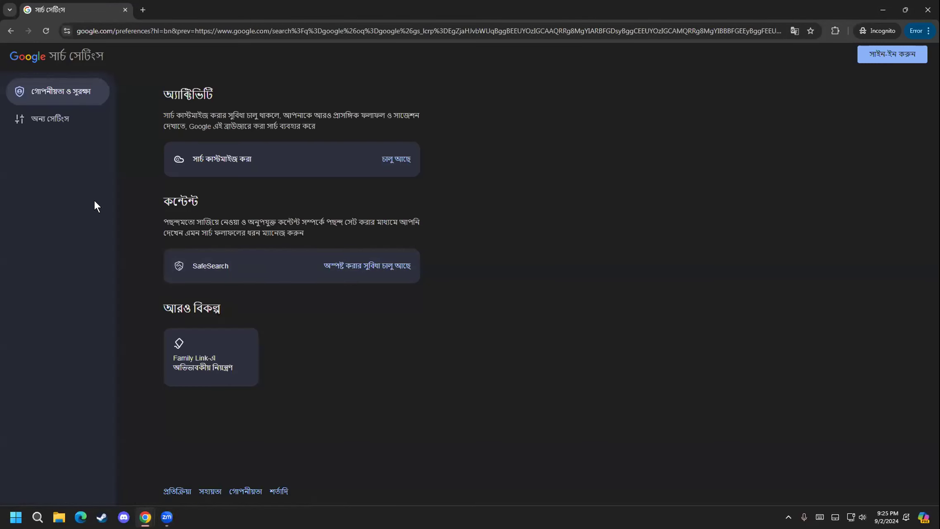
{"action": "left_click", "coordinate": [62, 119]}
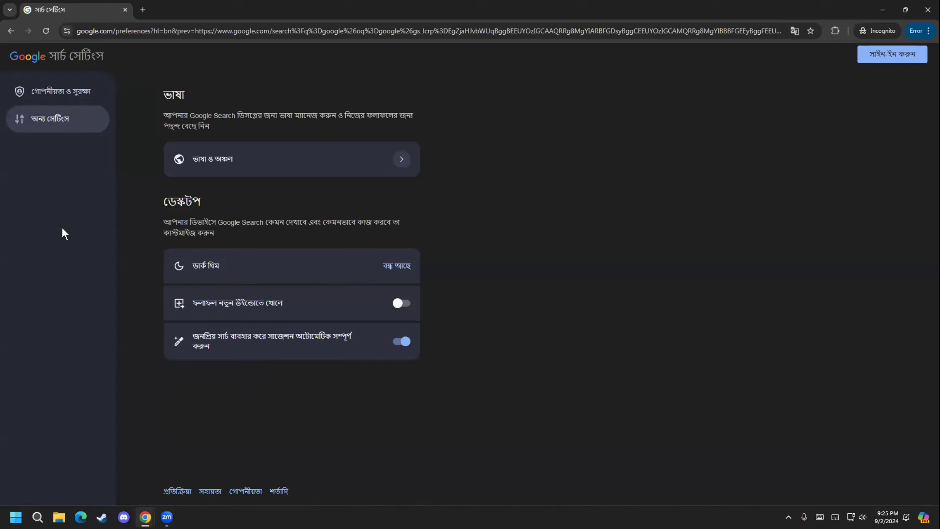
{"action": "left_click", "coordinate": [212, 157]}
{"action": "left_click", "coordinate": [390, 187]}
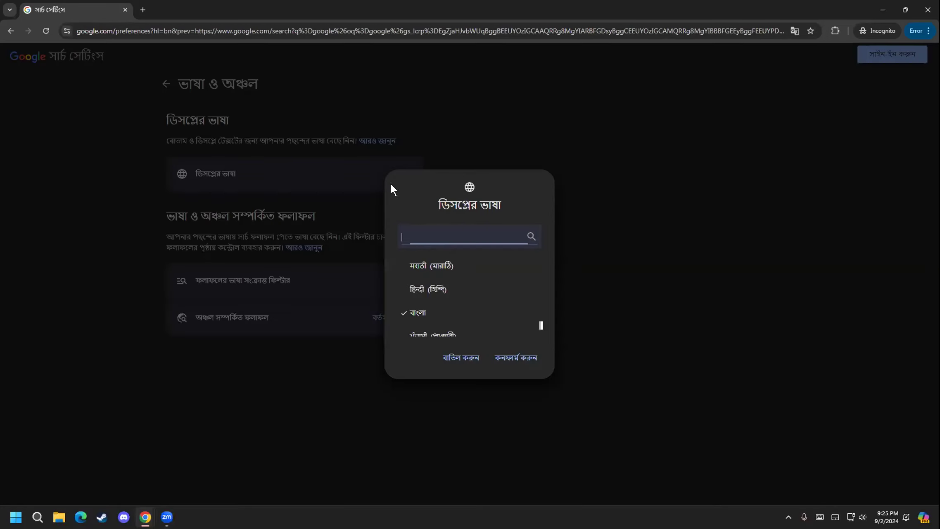
{"action": "type", "text": "engli"}
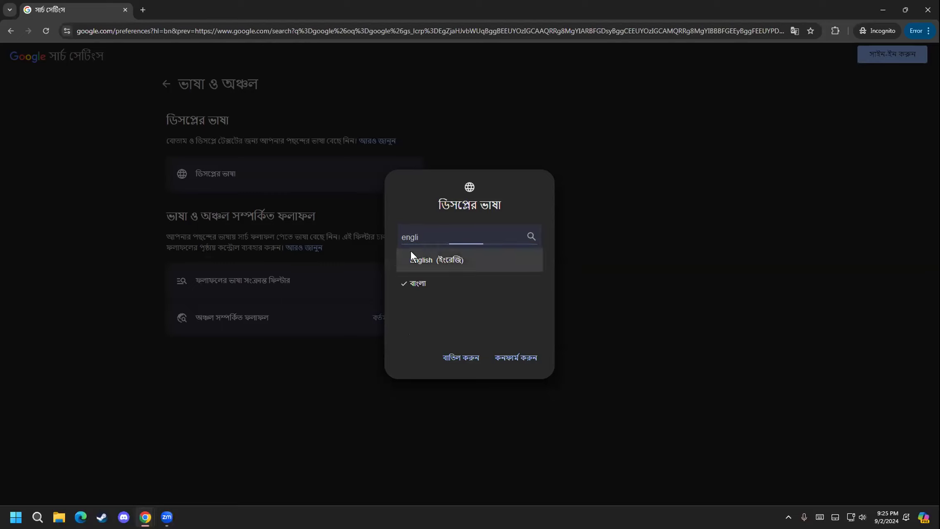
{"action": "left_click", "coordinate": [413, 258]}
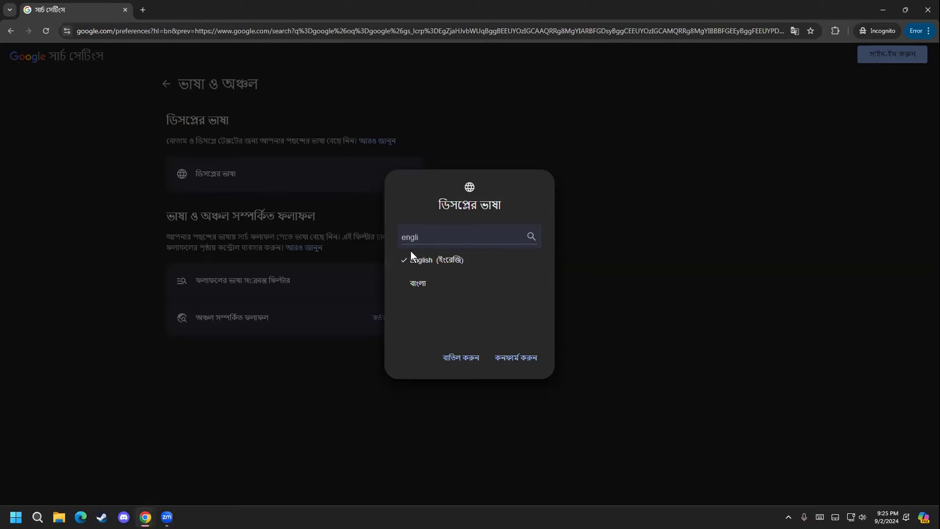
{"action": "left_click", "coordinate": [516, 358]}
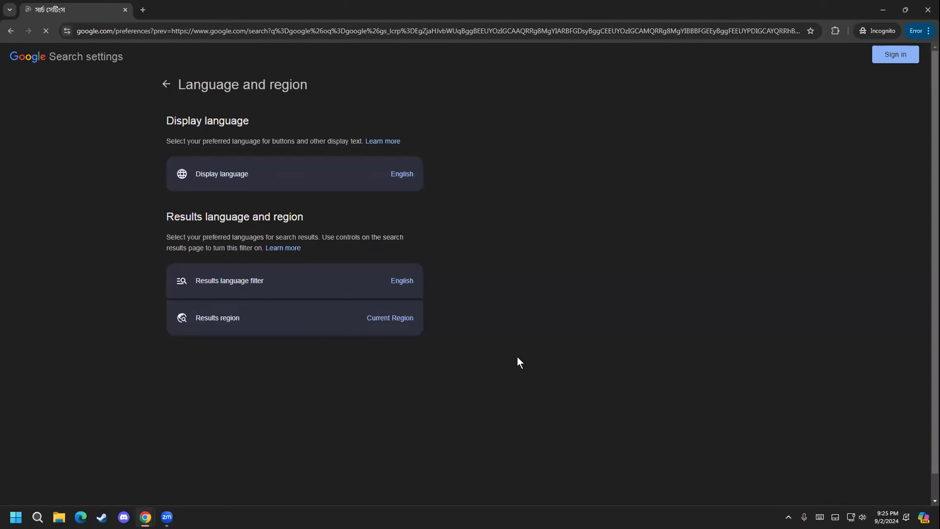
- Set the search results region to United States in Google's search settings
{"action": "left_click", "coordinate": [266, 311]}
{"action": "type", "text": "u"}
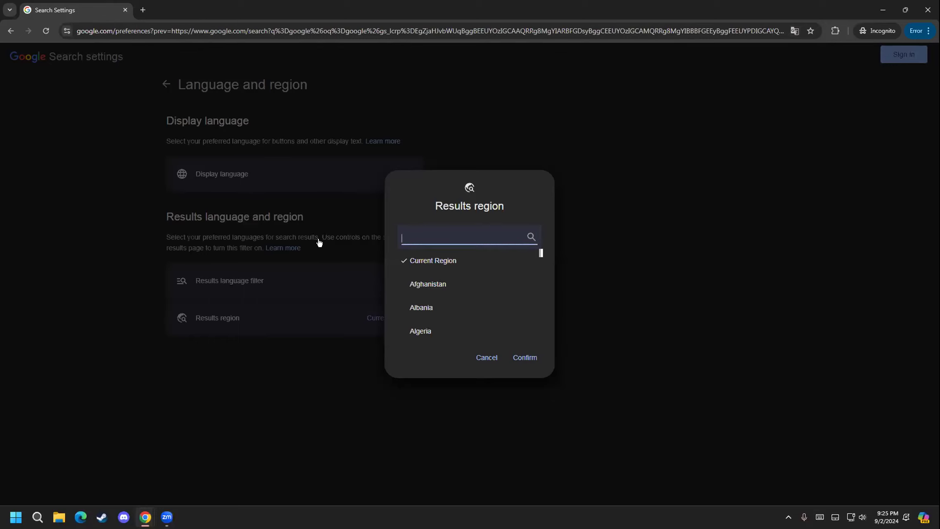
{"action": "type", "text": "nited s"}
{"action": "left_click", "coordinate": [426, 283]}
{"action": "left_click", "coordinate": [524, 357]}
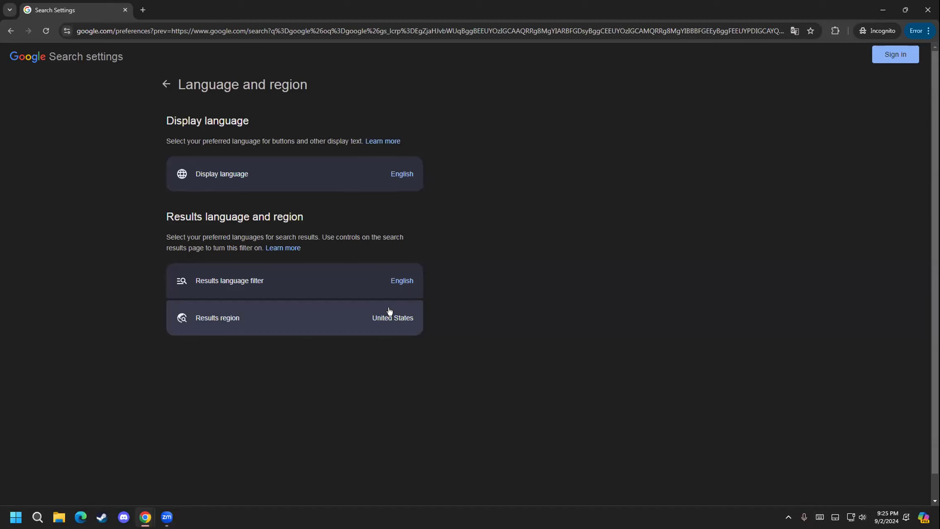
- Return to Google search from the settings page and search for "Monitor"
{"action": "left_click", "coordinate": [123, 30]}
{"action": "left_click", "coordinate": [137, 66]}
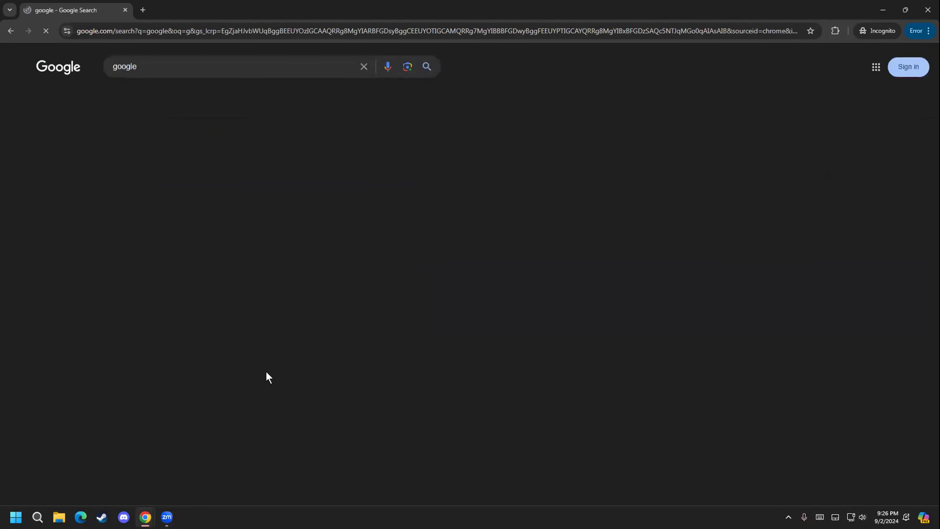
{"action": "left_click", "coordinate": [364, 67]}
{"action": "left_click", "coordinate": [217, 66]}
{"action": "type", "text": "Monitor"}
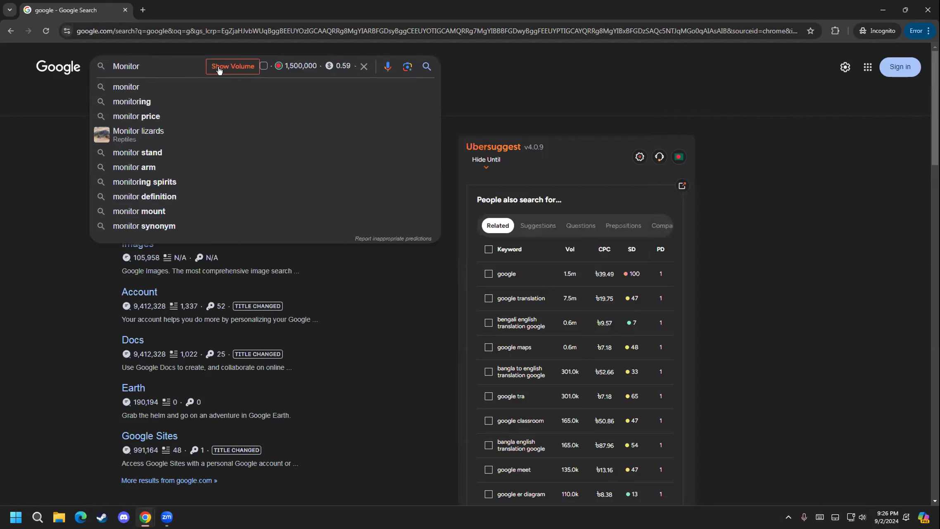
{"action": "key", "text": "Return"}
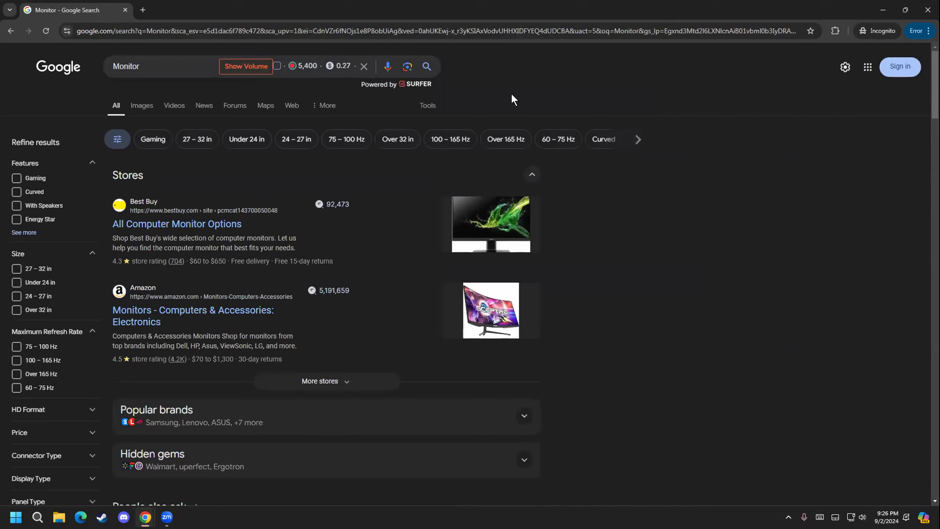
- Examine the search volume, result metrics, and the Ubersuggest and Keyword Surfer keyword ideas on the "Monitor" results page
{"action": "mouse_move", "coordinate": [292, 62]}
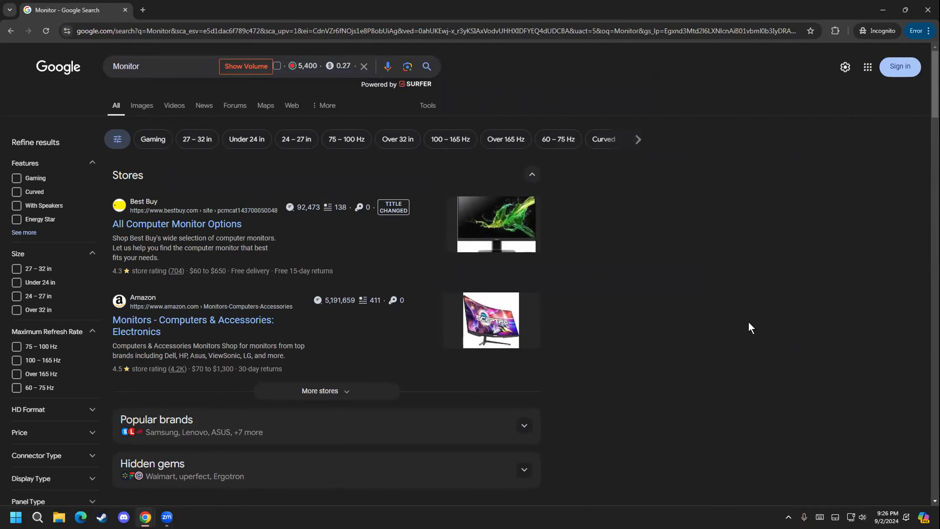
{"action": "scroll", "coordinate": [696, 376], "scroll_direction": "down", "scroll_amount": 7}
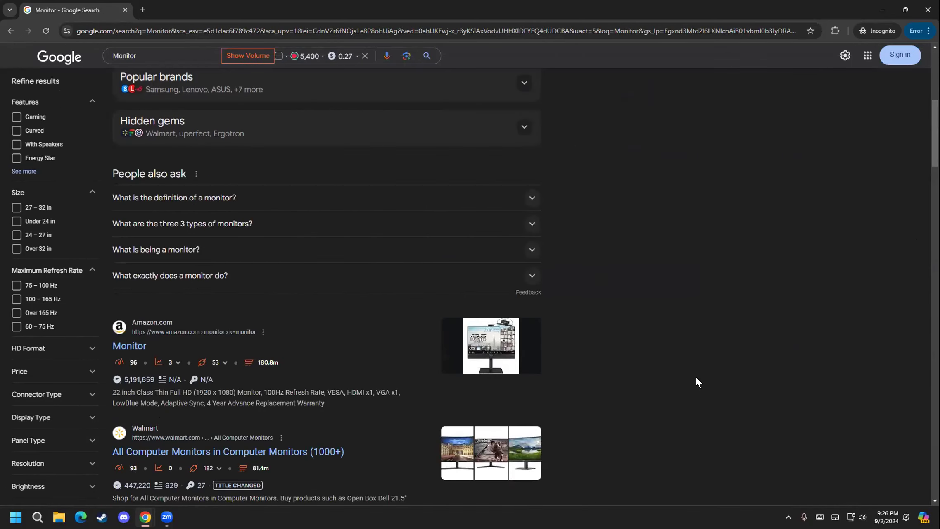
{"action": "scroll", "coordinate": [695, 376], "scroll_direction": "up", "scroll_amount": 7}
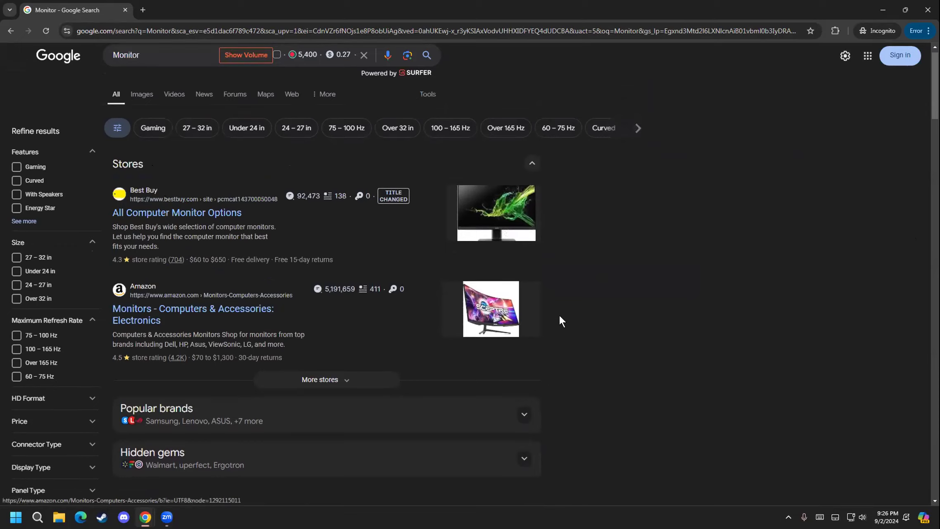
{"action": "scroll", "coordinate": [545, 326], "scroll_direction": "down", "scroll_amount": 5}
{"action": "scroll", "coordinate": [530, 344], "scroll_direction": "down", "scroll_amount": 4}
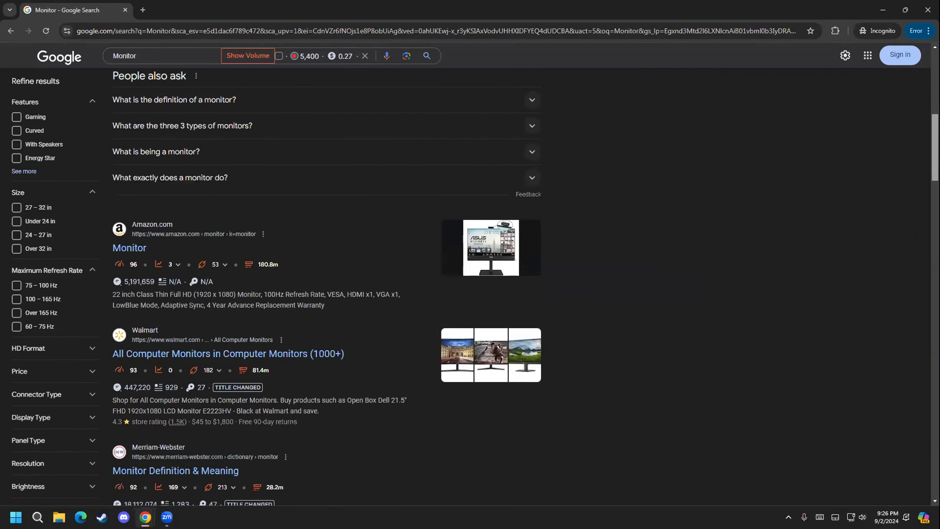
{"action": "scroll", "coordinate": [530, 344], "scroll_direction": "down", "scroll_amount": 12}
{"action": "scroll", "coordinate": [525, 287], "scroll_direction": "down", "scroll_amount": 10}
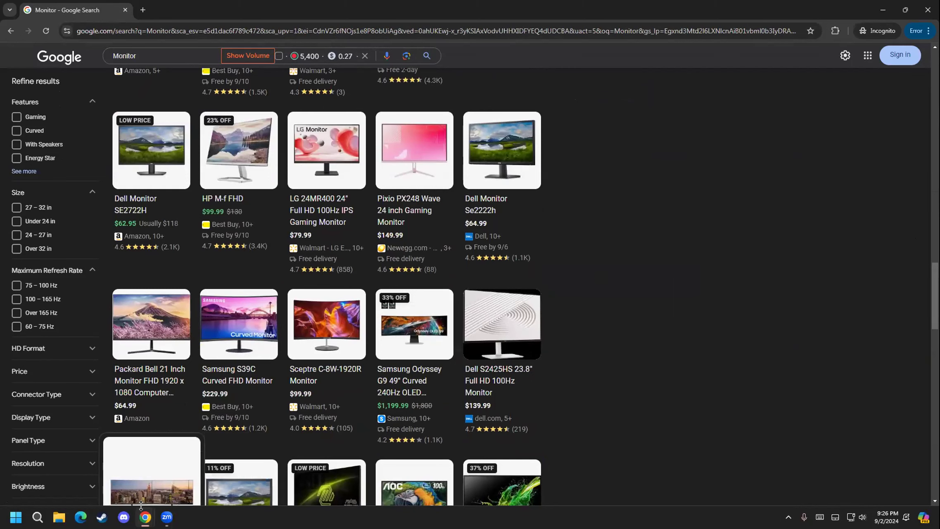
{"action": "mouse_move", "coordinate": [145, 517]}
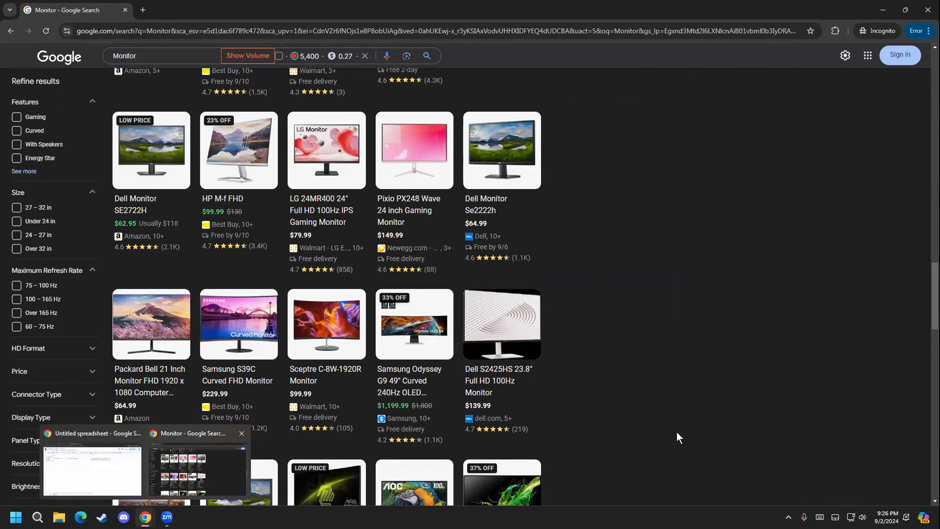
{"action": "scroll", "coordinate": [935, 296], "scroll_direction": "down", "scroll_amount": 1}
{"action": "scroll", "coordinate": [935, 295], "scroll_direction": "down", "scroll_amount": 20}
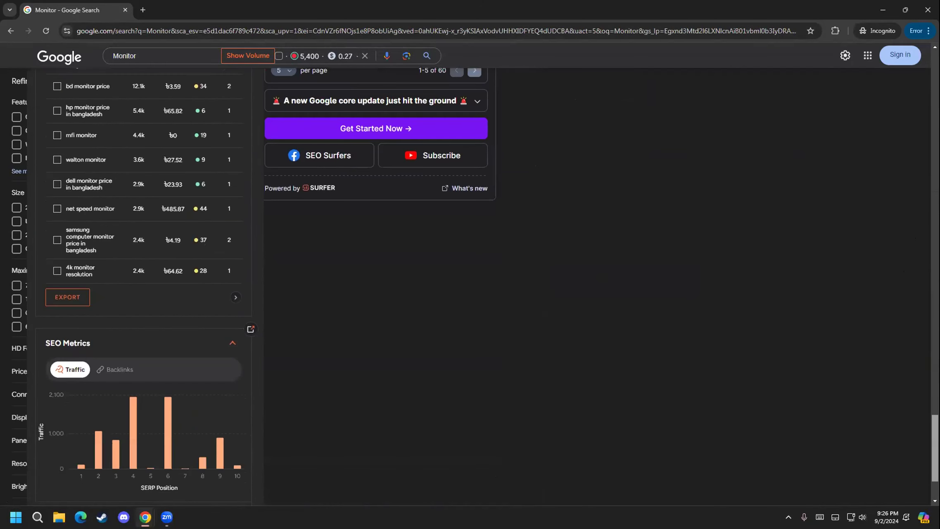
{"action": "scroll", "coordinate": [267, 285], "scroll_direction": "up", "scroll_amount": 6}
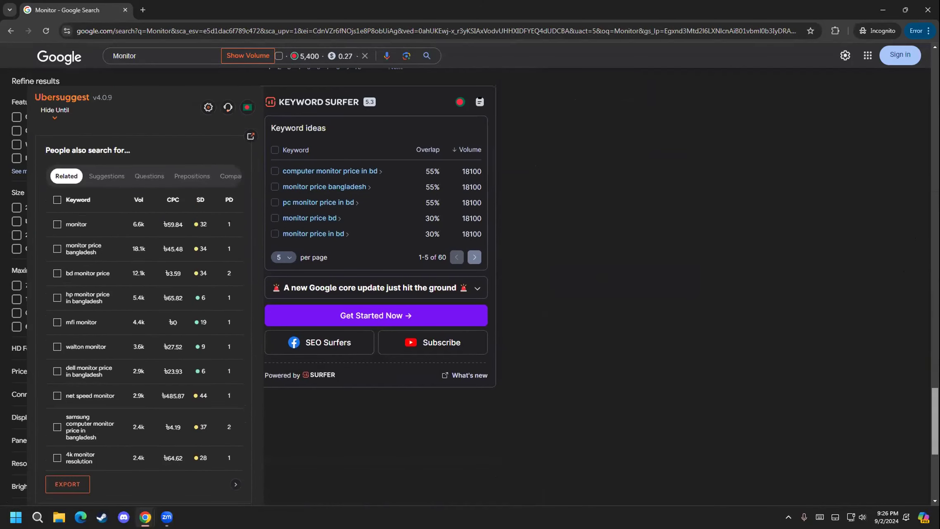
{"action": "scroll", "coordinate": [267, 285], "scroll_direction": "up", "scroll_amount": 2}
{"action": "scroll", "coordinate": [304, 212], "scroll_direction": "down", "scroll_amount": 2}
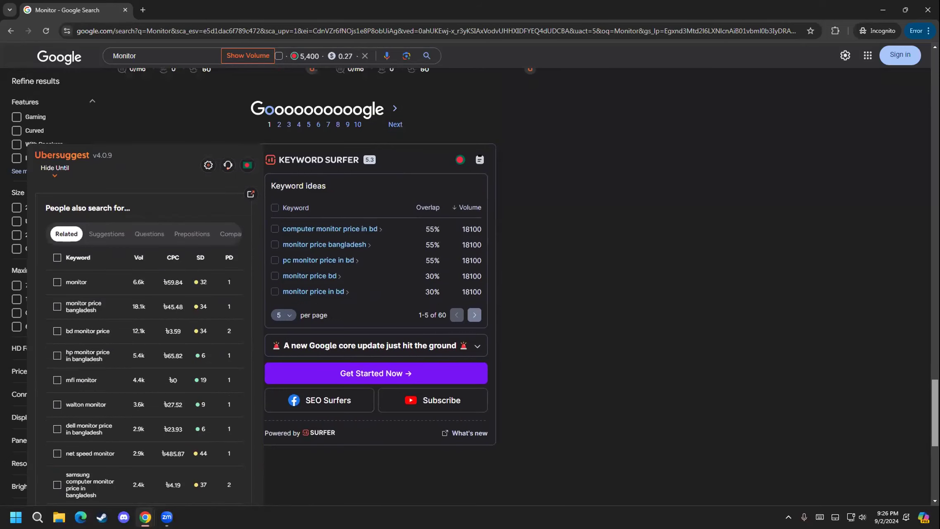
- Set the Ubersuggest language and country to English / United States
{"action": "left_click", "coordinate": [247, 165]}
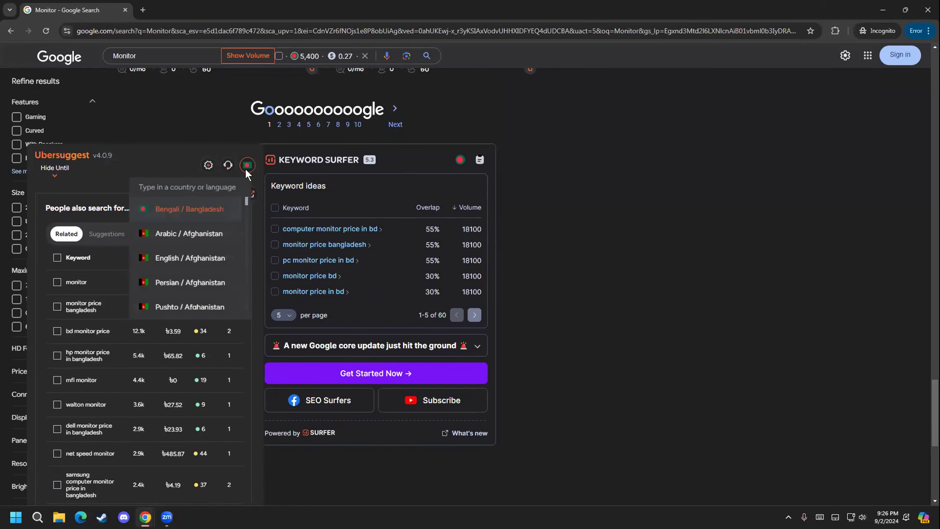
{"action": "scroll", "coordinate": [244, 203], "scroll_direction": "down", "scroll_amount": 10}
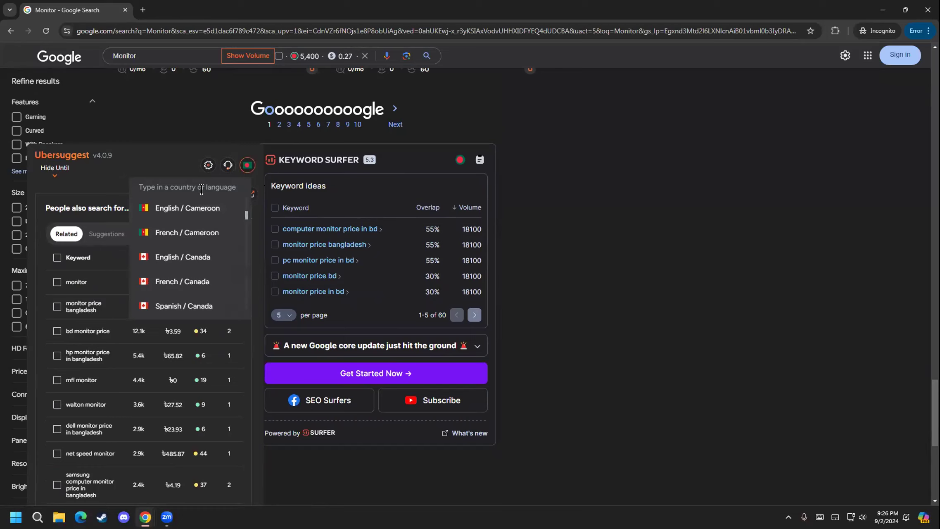
{"action": "type", "text": "united states"}
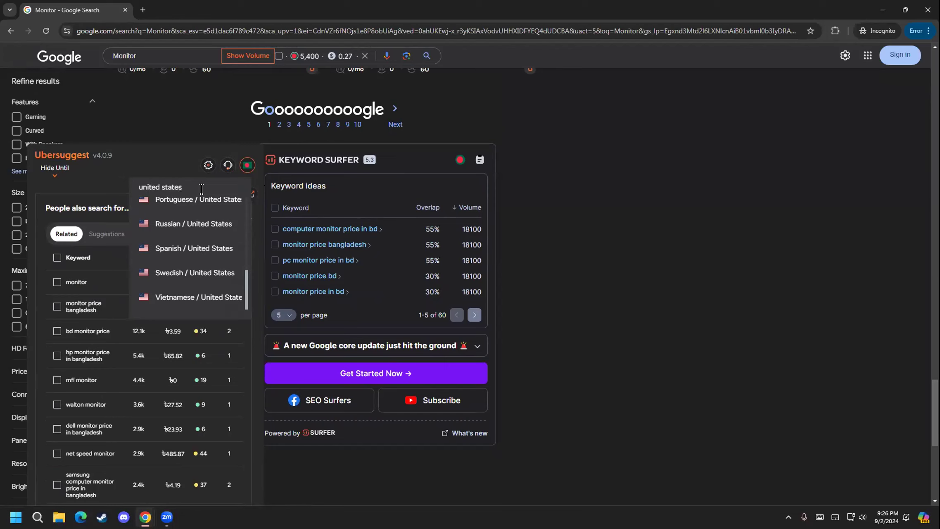
{"action": "key", "text": "BackSpace"}
{"action": "key", "text": "BackSpace"}
{"action": "key", "text": "BackSpace"}
{"action": "key", "text": "BackSpace"}
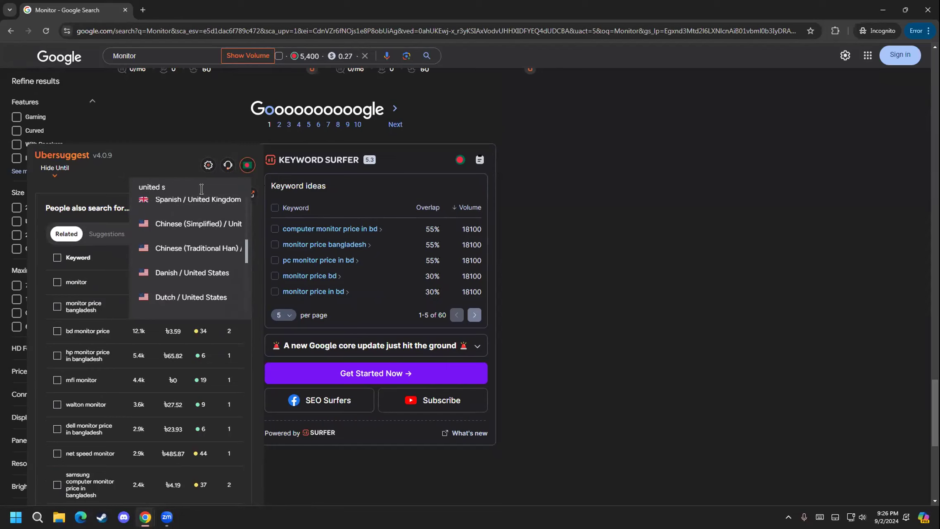
{"action": "scroll", "coordinate": [201, 189], "scroll_direction": "up", "scroll_amount": 1}
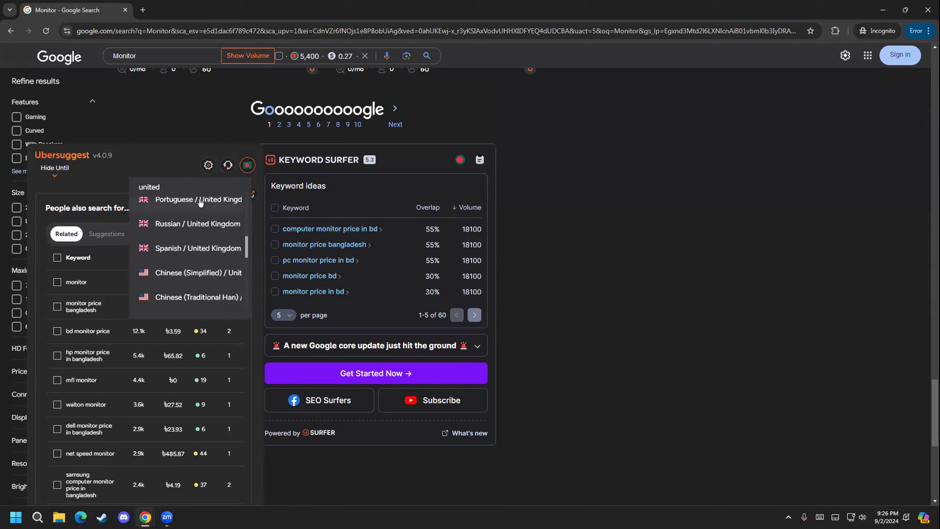
{"action": "scroll", "coordinate": [189, 265], "scroll_direction": "down", "scroll_amount": 4}
{"action": "scroll", "coordinate": [189, 264], "scroll_direction": "up", "scroll_amount": 2}
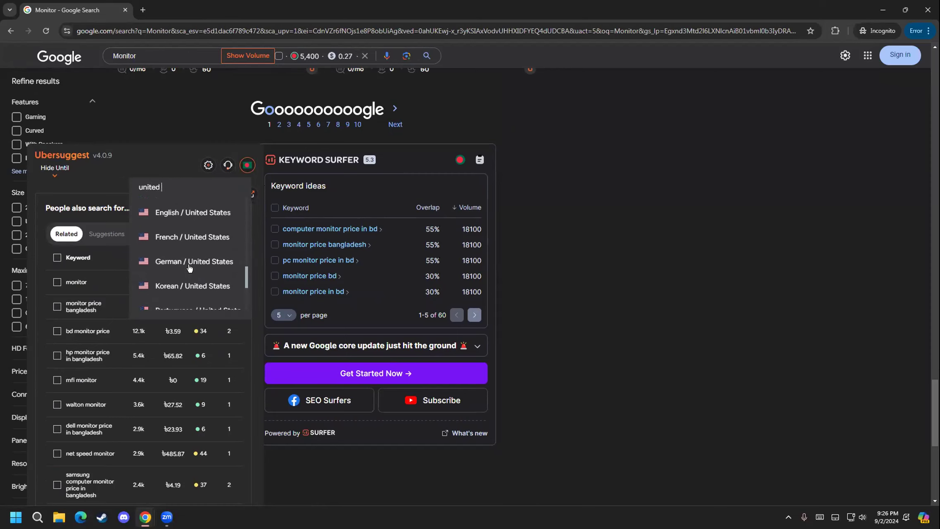
{"action": "left_click", "coordinate": [200, 224]}
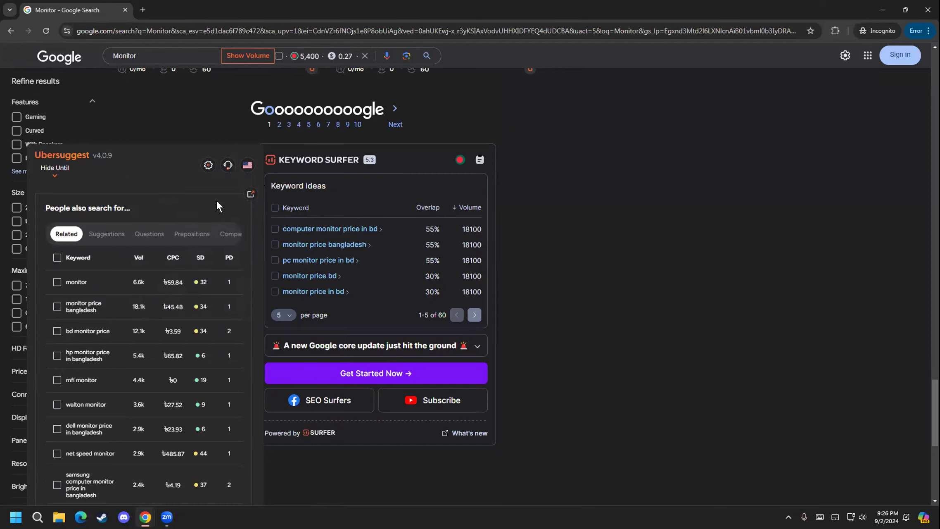
- Set the Keyword Surfer location to United States of America and check its keyword ideas
{"action": "scroll", "coordinate": [206, 246], "scroll_direction": "down", "scroll_amount": 7}
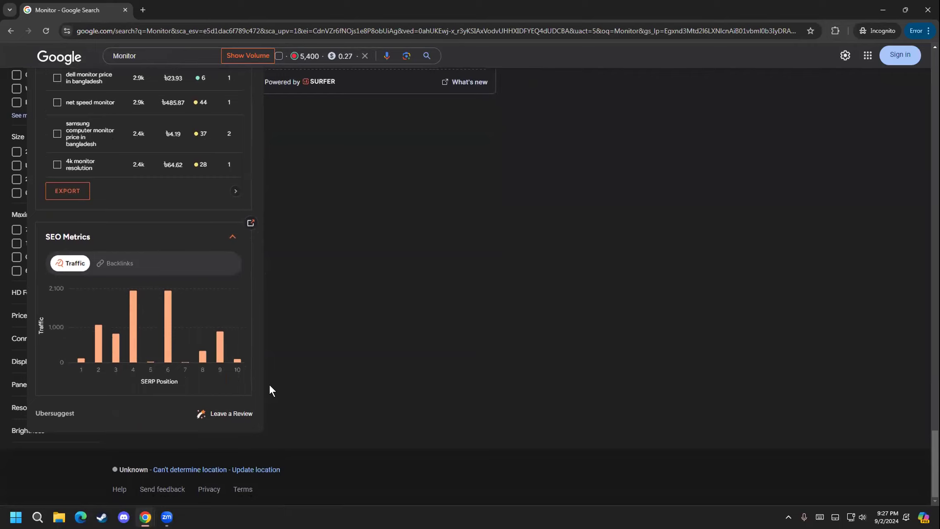
{"action": "scroll", "coordinate": [267, 384], "scroll_direction": "up", "scroll_amount": 8}
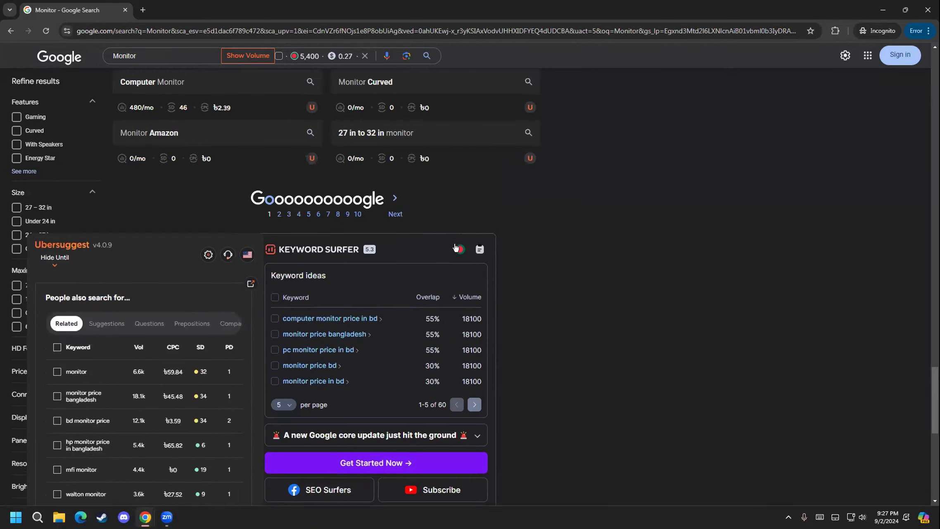
{"action": "left_click", "coordinate": [460, 249]}
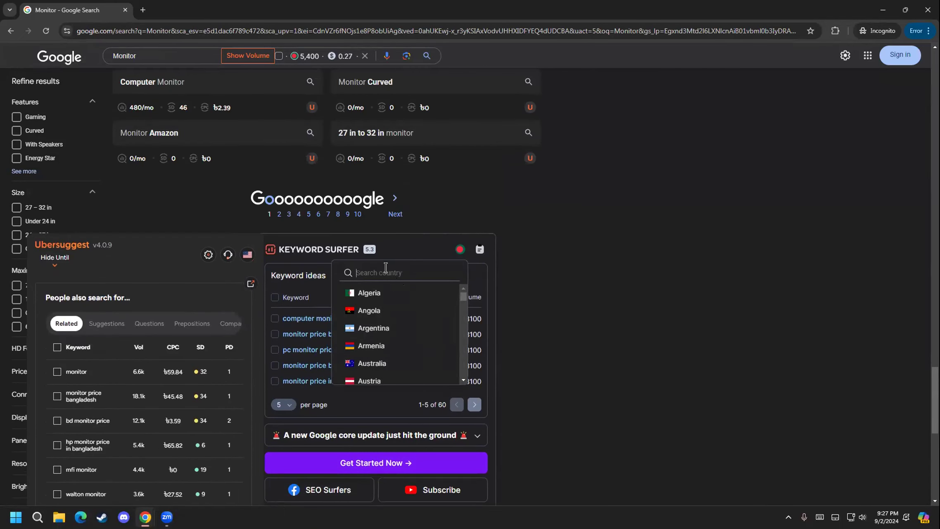
{"action": "type", "text": "unit"}
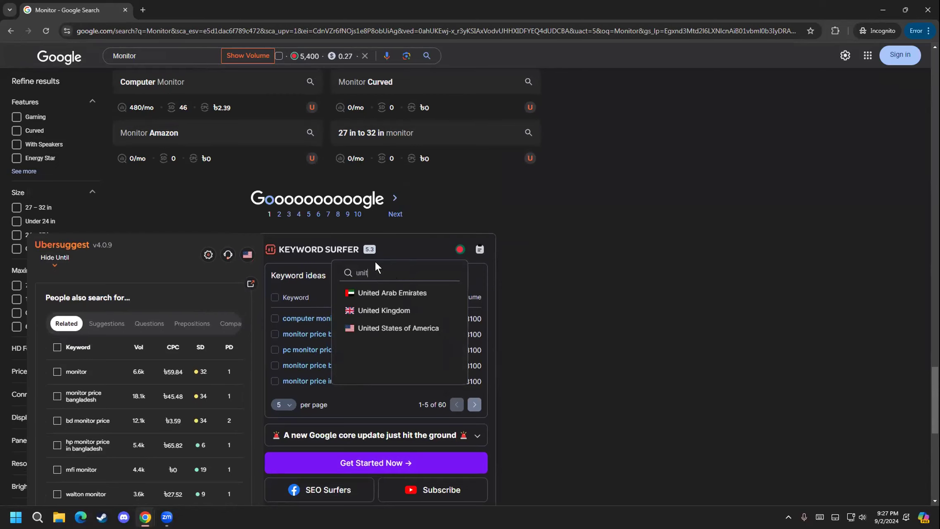
{"action": "left_click", "coordinate": [377, 327]}
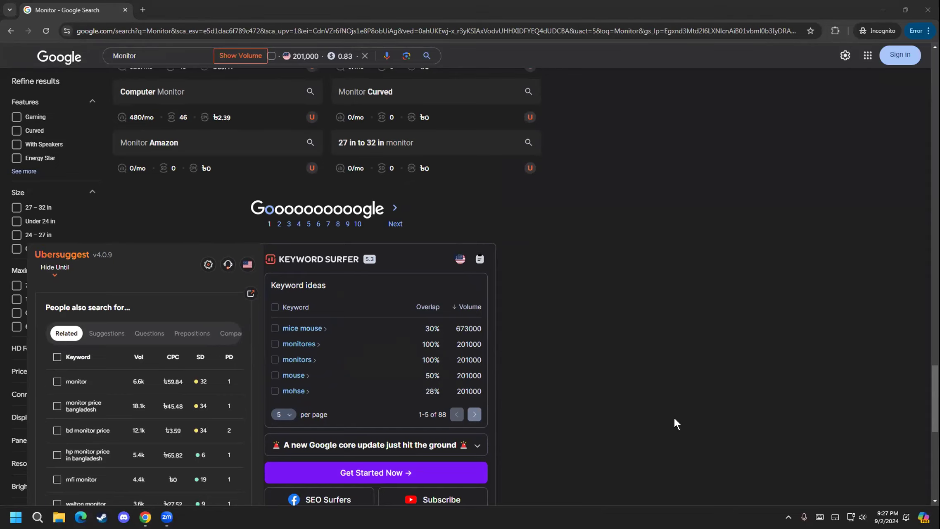
{"action": "scroll", "coordinate": [674, 418], "scroll_direction": "down", "scroll_amount": 5}
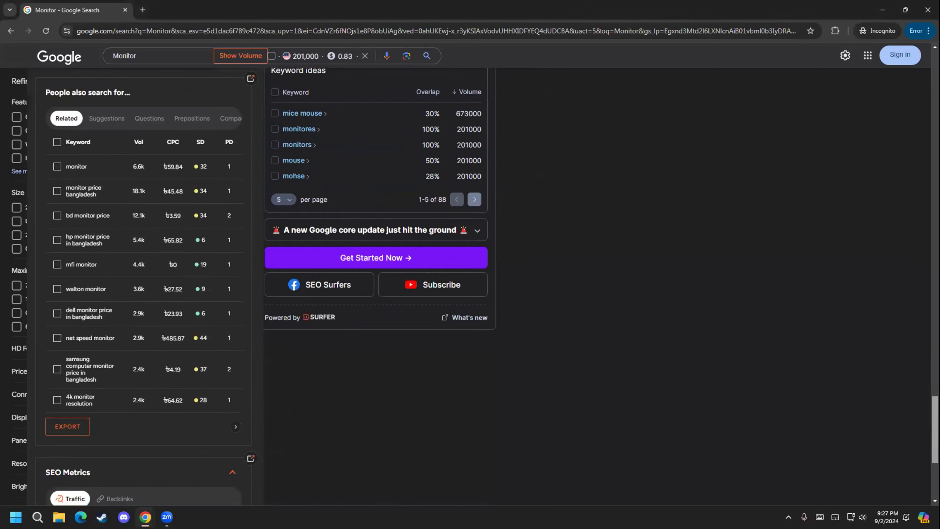
{"action": "scroll", "coordinate": [674, 418], "scroll_direction": "up", "scroll_amount": 3}
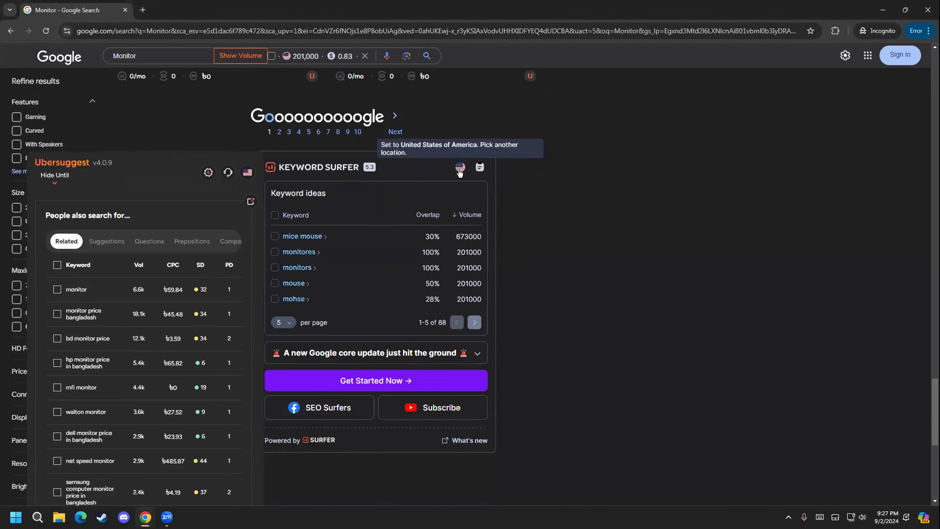
- Switch to the KGR spreadsheet and bold the header cells from Keyword to PA (A1:F1)
{"action": "scroll", "coordinate": [923, 397], "scroll_direction": "up", "scroll_amount": 15}
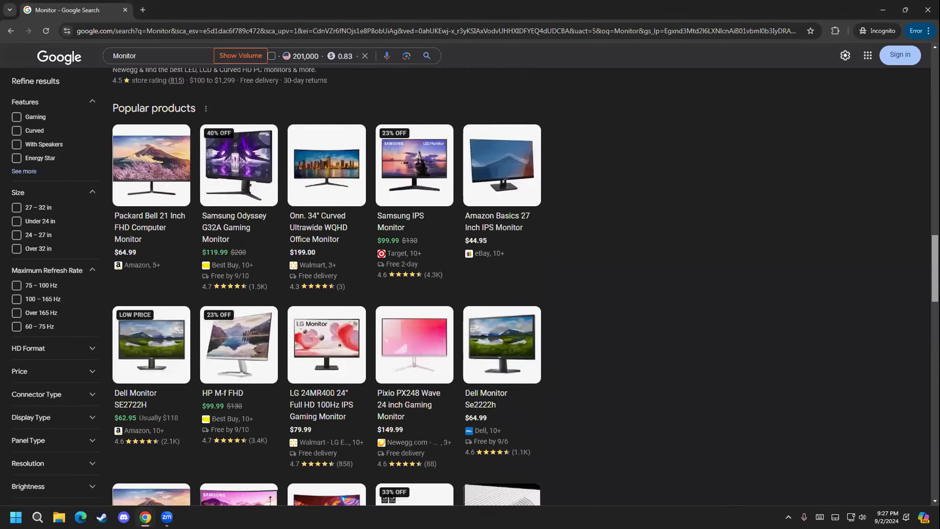
{"action": "scroll", "coordinate": [525, 289], "scroll_direction": "up", "scroll_amount": 15}
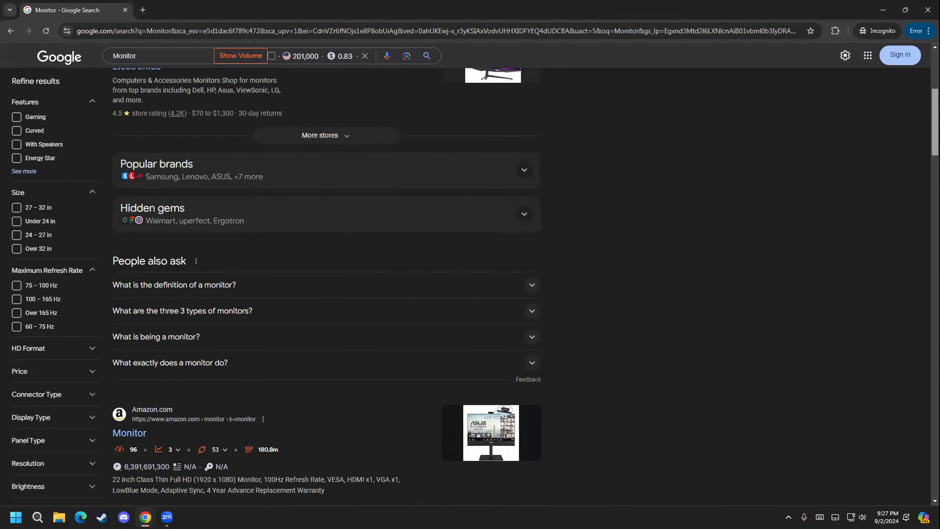
{"action": "scroll", "coordinate": [414, 200], "scroll_direction": "up", "scroll_amount": 3}
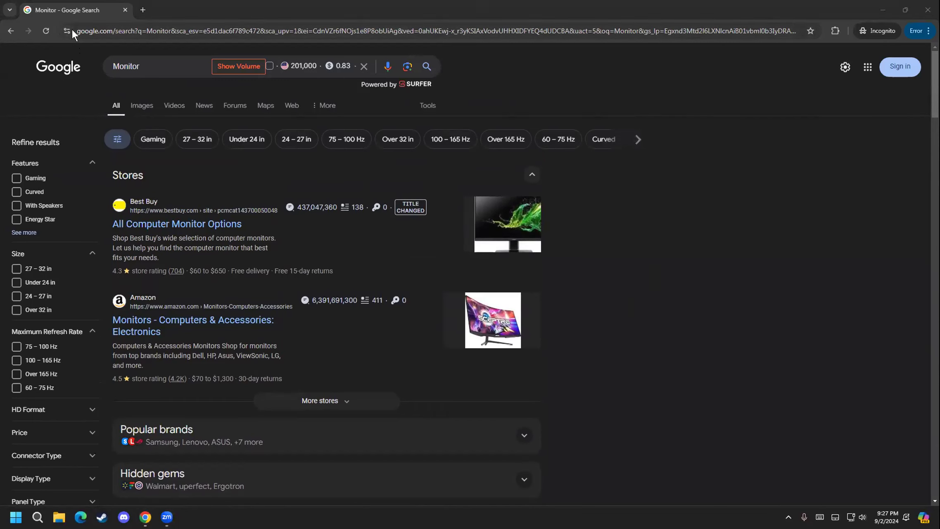
{"action": "left_click", "coordinate": [43, 26]}
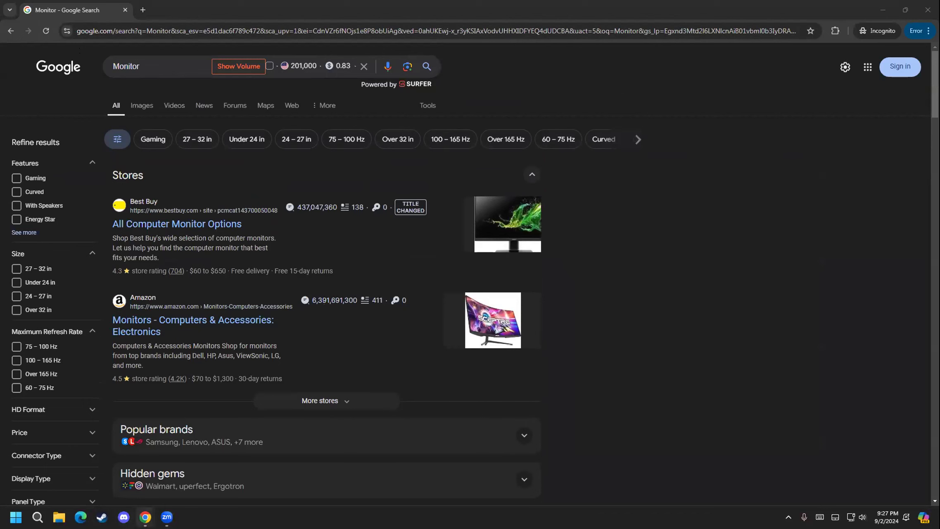
{"action": "mouse_move", "coordinate": [146, 517]}
{"action": "left_click", "coordinate": [110, 484]}
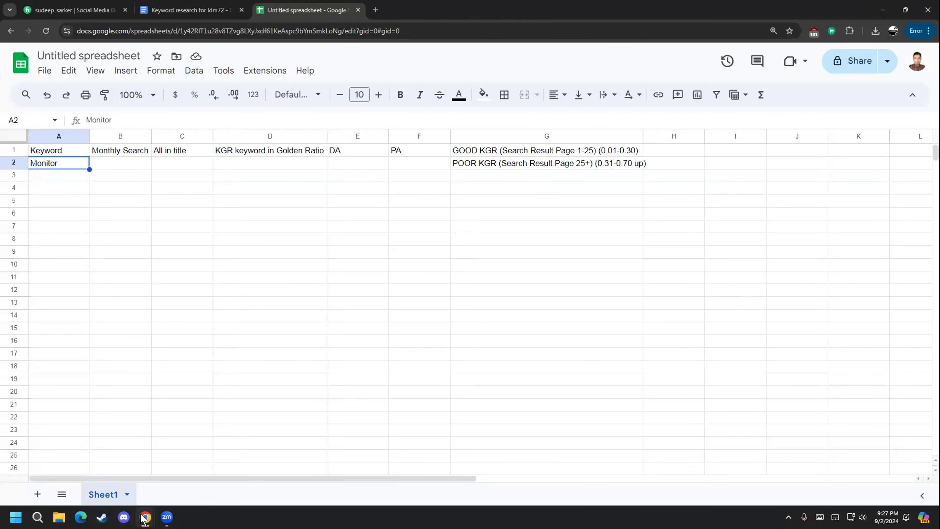
{"action": "left_click", "coordinate": [300, 189]}
{"action": "left_click", "coordinate": [390, 153]}
{"action": "left_click_drag", "start_coordinate": [390, 153], "coordinate": [46, 152]}
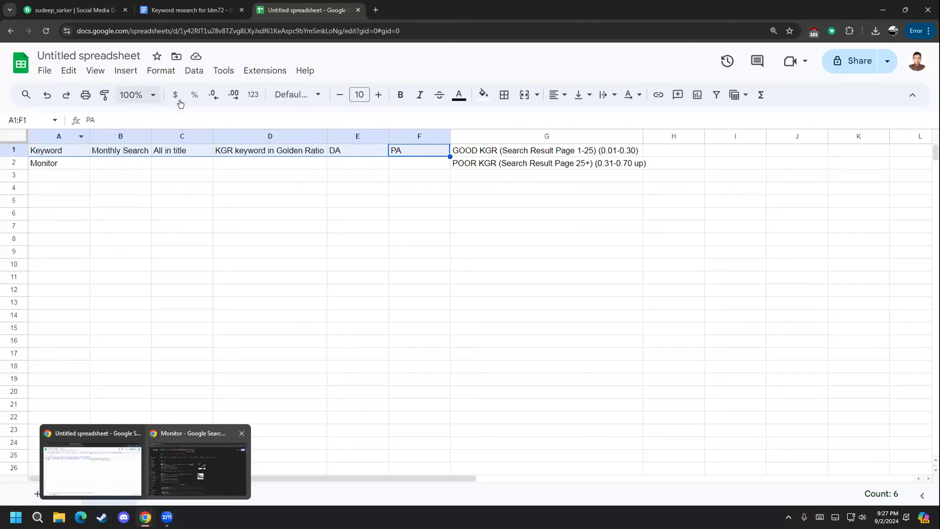
{"action": "left_click", "coordinate": [397, 100]}
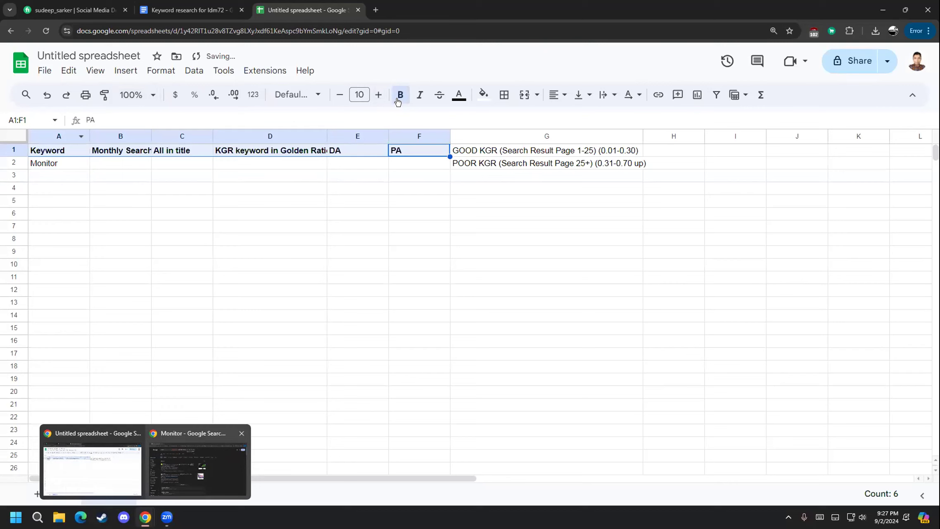
- Fit the widths of the KGR keyword in Golden Ratio and Monthly Search columns to their header text
{"action": "left_click", "coordinate": [365, 214]}
{"action": "double_click", "coordinate": [327, 136]}
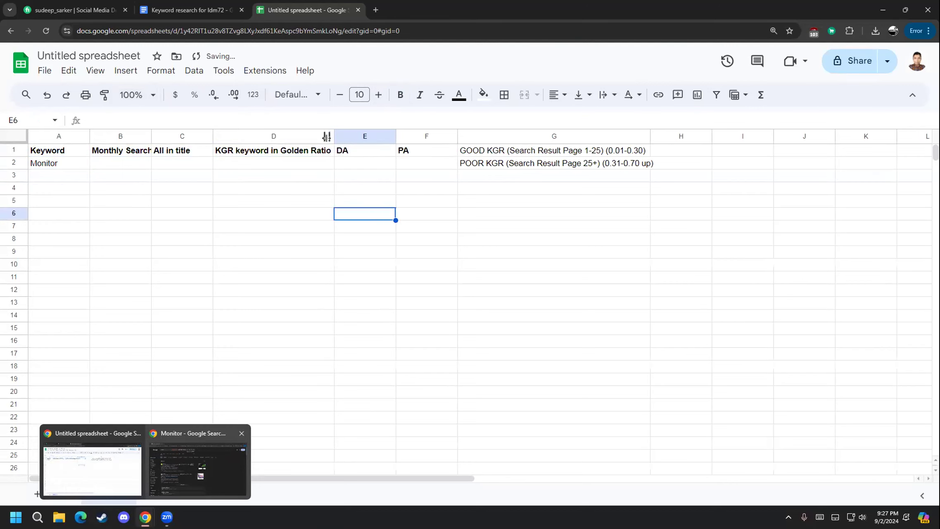
{"action": "left_click", "coordinate": [416, 149]}
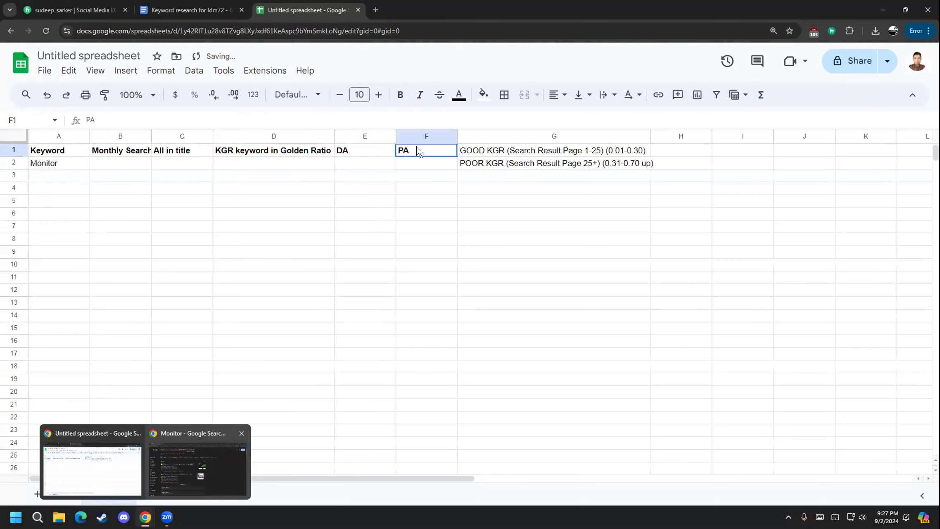
{"action": "double_click", "coordinate": [151, 136]}
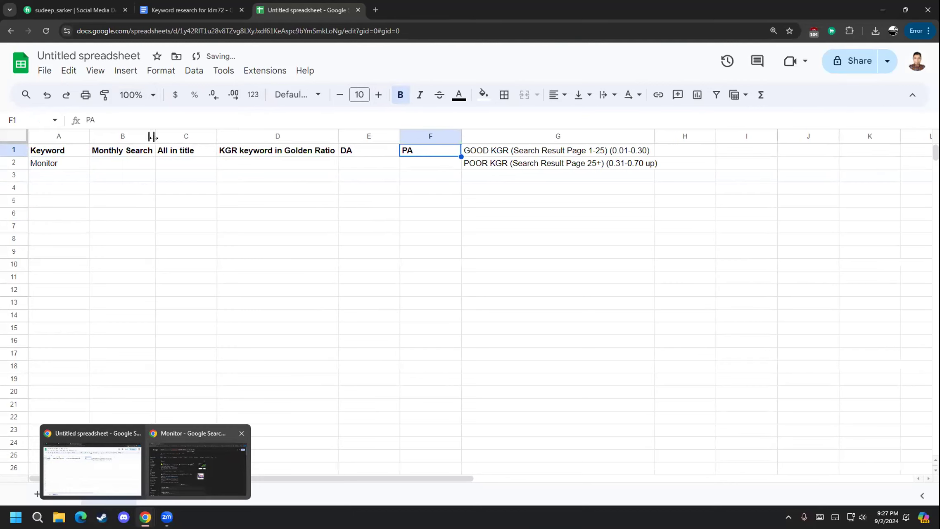
- Copy the "Monitor" search volume, 201,000, from the Google results into the Monthly Search cell B2
{"action": "left_click", "coordinate": [173, 455]}
{"action": "left_click_drag", "start_coordinate": [290, 65], "coordinate": [313, 66]}
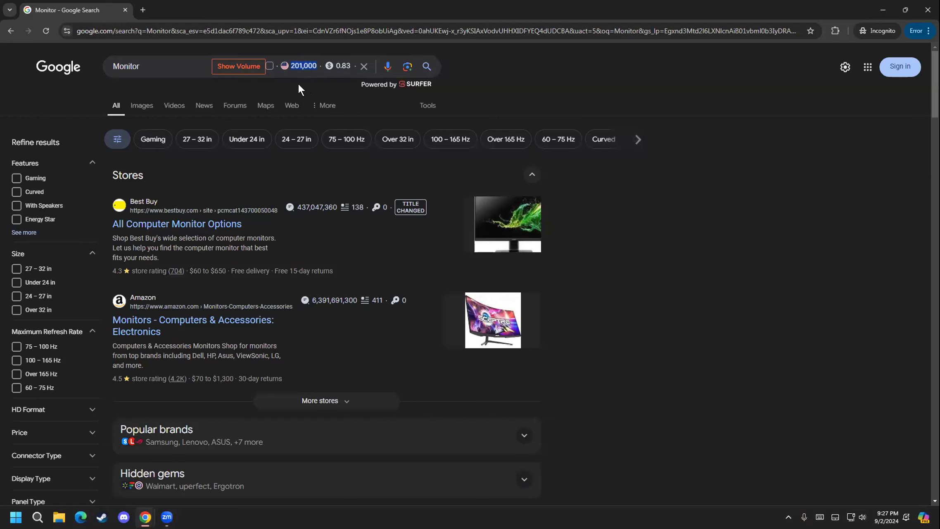
{"action": "right_click", "coordinate": [299, 67]}
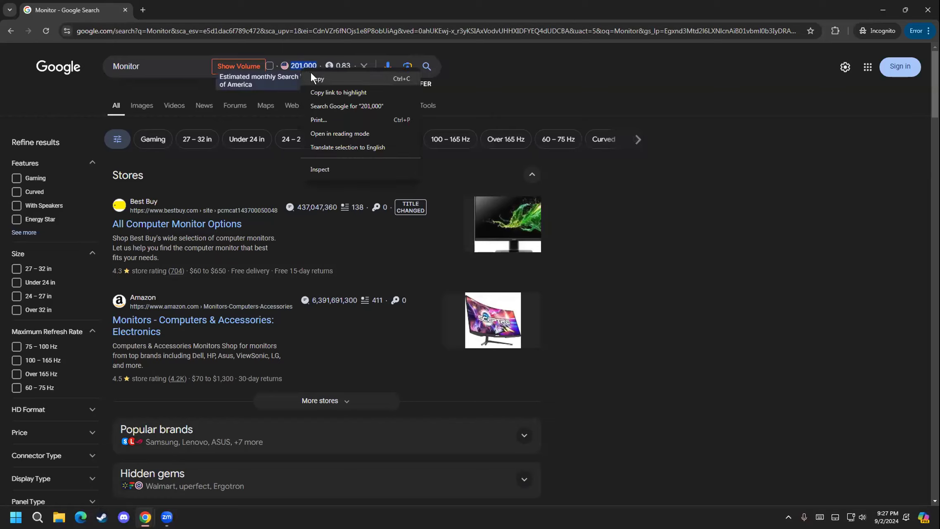
{"action": "left_click", "coordinate": [311, 74]}
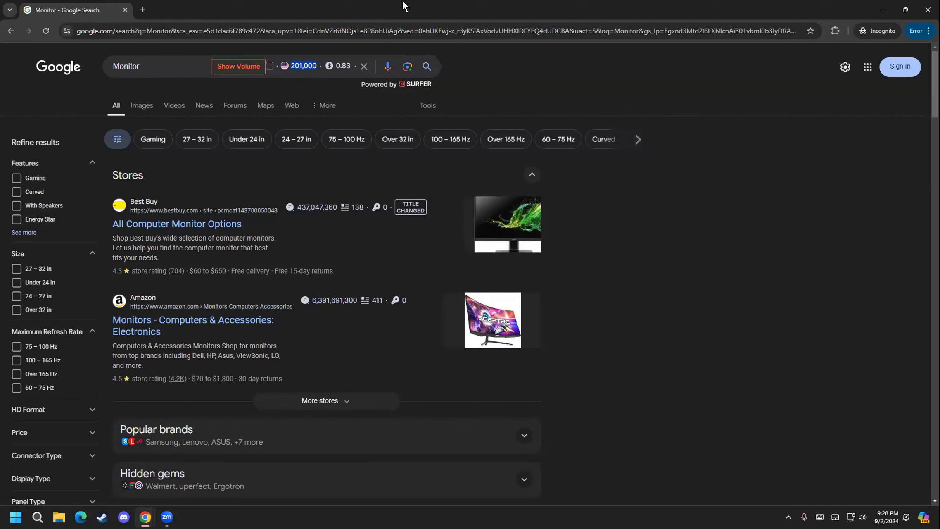
{"action": "mouse_move", "coordinate": [145, 518]}
{"action": "left_click", "coordinate": [99, 464]}
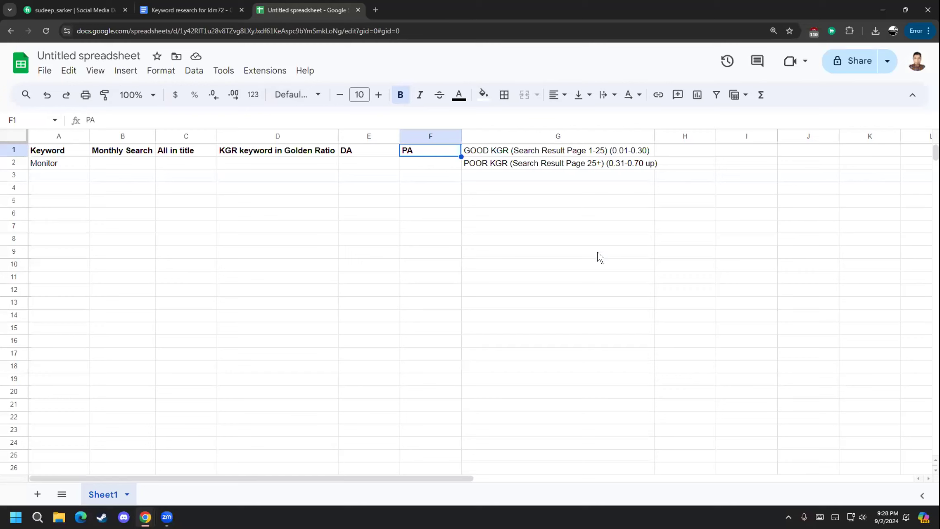
{"action": "left_click", "coordinate": [120, 162]}
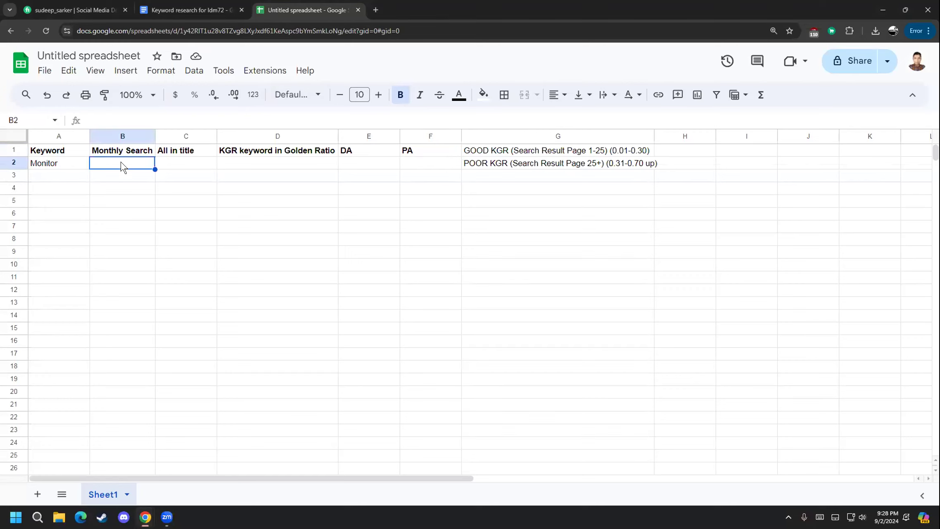
{"action": "key", "text": "ctrl+v"}
{"action": "left_click", "coordinate": [129, 212]}
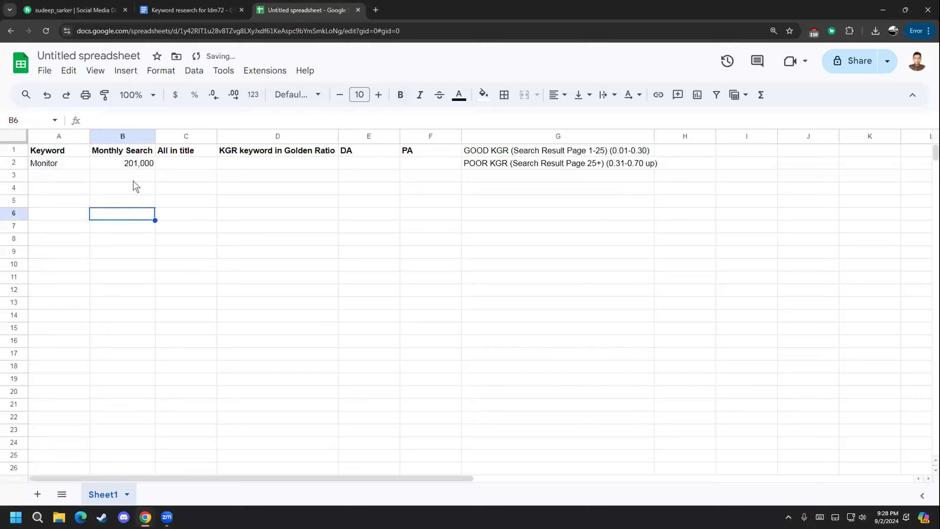
{"action": "left_click", "coordinate": [109, 164]}
- Return to the Google results for "Monitor" and make the search query ready for editing
{"action": "left_click", "coordinate": [175, 162]}
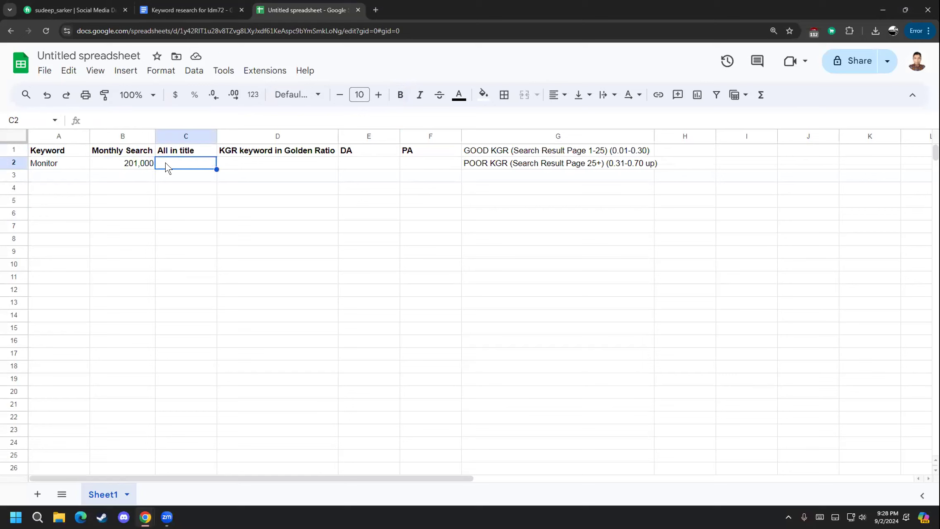
{"action": "mouse_move", "coordinate": [145, 516]}
{"action": "left_click", "coordinate": [159, 455]}
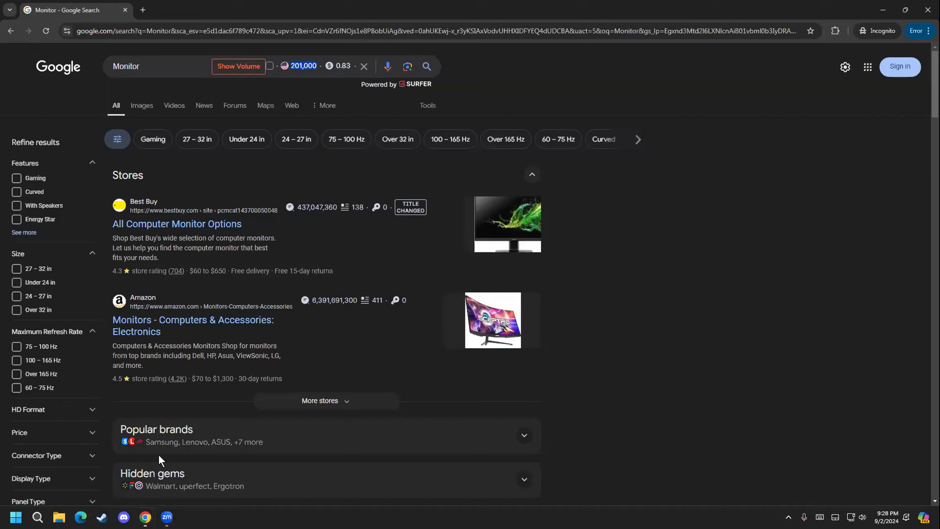
{"action": "left_click", "coordinate": [157, 70]}
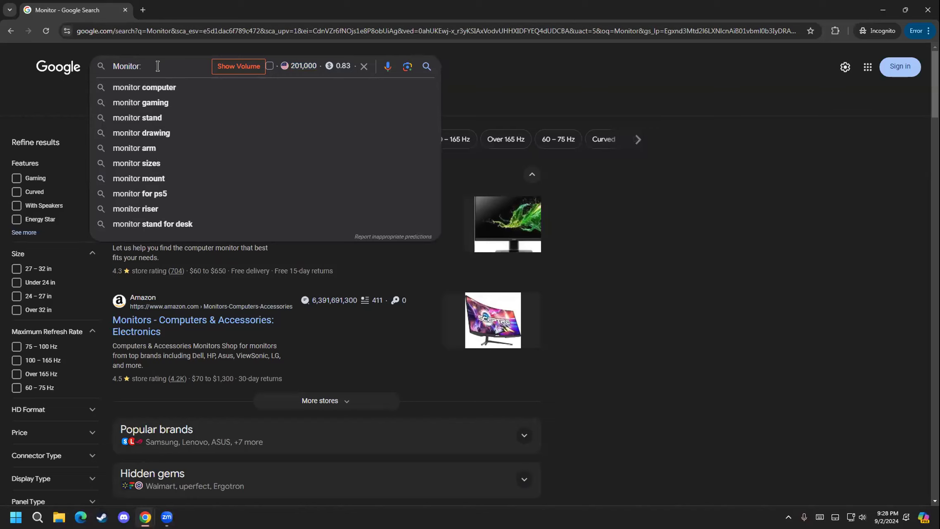
{"action": "type", "text": "al"}
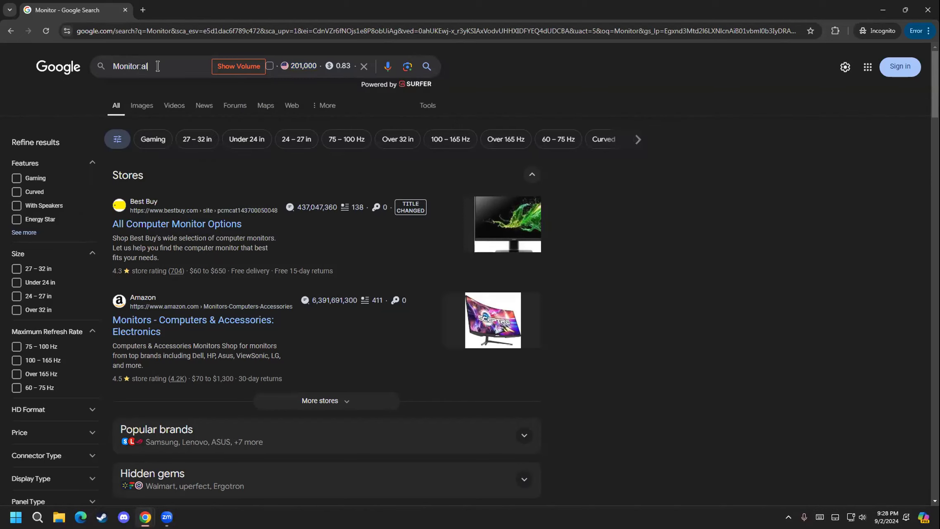
{"action": "key", "text": "BackSpace"}
{"action": "key", "text": "BackSpace"}
{"action": "key", "text": "BackSpace"}
{"action": "key", "text": "BackSpace"}
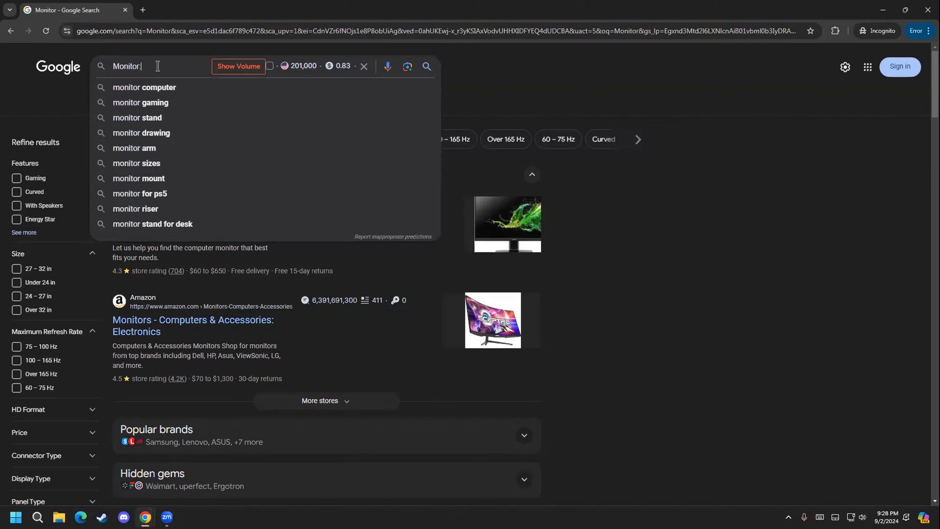
- Prefix the query with the allintitle operator and search Google for "allintitle:Monitor"
{"action": "key", "text": "Home"}
{"action": "type", "text": "allintitle"}
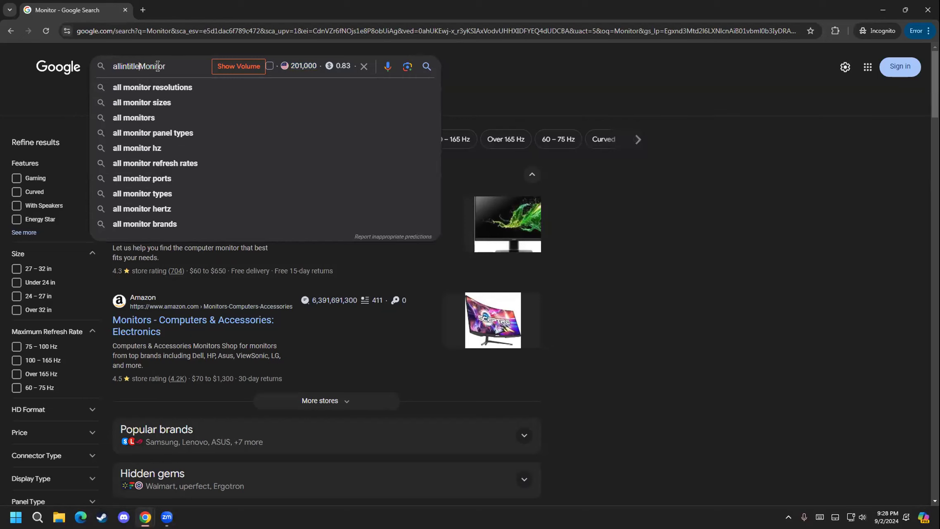
{"action": "type", "text": ":"}
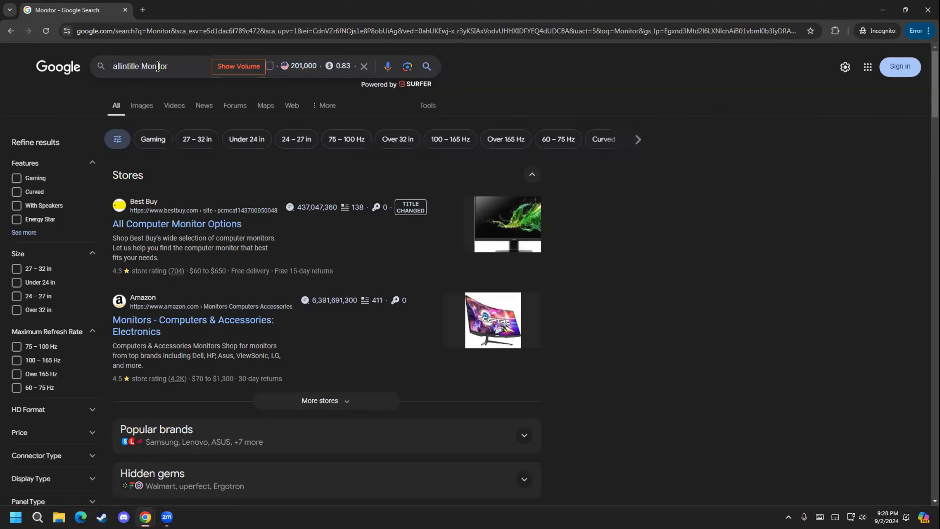
{"action": "key", "text": "Return"}
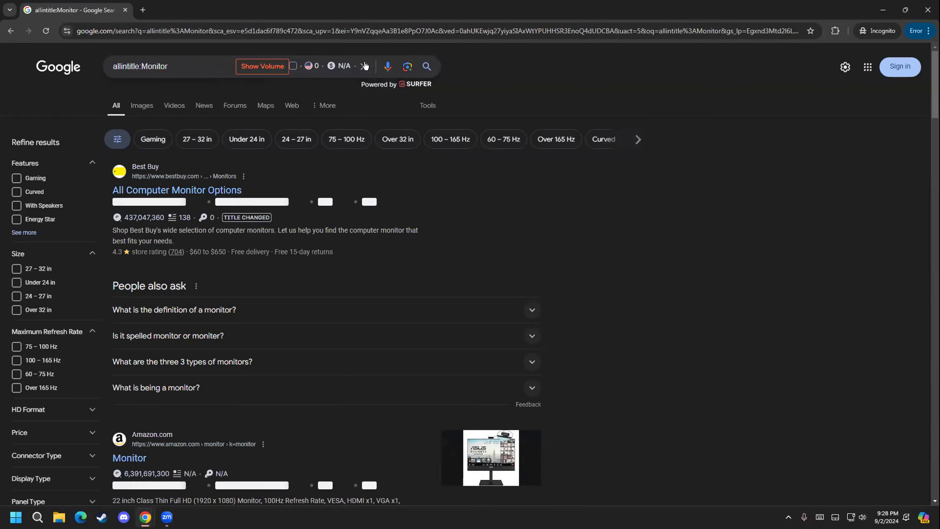
- Show the result count of the allintitle search and copy 16,300,000 into the All in title cell C2
{"action": "left_click", "coordinate": [428, 106]}
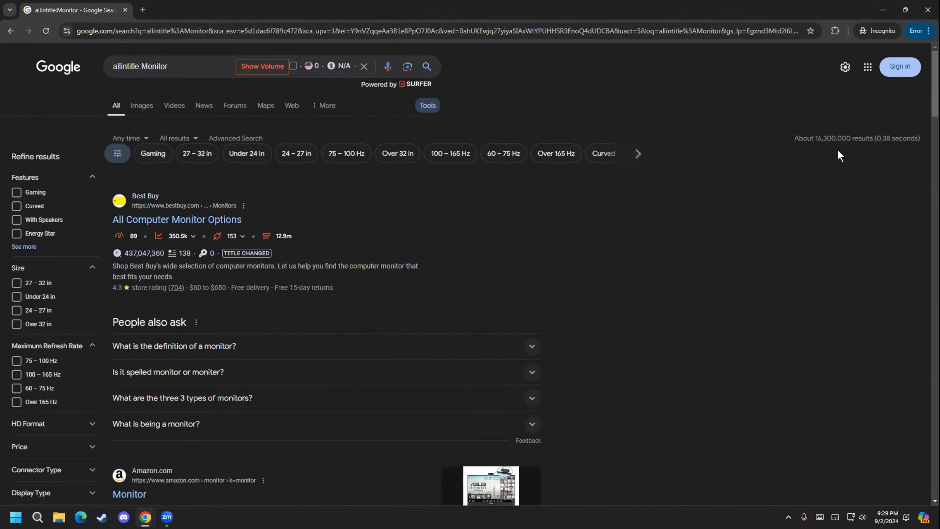
{"action": "left_click_drag", "start_coordinate": [817, 137], "coordinate": [825, 137]}
{"action": "double_click", "coordinate": [828, 140]}
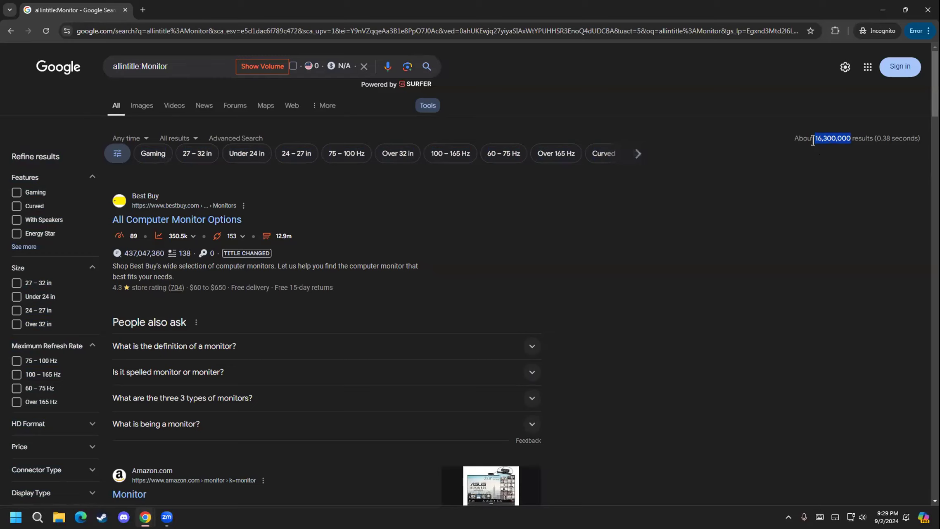
{"action": "right_click", "coordinate": [825, 140]}
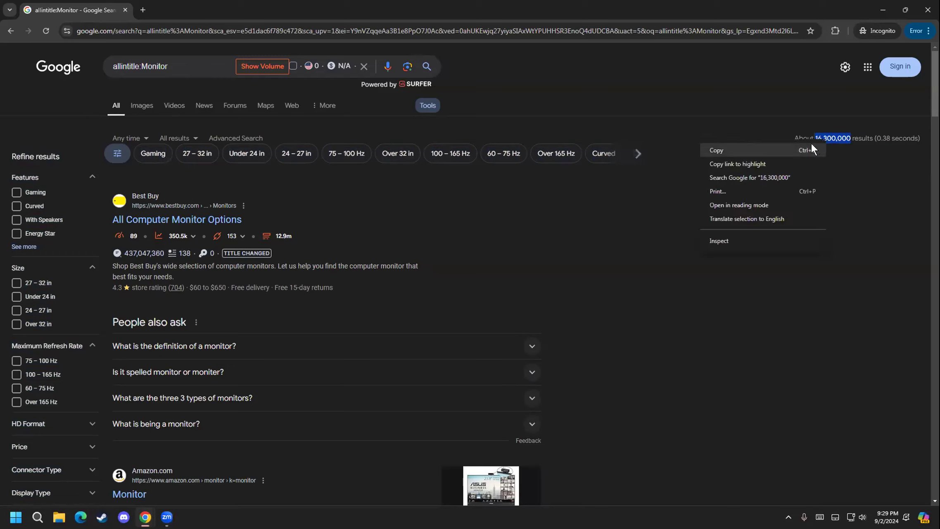
{"action": "left_click", "coordinate": [811, 144]}
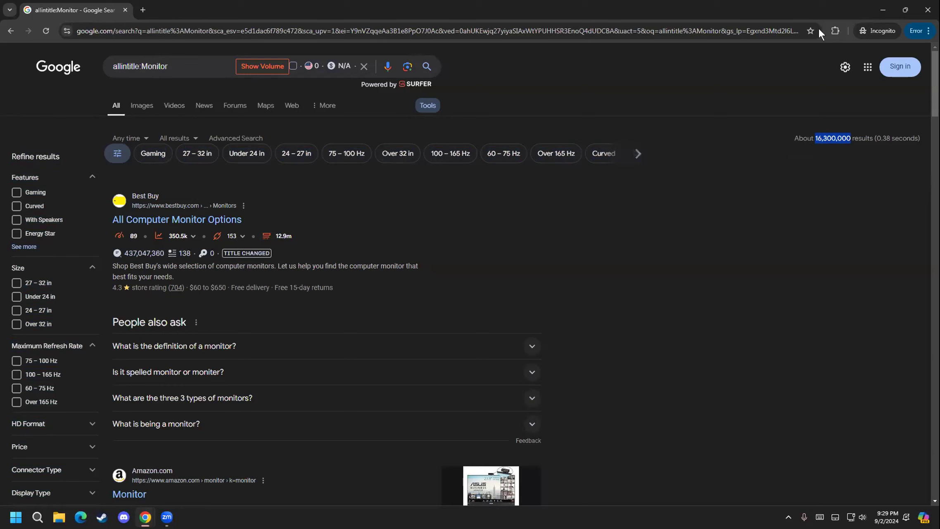
{"action": "left_click", "coordinate": [889, 8]}
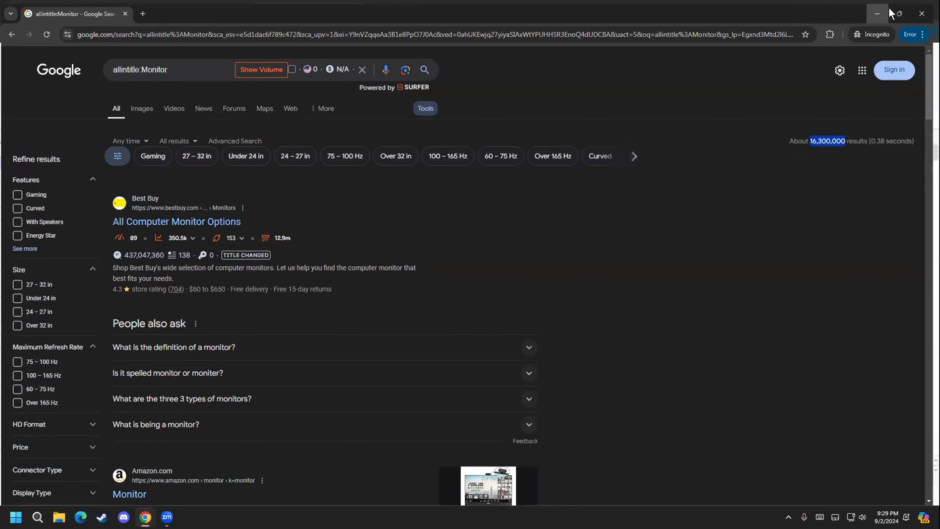
{"action": "double_click", "coordinate": [182, 166]}
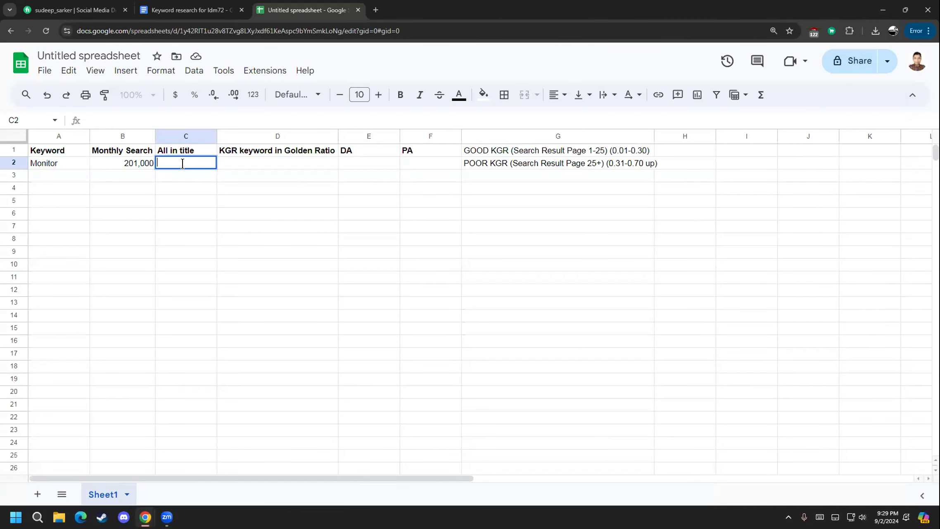
{"action": "key", "text": "ctrl+v"}
{"action": "left_click", "coordinate": [248, 191]}
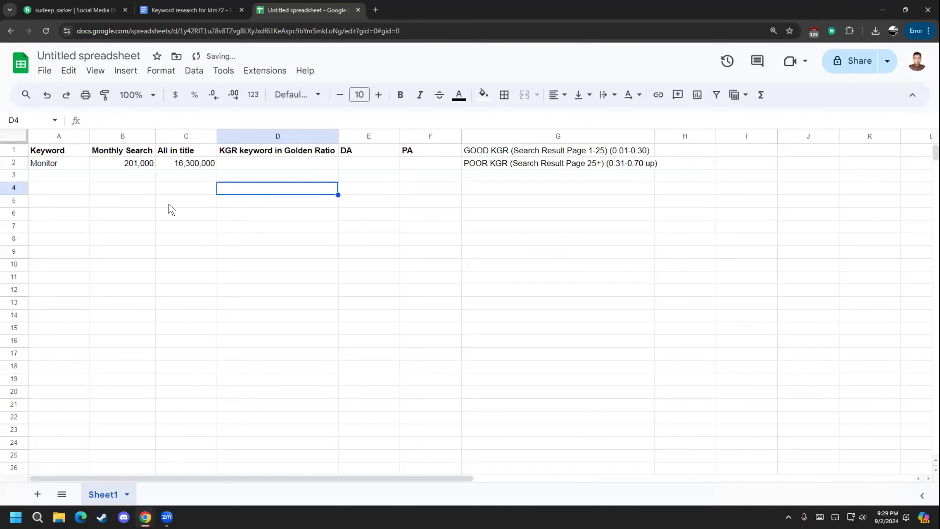
- Return to the Incognito Google results, remove the allintitle operator from the query and search for "Monitor" alone
{"action": "left_click", "coordinate": [353, 163]}
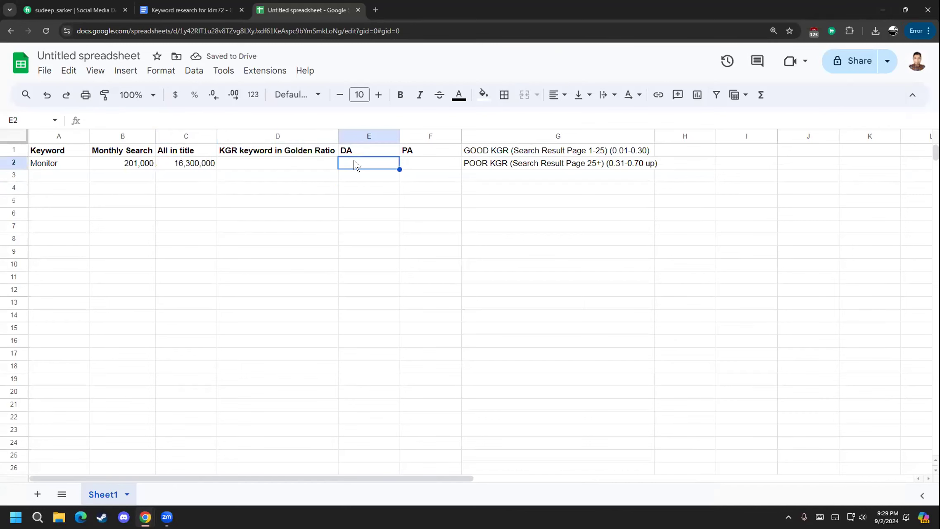
{"action": "left_click", "coordinate": [883, 9]}
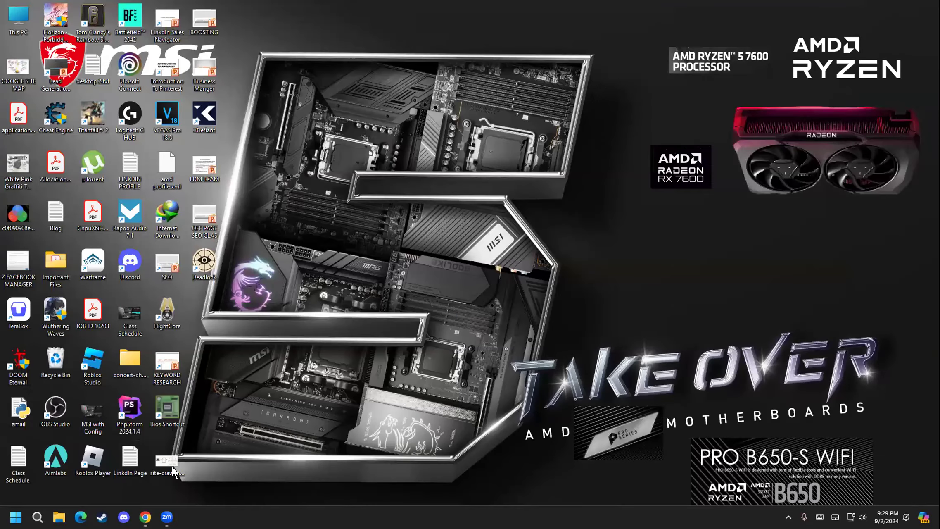
{"action": "mouse_move", "coordinate": [144, 515]}
{"action": "left_click", "coordinate": [194, 467]}
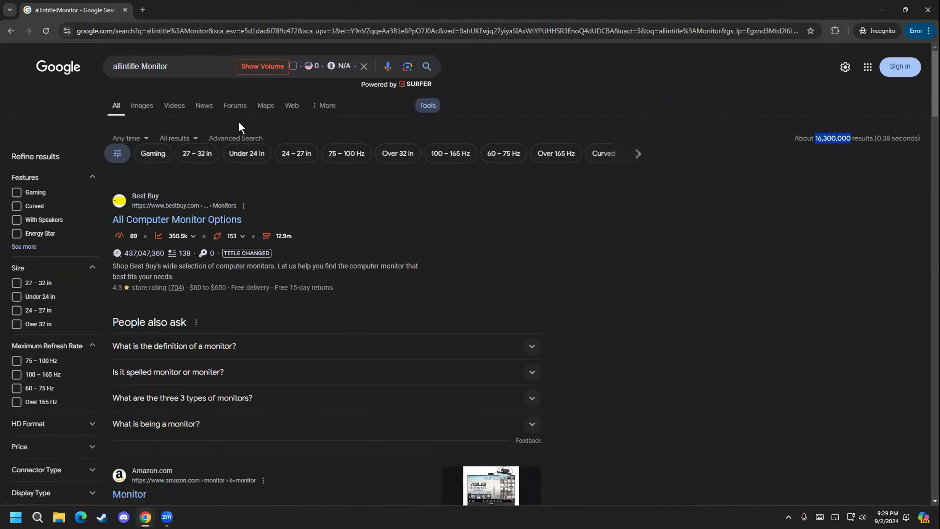
{"action": "left_click_drag", "start_coordinate": [142, 65], "coordinate": [56, 67]}
{"action": "key", "text": "BackSpace"}
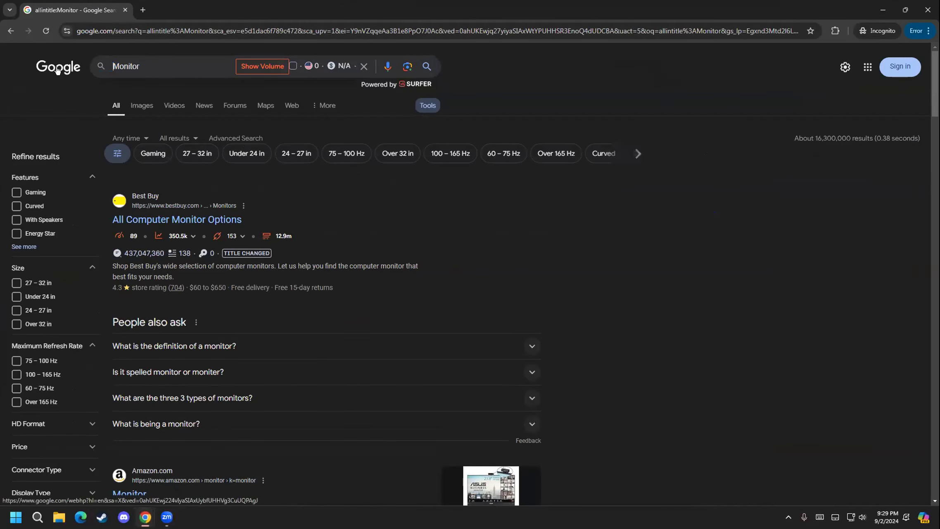
{"action": "left_click", "coordinate": [182, 62]}
{"action": "key", "text": "Return"}
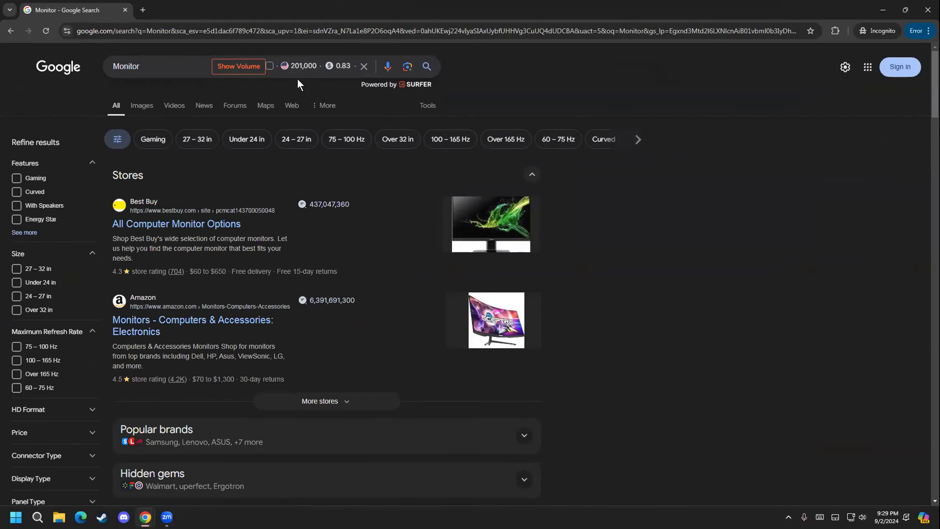
- Check the search volume for "Monitor" and prefix the query with "allintitle:" without a space before the keyword
{"action": "mouse_move", "coordinate": [305, 66]}
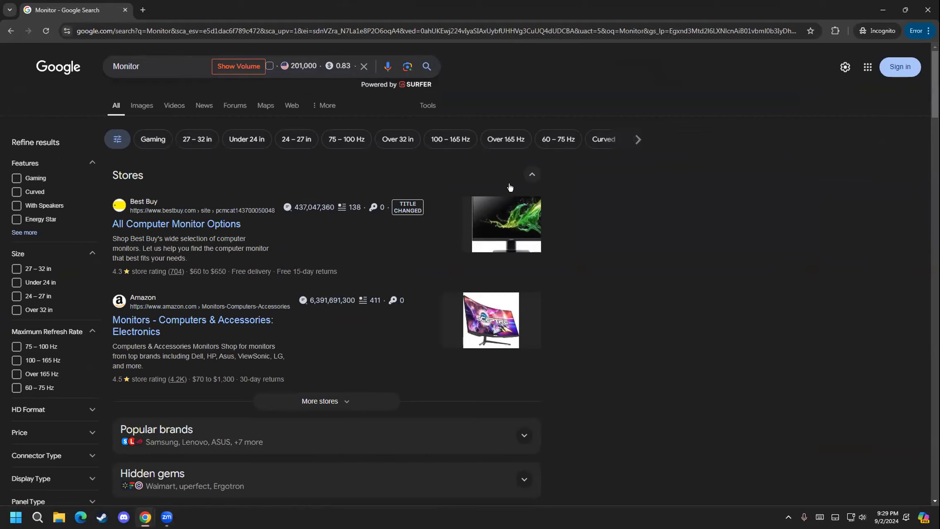
{"action": "left_click_drag", "start_coordinate": [934, 82], "coordinate": [935, 83]}
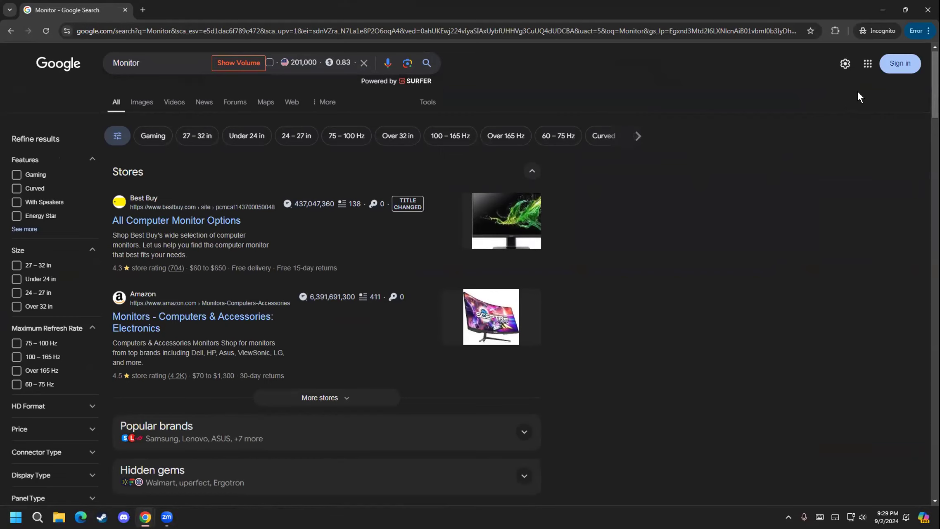
{"action": "left_click_drag", "start_coordinate": [934, 95], "coordinate": [935, 124]}
{"action": "scroll", "coordinate": [326, 285], "scroll_direction": "up", "scroll_amount": 3}
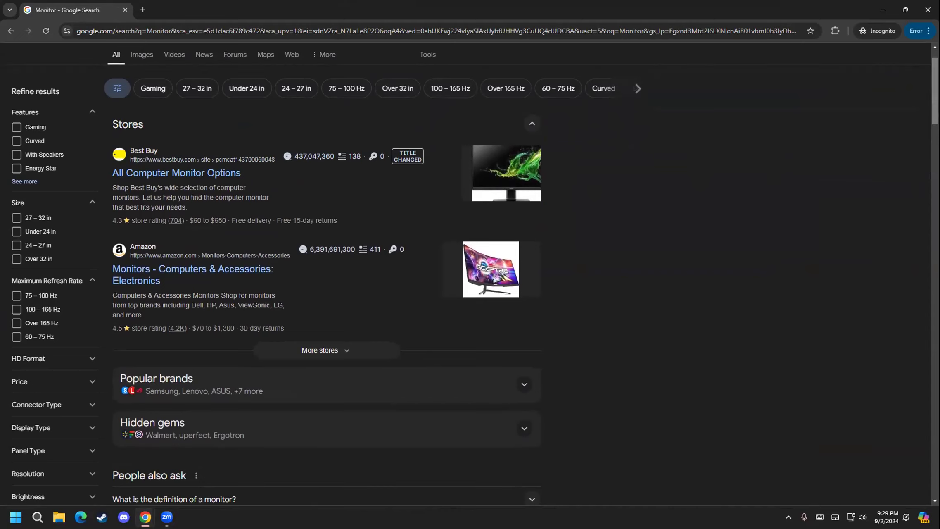
{"action": "scroll", "coordinate": [141, 70], "scroll_direction": "up", "scroll_amount": 2}
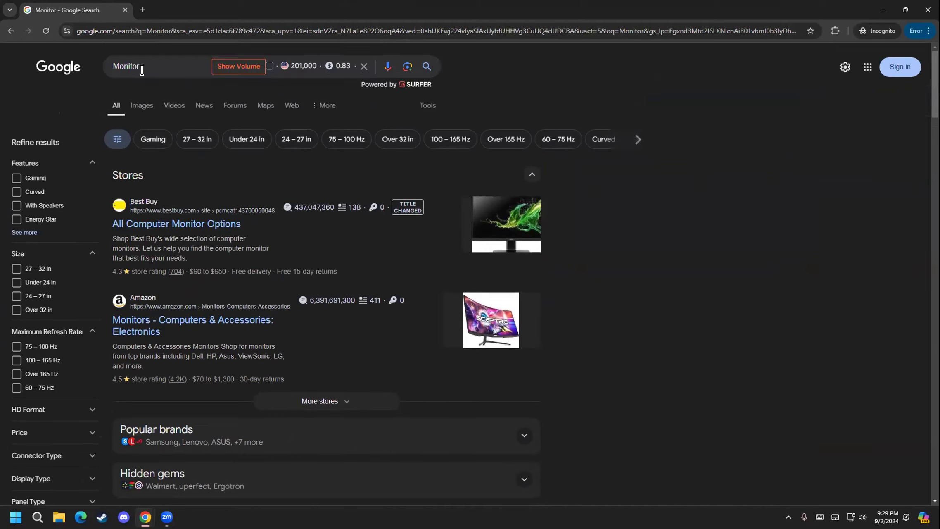
{"action": "left_click", "coordinate": [112, 63]}
{"action": "type", "text": "allintit"}
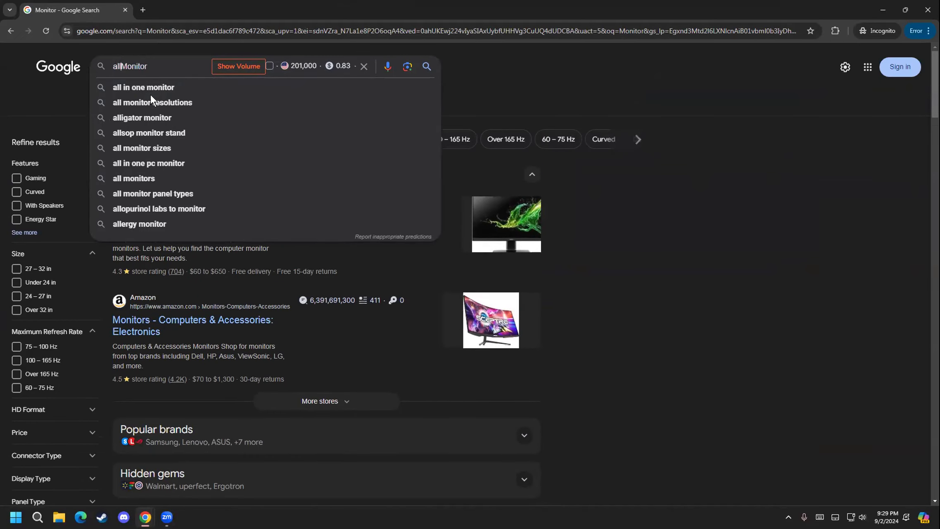
{"action": "type", "text": "le"}
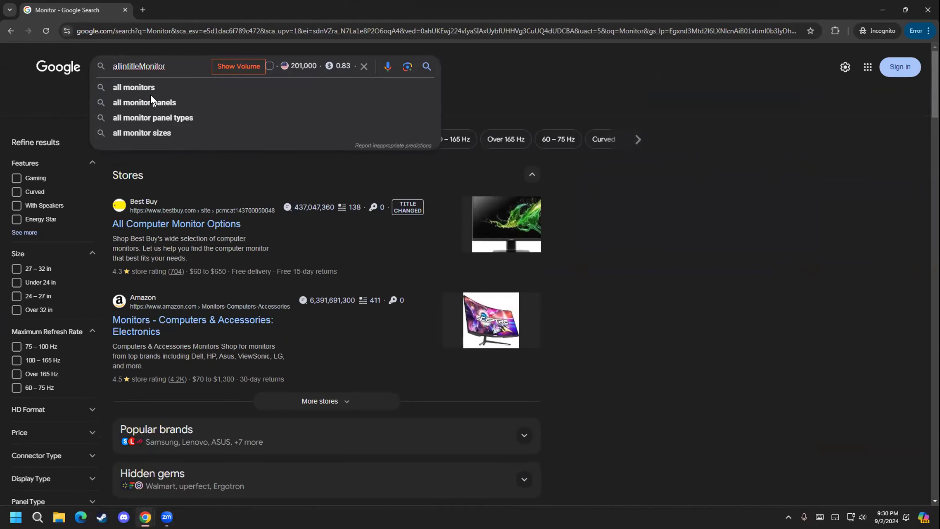
{"action": "type", "text": ":"}
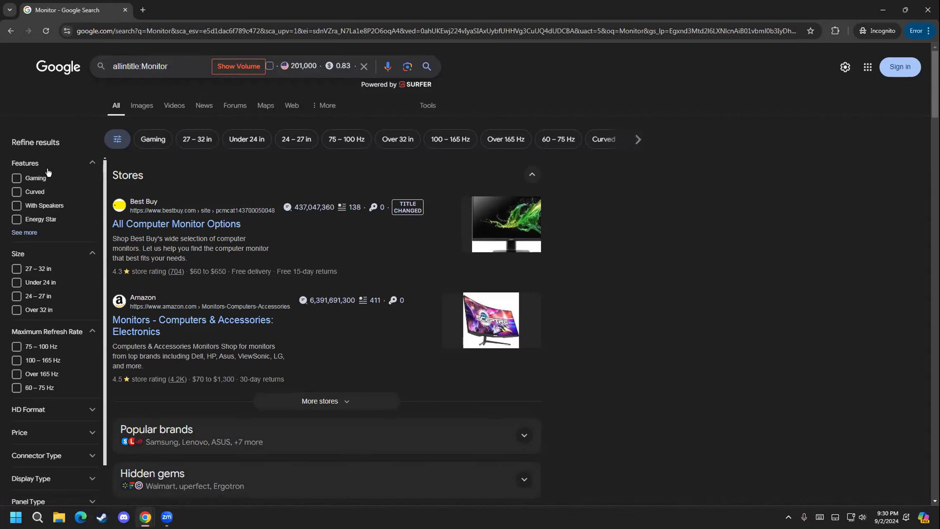
- Examine the enlarged query "allintitle:Monitor", highlighting the colon and the keyword after it
{"action": "scroll", "coordinate": [48, 172], "scroll_direction": "up", "scroll_amount": 9}
{"action": "left_click_drag", "start_coordinate": [615, 165], "coordinate": [609, 166]}
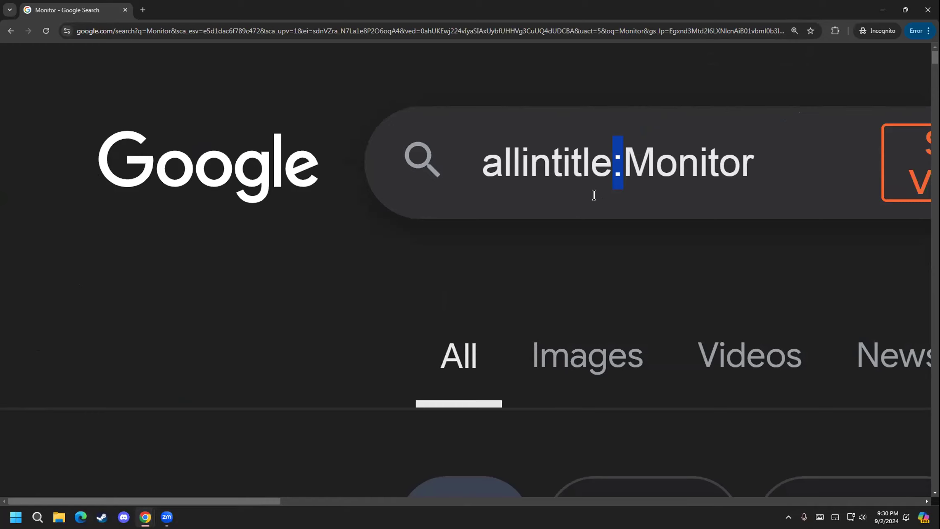
{"action": "key", "text": "ctrl+minus"}
{"action": "key", "text": "ctrl+minus"}
{"action": "key", "text": "ctrl+plus"}
{"action": "key", "text": "ctrl+plus"}
{"action": "key", "text": "End"}
{"action": "key", "text": "shift+Left"}
{"action": "key", "text": "shift+Left"}
{"action": "key", "text": "shift+Left"}
{"action": "key", "text": "shift+Left"}
{"action": "key", "text": "shift+Left"}
{"action": "key", "text": "shift+Left"}
{"action": "key", "text": "shift+Left"}
{"action": "key", "text": "End"}
{"action": "double_click", "coordinate": [658, 167]}
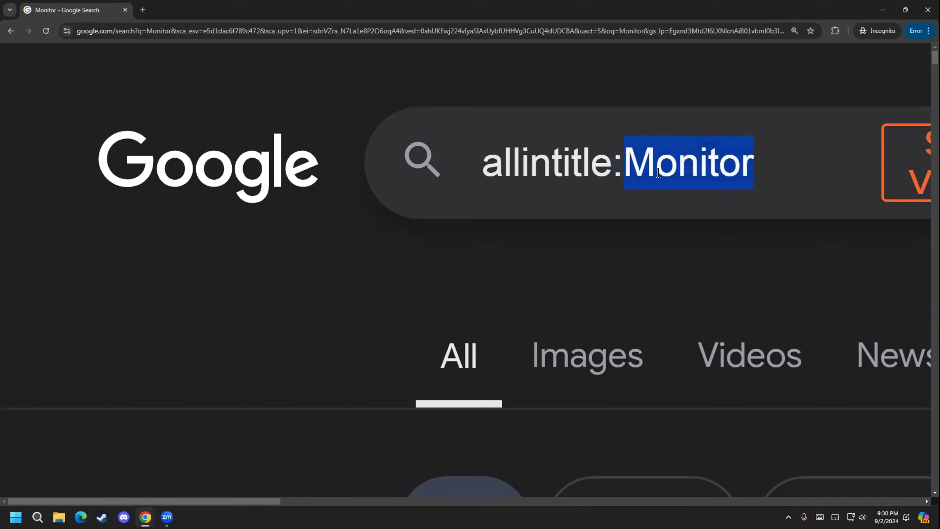
- Run the Google search for "allintitle:Monitor" and go back to the plain "Monitor" results
{"action": "left_click", "coordinate": [766, 171]}
{"action": "key", "text": "Return"}
{"action": "key", "text": "ctrl+minus"}
{"action": "key", "text": "ctrl+minus"}
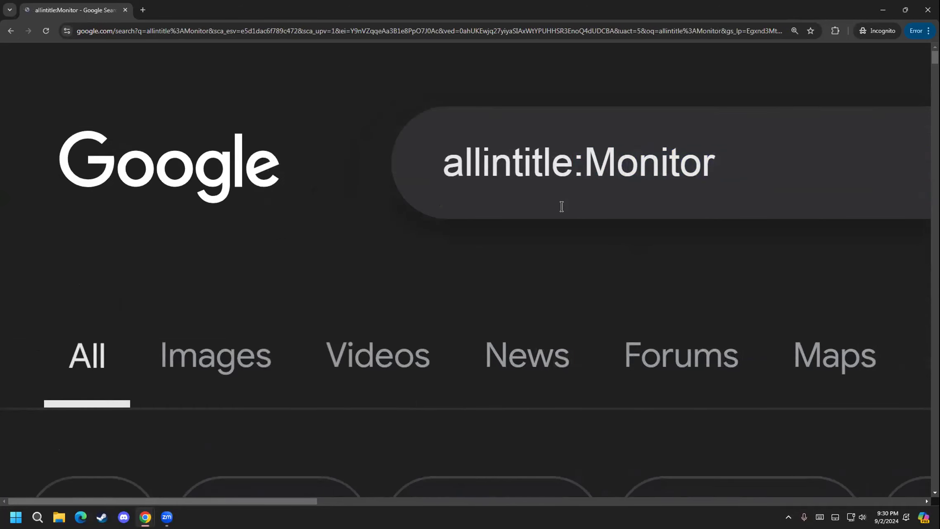
{"action": "key", "text": "ctrl+minus"}
{"action": "key", "text": "ctrl+minus"}
{"action": "key", "text": "ctrl+minus"}
{"action": "key", "text": "ctrl+minus"}
{"action": "key", "text": "ctrl+minus"}
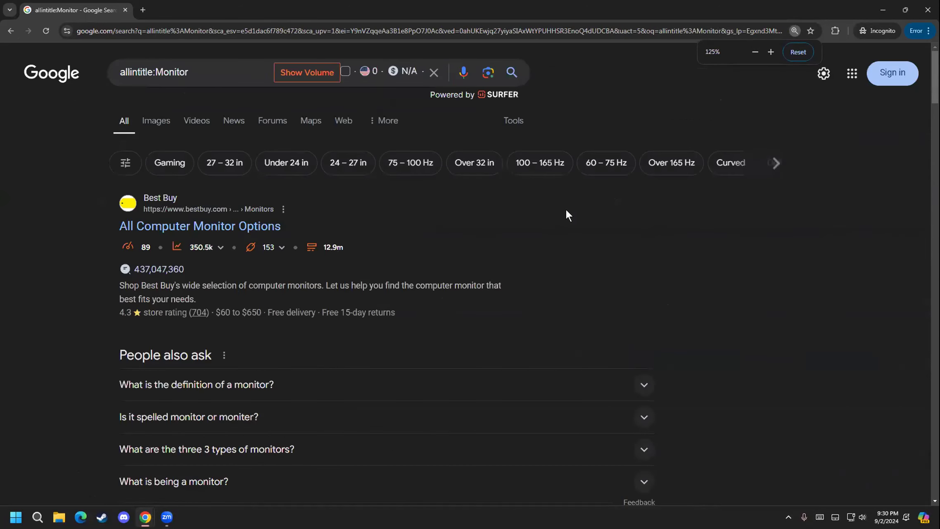
{"action": "key", "text": "ctrl+minus"}
{"action": "key", "text": "ctrl+minus"}
{"action": "left_click", "coordinate": [3, 35]}
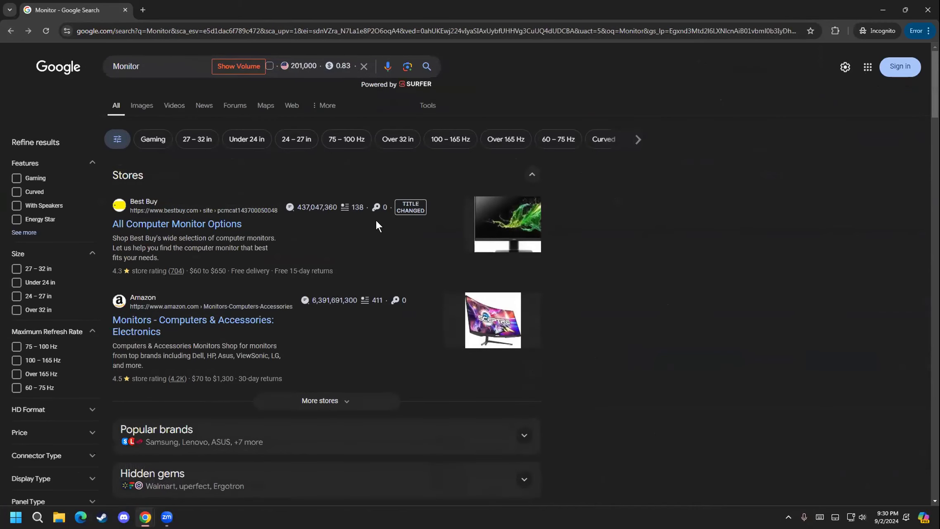
- Check the DA and PA columns in the spreadsheet and return to the "Monitor" search results
{"action": "scroll", "coordinate": [371, 227], "scroll_direction": "down", "scroll_amount": 5}
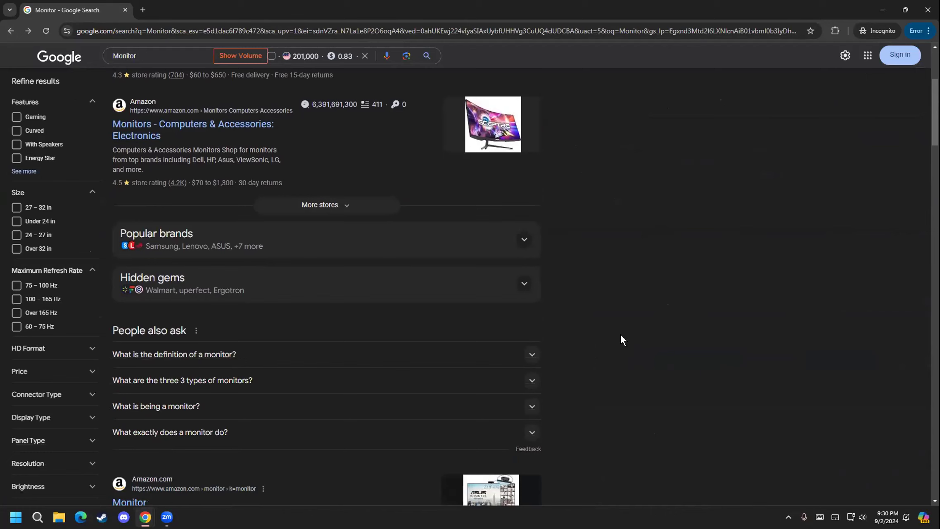
{"action": "mouse_move", "coordinate": [145, 517]}
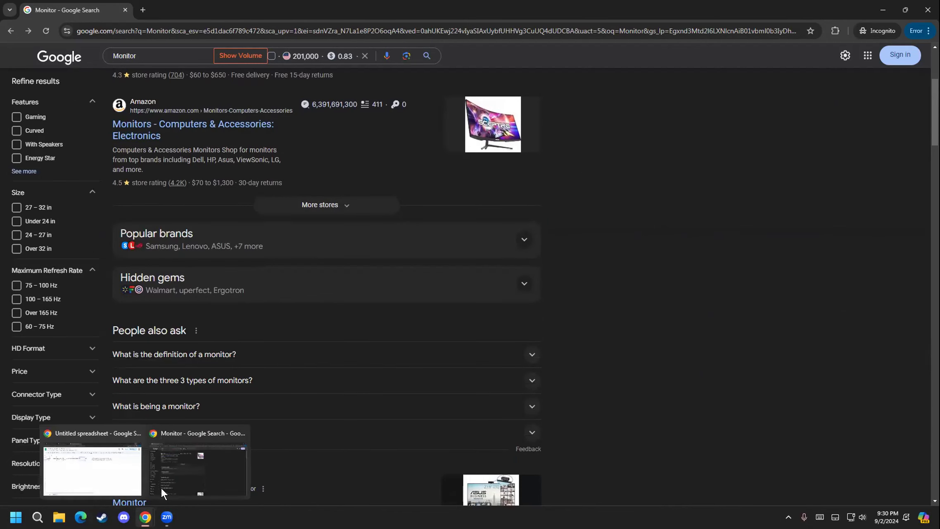
{"action": "left_click", "coordinate": [98, 469]}
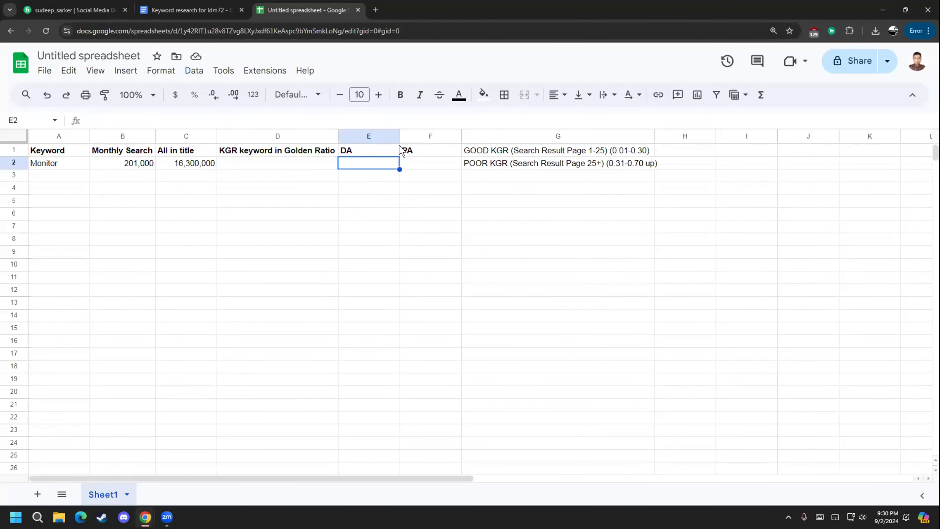
{"action": "mouse_move", "coordinate": [149, 517]}
{"action": "left_click", "coordinate": [193, 455]}
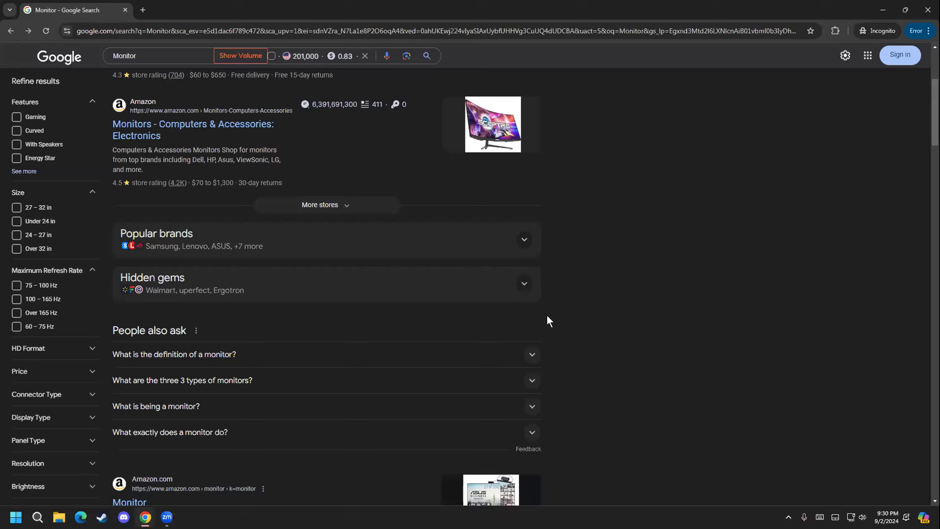
- Reload the "Monitor" results and examine the domain score, traffic and backlink metrics under the organic Amazon.com result
{"action": "scroll", "coordinate": [637, 317], "scroll_direction": "down", "scroll_amount": 3}
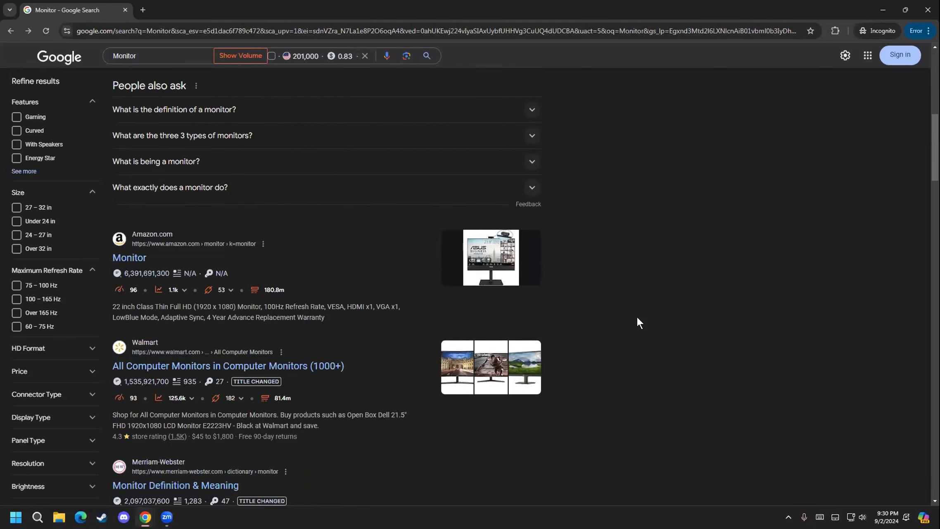
{"action": "scroll", "coordinate": [643, 320], "scroll_direction": "down", "scroll_amount": 2}
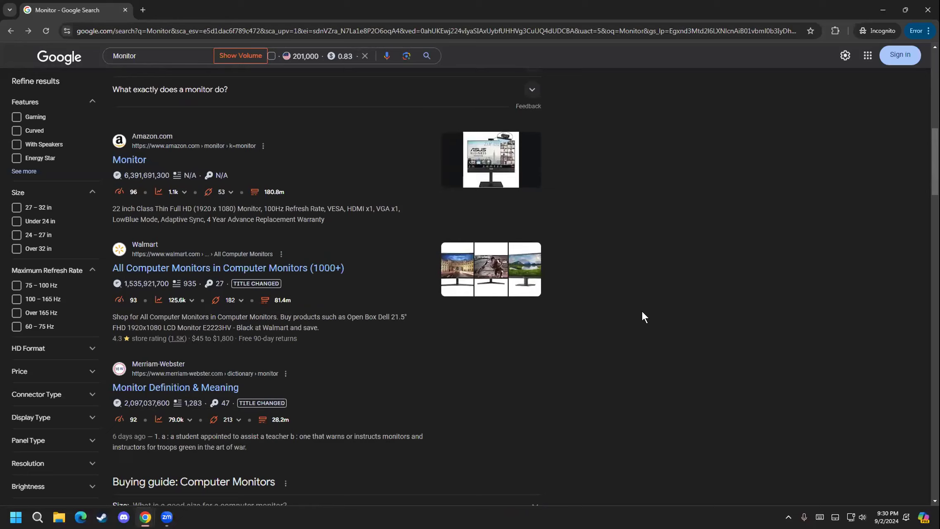
{"action": "scroll", "coordinate": [642, 311], "scroll_direction": "up", "scroll_amount": 7}
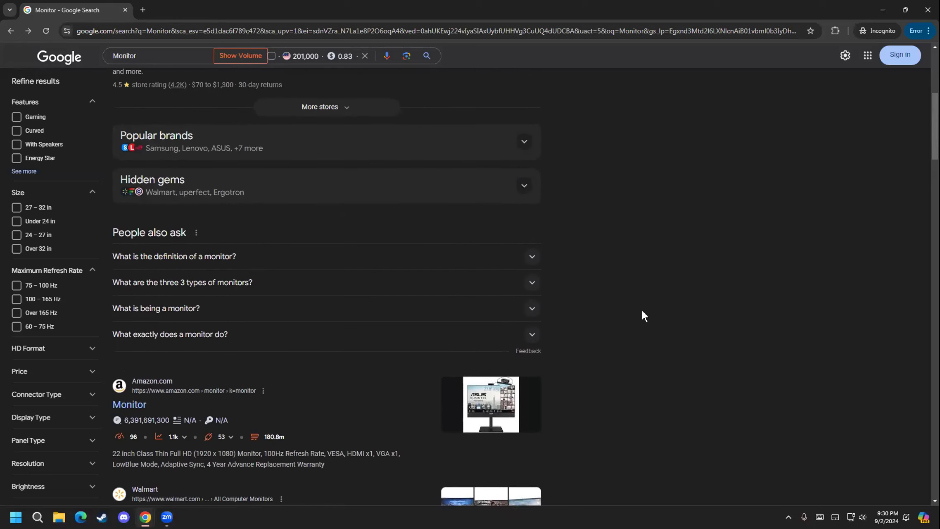
{"action": "scroll", "coordinate": [641, 316], "scroll_direction": "up", "scroll_amount": 4}
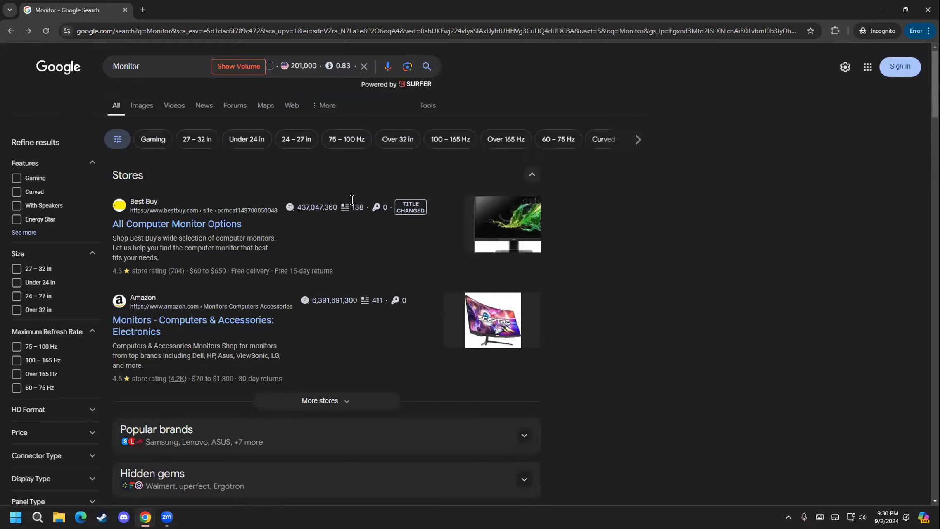
{"action": "mouse_move", "coordinate": [314, 207]}
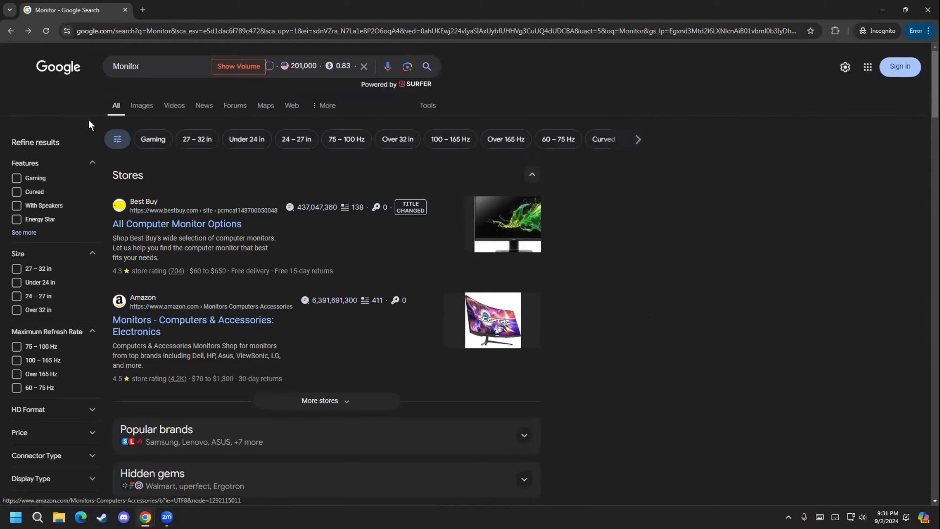
{"action": "left_click", "coordinate": [46, 31]}
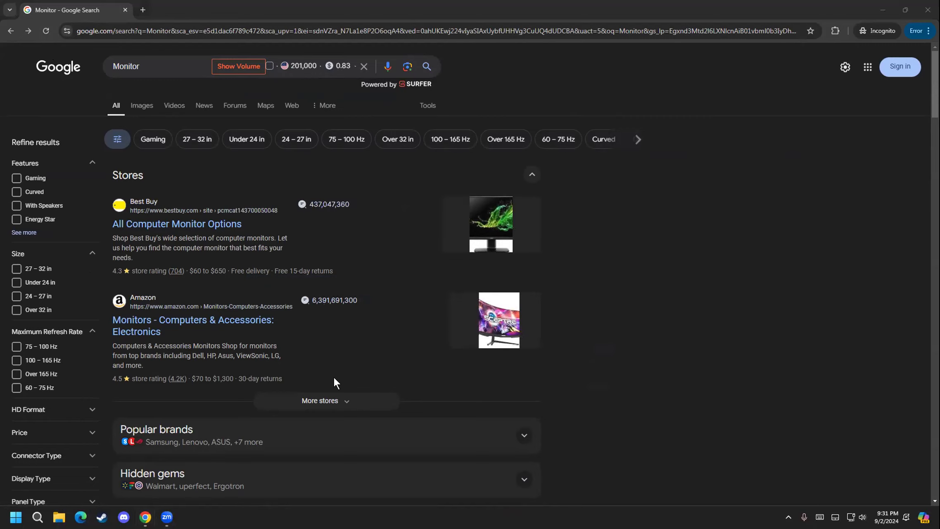
{"action": "scroll", "coordinate": [306, 384], "scroll_direction": "down", "scroll_amount": 2}
{"action": "scroll", "coordinate": [306, 384], "scroll_direction": "down", "scroll_amount": 6}
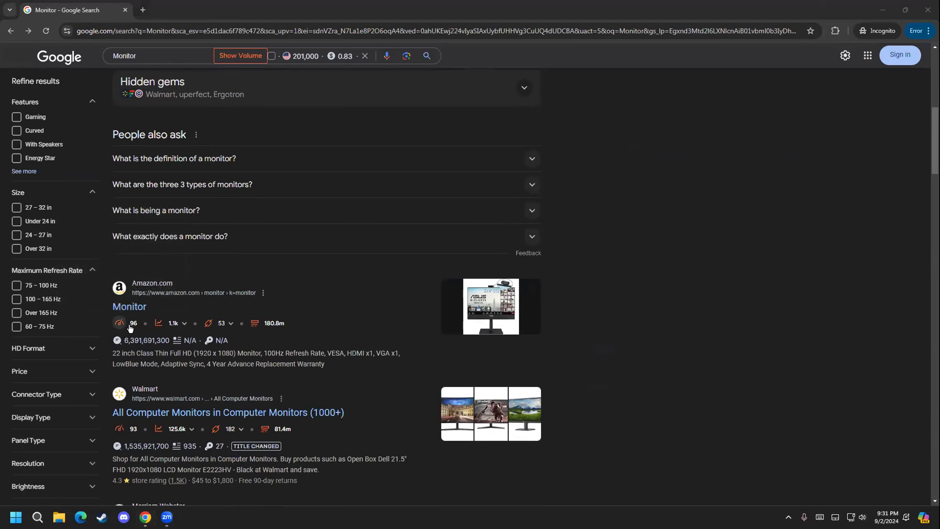
{"action": "mouse_move", "coordinate": [120, 323]}
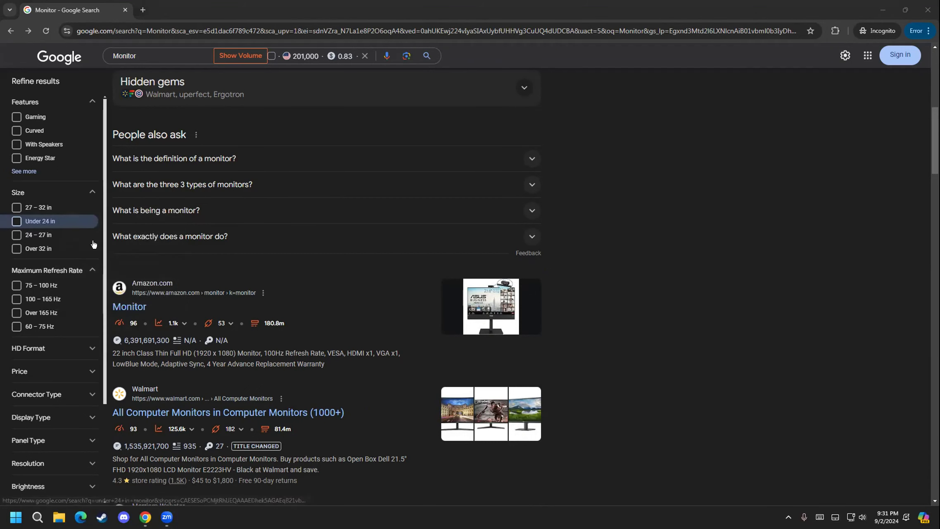
{"action": "mouse_move", "coordinate": [206, 324]}
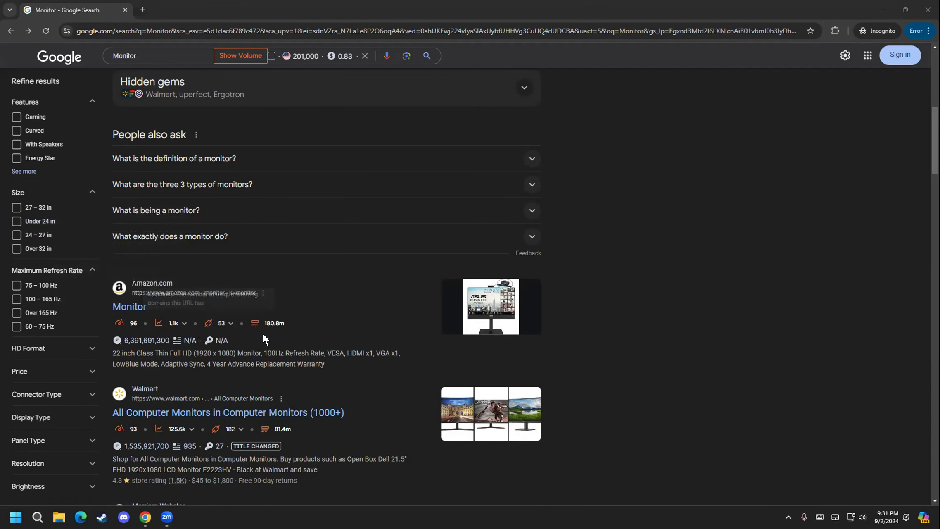
- Expand the backlinks list of the Amazon.com "Monitor" result and examine its Domain Authority and Page Authority columns
{"action": "left_click", "coordinate": [230, 323]}
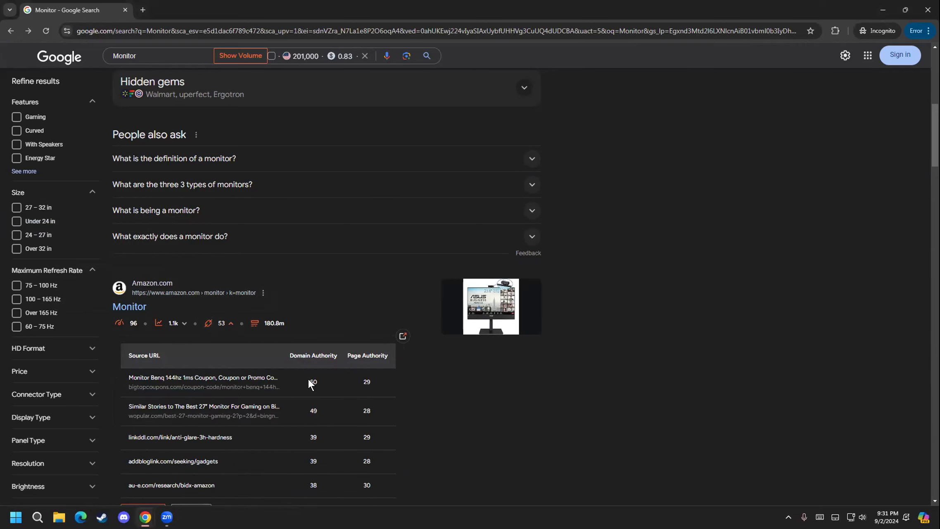
{"action": "scroll", "coordinate": [289, 382], "scroll_direction": "down", "scroll_amount": 4}
{"action": "scroll", "coordinate": [285, 380], "scroll_direction": "up", "scroll_amount": 3}
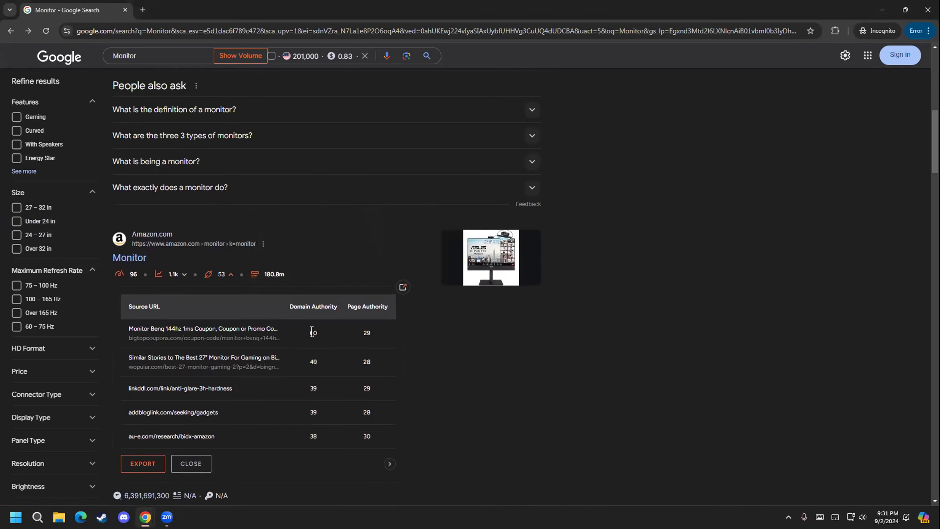
- Collapse the Amazon.com backlinks list and compare the domain scores of the organic results on the first "Monitor" results page
{"action": "left_click", "coordinate": [233, 275]}
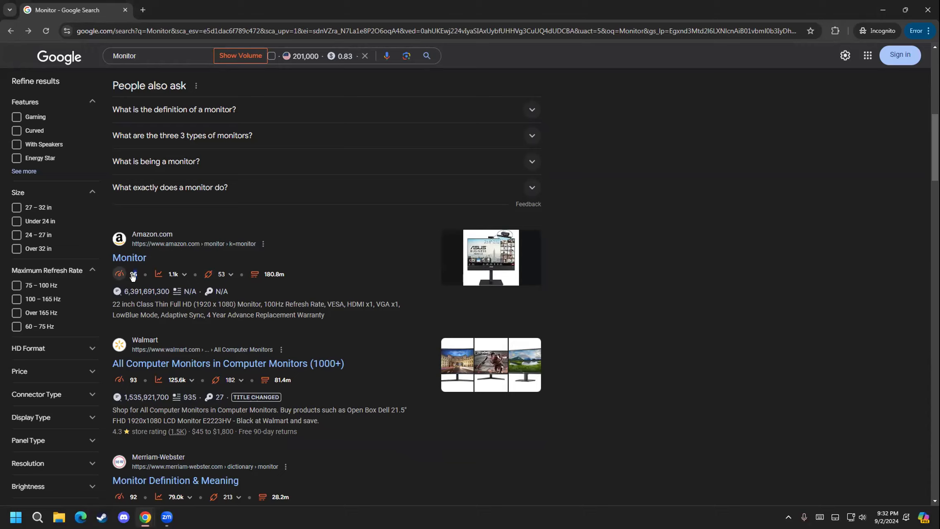
{"action": "scroll", "coordinate": [124, 292], "scroll_direction": "down", "scroll_amount": 3}
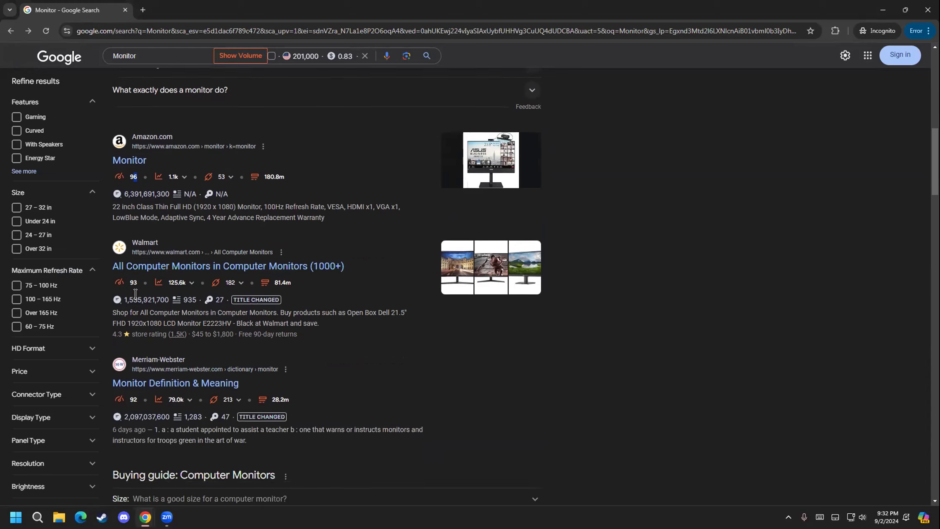
{"action": "scroll", "coordinate": [143, 349], "scroll_direction": "down", "scroll_amount": 5}
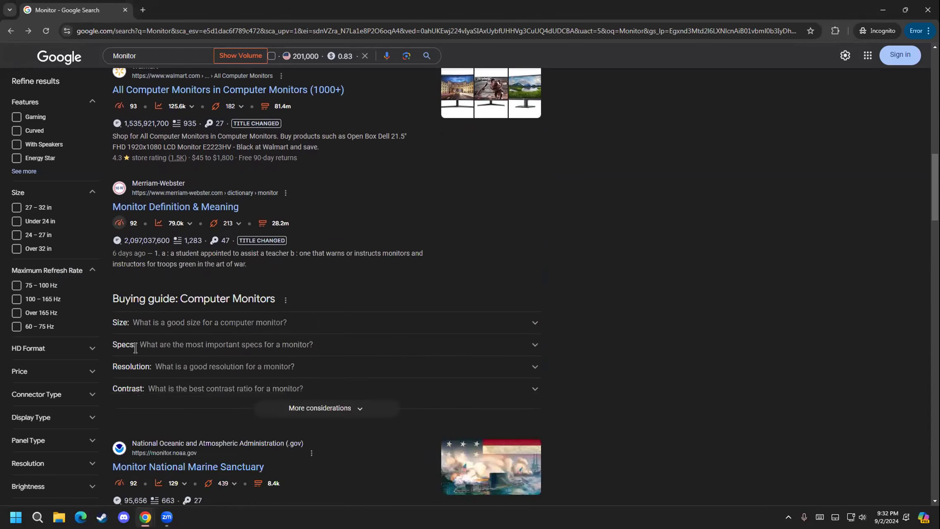
{"action": "scroll", "coordinate": [140, 362], "scroll_direction": "down", "scroll_amount": 2}
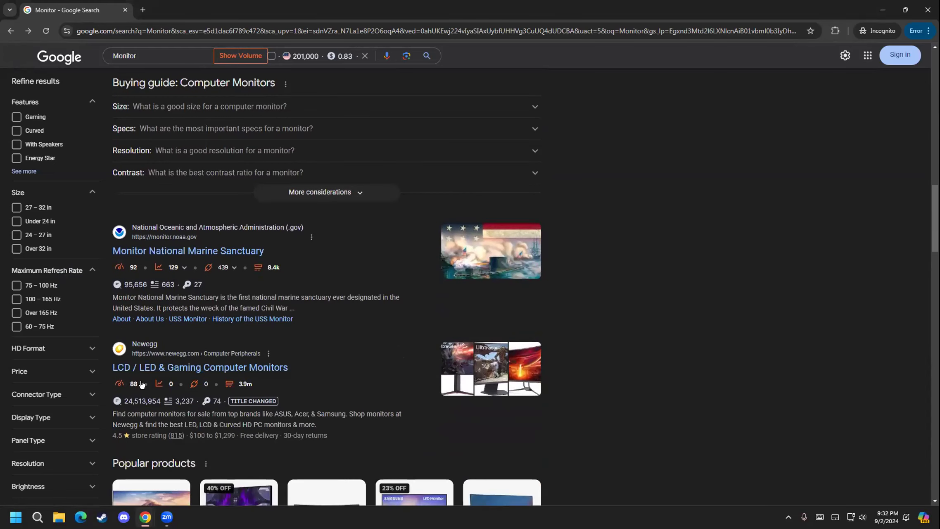
{"action": "scroll", "coordinate": [140, 384], "scroll_direction": "down", "scroll_amount": 2}
{"action": "scroll", "coordinate": [140, 385], "scroll_direction": "down", "scroll_amount": 9}
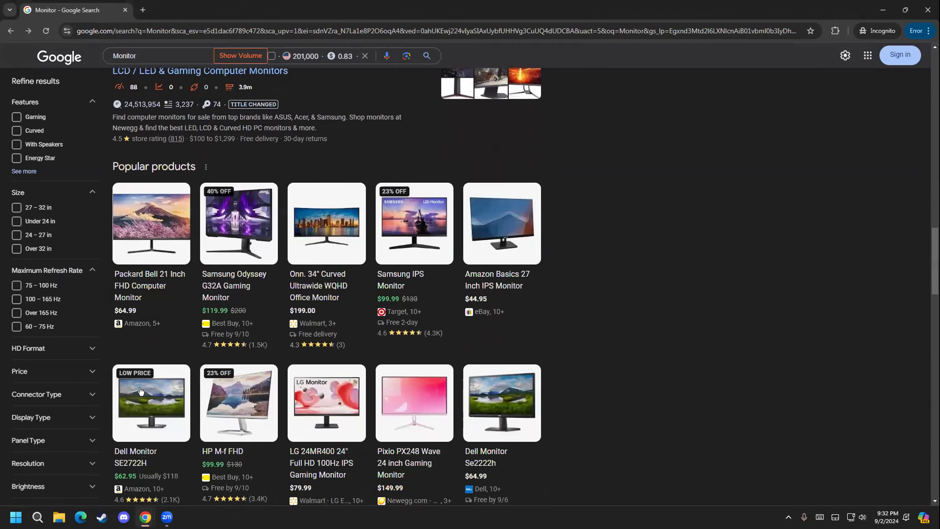
{"action": "scroll", "coordinate": [140, 380], "scroll_direction": "down", "scroll_amount": 10}
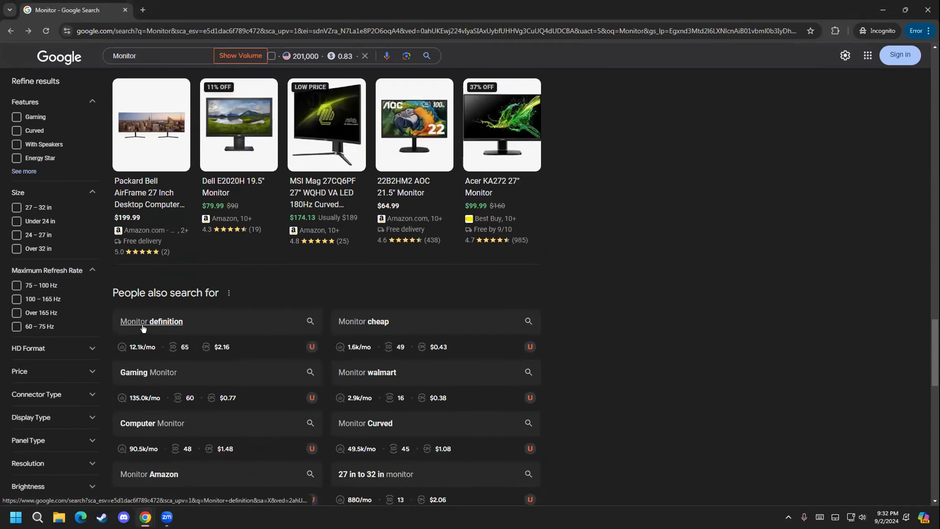
{"action": "scroll", "coordinate": [144, 332], "scroll_direction": "up", "scroll_amount": 6}
{"action": "scroll", "coordinate": [147, 342], "scroll_direction": "down", "scroll_amount": 2}
{"action": "scroll", "coordinate": [157, 333], "scroll_direction": "up", "scroll_amount": 20}
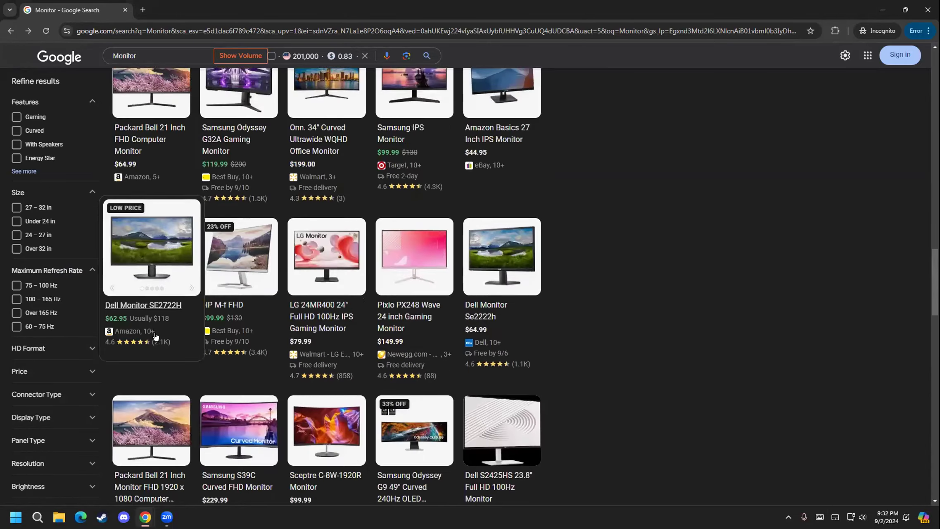
{"action": "scroll", "coordinate": [156, 333], "scroll_direction": "up", "scroll_amount": 16}
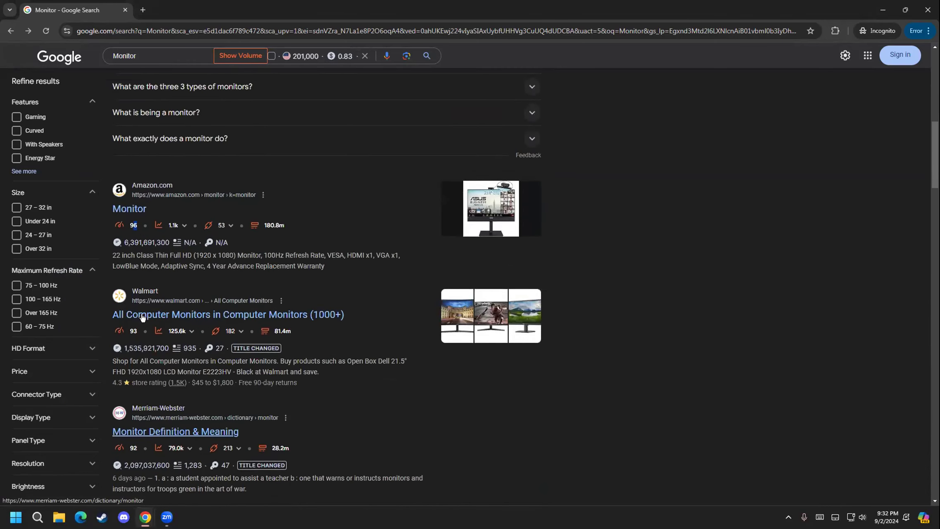
{"action": "scroll", "coordinate": [136, 286], "scroll_direction": "up", "scroll_amount": 4}
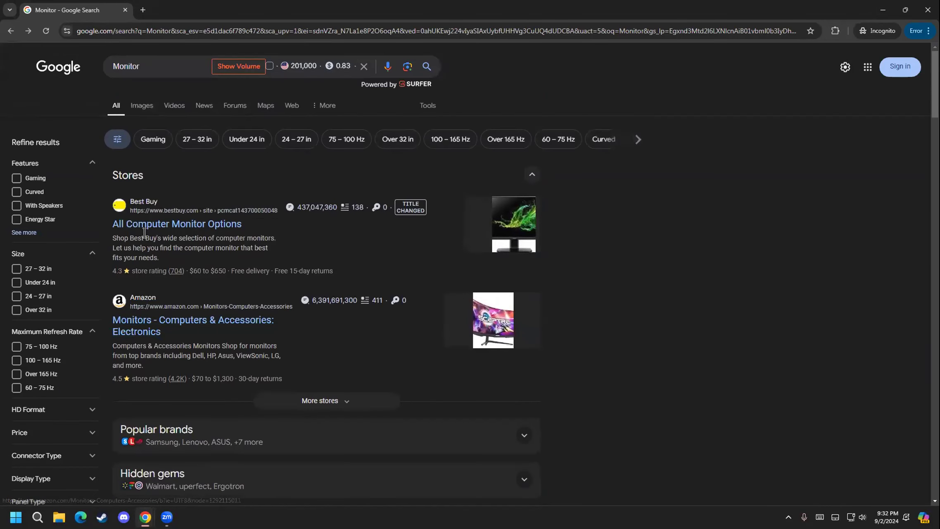
{"action": "scroll", "coordinate": [283, 286], "scroll_direction": "down", "scroll_amount": 20}
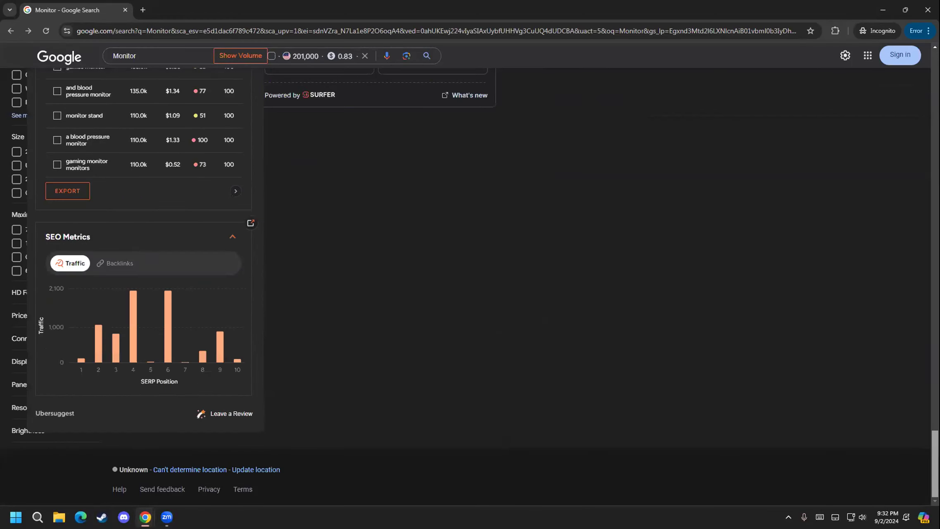
{"action": "scroll", "coordinate": [279, 222], "scroll_direction": "up", "scroll_amount": 10}
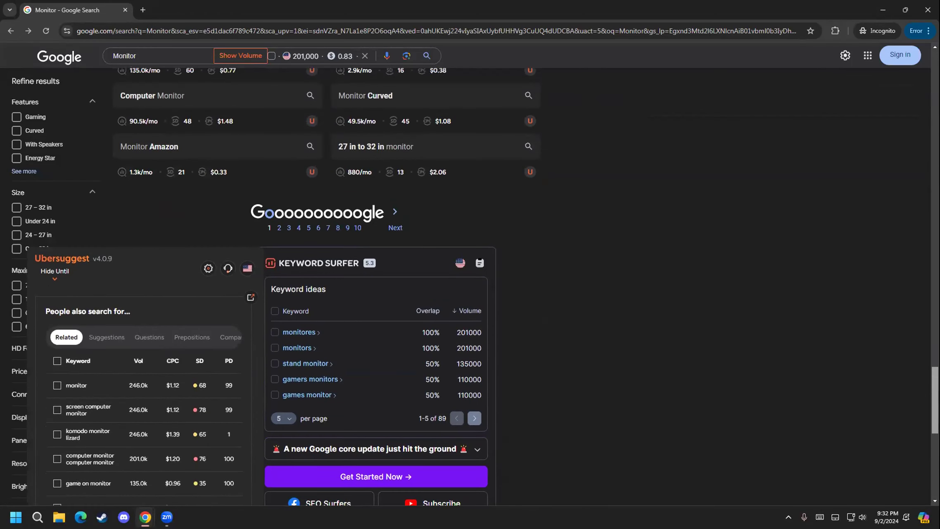
- Open the second page of "Monitor" results and examine the domain scores under its organic listings
{"action": "left_click", "coordinate": [280, 228]}
{"action": "scroll", "coordinate": [6, 244], "scroll_direction": "down", "scroll_amount": 3}
{"action": "scroll", "coordinate": [6, 242], "scroll_direction": "down", "scroll_amount": 5}
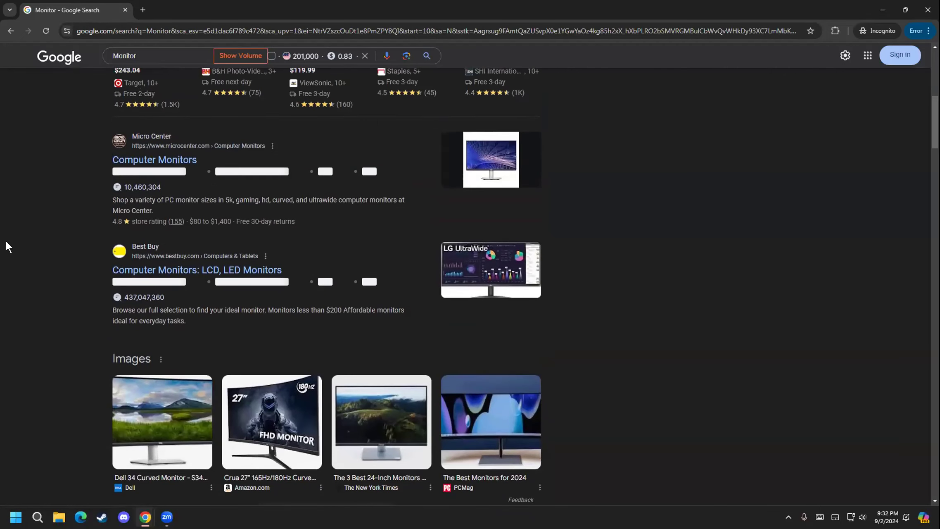
{"action": "scroll", "coordinate": [66, 367], "scroll_direction": "down", "scroll_amount": 7}
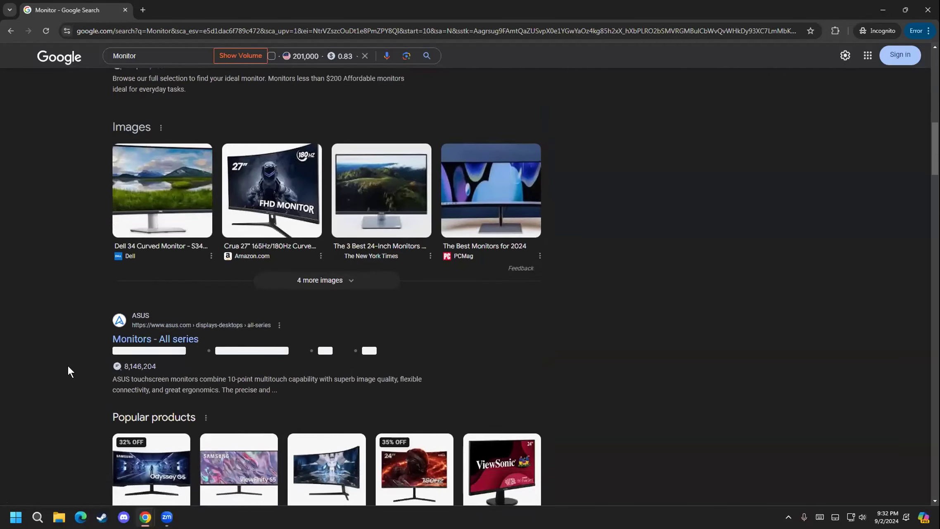
{"action": "scroll", "coordinate": [68, 366], "scroll_direction": "down", "scroll_amount": 2}
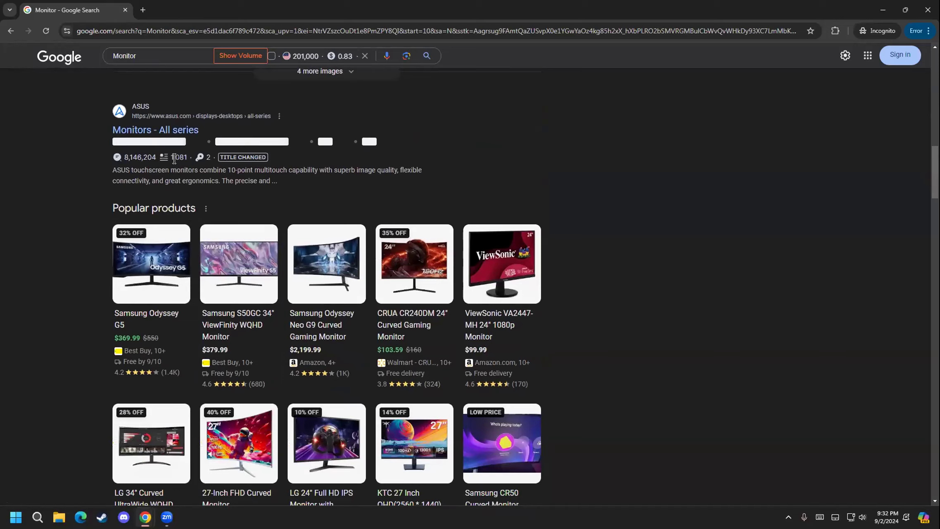
{"action": "mouse_move", "coordinate": [115, 232]}
{"action": "scroll", "coordinate": [102, 334], "scroll_direction": "down", "scroll_amount": 8}
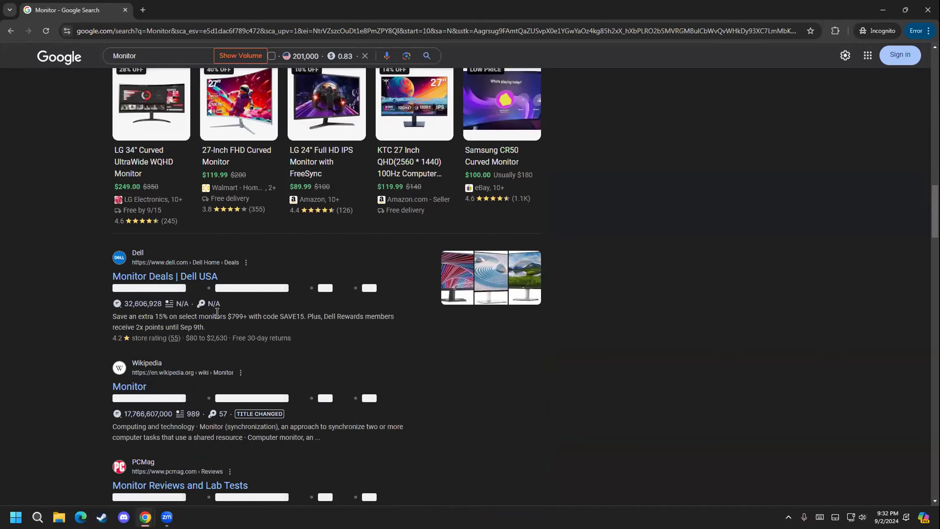
{"action": "scroll", "coordinate": [94, 330], "scroll_direction": "down", "scroll_amount": 6}
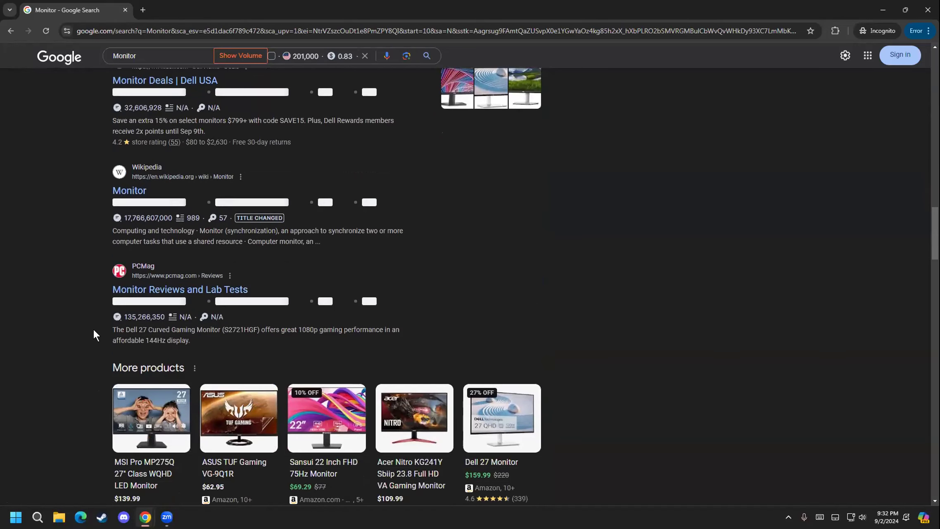
{"action": "scroll", "coordinate": [93, 329], "scroll_direction": "down", "scroll_amount": 7}
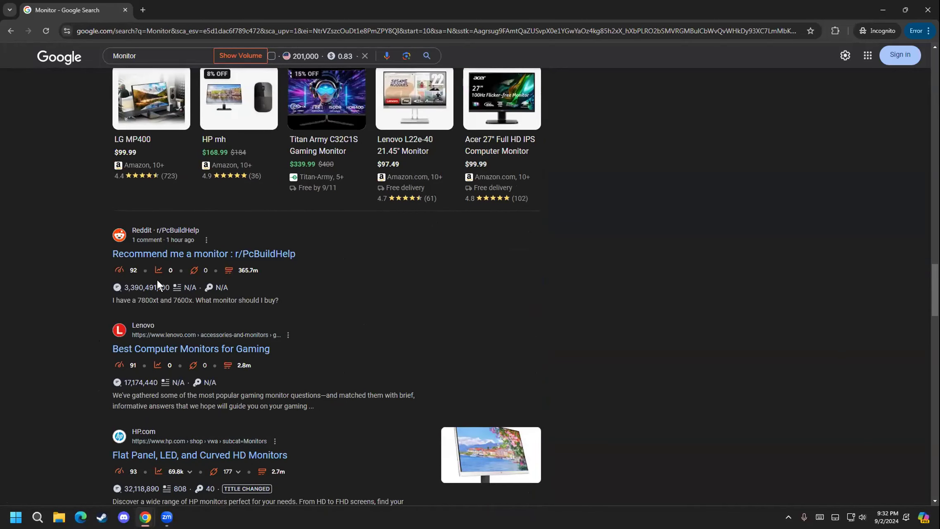
{"action": "scroll", "coordinate": [131, 363], "scroll_direction": "down", "scroll_amount": 8}
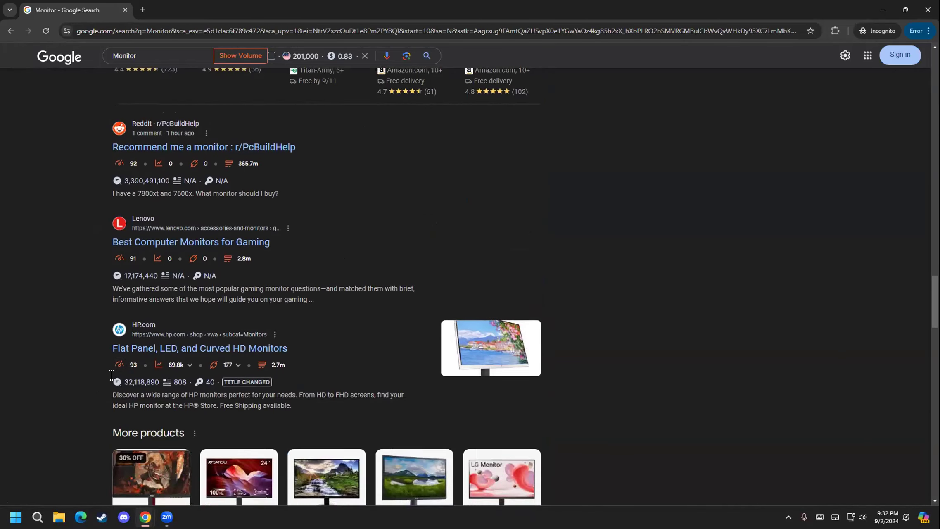
{"action": "scroll", "coordinate": [58, 365], "scroll_direction": "down", "scroll_amount": 12}
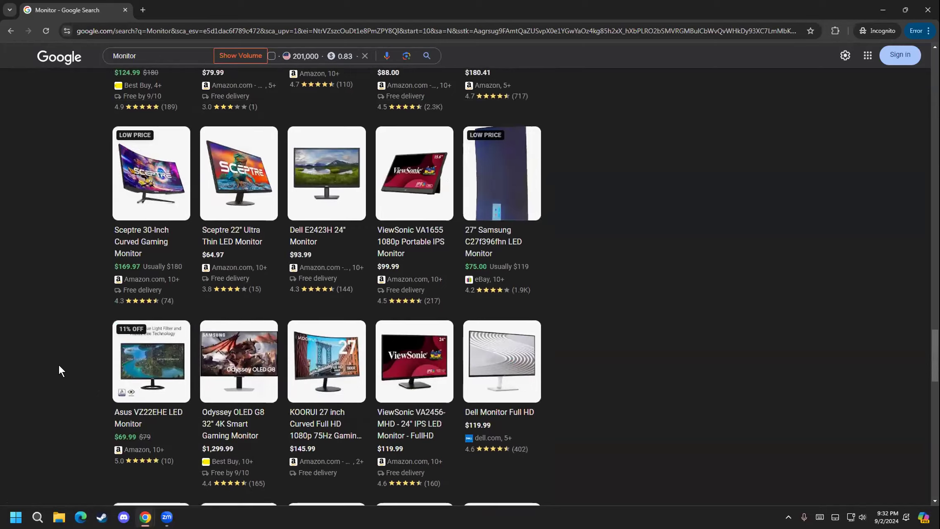
{"action": "scroll", "coordinate": [58, 364], "scroll_direction": "down", "scroll_amount": 8}
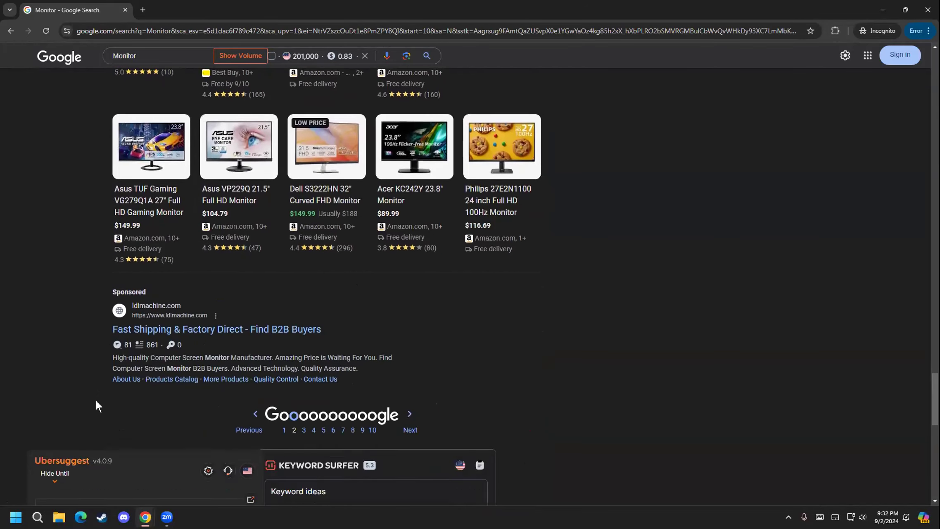
{"action": "scroll", "coordinate": [127, 385], "scroll_direction": "up", "scroll_amount": 5}
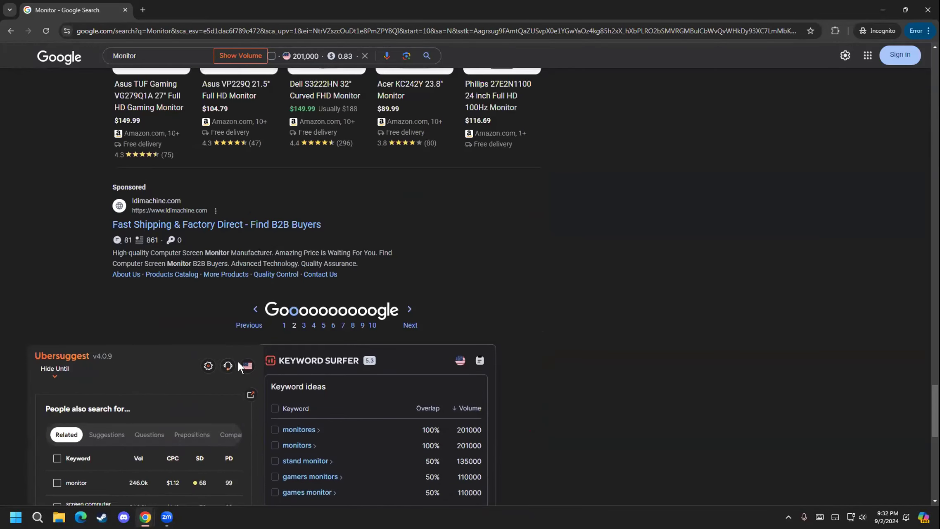
- Return to the first "Monitor" results page and recheck the domain scores from the Amazon.com result down to the NOAA result
{"action": "left_click", "coordinate": [280, 325]}
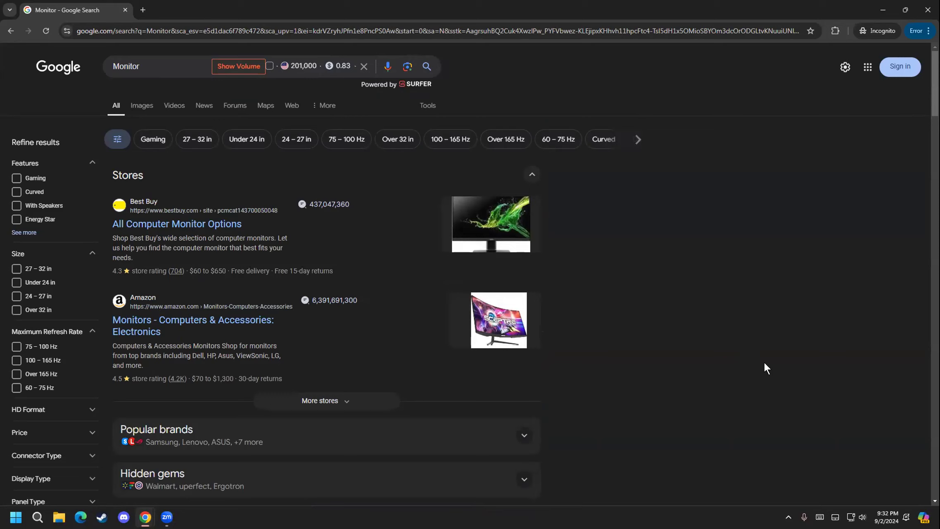
{"action": "scroll", "coordinate": [589, 393], "scroll_direction": "down", "scroll_amount": 1}
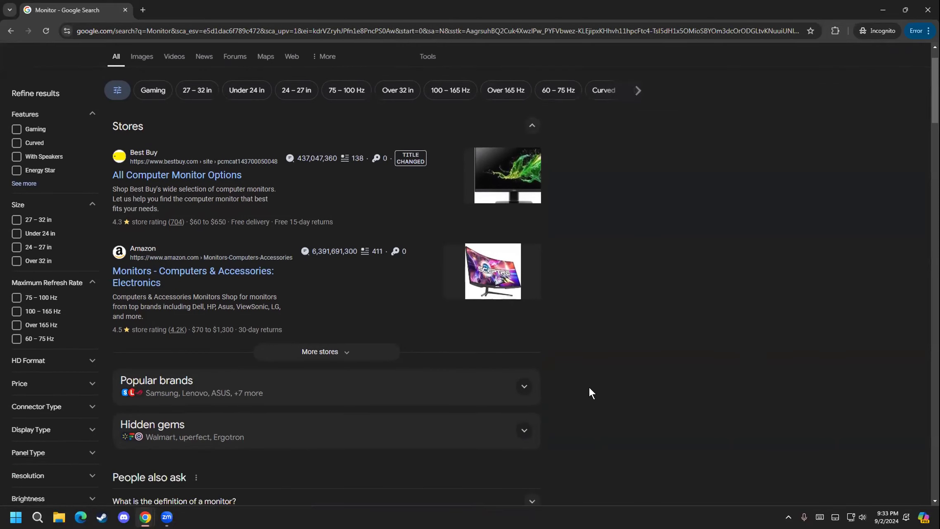
{"action": "scroll", "coordinate": [589, 392], "scroll_direction": "up", "scroll_amount": 1}
{"action": "scroll", "coordinate": [475, 432], "scroll_direction": "down", "scroll_amount": 2}
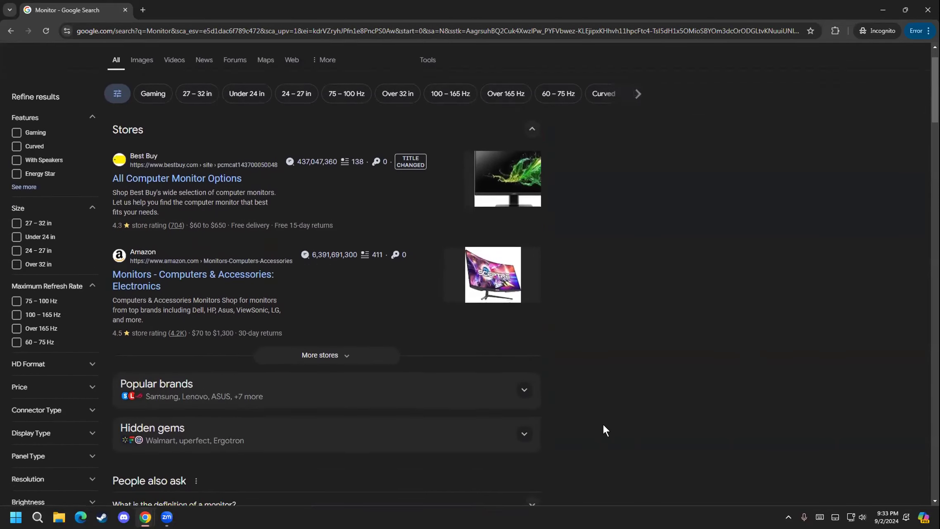
{"action": "scroll", "coordinate": [606, 355], "scroll_direction": "down", "scroll_amount": 6}
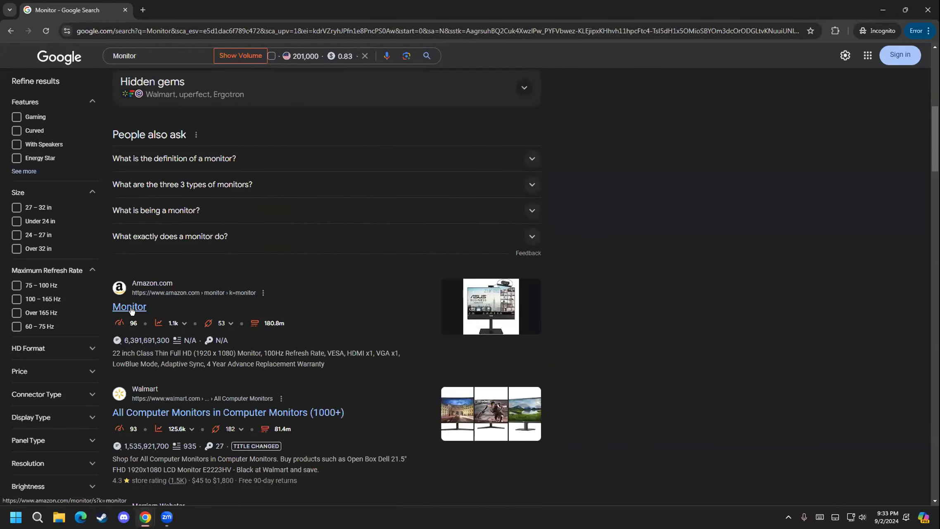
{"action": "scroll", "coordinate": [137, 372], "scroll_direction": "down", "scroll_amount": 3}
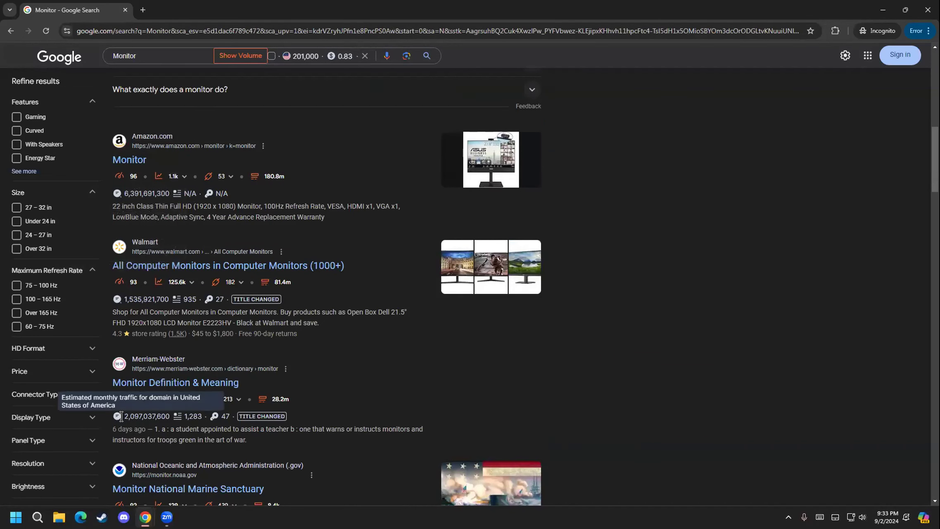
{"action": "scroll", "coordinate": [126, 430], "scroll_direction": "down", "scroll_amount": 3}
- Switch to the Google Sheets spreadsheet and enter 91 as the DA value for the "Monitor" keyword in cell E2
{"action": "mouse_move", "coordinate": [144, 521]}
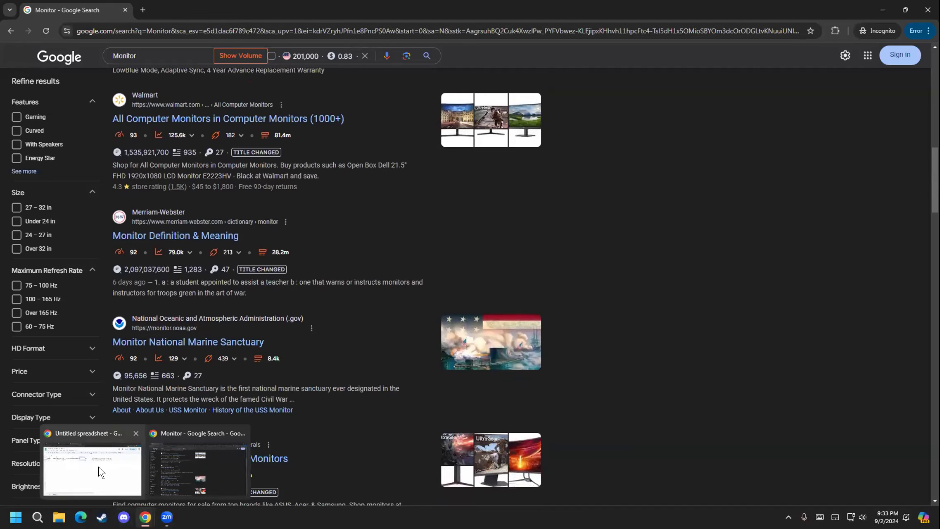
{"action": "left_click", "coordinate": [98, 467]}
{"action": "double_click", "coordinate": [361, 160]}
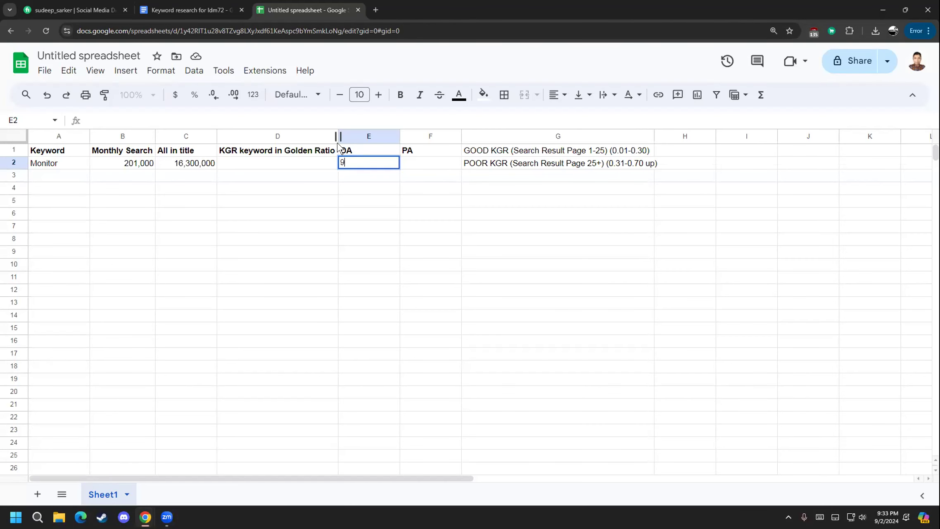
{"action": "type", "text": "91"}
{"action": "left_click", "coordinate": [411, 213]}
{"action": "left_click", "coordinate": [371, 158]}
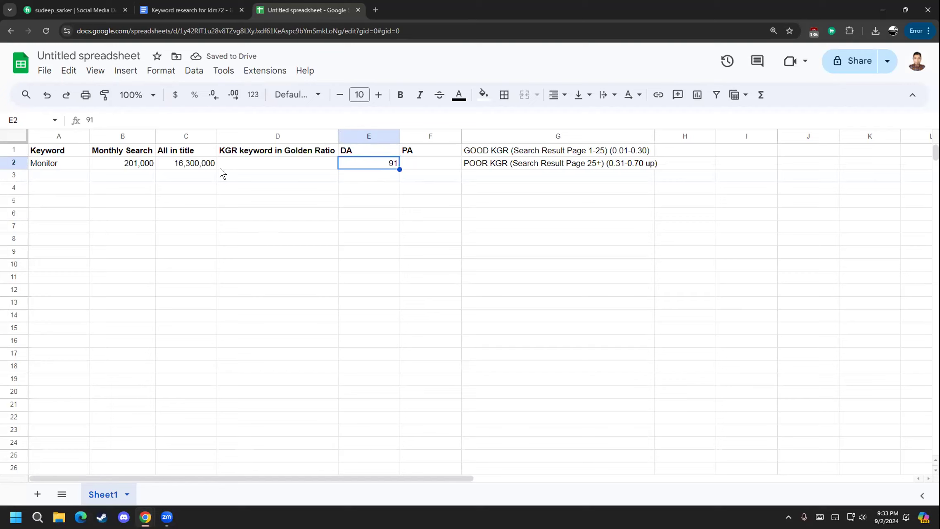
- Review the keyword, all in title, golden ratio and DA cells of the "Monitor" row
{"action": "left_click", "coordinate": [159, 162]}
{"action": "left_click", "coordinate": [51, 166]}
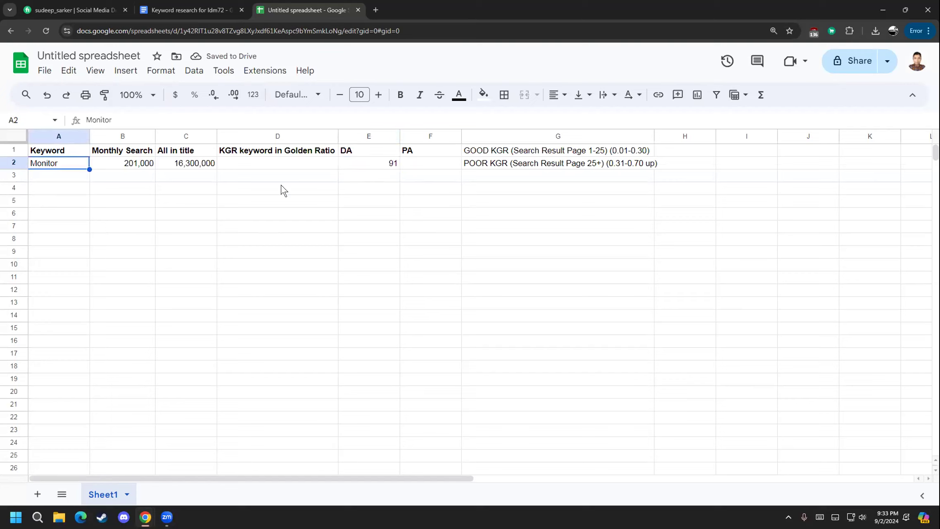
{"action": "left_click", "coordinate": [394, 167]}
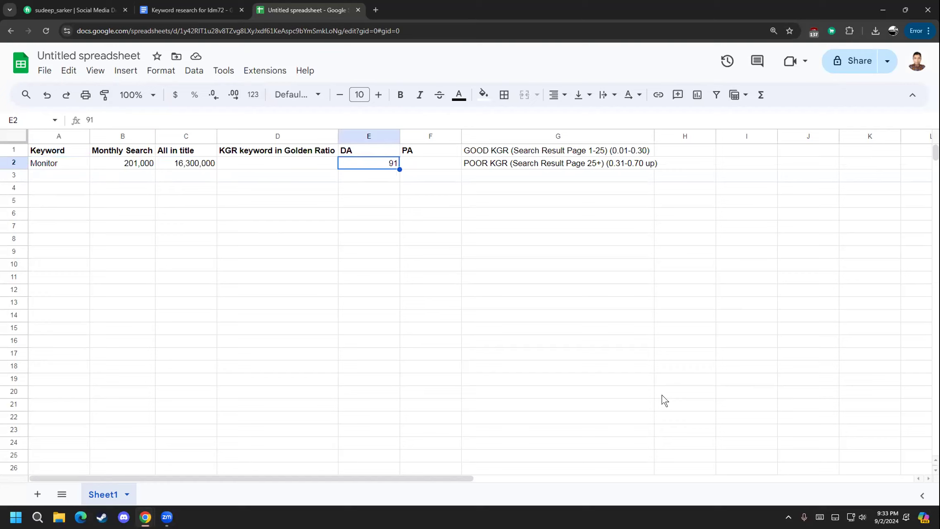
{"action": "mouse_move", "coordinate": [166, 516]}
{"action": "left_click", "coordinate": [261, 167]}
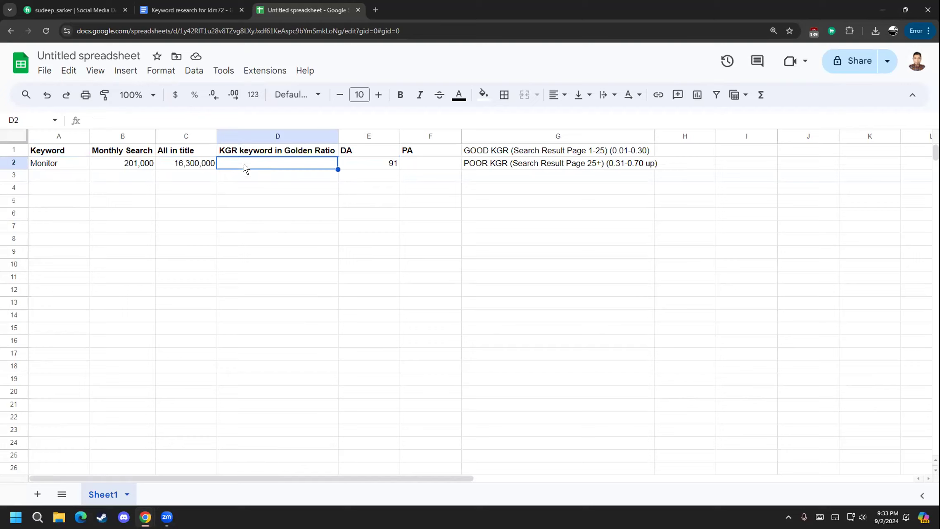
{"action": "left_click", "coordinate": [183, 168]}
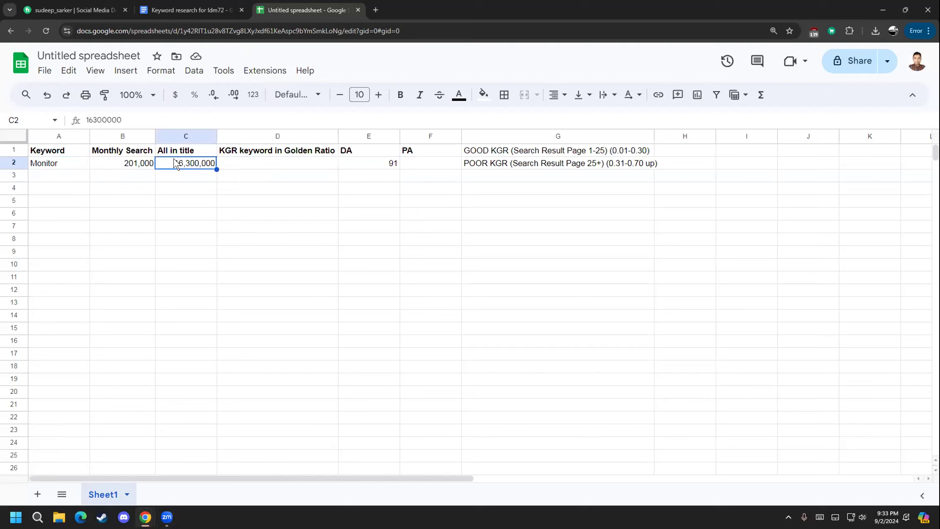
{"action": "left_click", "coordinate": [57, 167]}
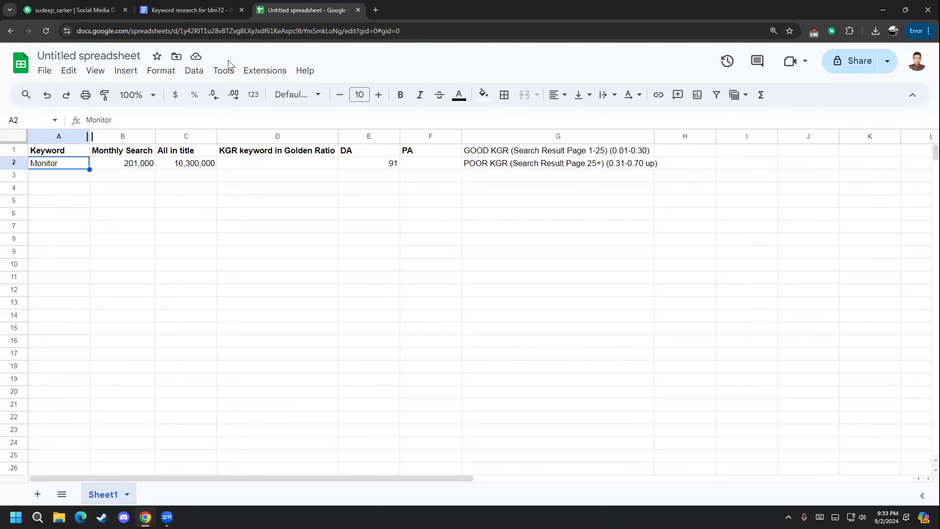
- Minimize both open browser windows to reveal the desktop
{"action": "left_click", "coordinate": [884, 8]}
{"action": "left_click", "coordinate": [885, 7]}
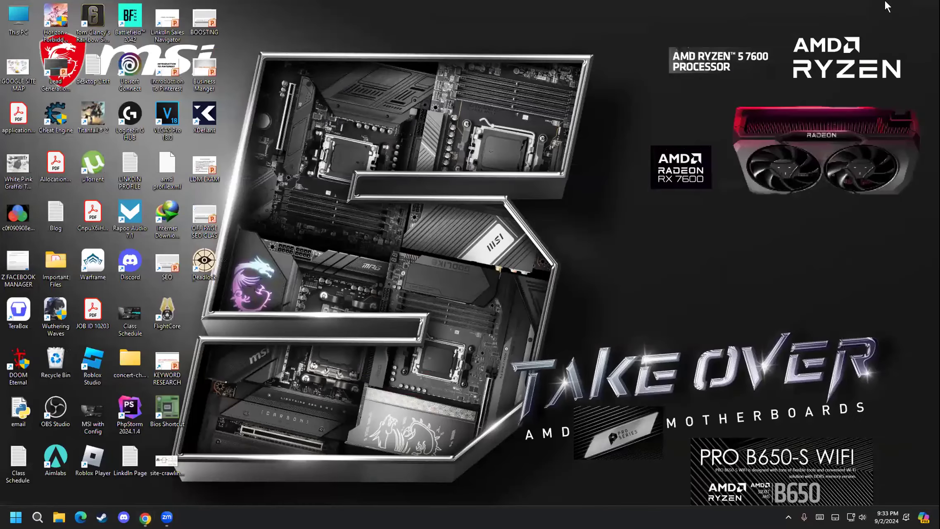
- Open the OFF PAGE SEO CLAS presentation in PowerPoint and run its slide show through the KGR definition and formula on the second slide
{"action": "double_click", "coordinate": [212, 229]}
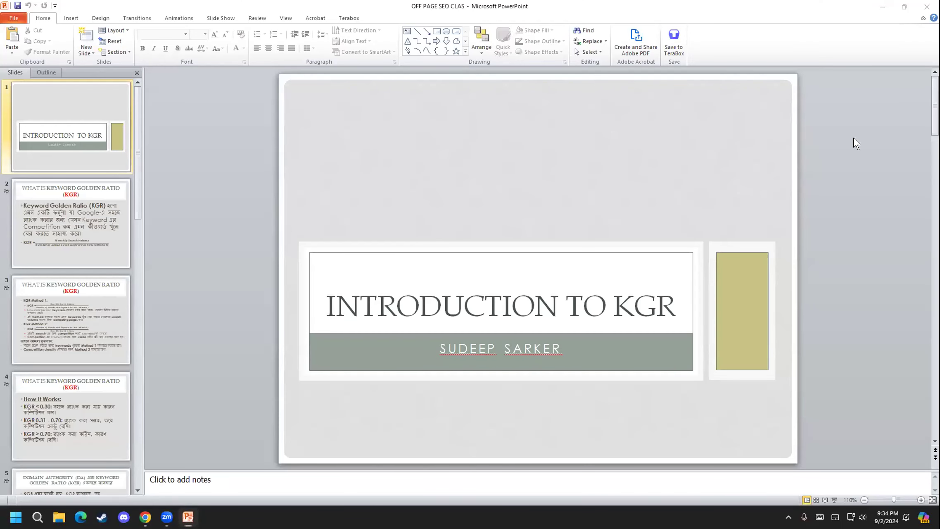
{"action": "left_click", "coordinate": [833, 495]}
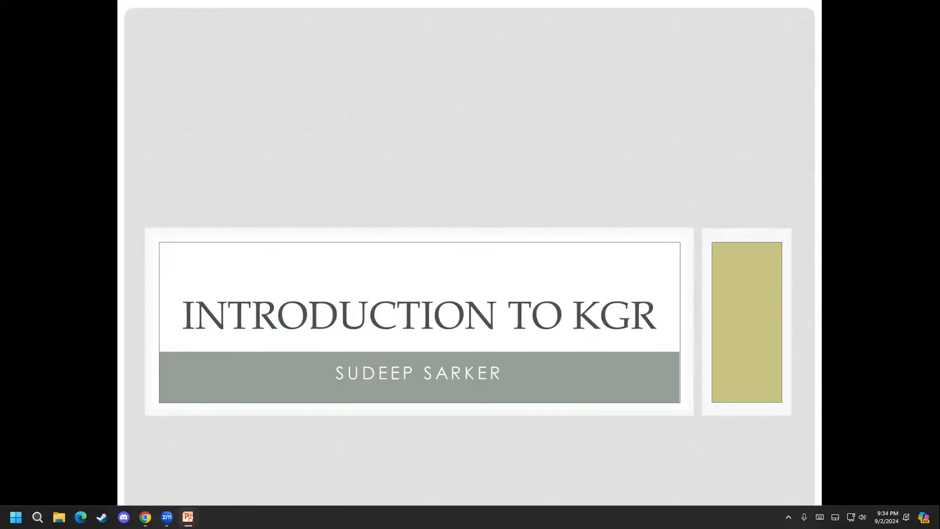
{"action": "key", "text": "Right"}
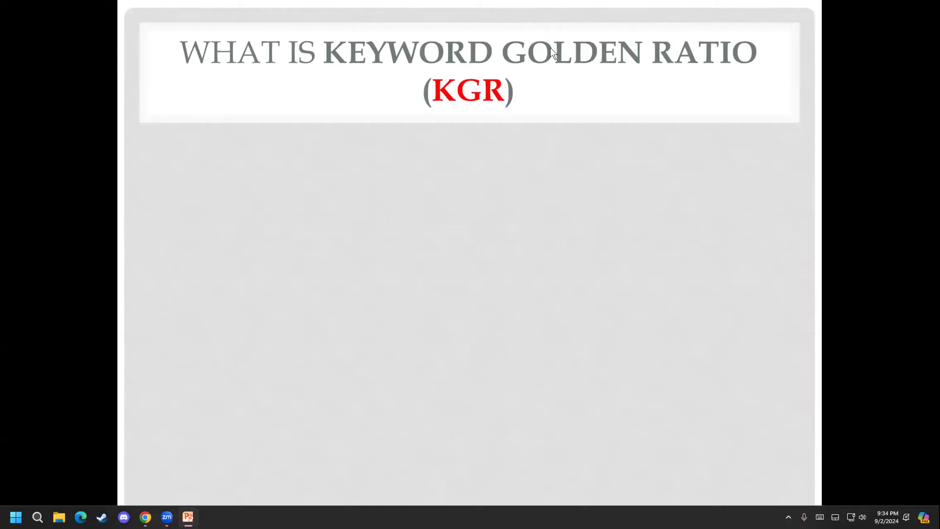
{"action": "left_click", "coordinate": [589, 135]}
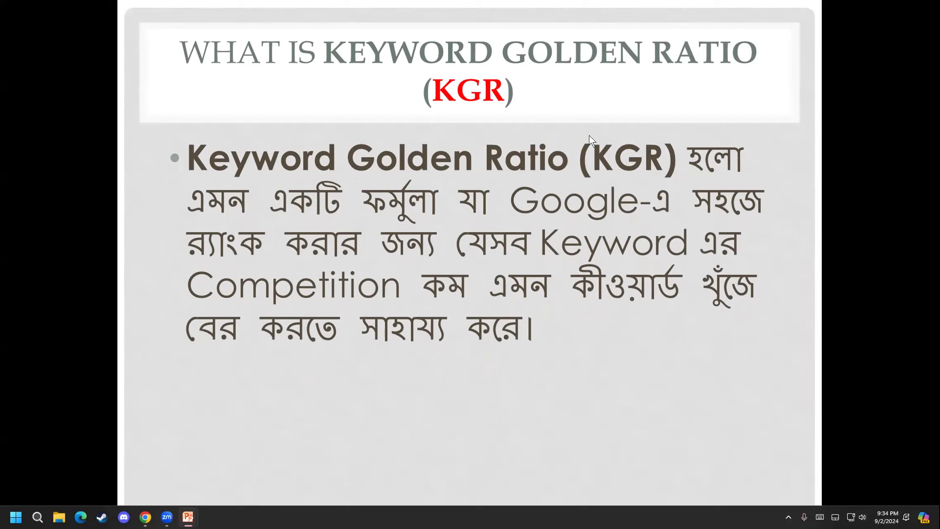
{"action": "left_click", "coordinate": [365, 200]}
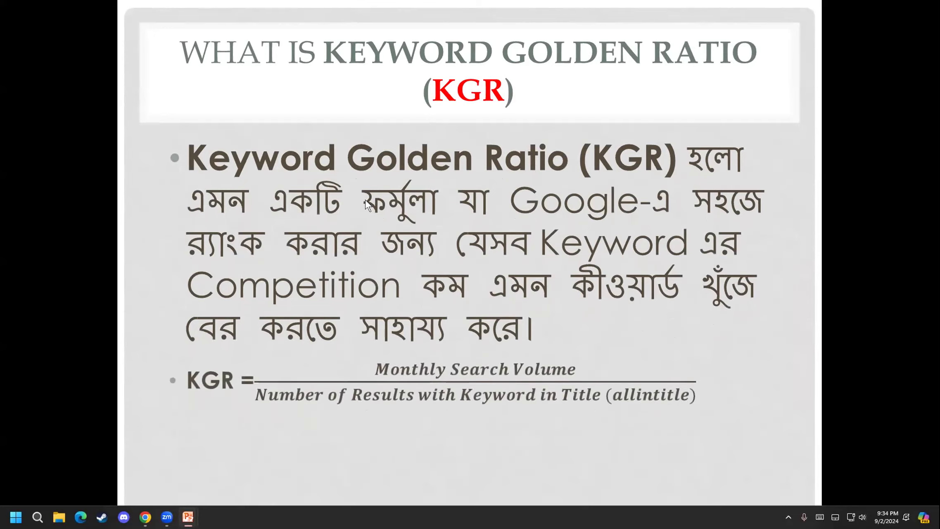
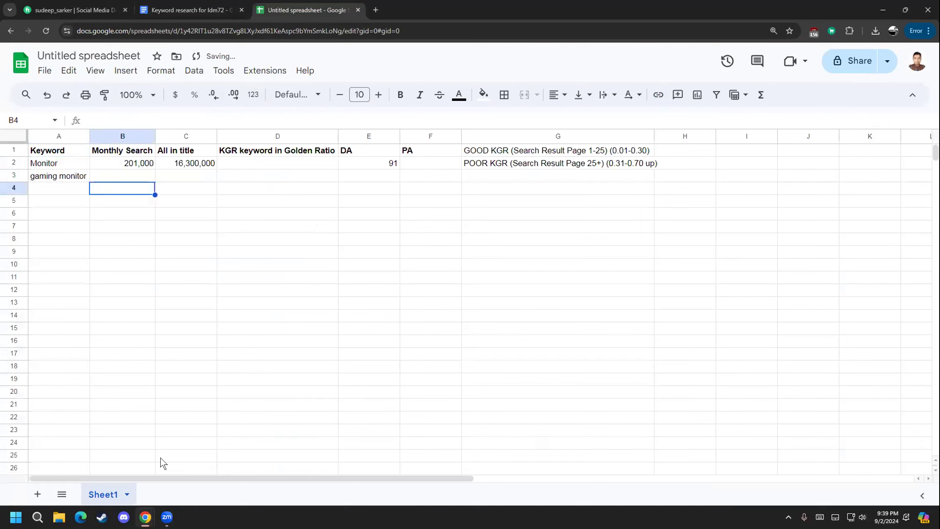
- Switch to the incognito Google window, search for "gaming monitor" and check its estimated monthly search volume
{"action": "mouse_move", "coordinate": [152, 517]}
{"action": "left_click", "coordinate": [204, 452]}
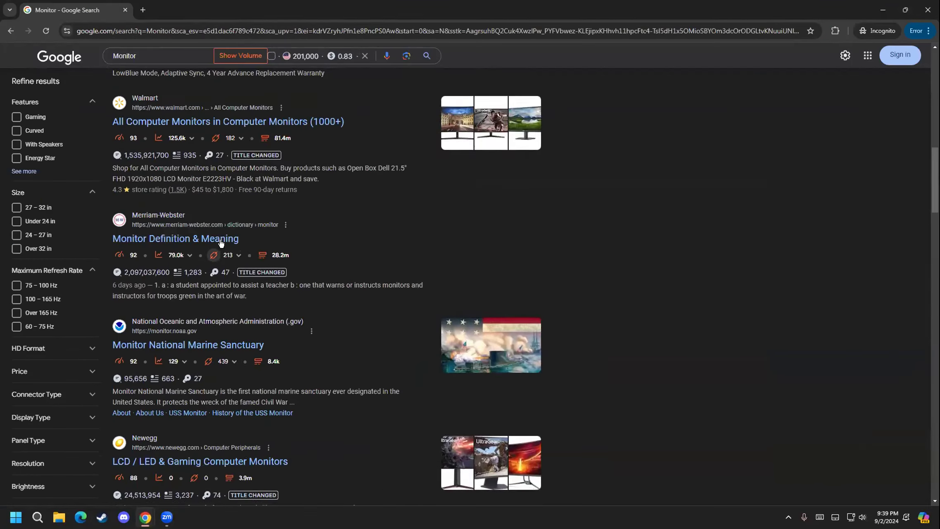
{"action": "scroll", "coordinate": [256, 189], "scroll_direction": "up", "scroll_amount": 4}
{"action": "left_click", "coordinate": [135, 71]}
{"action": "key", "text": "ctrl+a"}
{"action": "type", "text": "gaming monitor"}
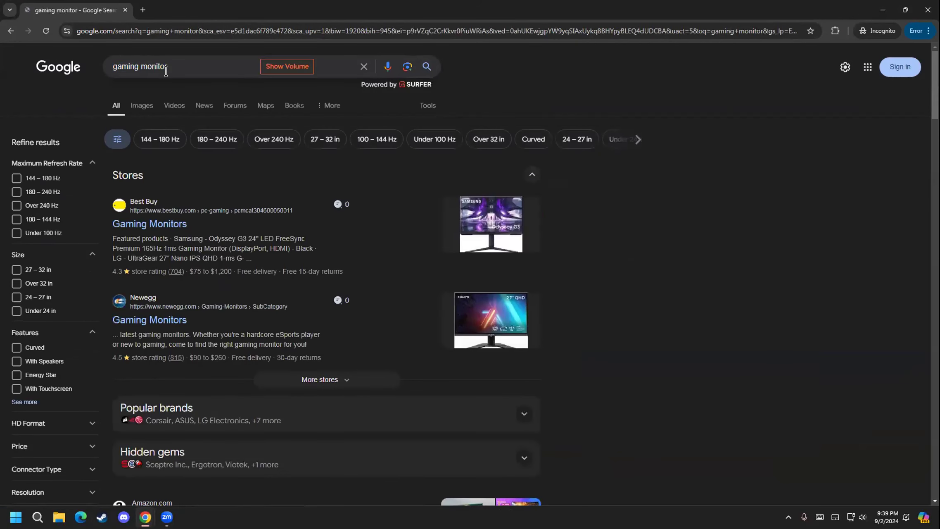
{"action": "mouse_move", "coordinate": [286, 62]}
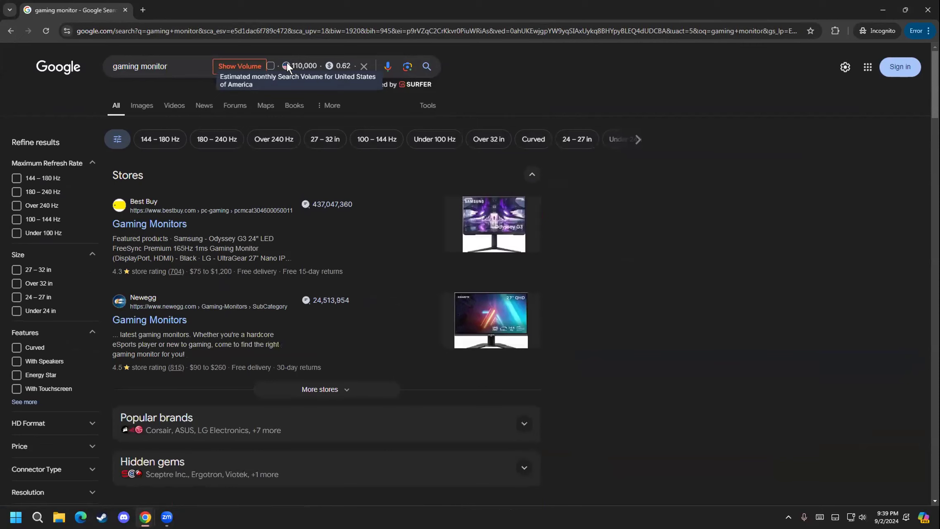
{"action": "left_click_drag", "start_coordinate": [290, 63], "coordinate": [317, 64]}
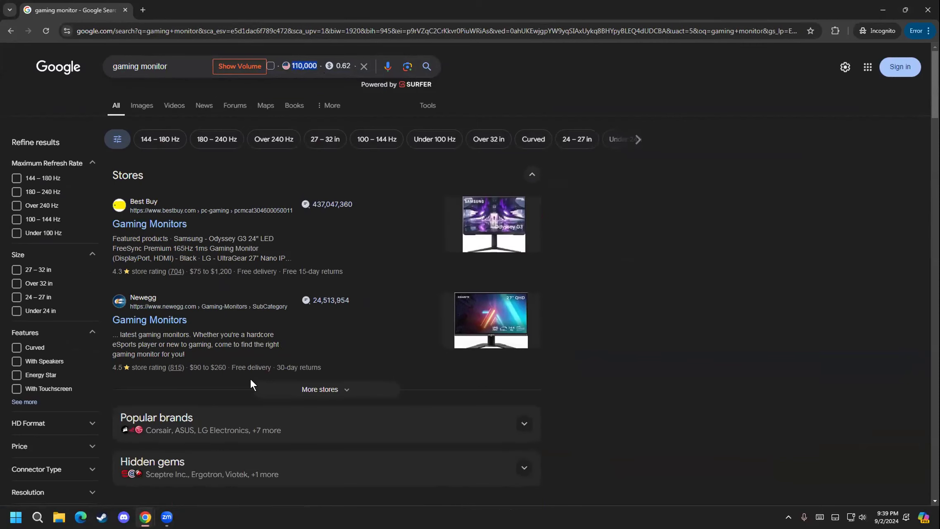
- Show 20 Keyword Surfer ideas per page and review the related keywords and their volumes in Keyword Surfer and Ubersuggest
{"action": "scroll", "coordinate": [251, 379], "scroll_direction": "down", "scroll_amount": 18}
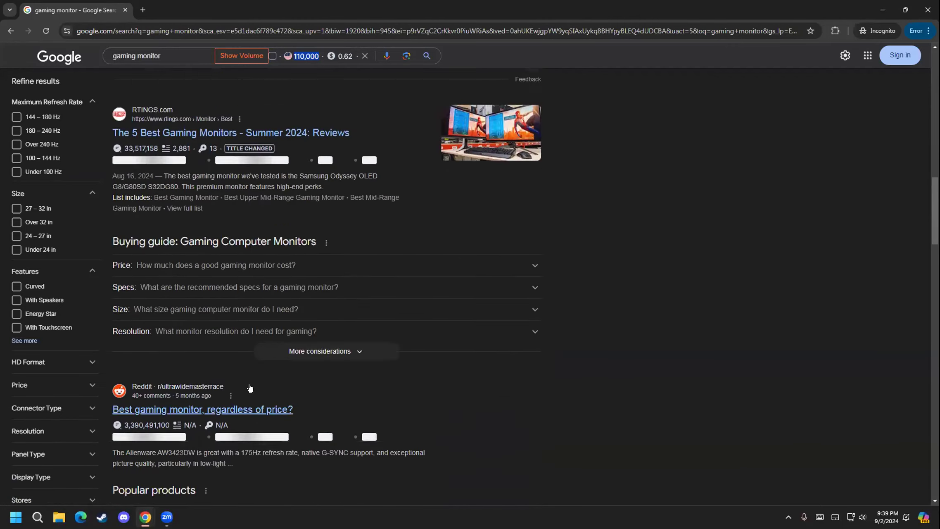
{"action": "scroll", "coordinate": [250, 388], "scroll_direction": "down", "scroll_amount": 18}
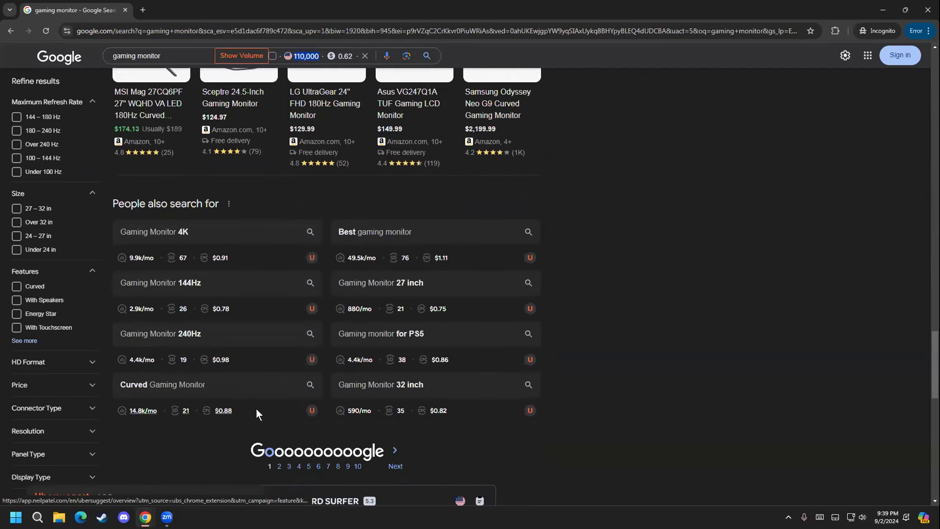
{"action": "scroll", "coordinate": [256, 409], "scroll_direction": "down", "scroll_amount": 8}
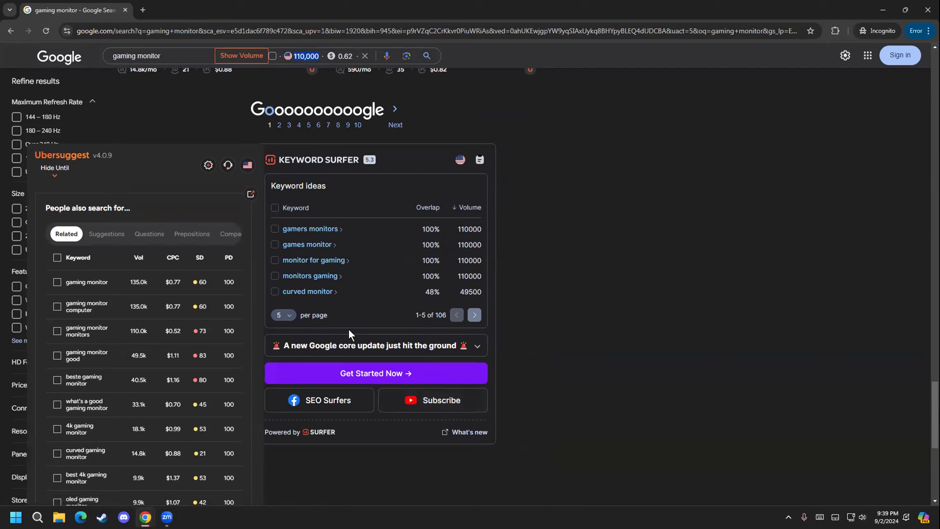
{"action": "left_click", "coordinate": [283, 315]}
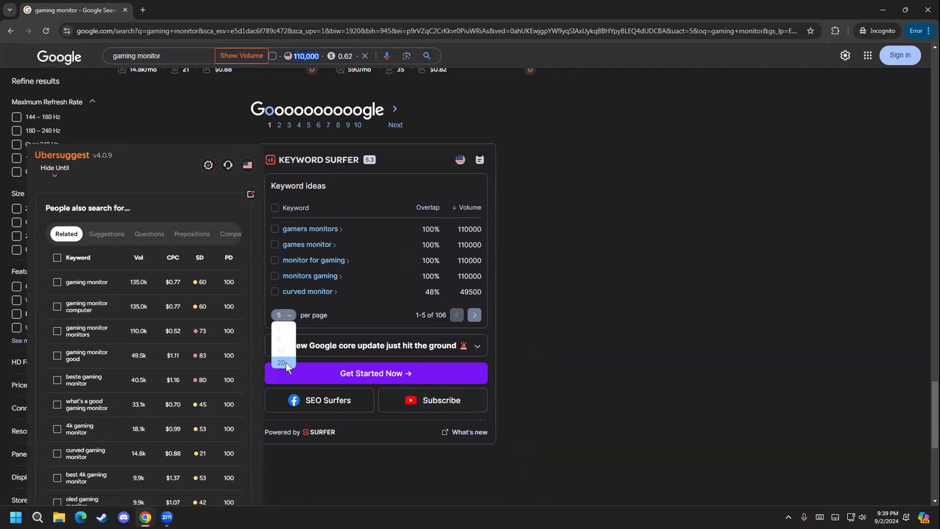
{"action": "left_click", "coordinate": [286, 363]}
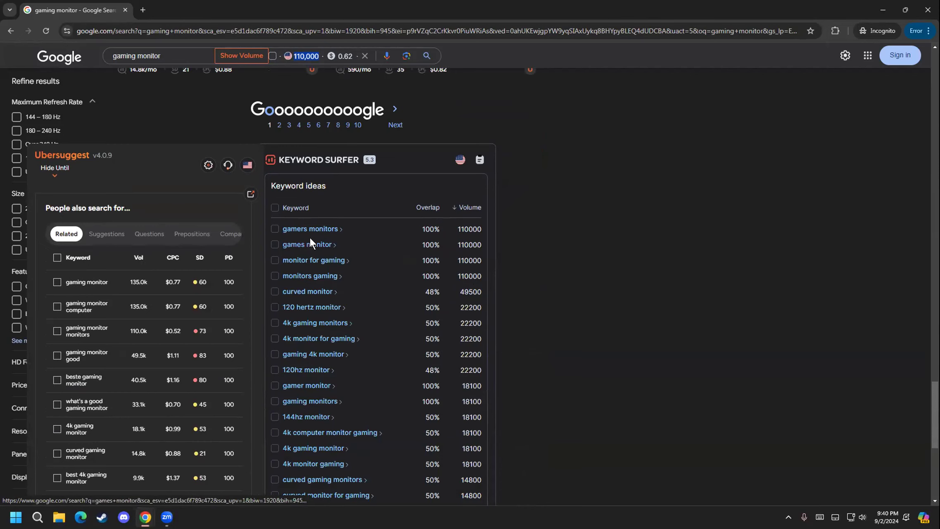
{"action": "scroll", "coordinate": [309, 344], "scroll_direction": "down", "scroll_amount": 1}
{"action": "scroll", "coordinate": [309, 345], "scroll_direction": "down", "scroll_amount": 1}
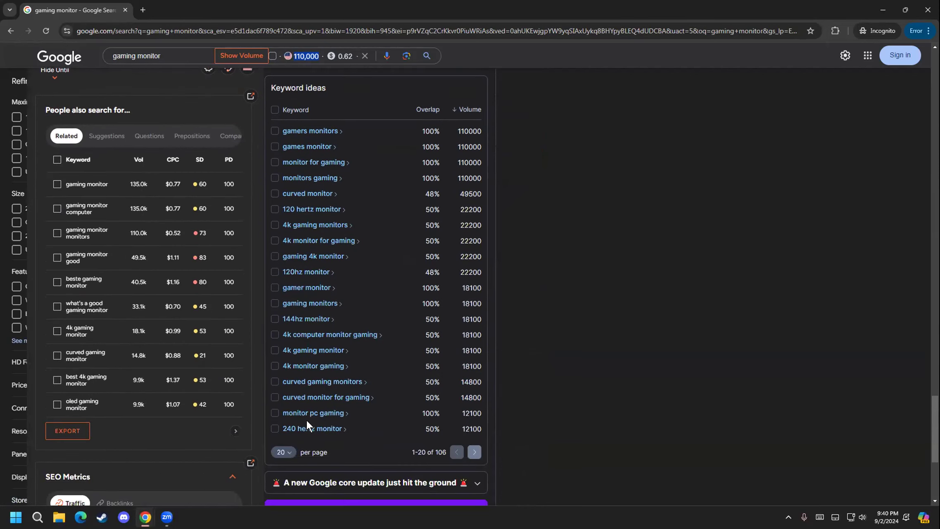
{"action": "scroll", "coordinate": [305, 351], "scroll_direction": "up", "scroll_amount": 1}
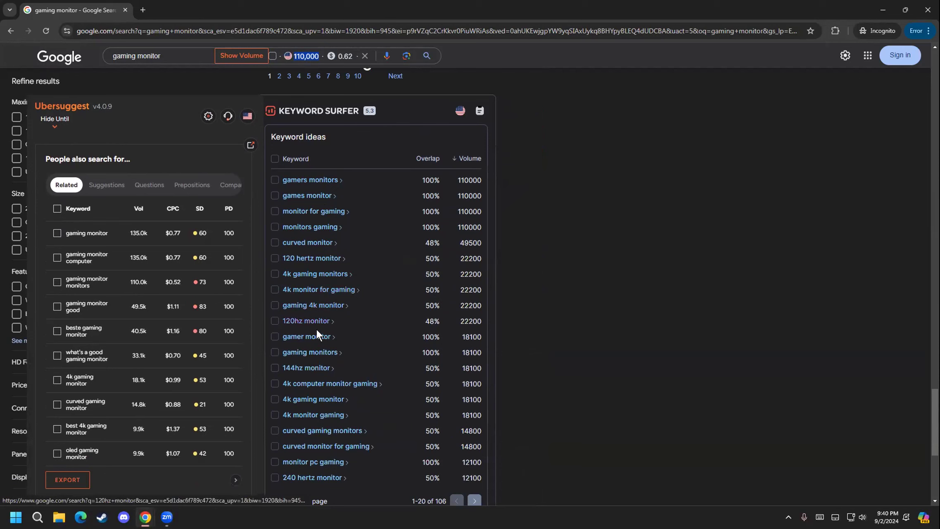
{"action": "scroll", "coordinate": [312, 373], "scroll_direction": "down", "scroll_amount": 1}
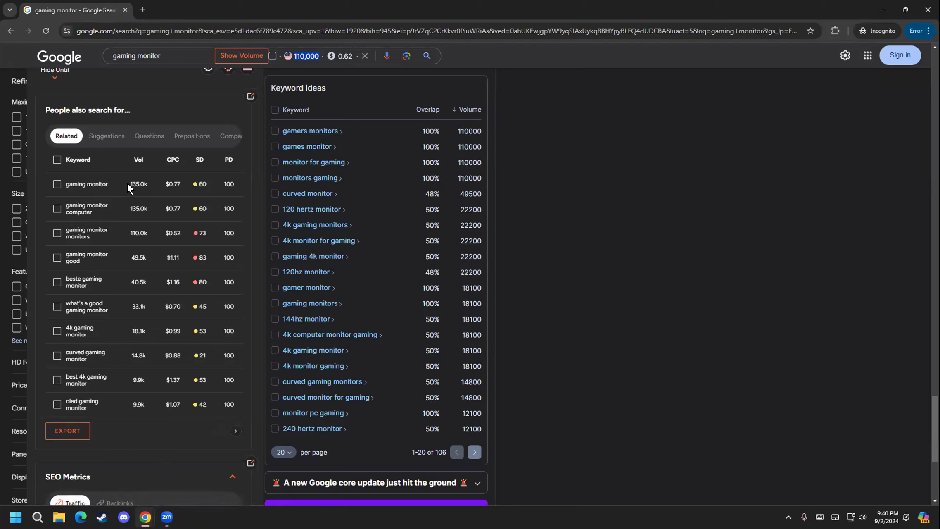
{"action": "left_click_drag", "start_coordinate": [130, 183], "coordinate": [148, 184]}
- Try to copy the Keyword Surfer monthly volume with the Ubersuggest metrics shown beside it, and rerun the "gaming monitor" search
{"action": "scroll", "coordinate": [136, 346], "scroll_direction": "up", "scroll_amount": 2}
{"action": "scroll", "coordinate": [338, 268], "scroll_direction": "up", "scroll_amount": 15}
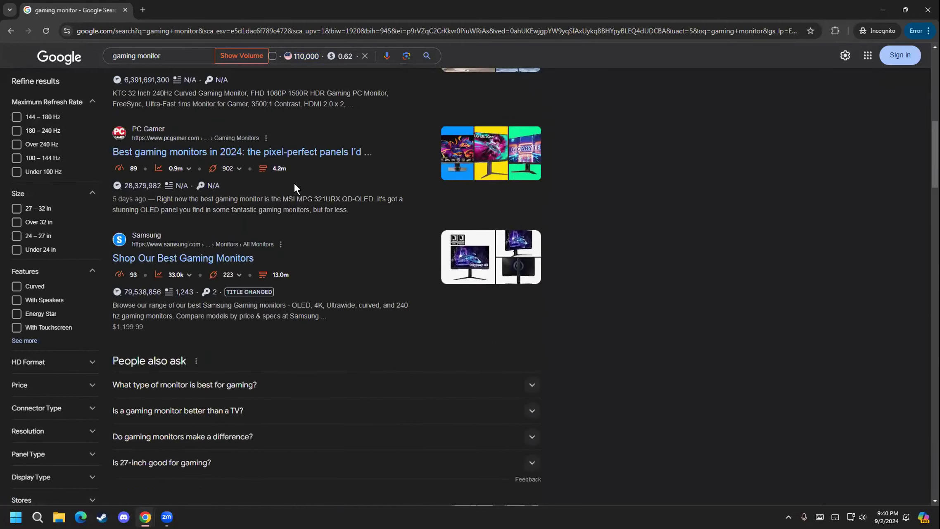
{"action": "scroll", "coordinate": [294, 188], "scroll_direction": "up", "scroll_amount": 10}
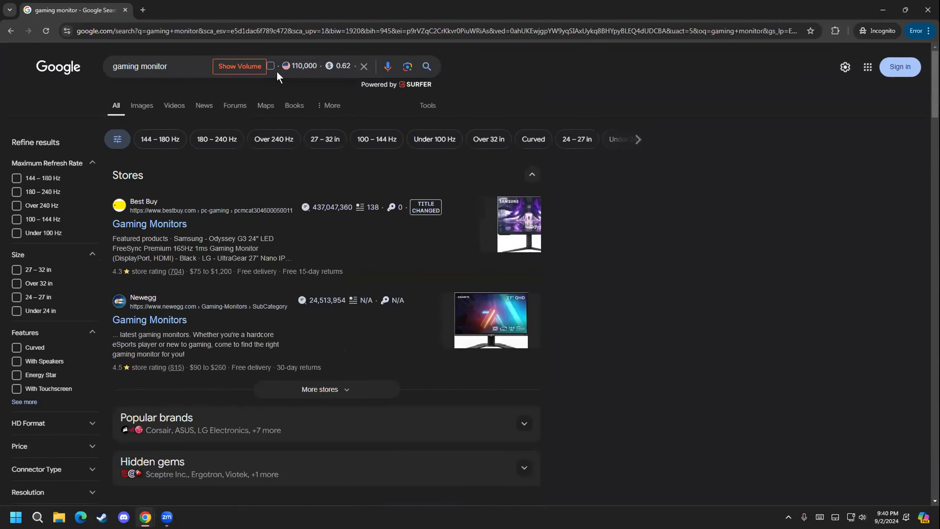
{"action": "left_click", "coordinate": [252, 67]}
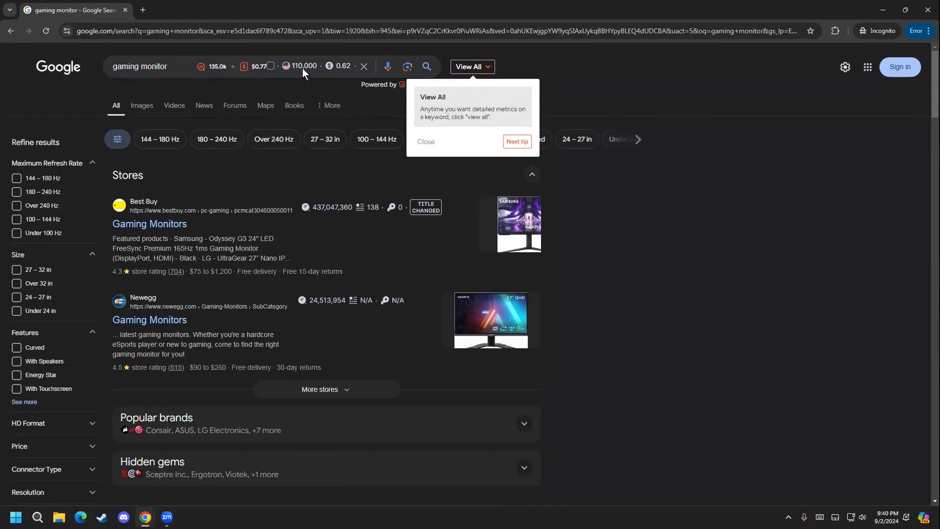
{"action": "left_click_drag", "start_coordinate": [316, 67], "coordinate": [291, 68]}
{"action": "right_click", "coordinate": [302, 70]}
{"action": "left_click", "coordinate": [315, 77]}
{"action": "left_click", "coordinate": [45, 30]}
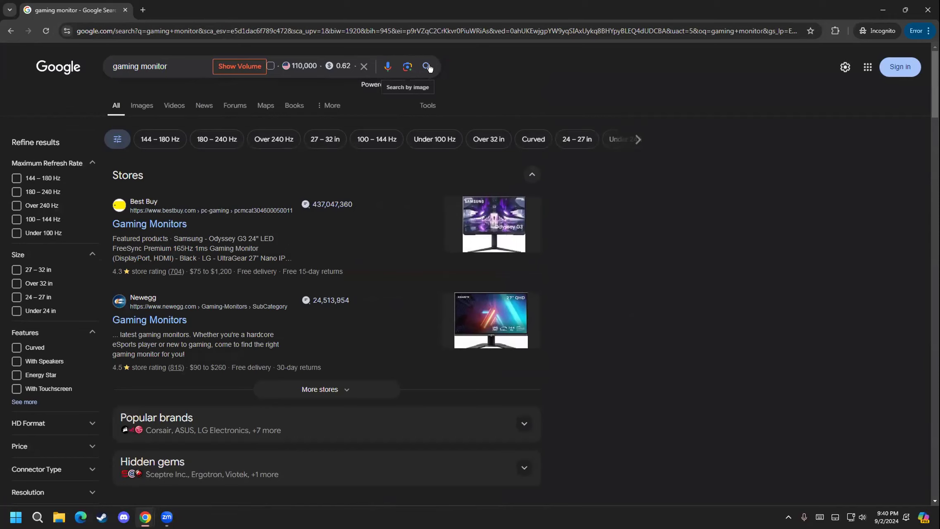
{"action": "left_click", "coordinate": [427, 68]}
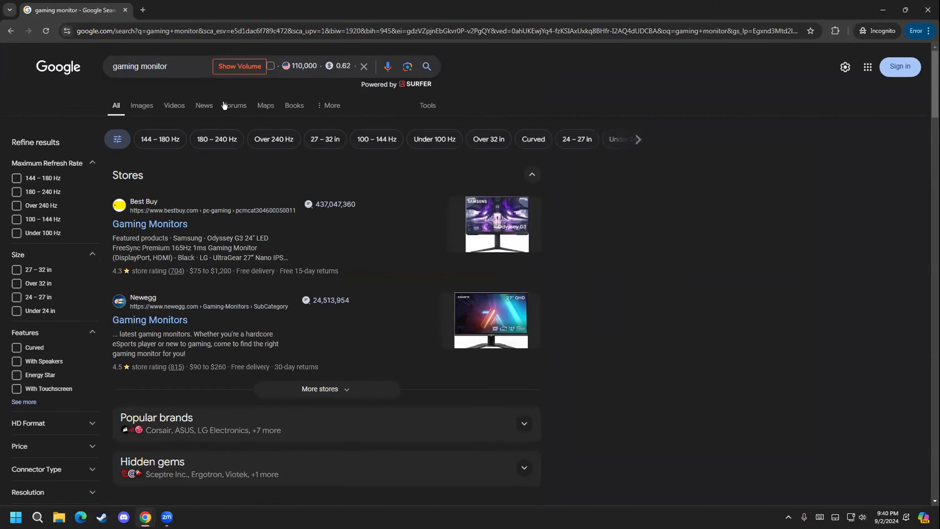
- Copy the Keyword Surfer search volume for "gaming monitor" into cell B3 of the keyword spreadsheet as 110,000
{"action": "right_click", "coordinate": [309, 70]}
{"action": "left_click", "coordinate": [311, 74]}
{"action": "mouse_move", "coordinate": [145, 516]}
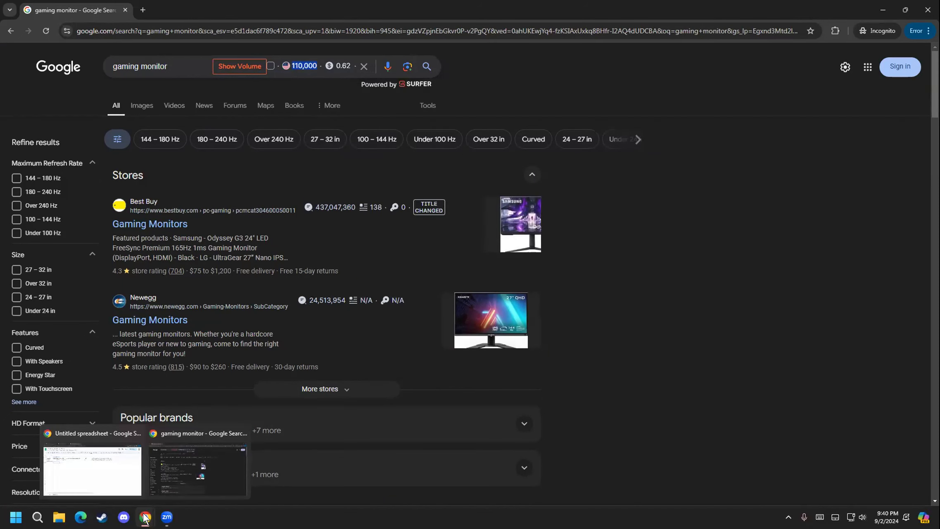
{"action": "left_click", "coordinate": [134, 452]}
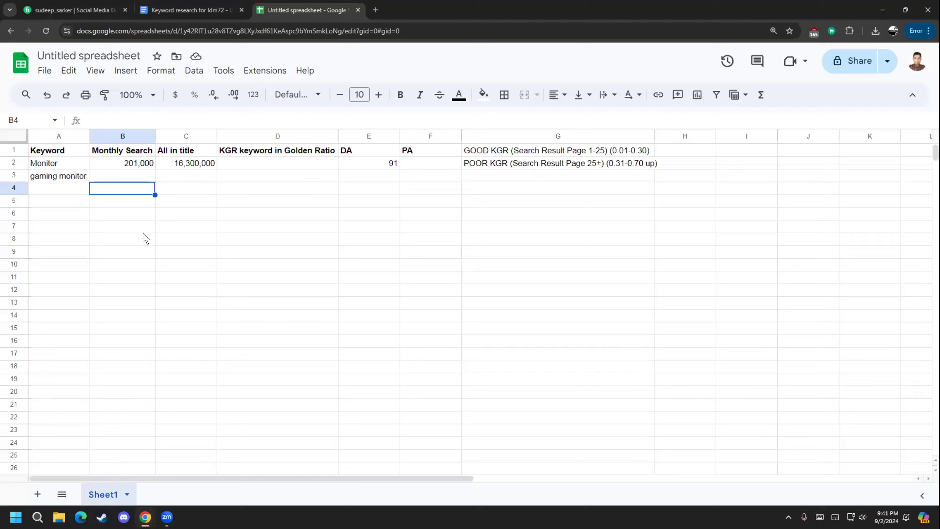
{"action": "double_click", "coordinate": [115, 179]}
{"action": "key", "text": "ctrl+v"}
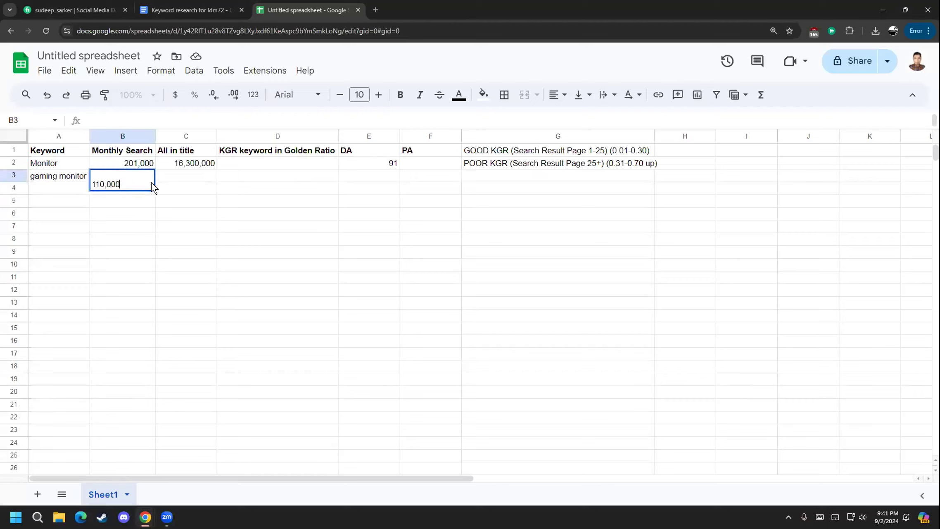
{"action": "left_click", "coordinate": [94, 184]}
{"action": "left_click", "coordinate": [119, 201]}
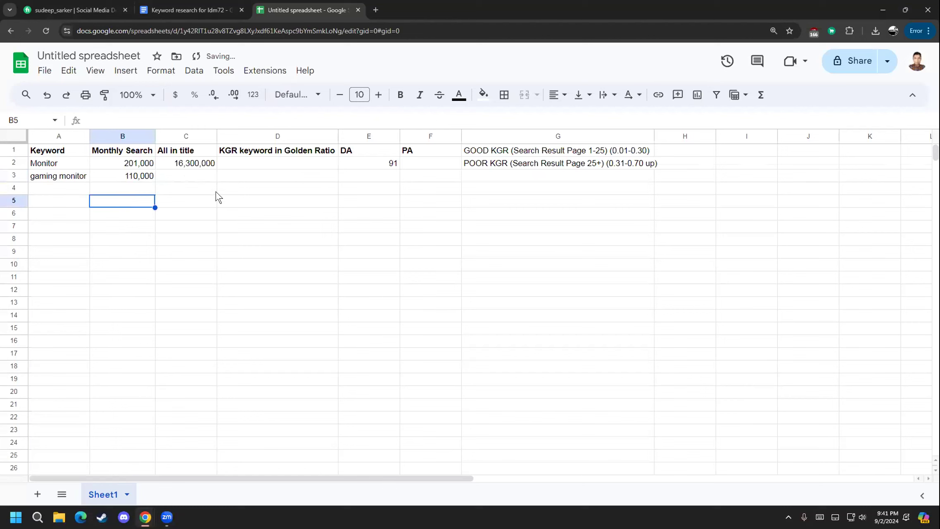
- Return to the Google search window, search for "allintitle:gamingmonitor" and display the number of results
{"action": "left_click", "coordinate": [176, 177]}
{"action": "mouse_move", "coordinate": [145, 516]}
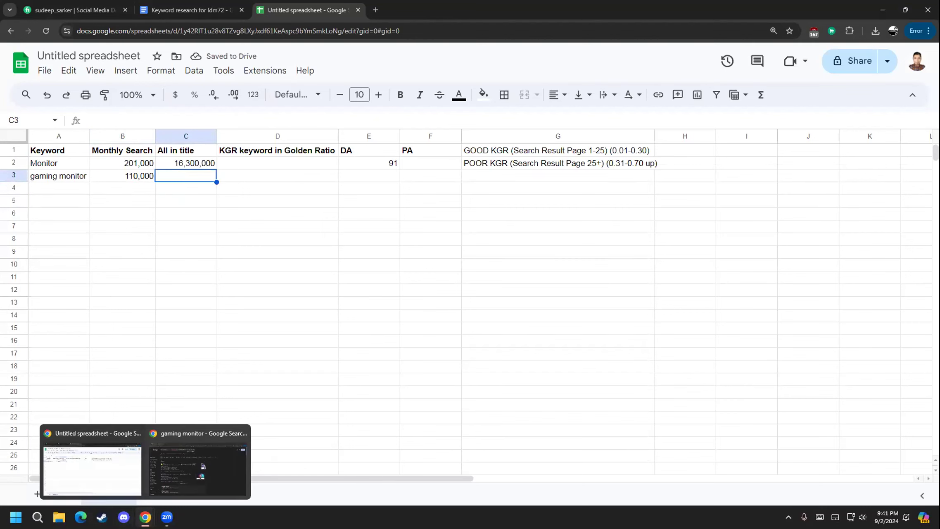
{"action": "left_click", "coordinate": [162, 479]}
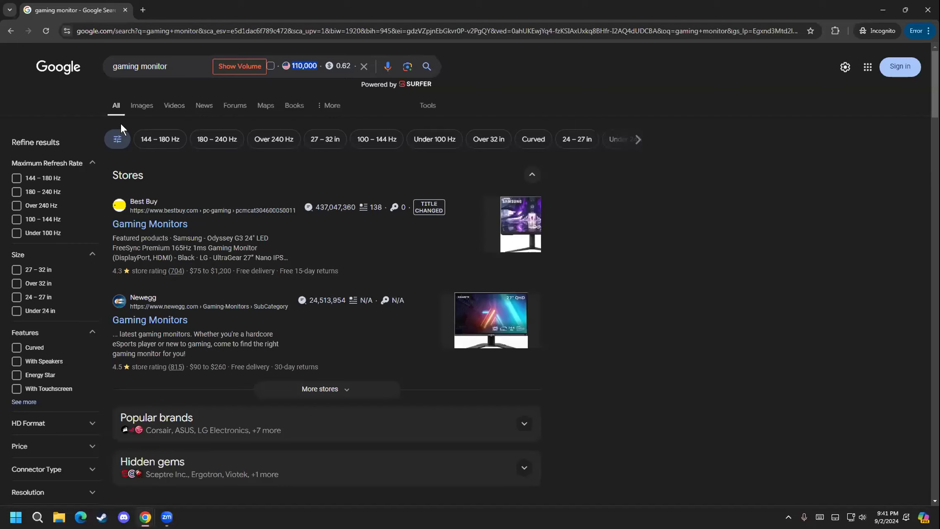
{"action": "left_click", "coordinate": [111, 64]}
{"action": "type", "text": "allin"}
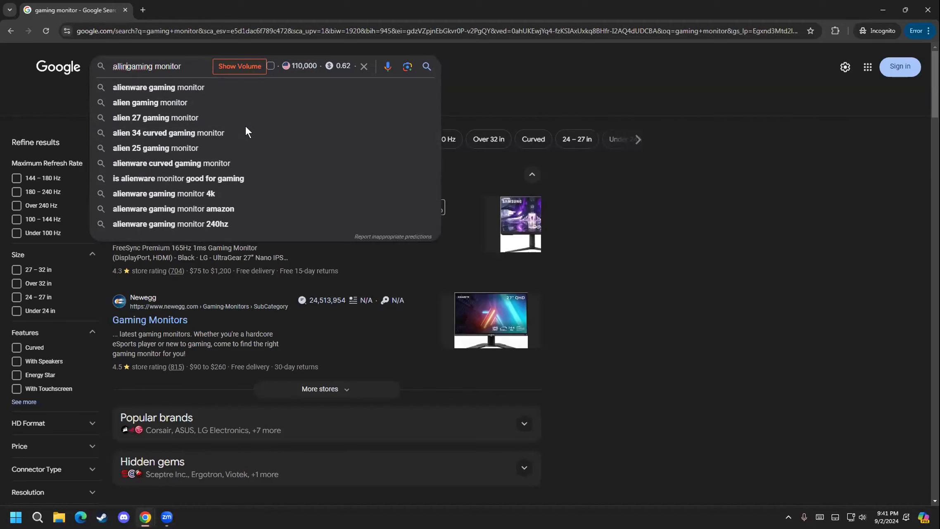
{"action": "type", "text": "title:"}
{"action": "key", "text": "ctrl+Right"}
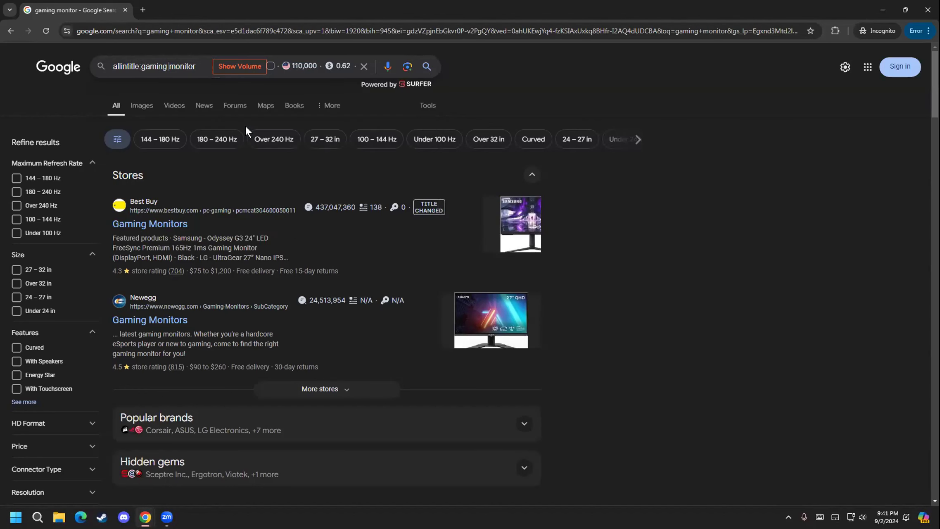
{"action": "key", "text": "BackSpace"}
{"action": "key", "text": "Return"}
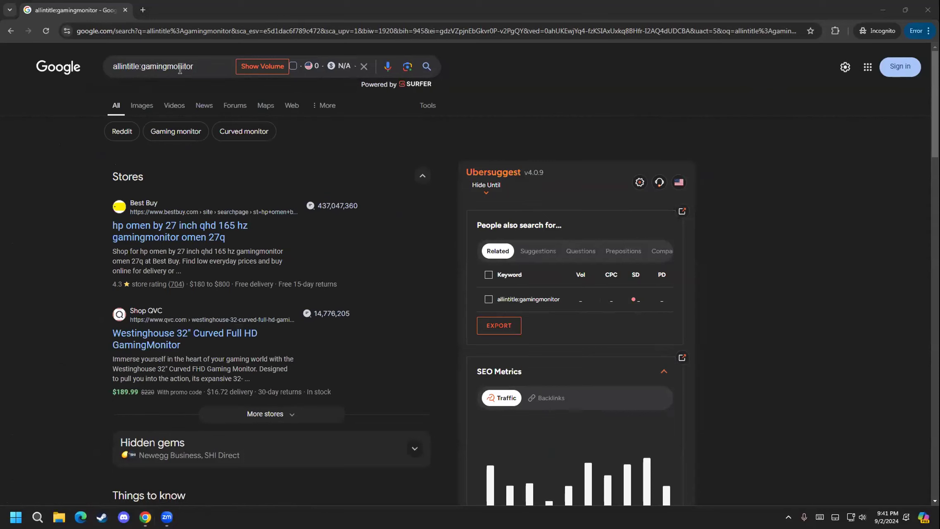
{"action": "left_click", "coordinate": [428, 105]}
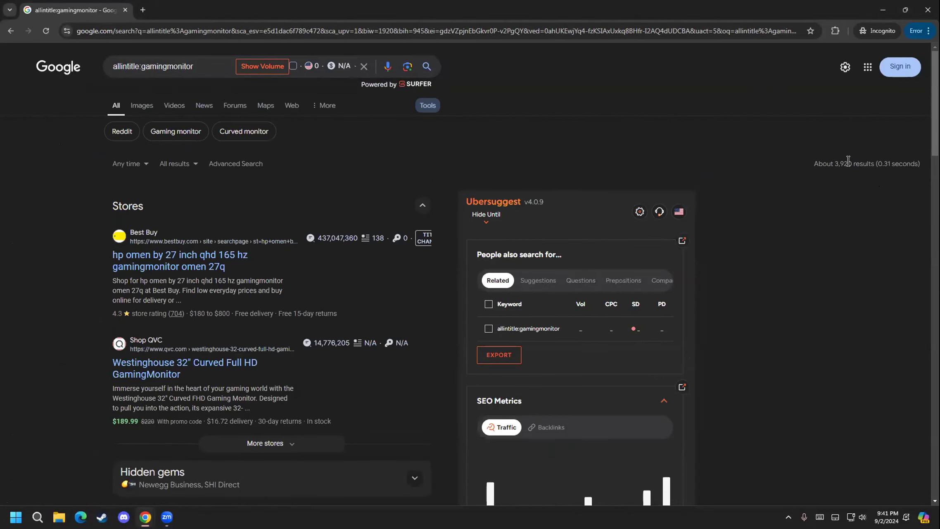
{"action": "left_click_drag", "start_coordinate": [852, 163], "coordinate": [844, 161]}
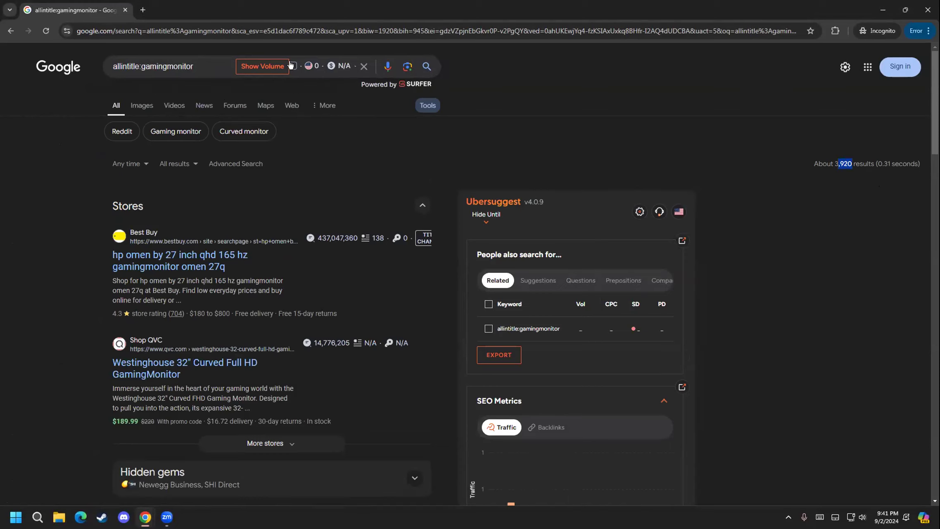
- Correct the query to "allintitle:gaming monitor", run the search and display the number of results
{"action": "left_click", "coordinate": [168, 70]}
{"action": "left_click", "coordinate": [427, 59]}
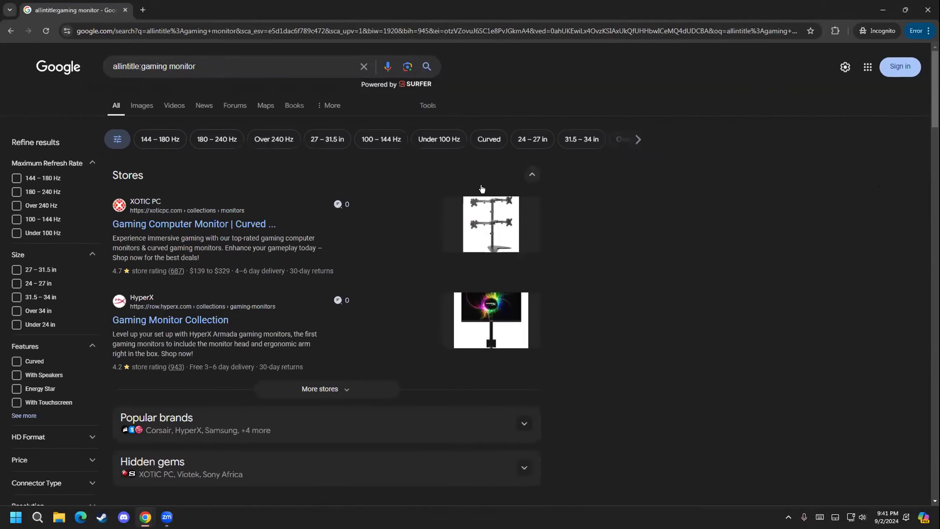
{"action": "left_click", "coordinate": [420, 108]}
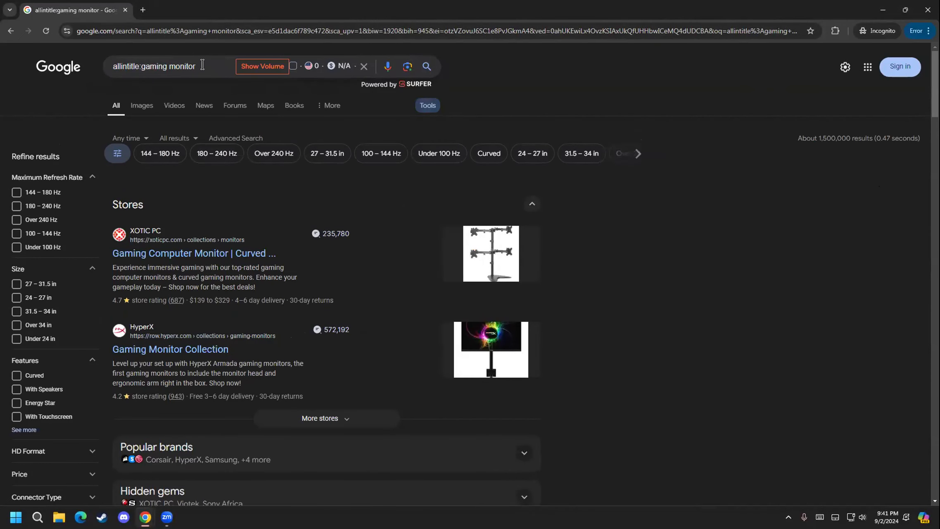
- Copy only the result count number of the "allintitle:gaming monitor" search
{"action": "left_click_drag", "start_coordinate": [821, 140], "coordinate": [825, 140]}
{"action": "left_click", "coordinate": [863, 135]}
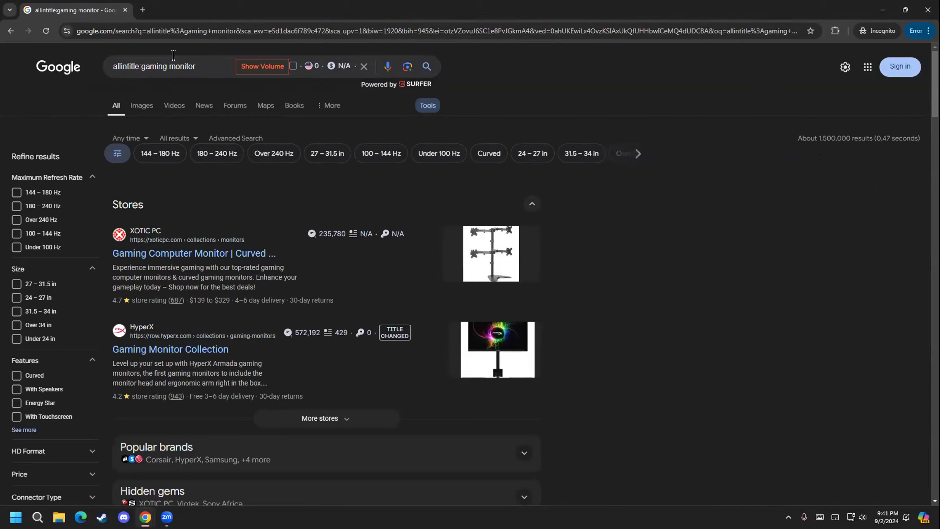
{"action": "left_click", "coordinate": [214, 67]}
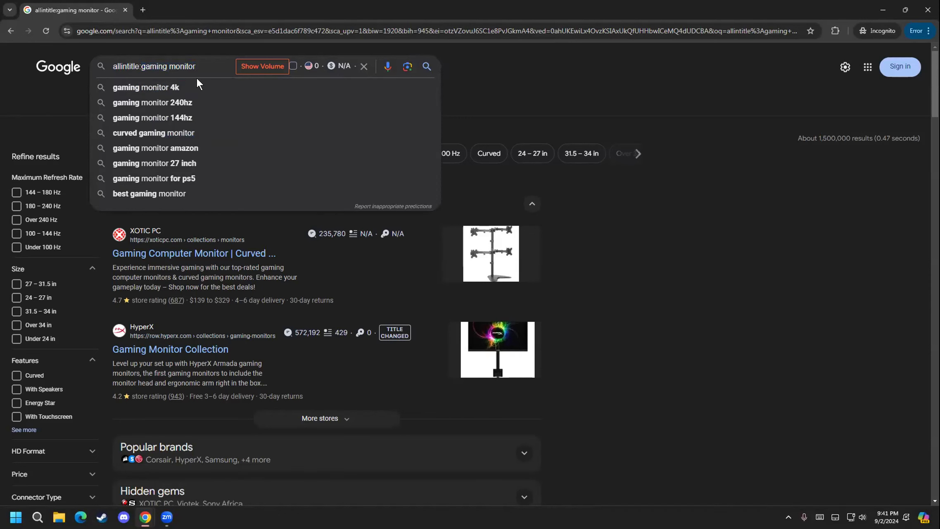
{"action": "left_click", "coordinate": [571, 100]}
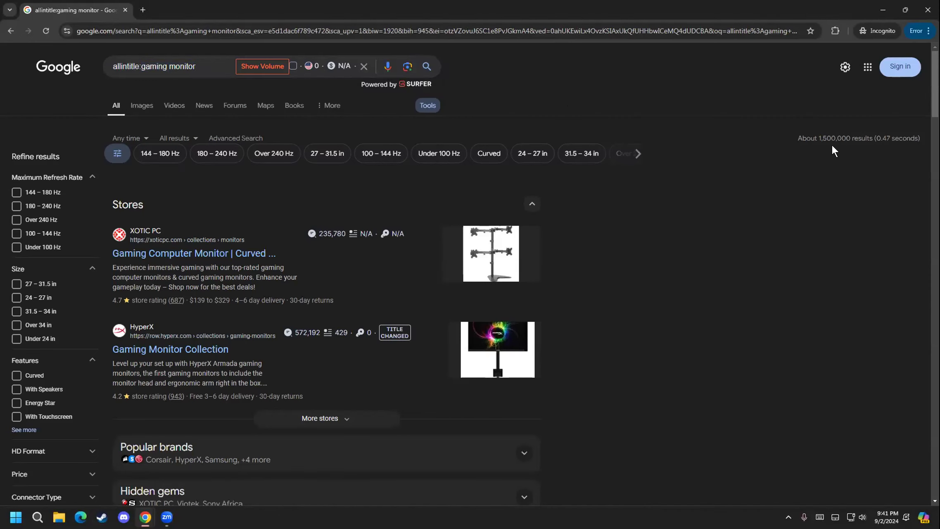
{"action": "left_click_drag", "start_coordinate": [850, 138], "coordinate": [818, 140]}
{"action": "right_click", "coordinate": [828, 139]}
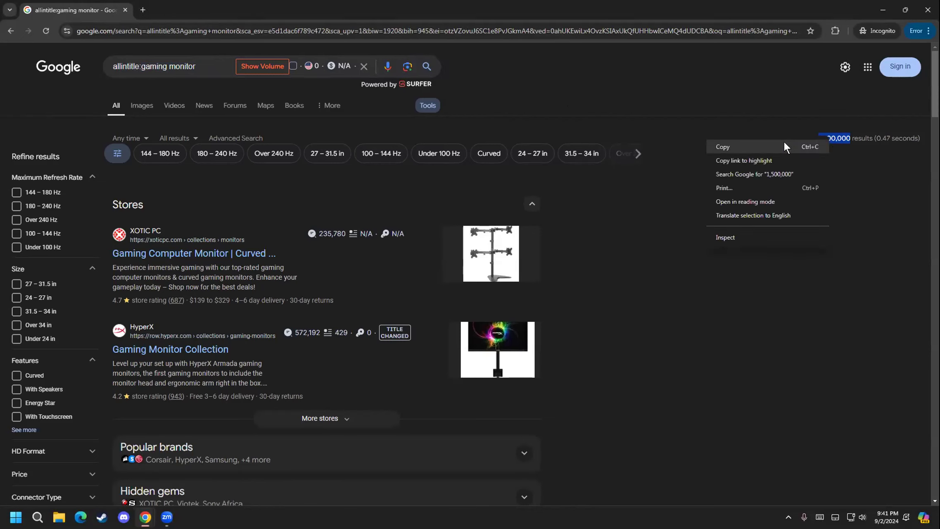
{"action": "left_click", "coordinate": [784, 147]}
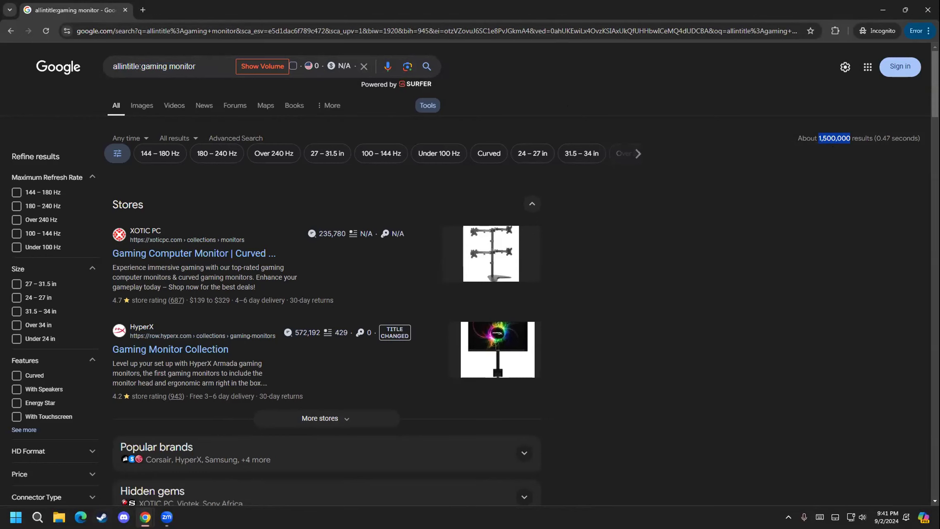
- Switch to the keyword spreadsheet and paste the copied allintitle count 1,500,000 for "gaming monitor" into cell C3
{"action": "mouse_move", "coordinate": [145, 516]}
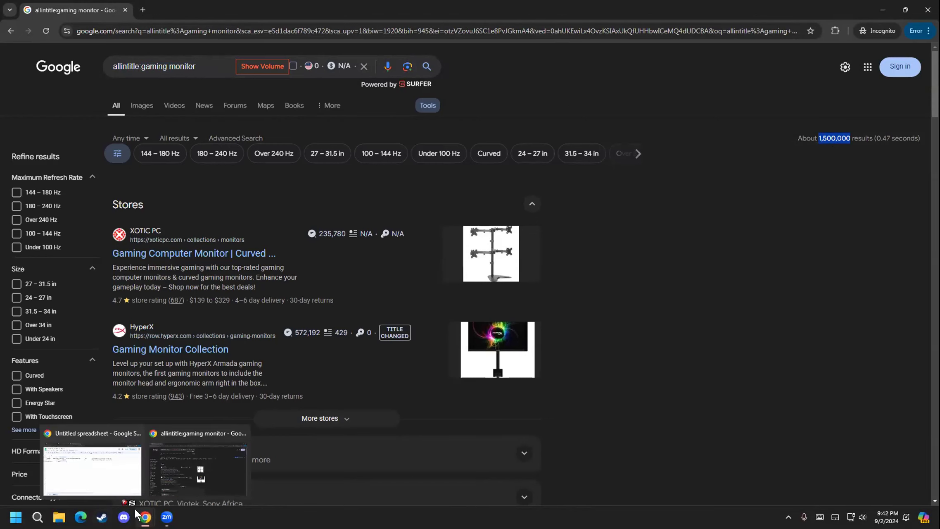
{"action": "left_click", "coordinate": [123, 475]}
{"action": "double_click", "coordinate": [184, 175]}
{"action": "key", "text": "ctrl+v"}
{"action": "left_click", "coordinate": [203, 206]}
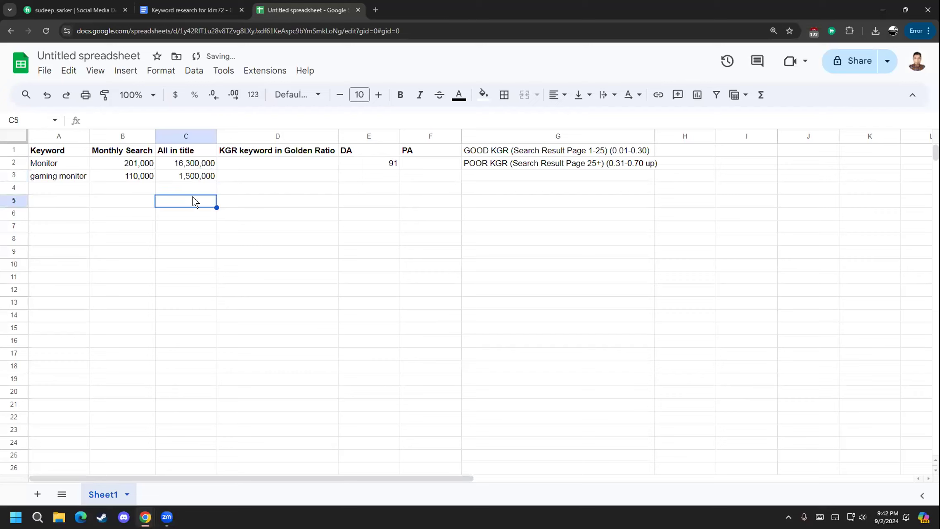
- Return to the Google search window and try to search for "external monitor"
{"action": "mouse_move", "coordinate": [145, 517]}
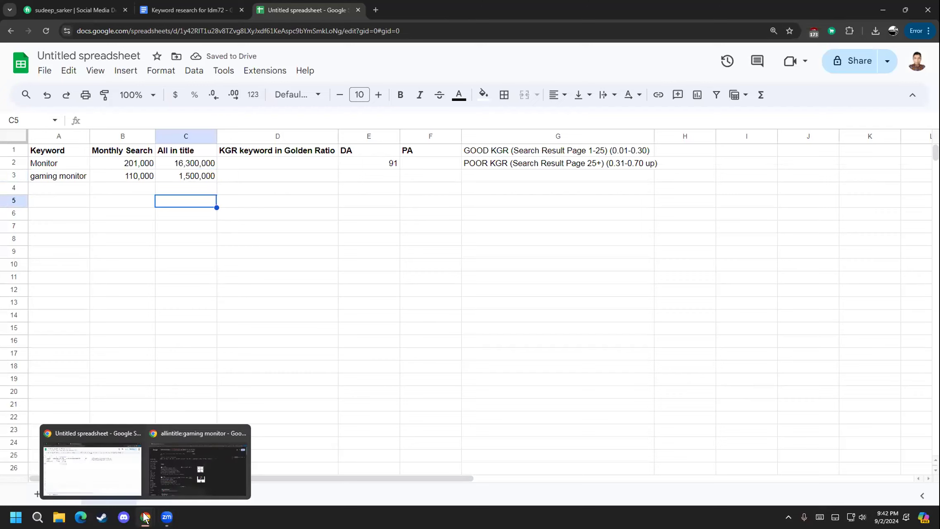
{"action": "left_click", "coordinate": [169, 451]}
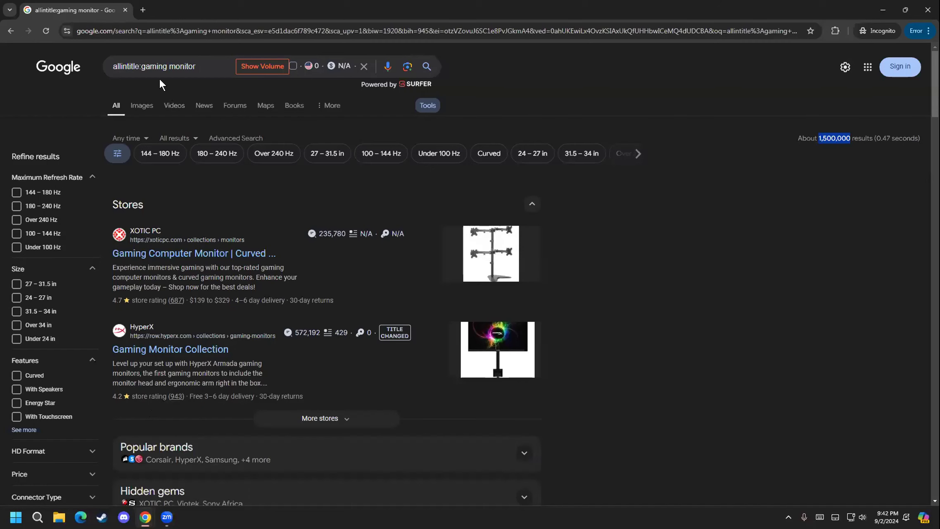
{"action": "left_click", "coordinate": [165, 65]}
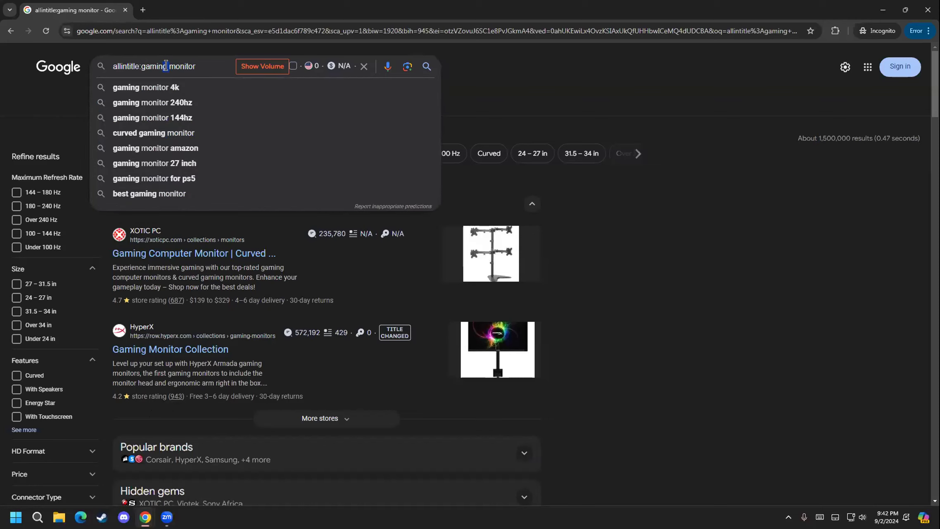
{"action": "left_click_drag", "start_coordinate": [164, 65], "coordinate": [53, 77]}
{"action": "type", "text": "exter"}
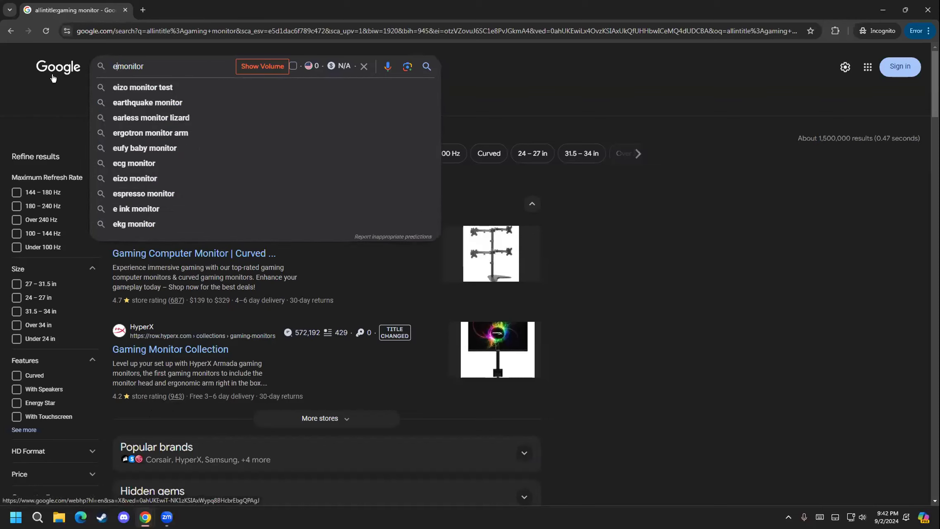
{"action": "type", "text": "nal"}
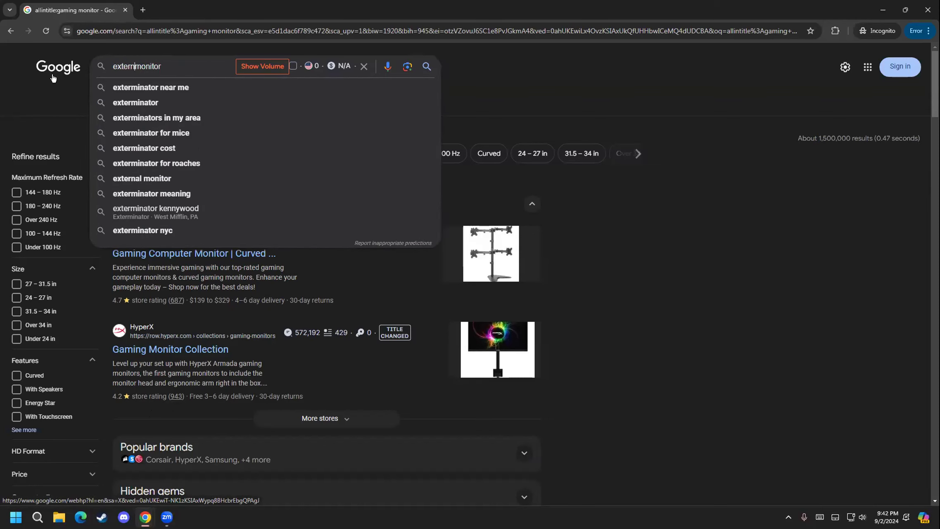
{"action": "key", "text": "Return"}
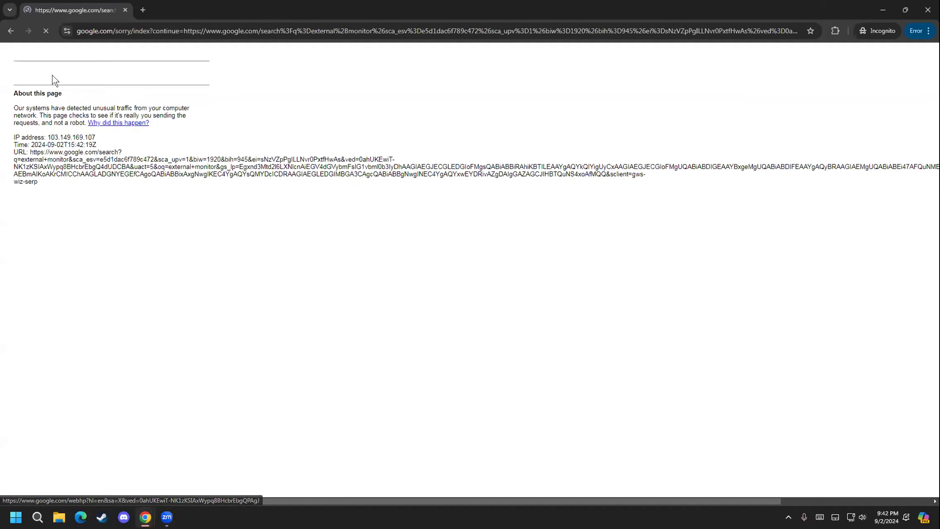
- Open the CAPTCHA check, then leave it and load the Google home page google.com/webhp?authuser=1
{"action": "left_click", "coordinate": [54, 91]}
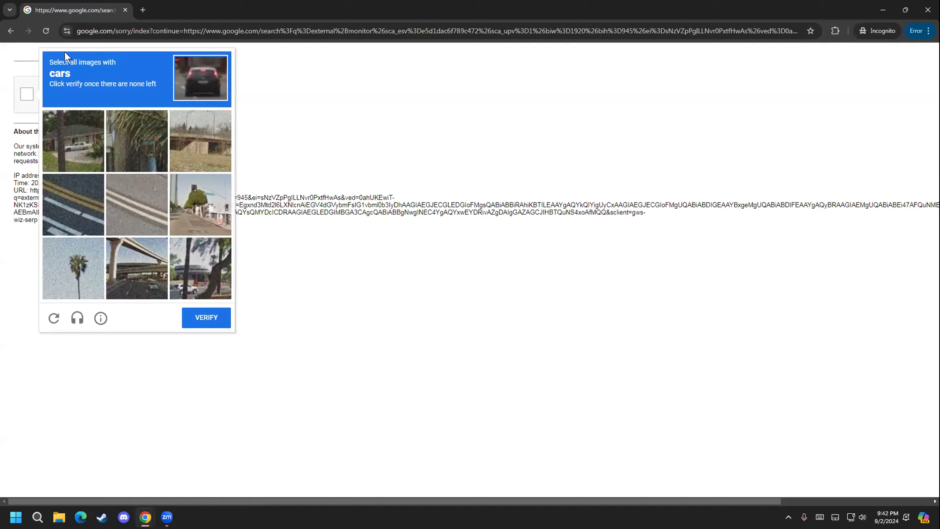
{"action": "left_click", "coordinate": [121, 31]}
{"action": "left_click", "coordinate": [121, 50]}
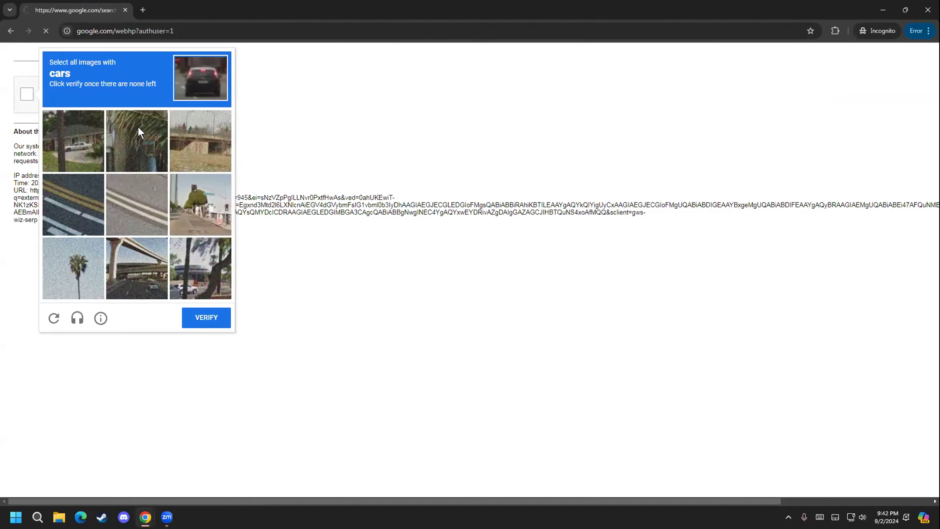
- Close the blocked incognito window, open a new incognito window and search for "google"
{"action": "left_click", "coordinate": [928, 10]}
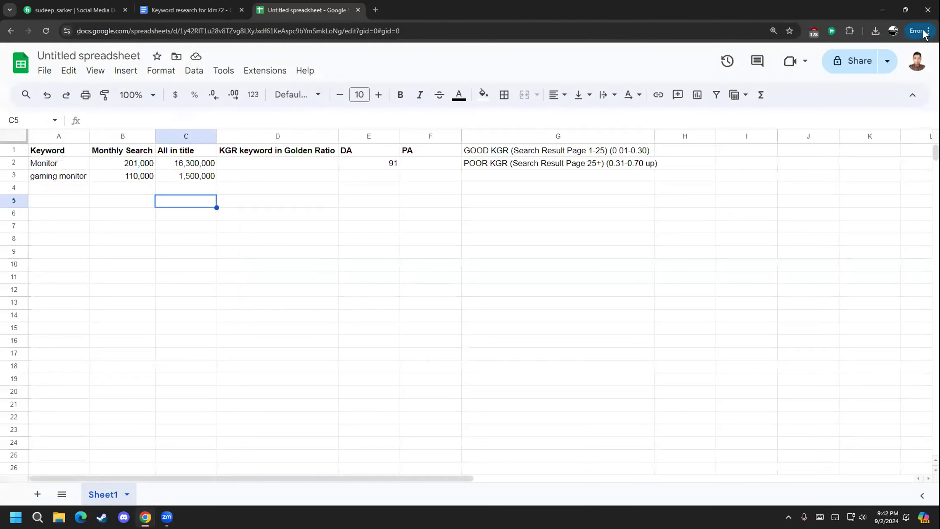
{"action": "left_click", "coordinate": [924, 31]}
{"action": "left_click", "coordinate": [806, 91]}
{"action": "type", "text": "g"}
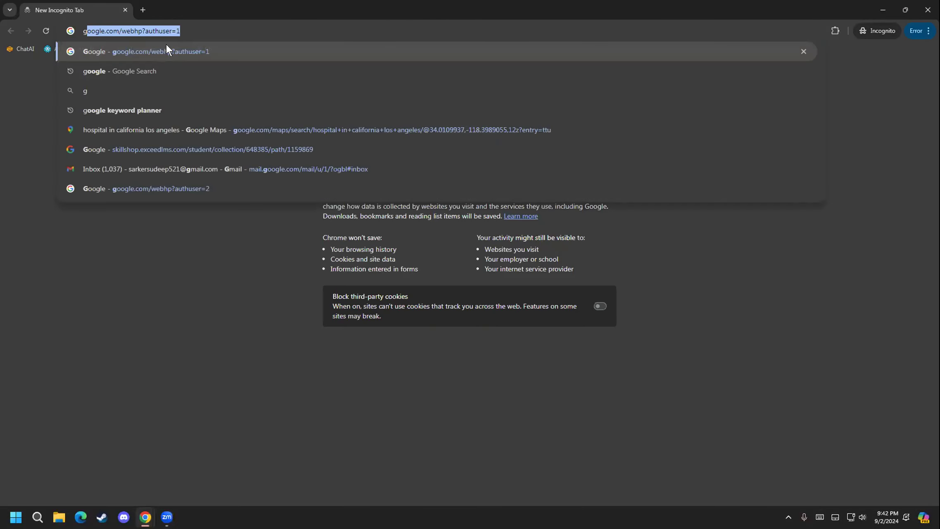
{"action": "left_click", "coordinate": [143, 70]}
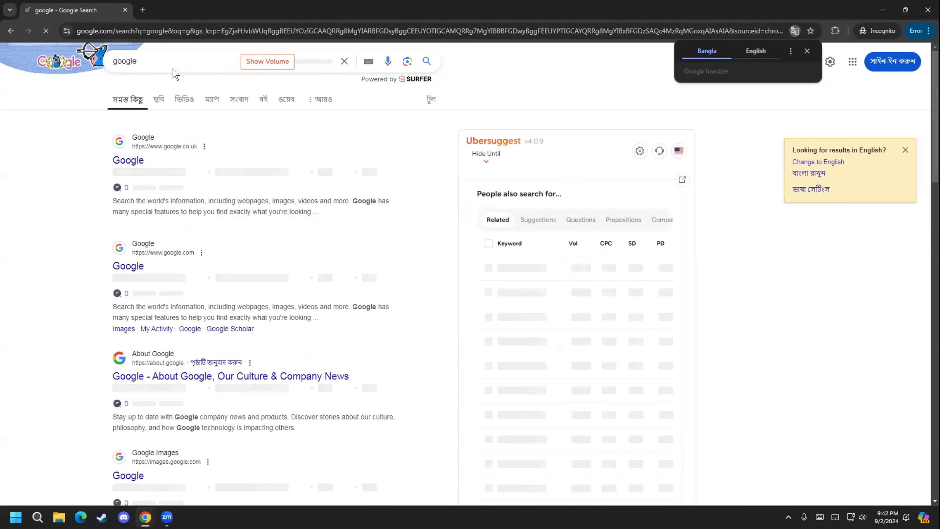
- Replace the query with "external monitor" and run the suggested search for exactly that phrase
{"action": "double_click", "coordinate": [137, 61]}
{"action": "type", "text": "exter"}
{"action": "key", "text": "BackSpace"}
{"action": "key", "text": "BackSpace"}
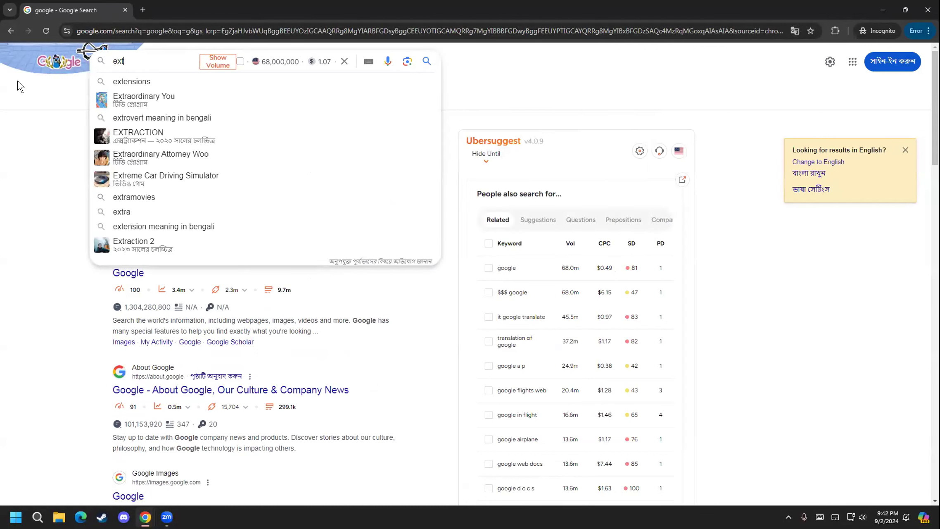
{"action": "type", "text": "a"}
{"action": "key", "text": "BackSpace"}
{"action": "type", "text": "er"}
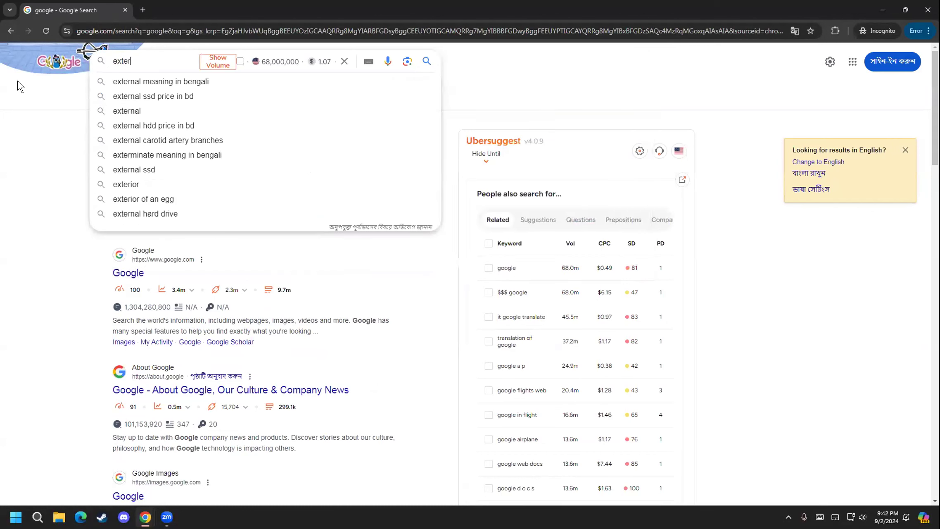
{"action": "key", "text": "Down"}
{"action": "key", "text": "Down"}
{"action": "key", "text": "Down"}
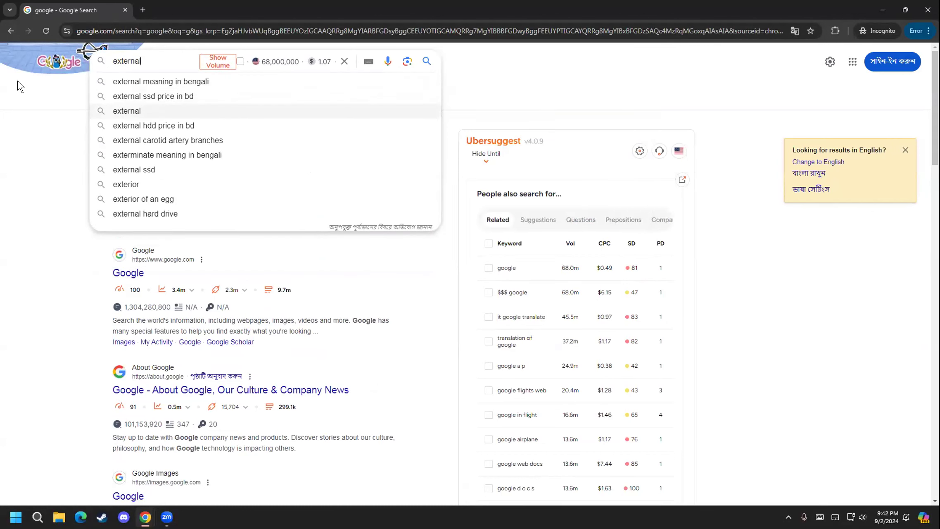
{"action": "type", "text": "monitor"}
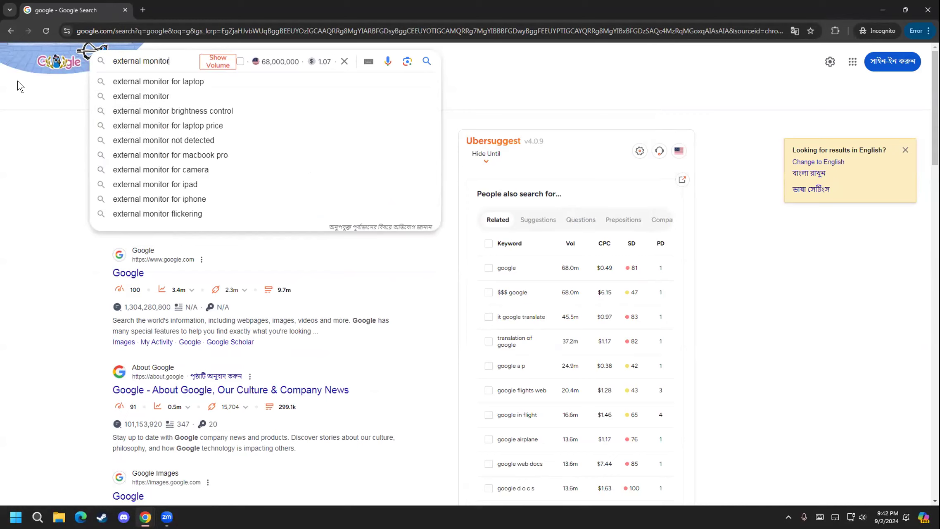
{"action": "type", "text": " for l"}
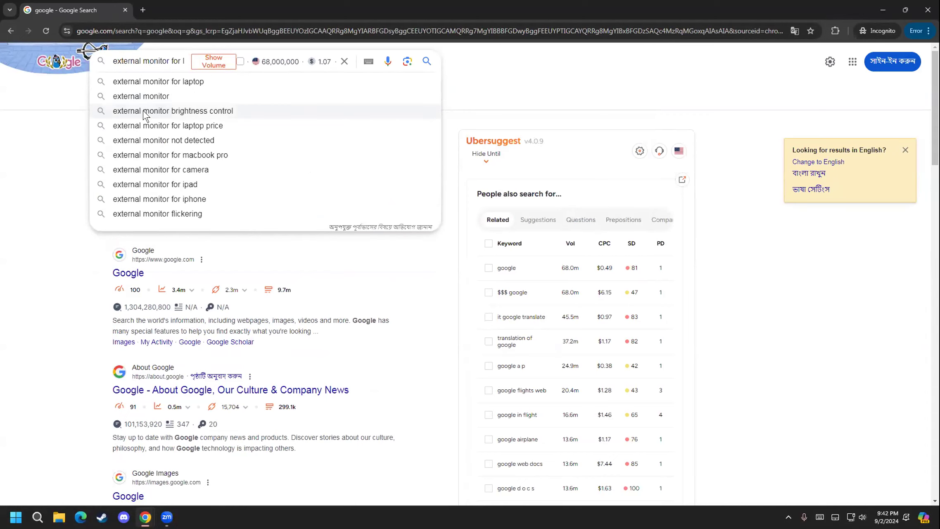
{"action": "left_click", "coordinate": [144, 98]}
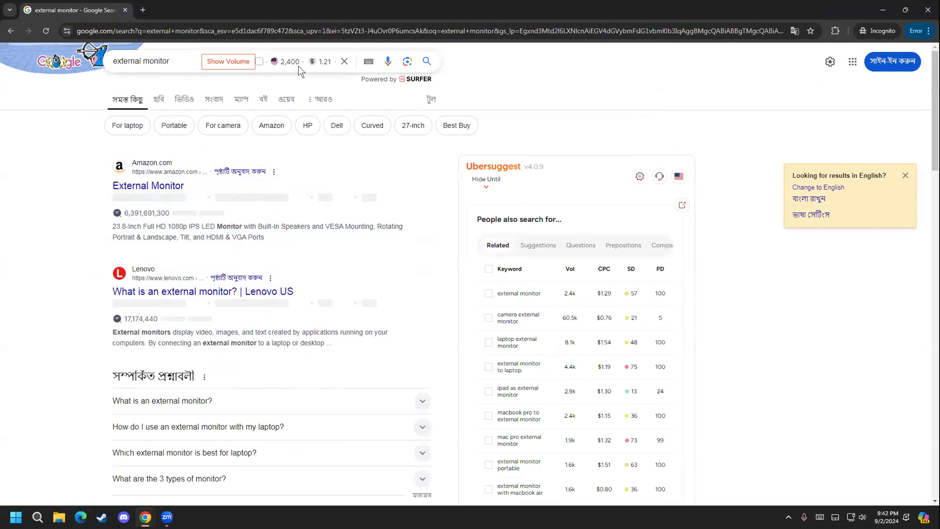
- Copy the Keyword Surfer search volume shown for "external monitor"
{"action": "double_click", "coordinate": [286, 58]}
{"action": "right_click", "coordinate": [285, 59]}
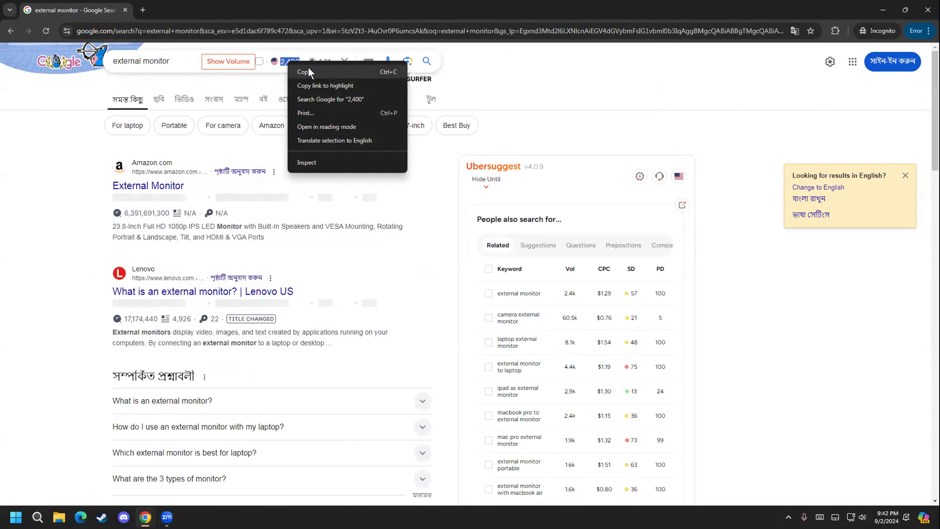
{"action": "left_click", "coordinate": [308, 71]}
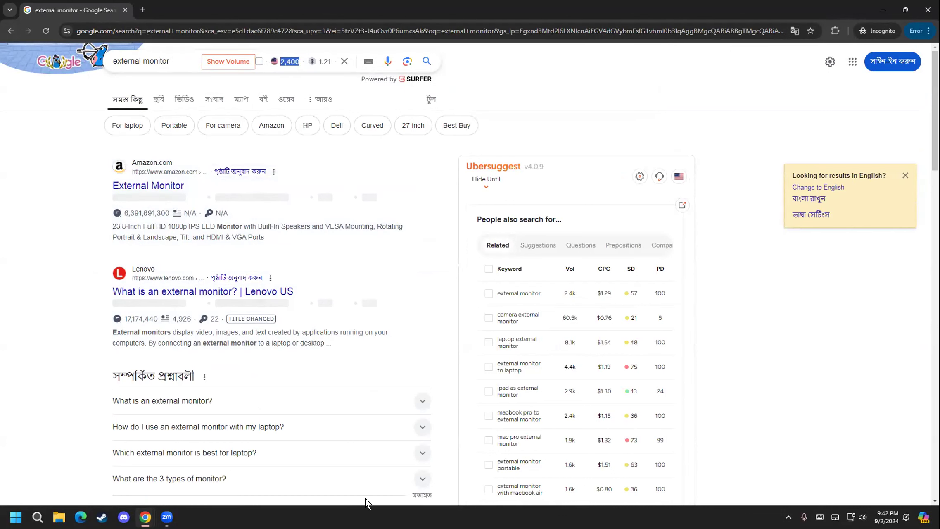
- Switch to the keyword spreadsheet and enter "external monitor" as the keyword in cell A4
{"action": "mouse_move", "coordinate": [144, 514]}
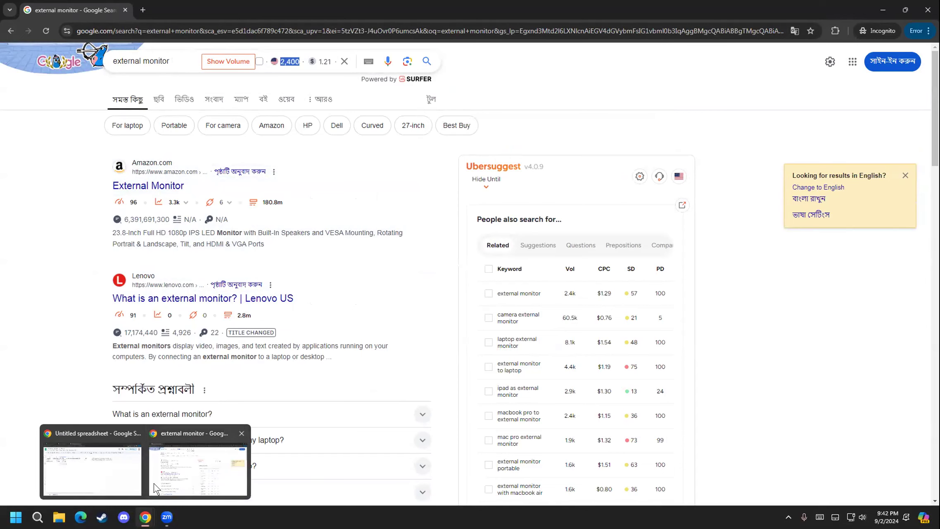
{"action": "left_click", "coordinate": [101, 468]}
{"action": "left_click", "coordinate": [62, 187]}
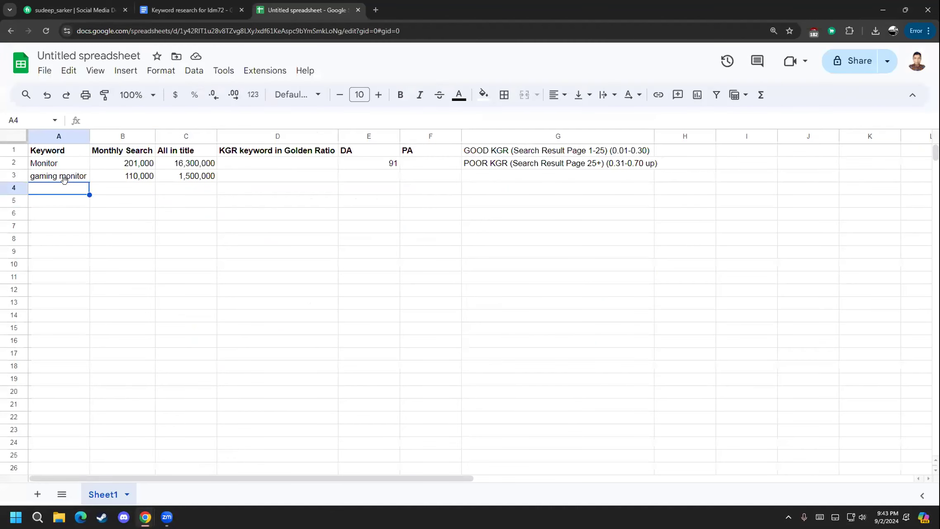
{"action": "double_click", "coordinate": [59, 184]}
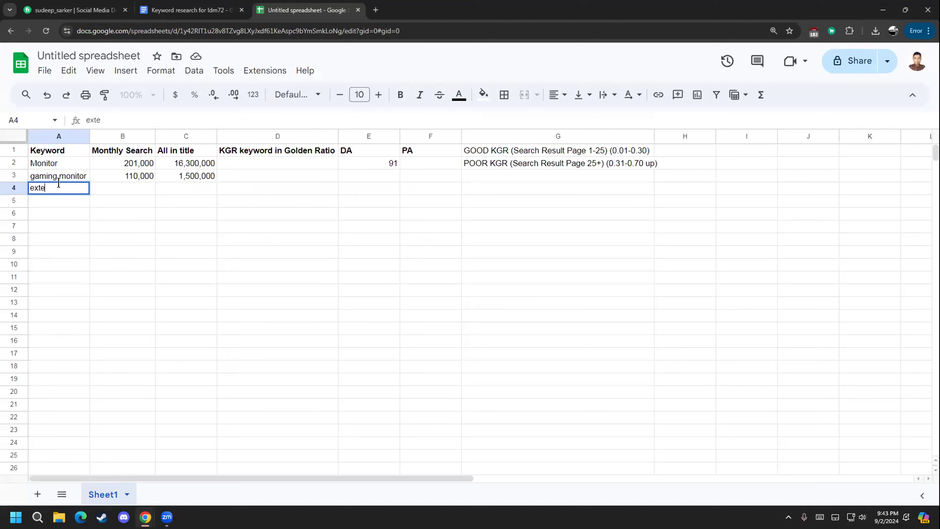
{"action": "type", "text": "external monitor"}
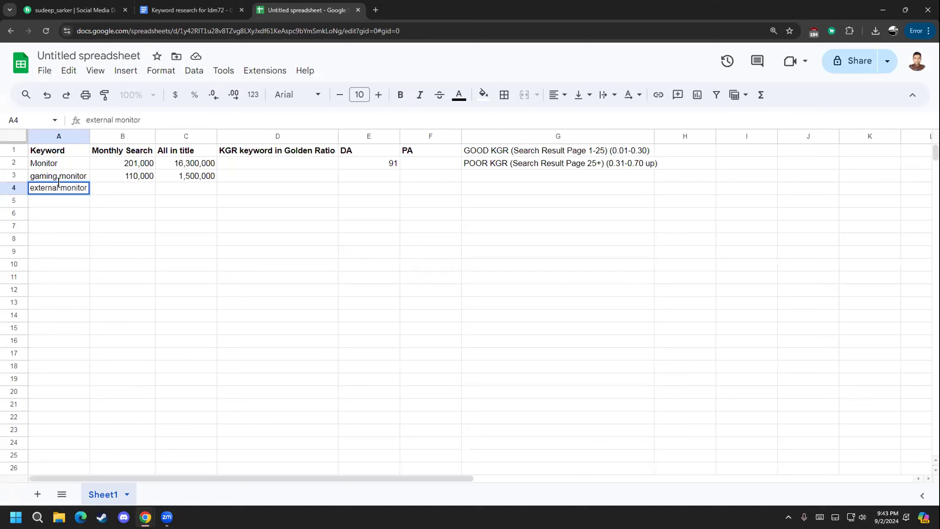
- Paste the copied search volume into cell B4 and remove the extra line break so it reads 2,400
{"action": "left_click", "coordinate": [126, 188]}
{"action": "double_click", "coordinate": [120, 193]}
{"action": "key", "text": "ctrl+v"}
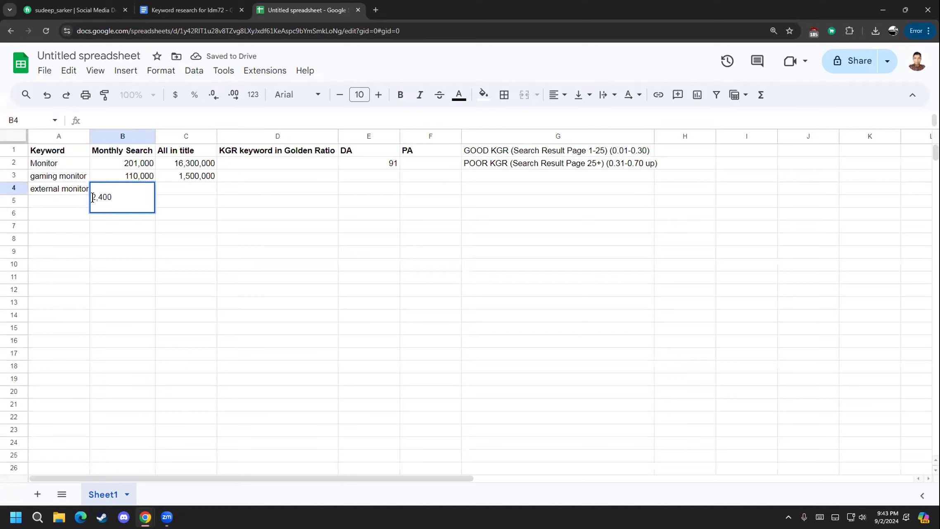
{"action": "key", "text": "BackSpace"}
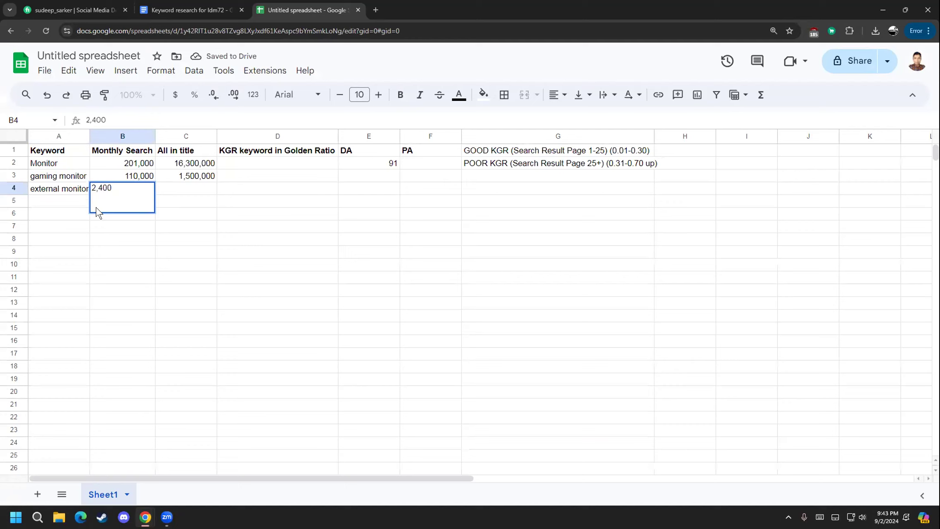
{"action": "left_click", "coordinate": [96, 253]}
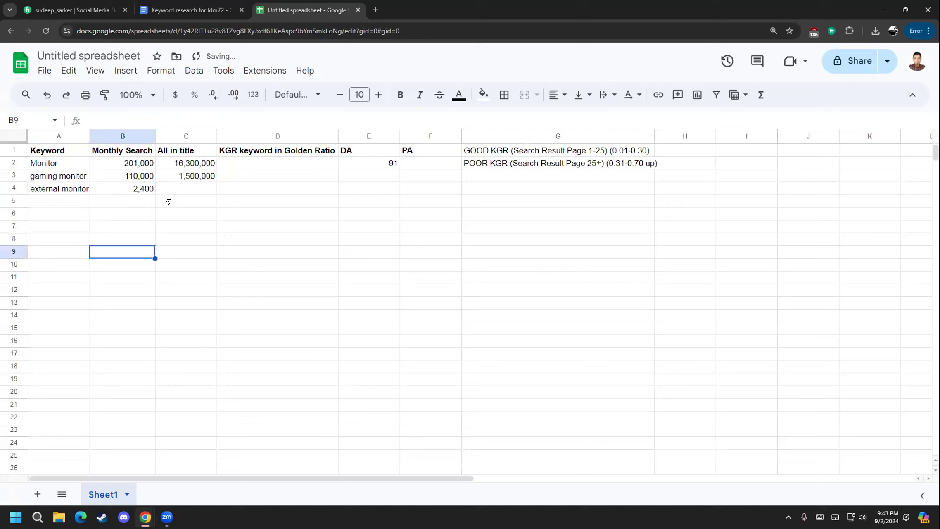
- Return to the Google search window, search for "allintitle:external monitor", display the number of results and select that number
{"action": "mouse_move", "coordinate": [144, 516]}
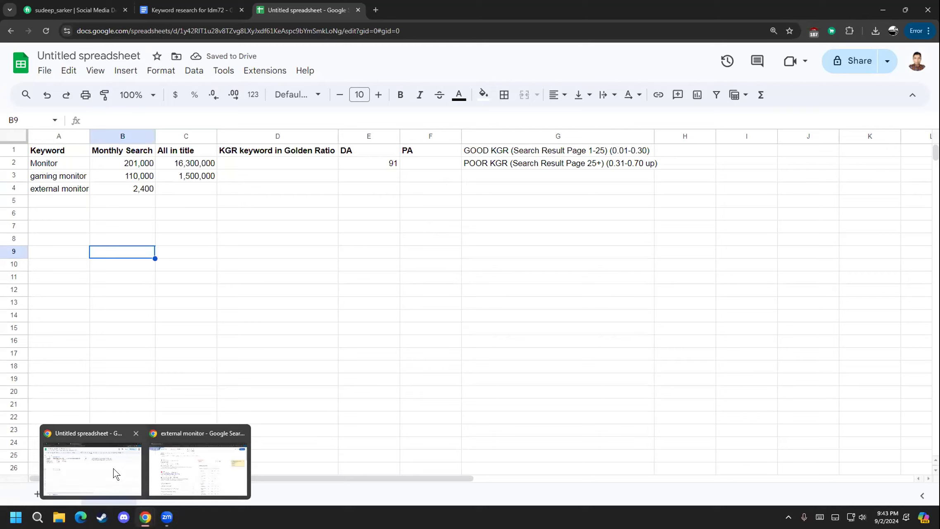
{"action": "left_click", "coordinate": [226, 450]}
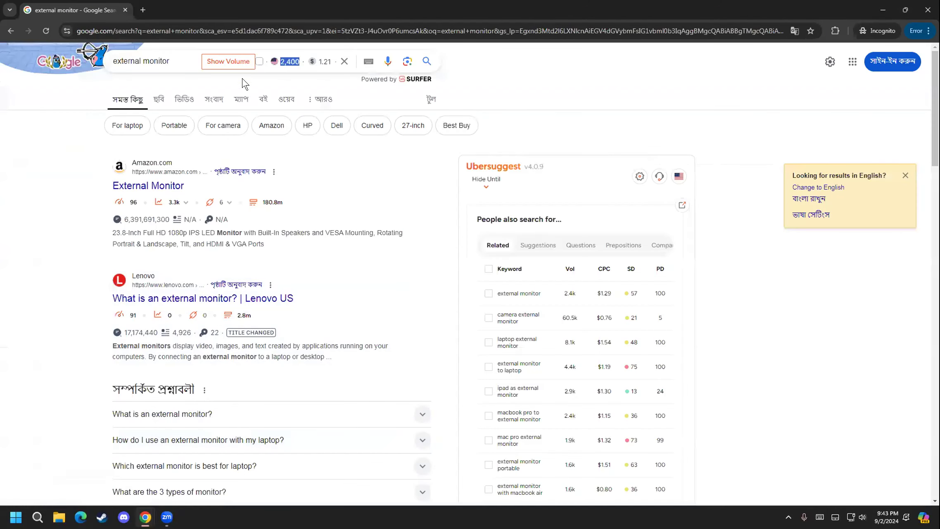
{"action": "left_click", "coordinate": [111, 60]}
{"action": "type", "text": "aa"}
{"action": "key", "text": "BackSpace"}
{"action": "type", "text": "llin"}
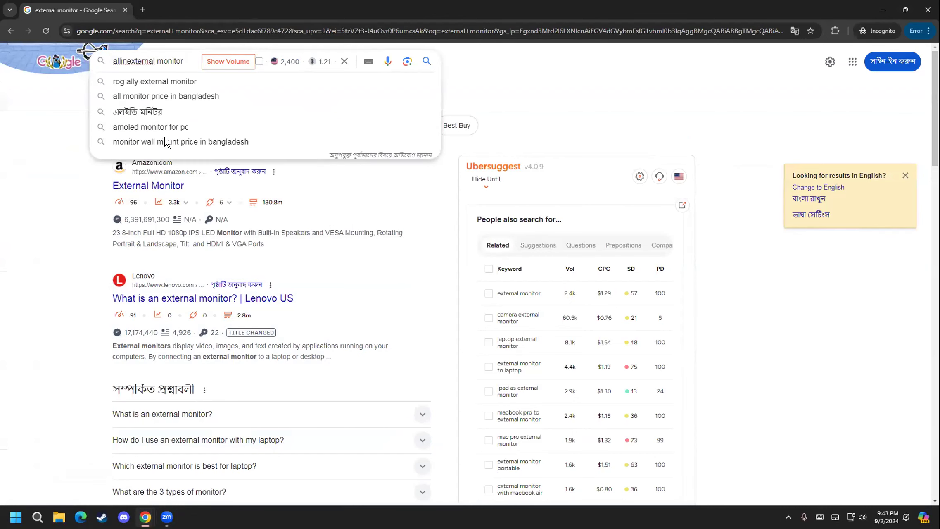
{"action": "type", "text": "title"}
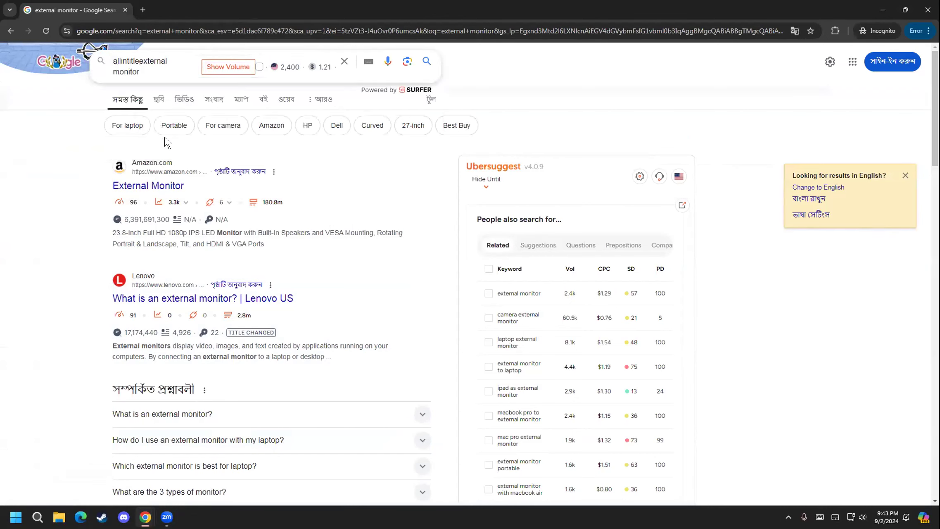
{"action": "type", "text": ":"}
{"action": "key", "text": "Return"}
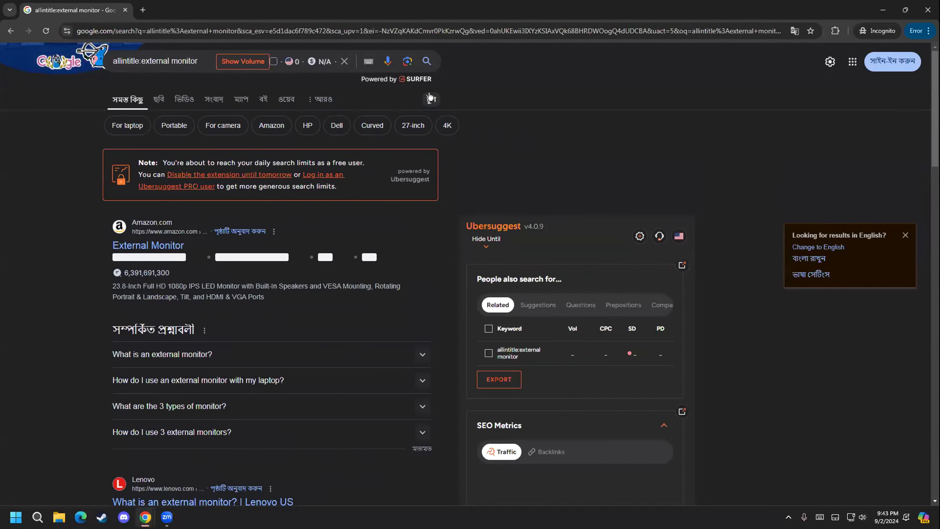
{"action": "left_click", "coordinate": [430, 98]}
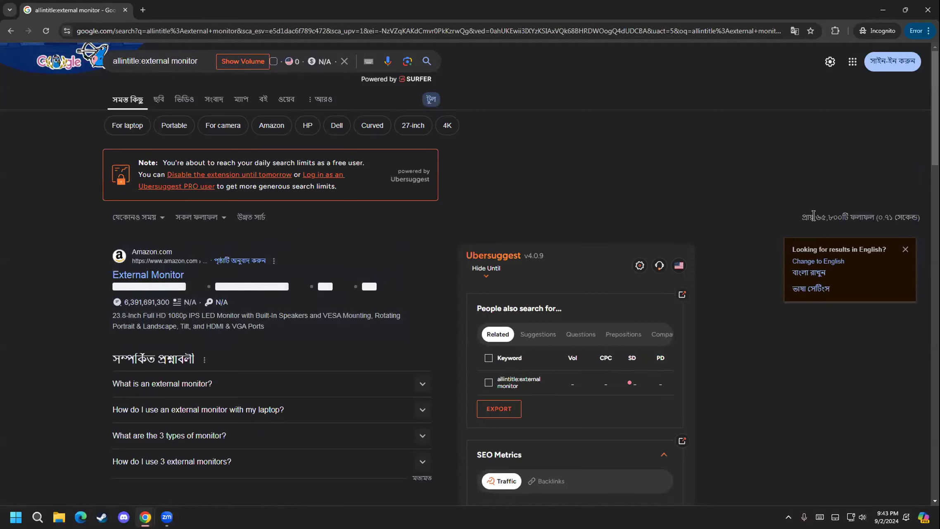
{"action": "left_click_drag", "start_coordinate": [813, 215], "coordinate": [838, 219]}
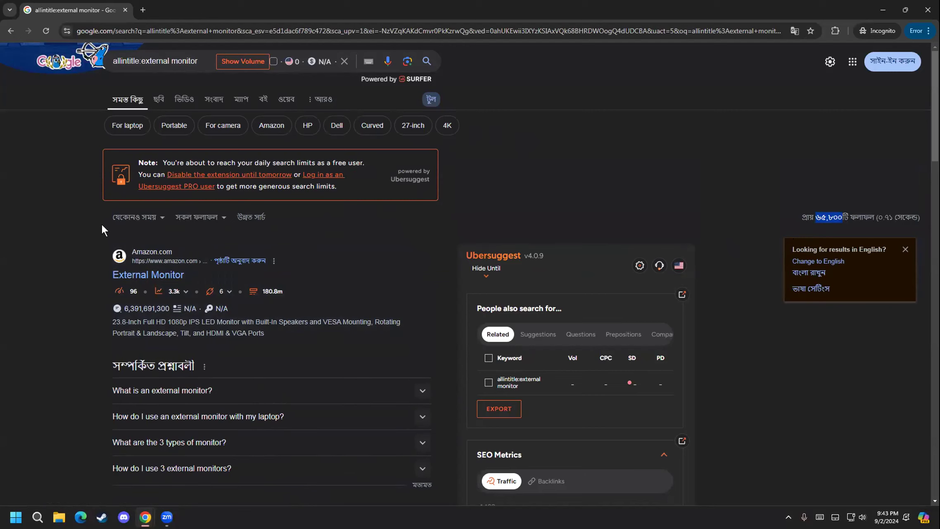
- Copy the selected allintitle result count and paste it into cell C4 of the keyword spreadsheet
{"action": "right_click", "coordinate": [828, 218]}
{"action": "left_click", "coordinate": [807, 230]}
{"action": "mouse_move", "coordinate": [153, 507]}
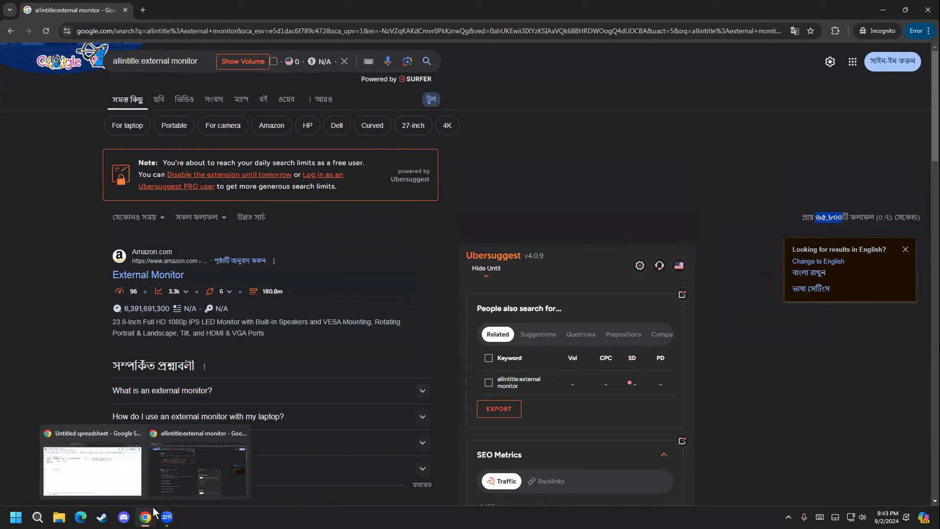
{"action": "left_click", "coordinate": [88, 453]}
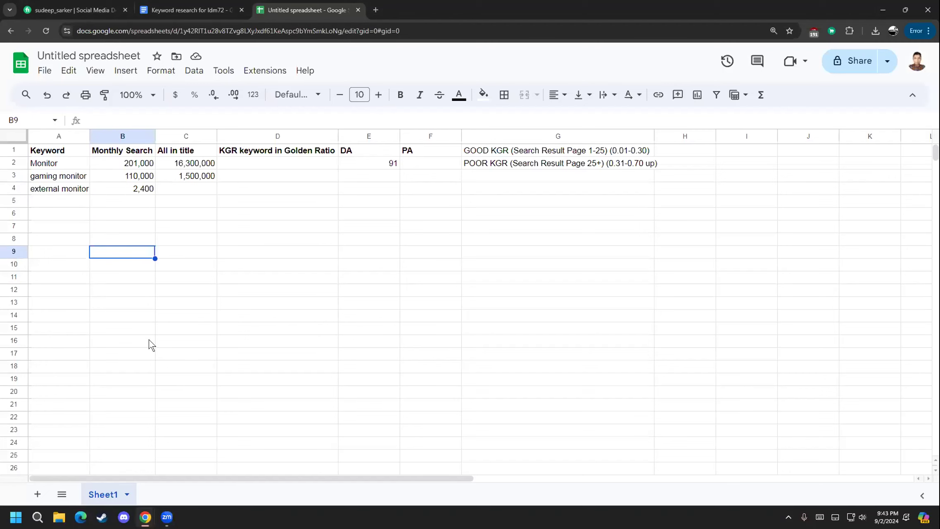
{"action": "left_click", "coordinate": [192, 189]}
{"action": "type", "text": "৬৫,৮০০"}
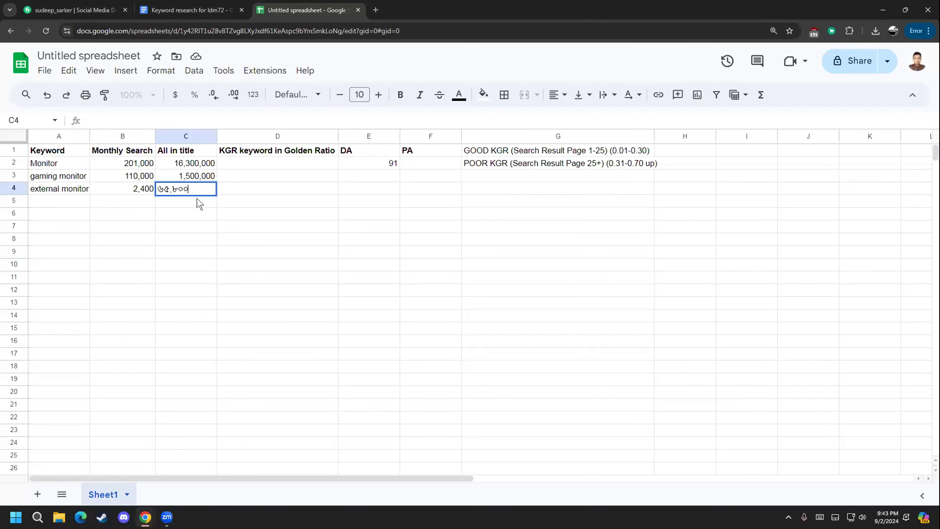
{"action": "left_click", "coordinate": [197, 217]}
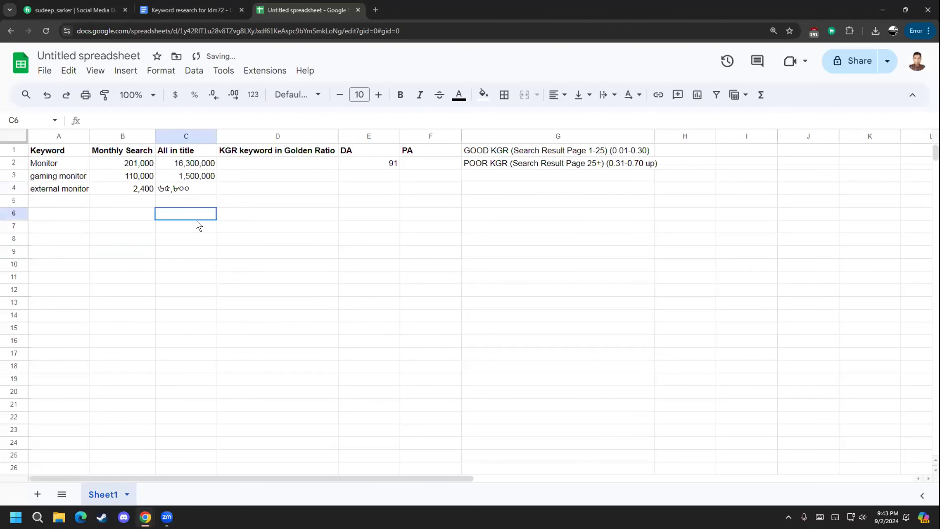
- Replace the Bengali-digit entry in the All in title cell for "external monitor" with 65800
{"action": "left_click", "coordinate": [182, 189]}
{"action": "double_click", "coordinate": [197, 190]}
{"action": "left_click_drag", "start_coordinate": [197, 191], "coordinate": [138, 194]}
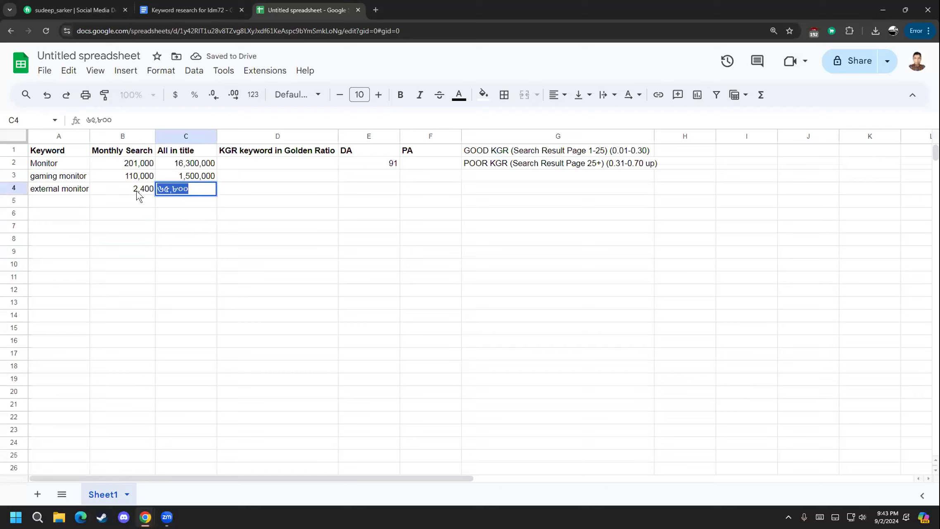
{"action": "type", "text": "65800"}
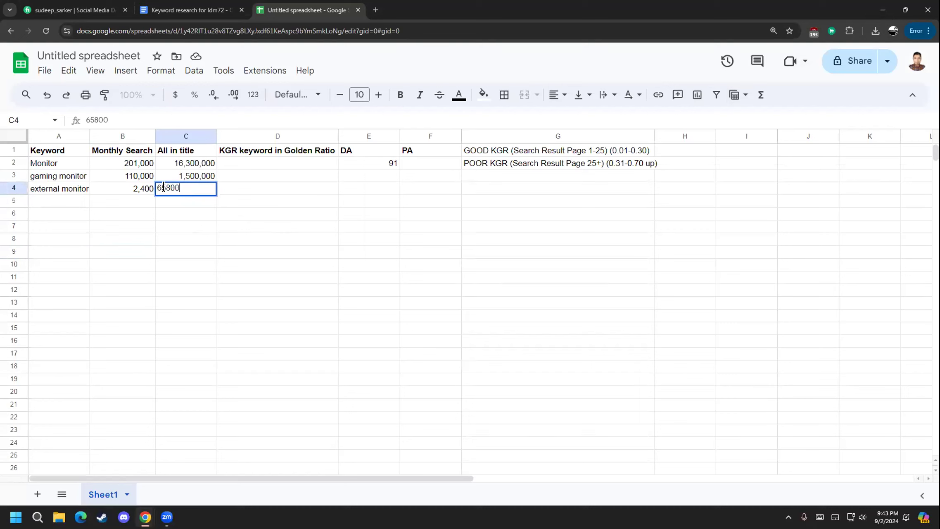
{"action": "left_click", "coordinate": [337, 189]}
- Go back to the Google results for "external monitor" and examine the sites' domain authority scores on the first two result pages
{"action": "left_click", "coordinate": [879, 10]}
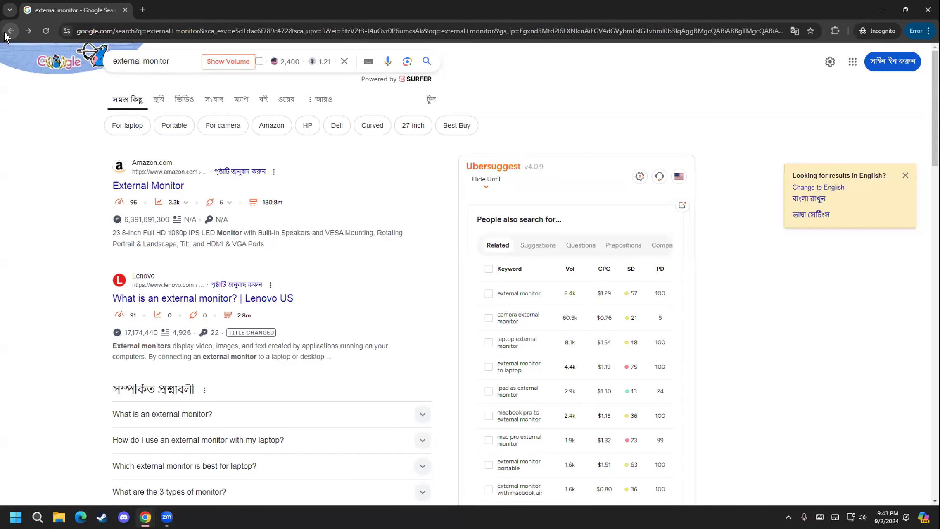
{"action": "scroll", "coordinate": [79, 326], "scroll_direction": "down", "scroll_amount": 6}
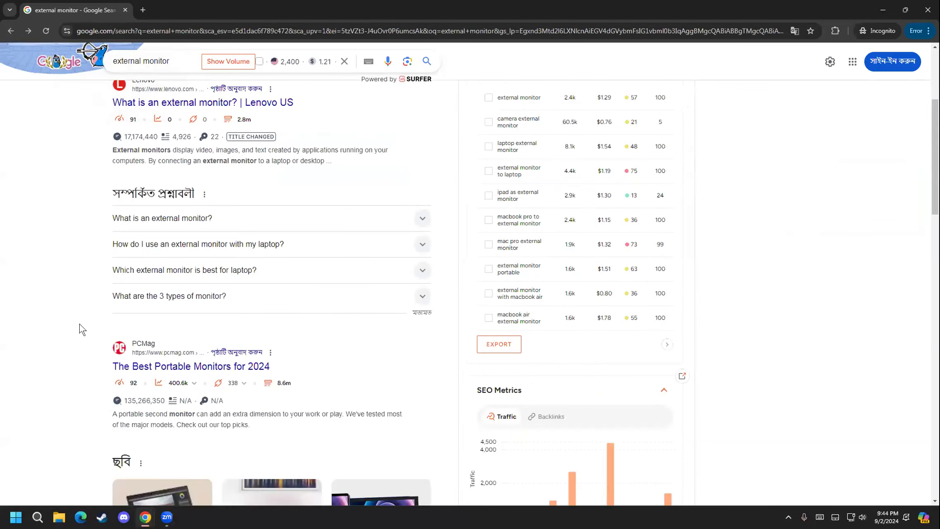
{"action": "mouse_move", "coordinate": [117, 295]}
{"action": "scroll", "coordinate": [99, 326], "scroll_direction": "down", "scroll_amount": 8}
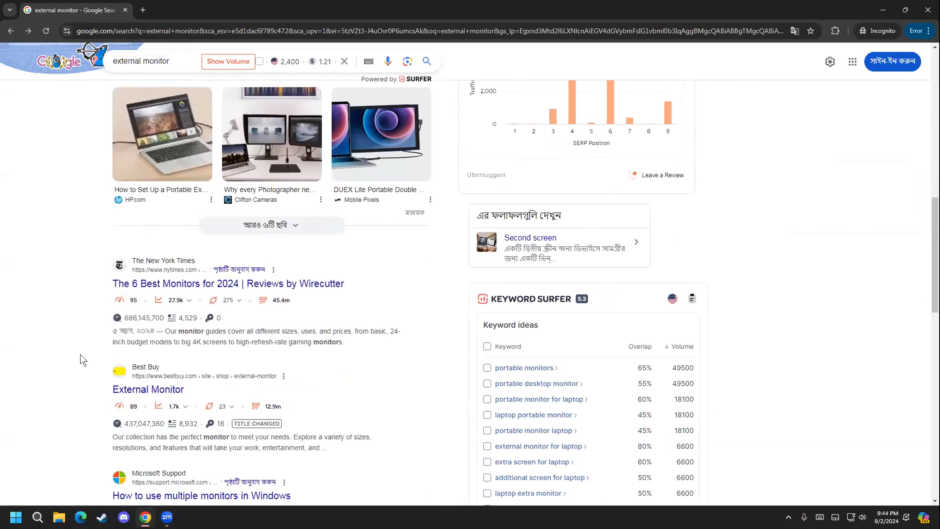
{"action": "scroll", "coordinate": [99, 327], "scroll_direction": "down", "scroll_amount": 5}
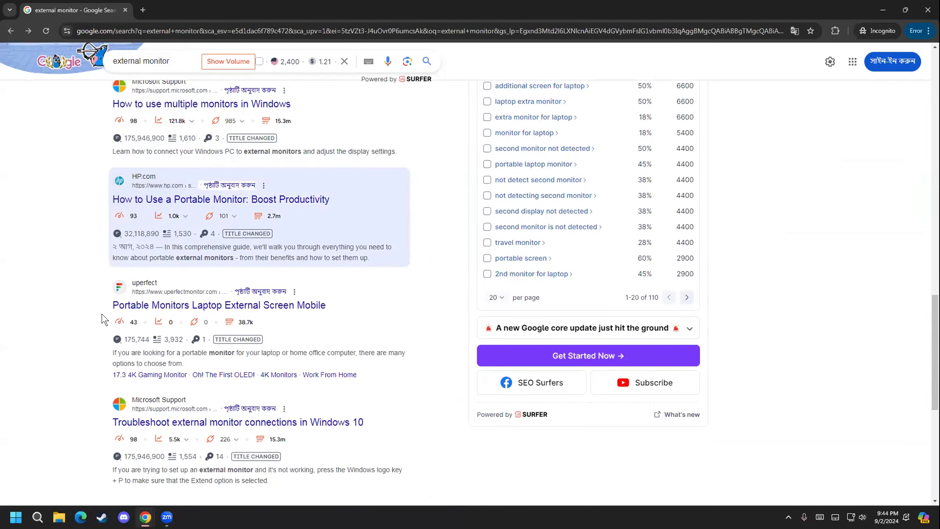
{"action": "scroll", "coordinate": [103, 319], "scroll_direction": "down", "scroll_amount": 3}
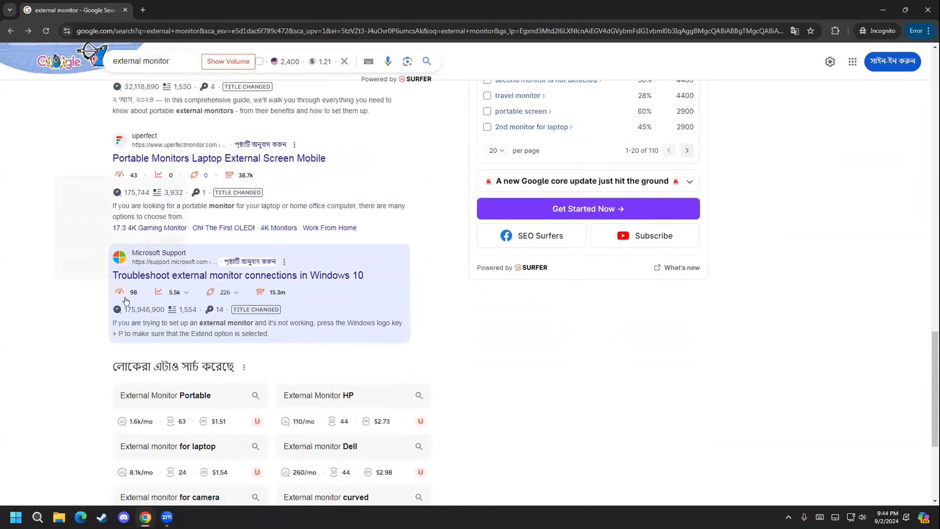
{"action": "scroll", "coordinate": [126, 301], "scroll_direction": "down", "scroll_amount": 4}
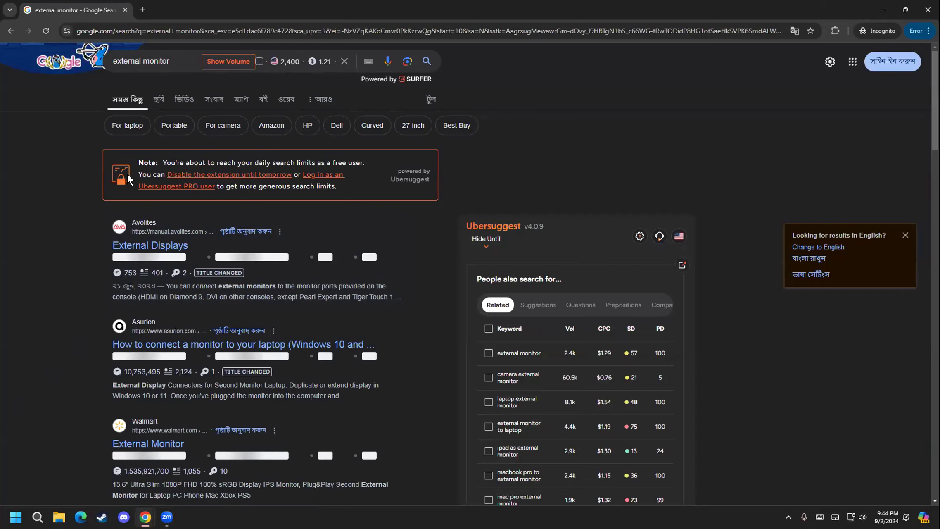
{"action": "scroll", "coordinate": [91, 320], "scroll_direction": "down", "scroll_amount": 4}
{"action": "scroll", "coordinate": [91, 321], "scroll_direction": "down", "scroll_amount": 6}
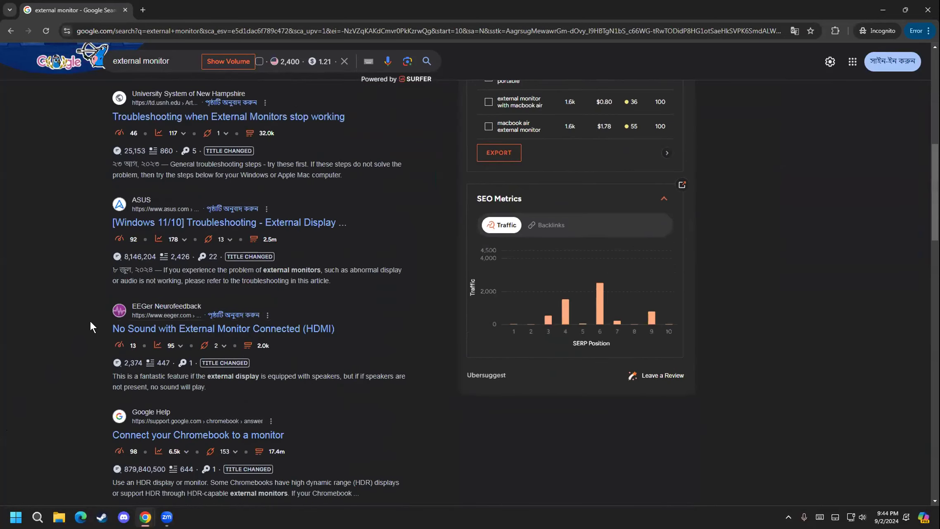
{"action": "scroll", "coordinate": [90, 321], "scroll_direction": "up", "scroll_amount": 3}
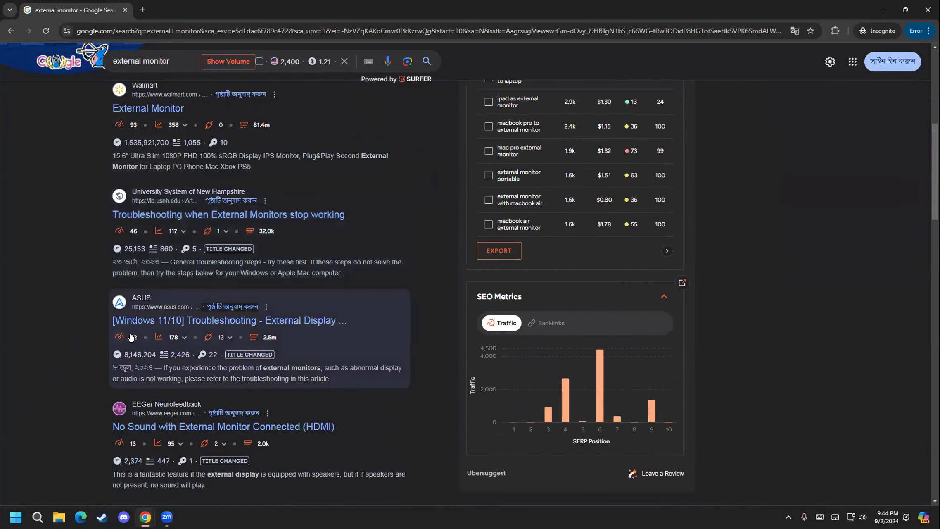
{"action": "scroll", "coordinate": [74, 438], "scroll_direction": "down", "scroll_amount": 4}
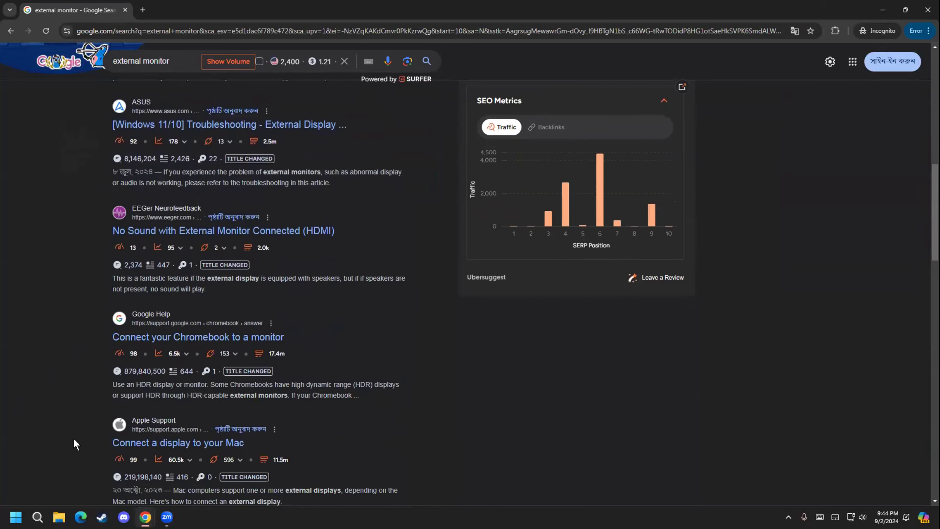
- Switch to the keyword spreadsheet and enter 96 as the DA for "external monitor" in cell E4
{"action": "mouse_move", "coordinate": [144, 517]}
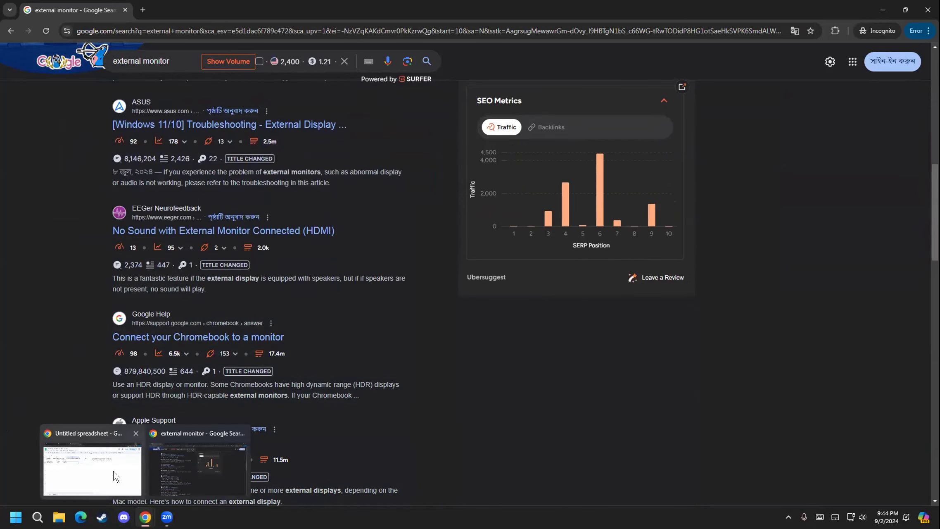
{"action": "left_click", "coordinate": [120, 473]}
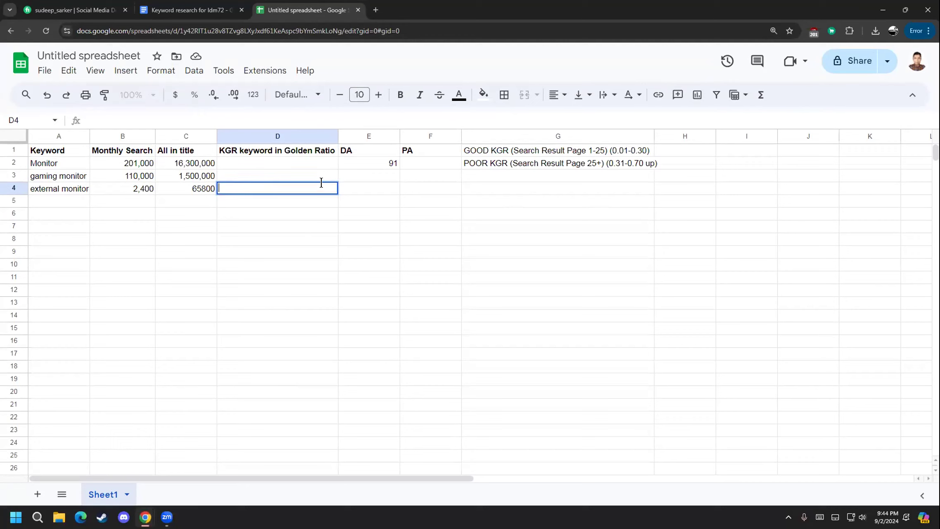
{"action": "left_click", "coordinate": [369, 177]}
{"action": "double_click", "coordinate": [376, 187]}
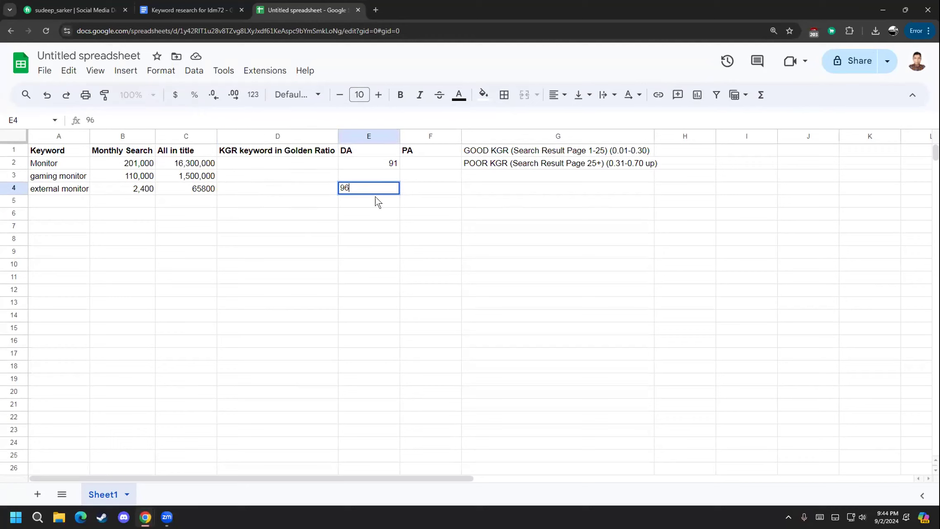
{"action": "left_click", "coordinate": [392, 240]}
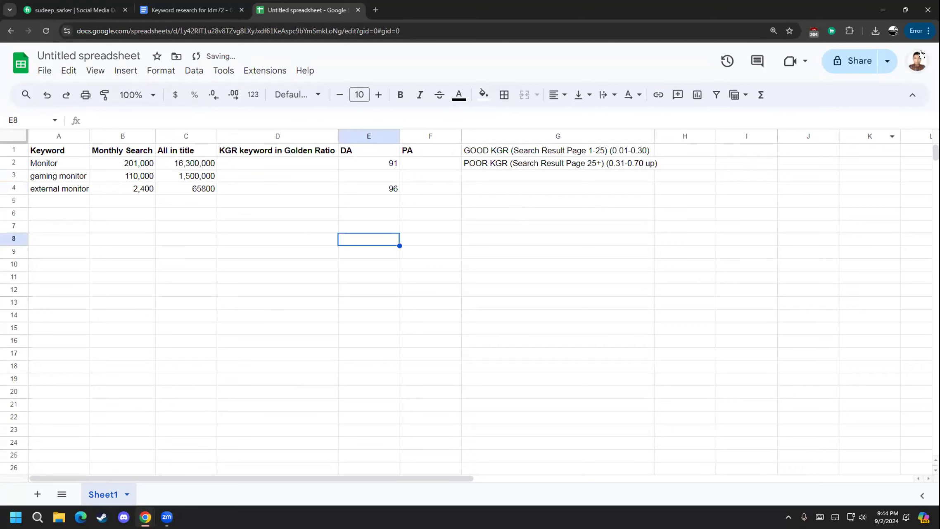
- Return to the Google search window and search for "gaming monitor"
{"action": "left_click", "coordinate": [884, 10]}
{"action": "scroll", "coordinate": [112, 301], "scroll_direction": "up", "scroll_amount": 15}
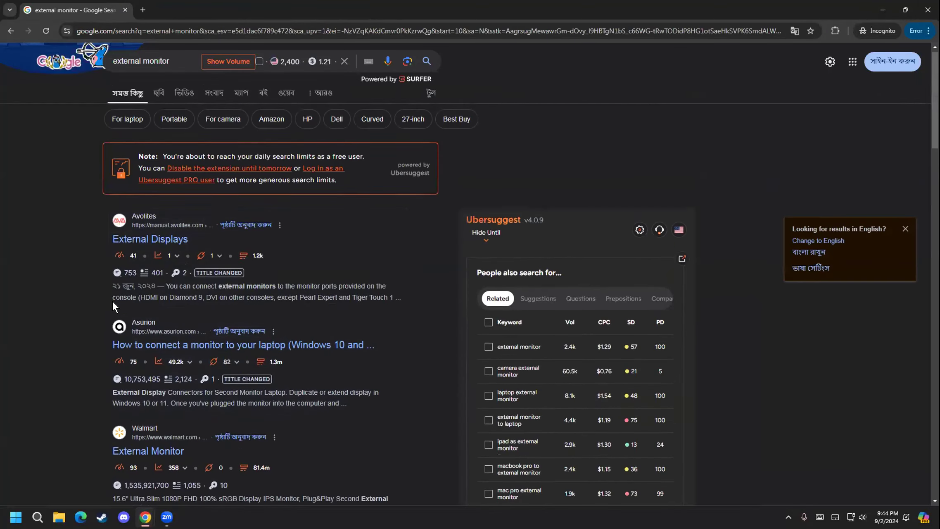
{"action": "left_click_drag", "start_coordinate": [175, 58], "coordinate": [2, 72]}
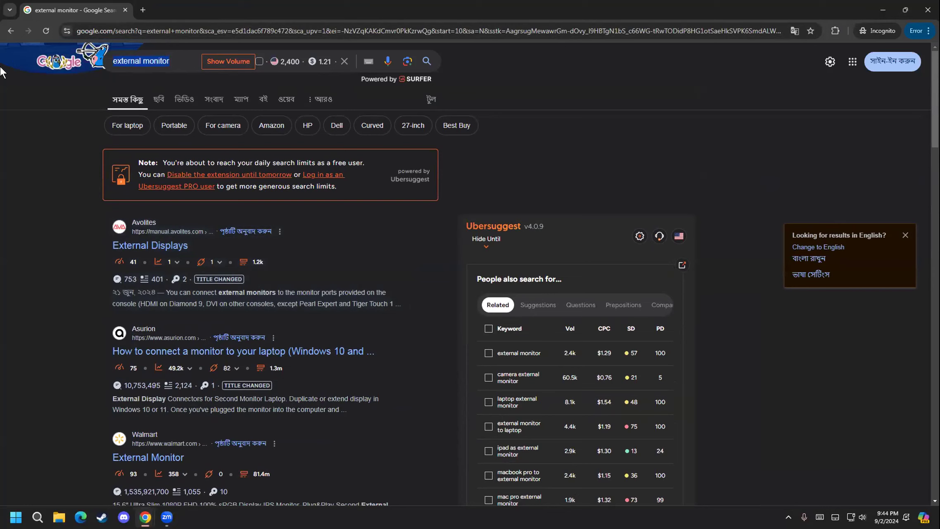
{"action": "type", "text": "gaming monitor"}
{"action": "key", "text": "Return"}
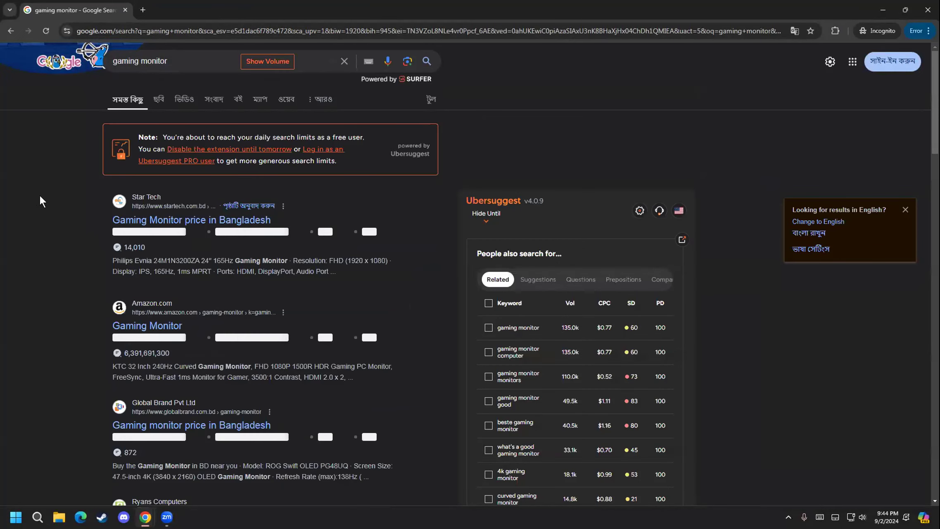
- Examine the domain authority scores of the sites on the first page of "gaming monitor" results
{"action": "scroll", "coordinate": [39, 195], "scroll_direction": "down", "scroll_amount": 1}
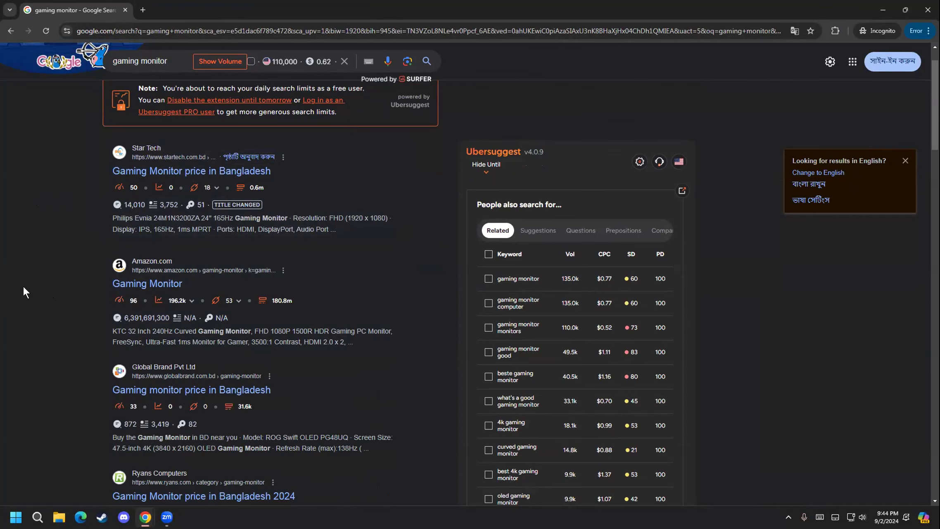
{"action": "scroll", "coordinate": [25, 339], "scroll_direction": "down", "scroll_amount": 5}
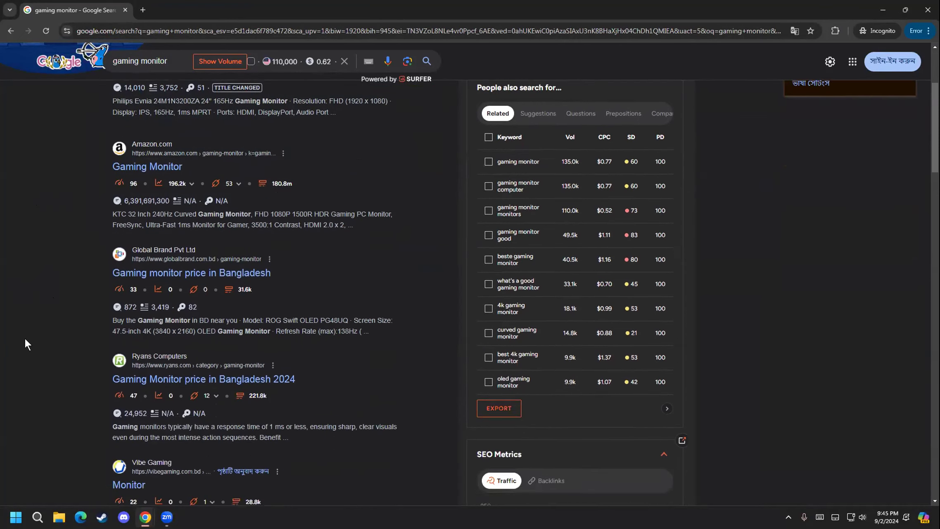
{"action": "scroll", "coordinate": [24, 344], "scroll_direction": "down", "scroll_amount": 2}
{"action": "scroll", "coordinate": [25, 344], "scroll_direction": "down", "scroll_amount": 3}
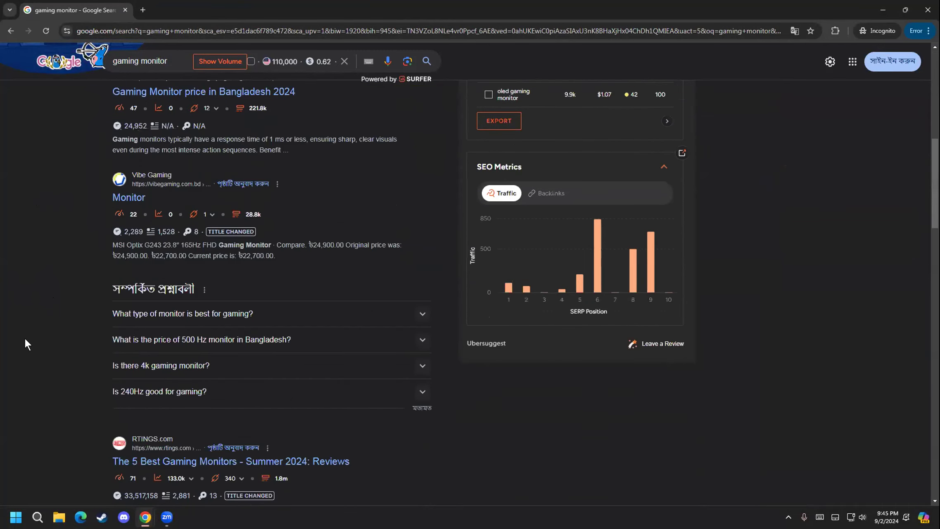
{"action": "scroll", "coordinate": [25, 344], "scroll_direction": "down", "scroll_amount": 3}
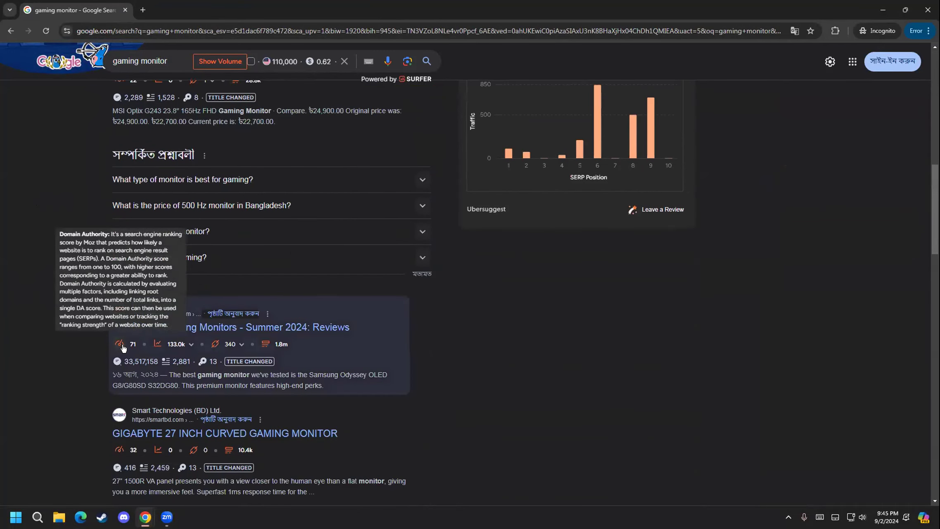
{"action": "scroll", "coordinate": [87, 382], "scroll_direction": "down", "scroll_amount": 2}
{"action": "scroll", "coordinate": [105, 393], "scroll_direction": "down", "scroll_amount": 2}
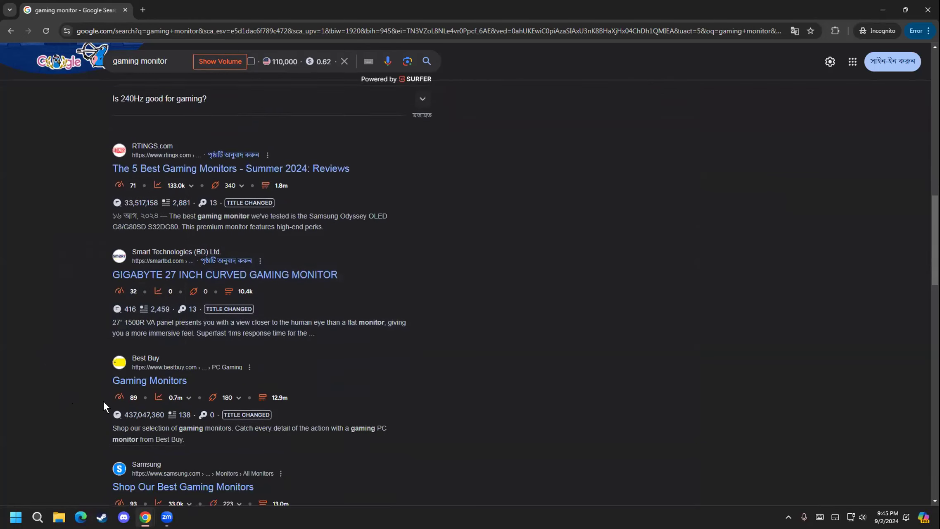
{"action": "mouse_move", "coordinate": [126, 363]}
{"action": "scroll", "coordinate": [65, 449], "scroll_direction": "up", "scroll_amount": 2}
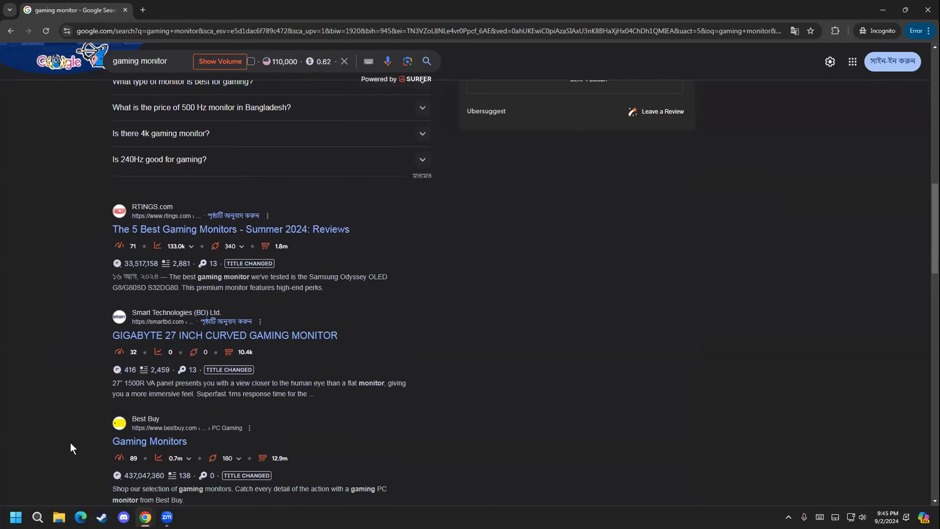
{"action": "mouse_move", "coordinate": [128, 245]}
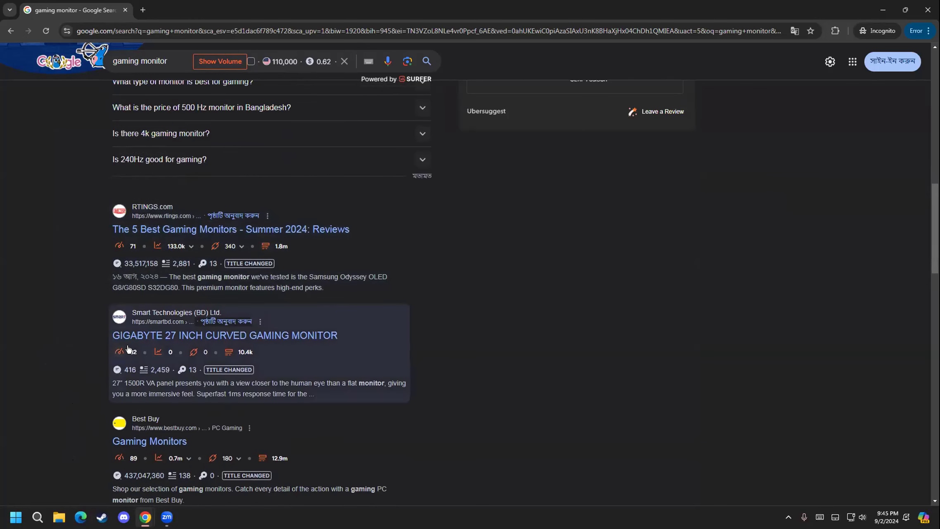
{"action": "scroll", "coordinate": [95, 379], "scroll_direction": "up", "scroll_amount": 5}
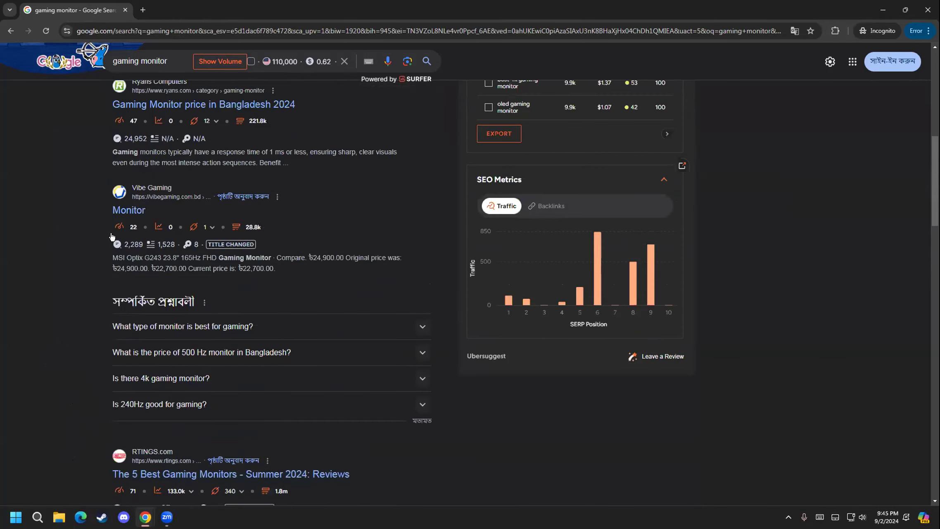
{"action": "scroll", "coordinate": [111, 237], "scroll_direction": "up", "scroll_amount": 3}
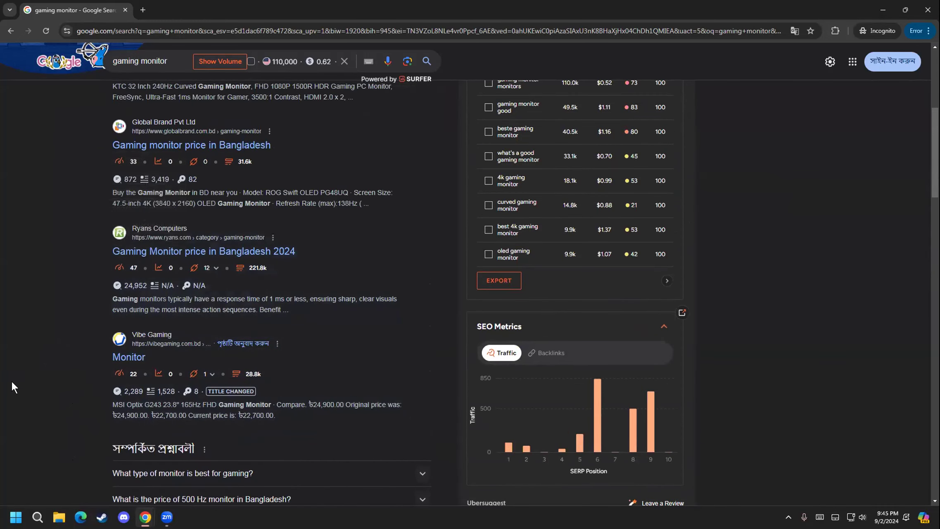
{"action": "scroll", "coordinate": [14, 398], "scroll_direction": "down", "scroll_amount": 11}
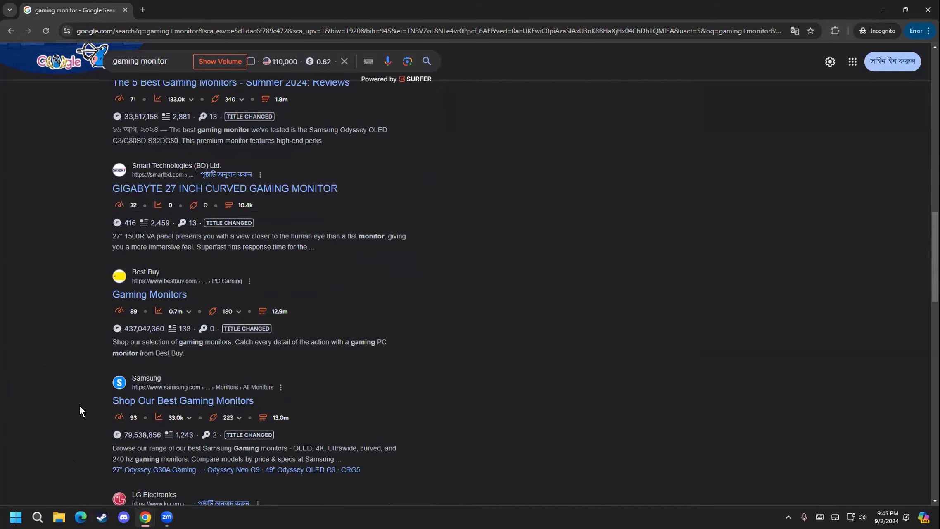
{"action": "scroll", "coordinate": [79, 406], "scroll_direction": "down", "scroll_amount": 6}
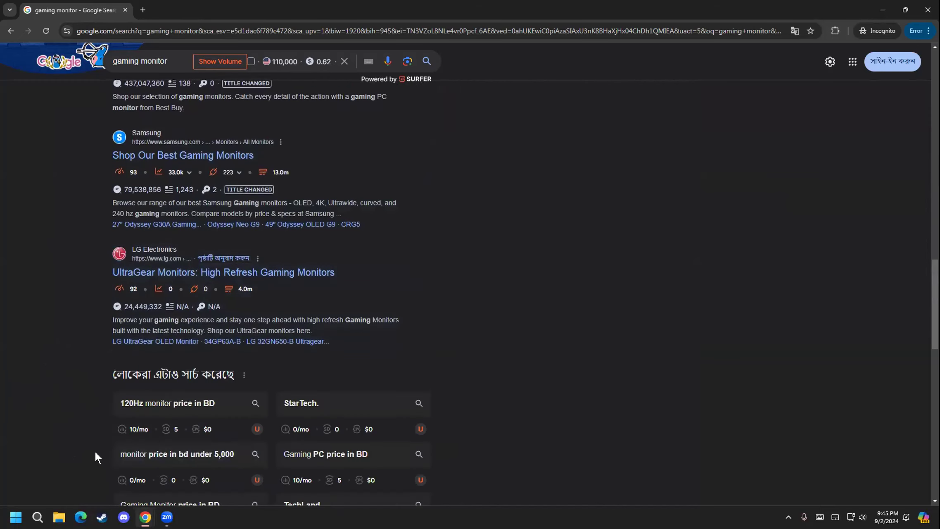
- Open the second page of "gaming monitor" results and examine the domain authority scores of the listed sites
{"action": "scroll", "coordinate": [94, 451], "scroll_direction": "down", "scroll_amount": 5}
{"action": "left_click", "coordinate": [341, 446]}
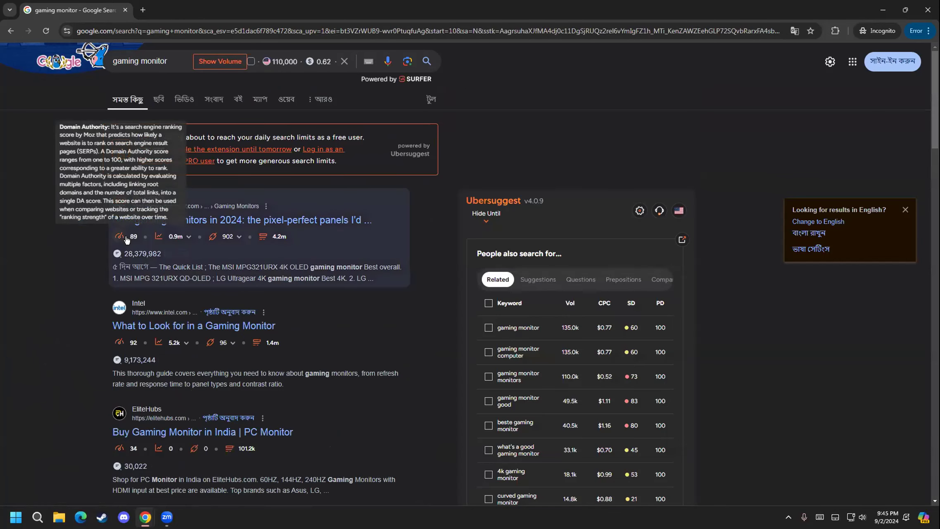
{"action": "scroll", "coordinate": [127, 239], "scroll_direction": "down", "scroll_amount": 2}
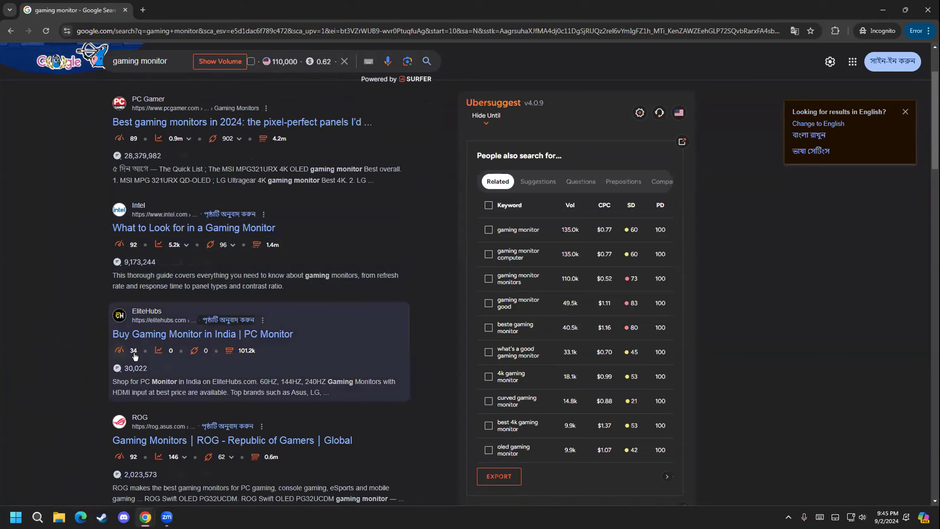
{"action": "scroll", "coordinate": [132, 351], "scroll_direction": "down", "scroll_amount": 5}
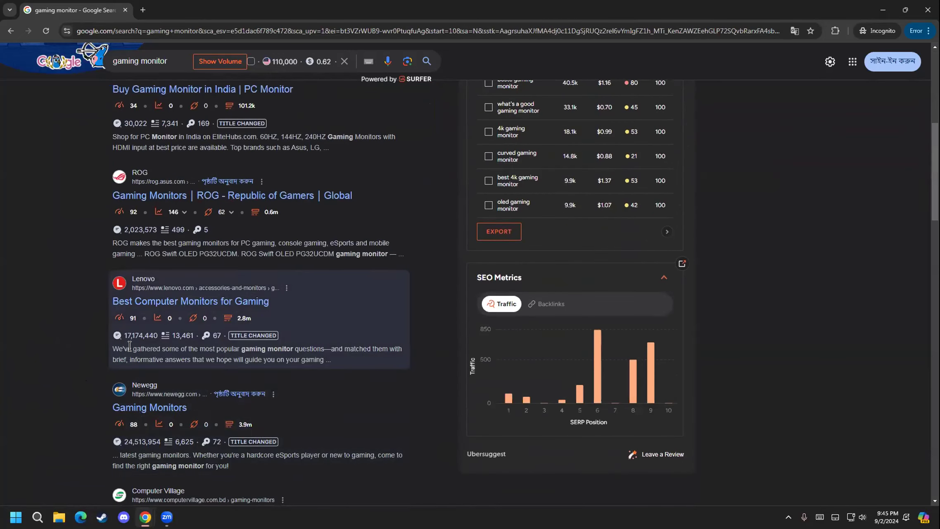
{"action": "scroll", "coordinate": [130, 355], "scroll_direction": "down", "scroll_amount": 3}
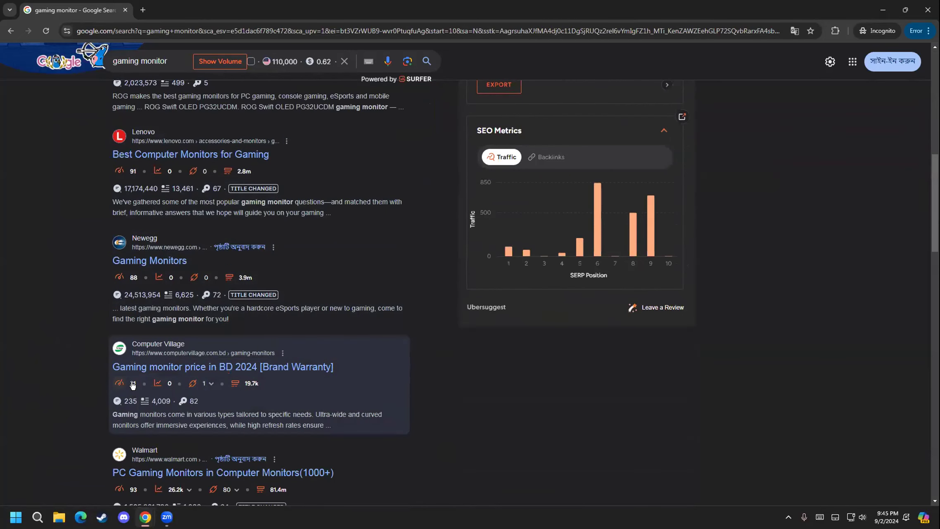
{"action": "scroll", "coordinate": [132, 385], "scroll_direction": "down", "scroll_amount": 4}
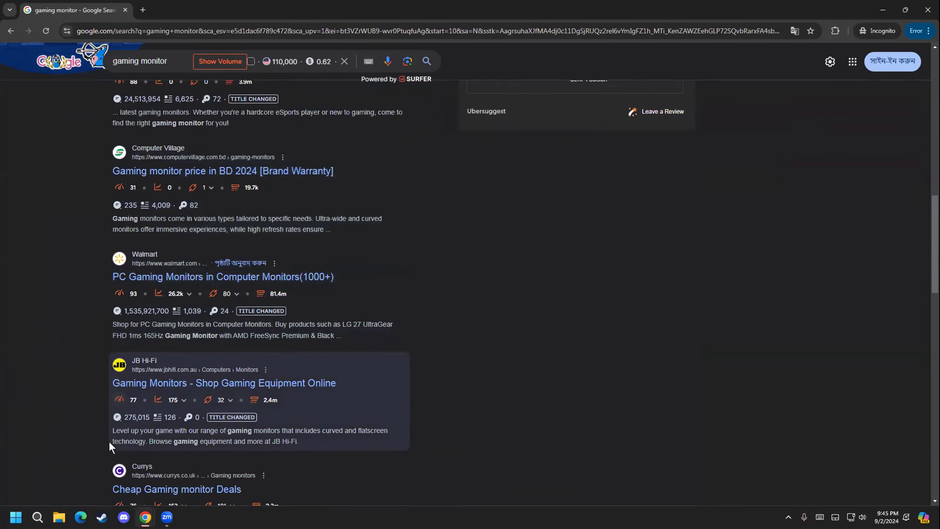
{"action": "scroll", "coordinate": [109, 442], "scroll_direction": "down", "scroll_amount": 3}
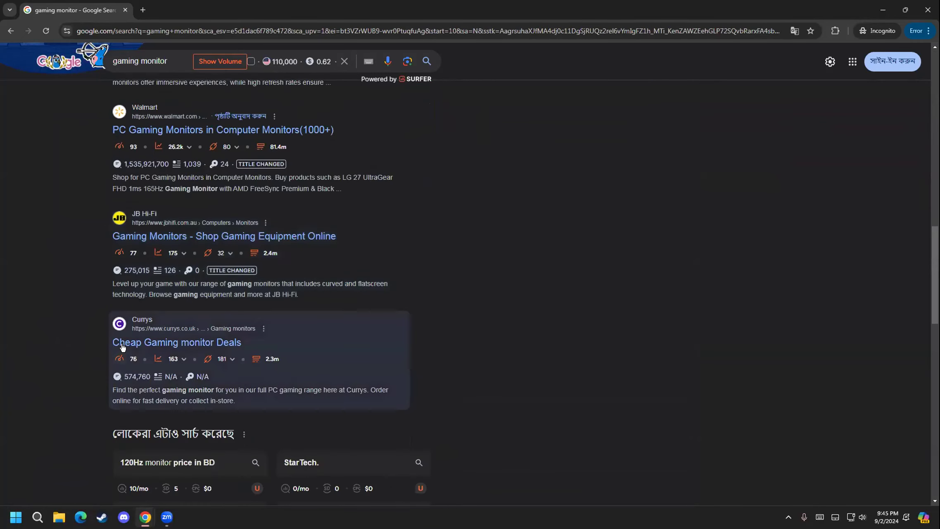
- Switch to the keyword spreadsheet and enter 80 as the DA for "gaming monitor" in cell E3
{"action": "left_click", "coordinate": [882, 10]}
{"action": "mouse_move", "coordinate": [144, 512]}
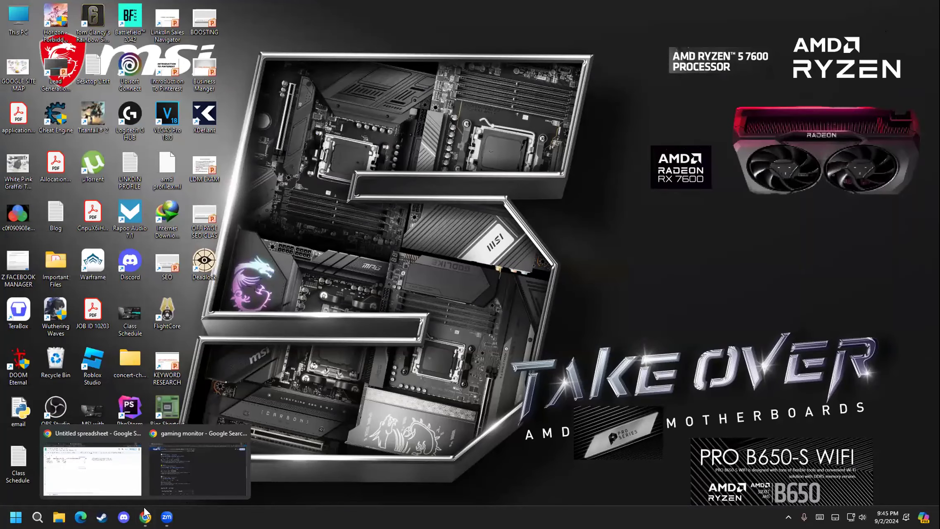
{"action": "left_click", "coordinate": [164, 455]}
{"action": "left_click", "coordinate": [110, 478]}
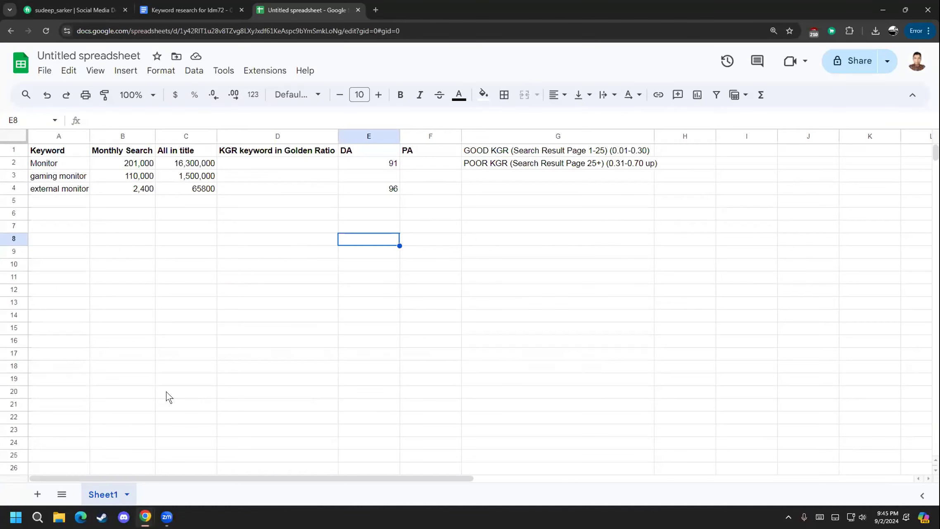
{"action": "left_click", "coordinate": [377, 176]}
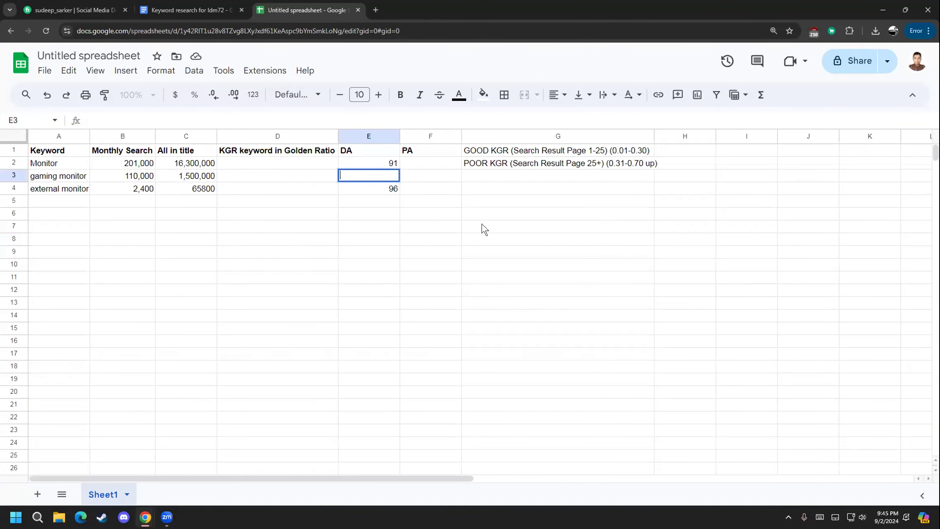
{"action": "type", "text": "80"}
{"action": "left_click", "coordinate": [371, 226]}
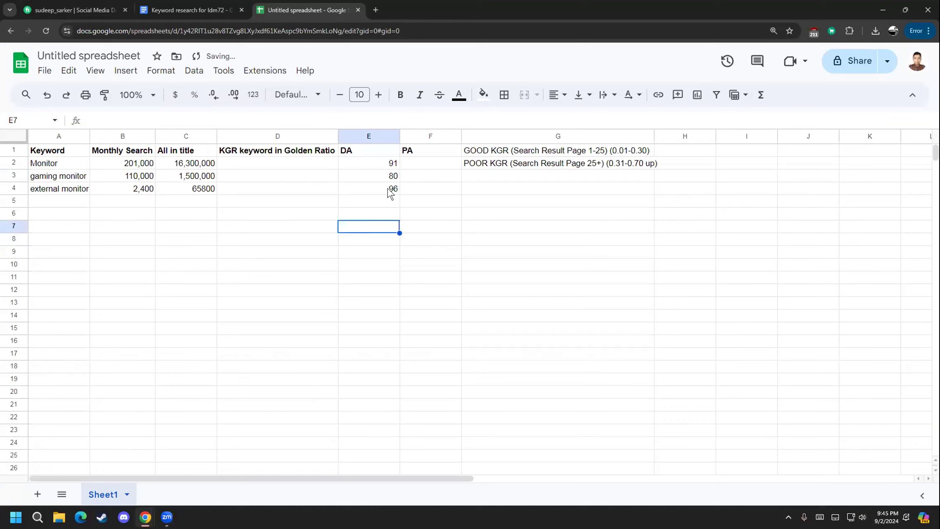
{"action": "left_click", "coordinate": [388, 175]}
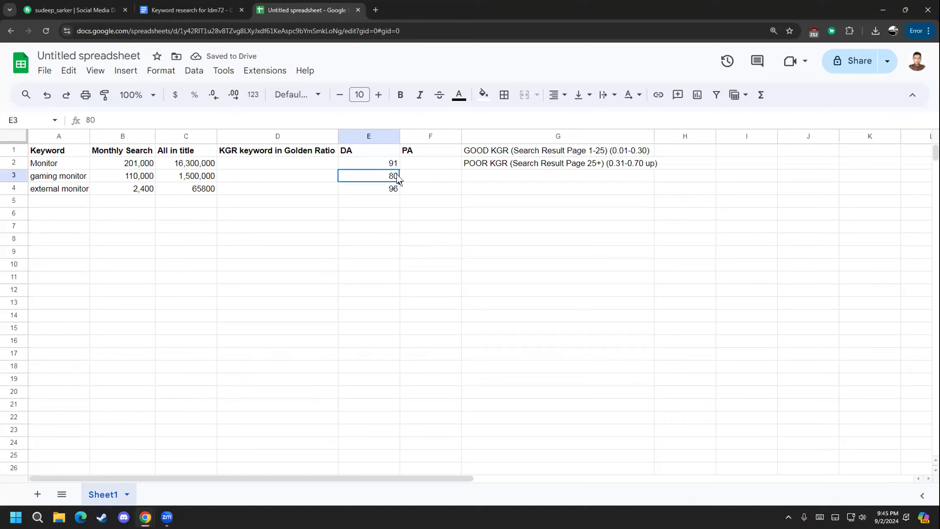
{"action": "left_click", "coordinate": [126, 516]}
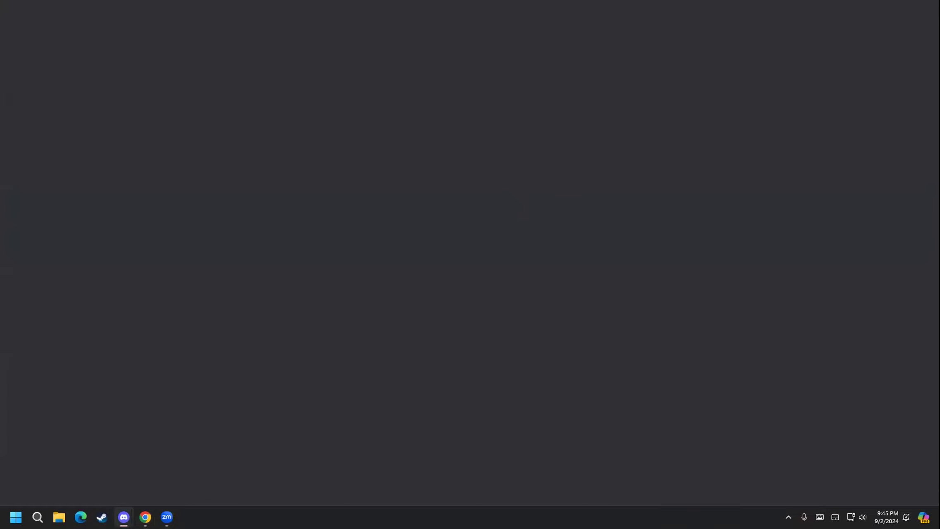
{"action": "mouse_move", "coordinate": [125, 517]}
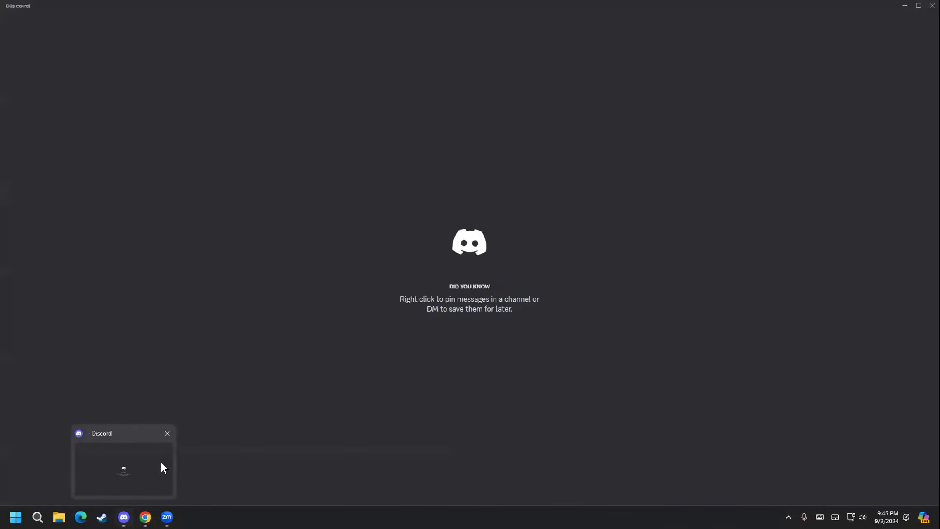
{"action": "left_click", "coordinate": [164, 435]}
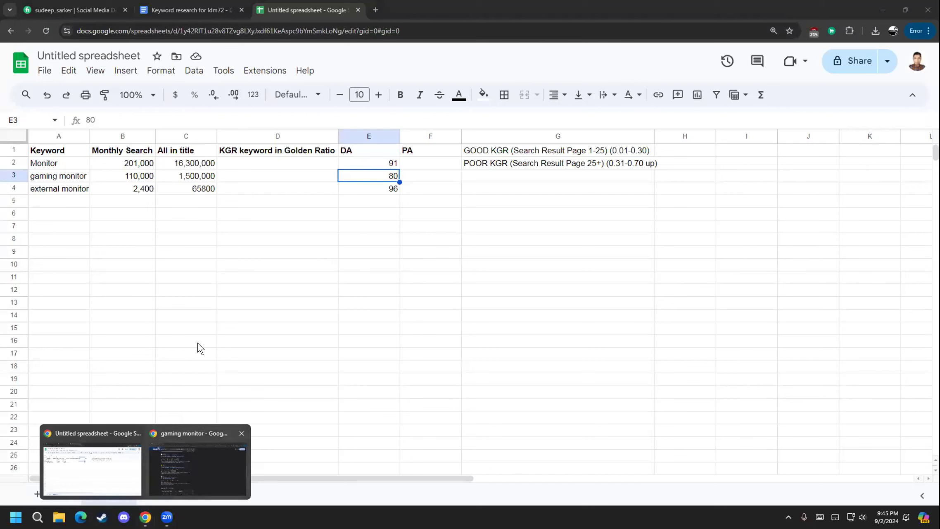
{"action": "left_click", "coordinate": [182, 2]}
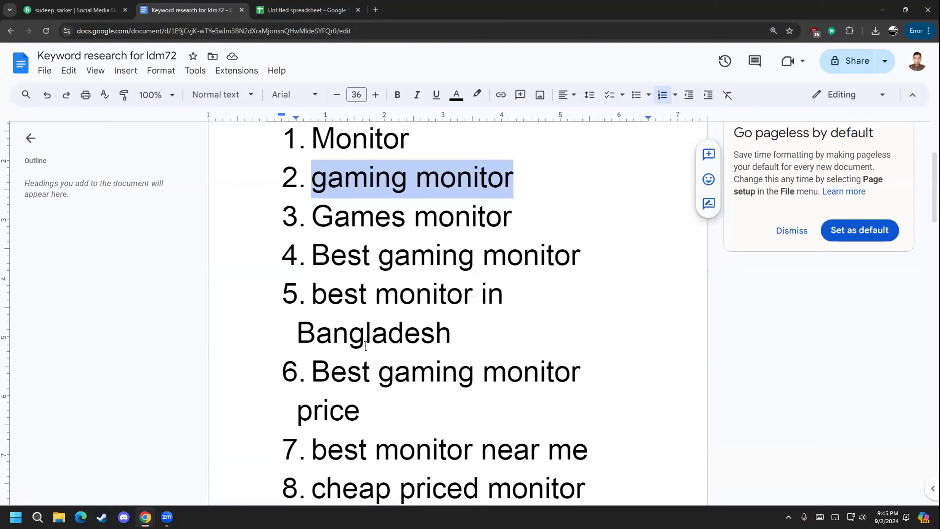
{"action": "scroll", "coordinate": [338, 392], "scroll_direction": "down", "scroll_amount": 10}
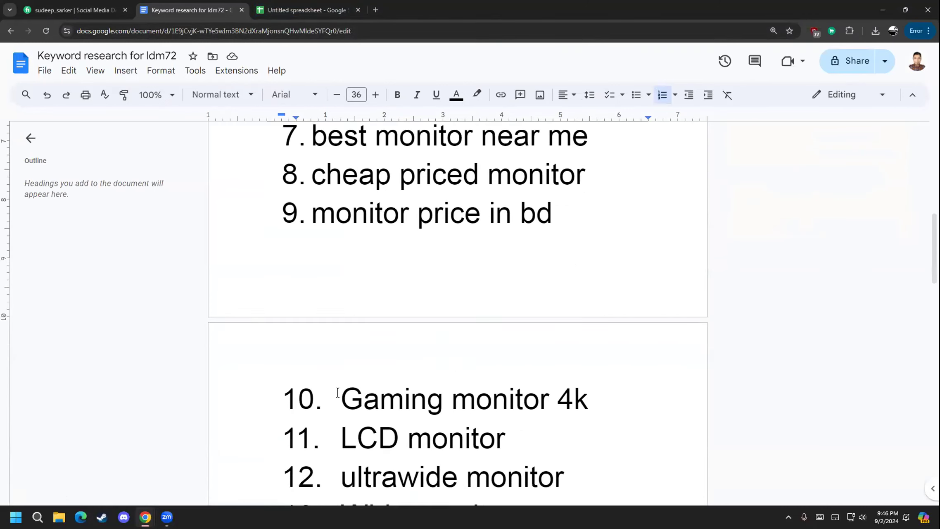
{"action": "left_click_drag", "start_coordinate": [612, 173], "coordinate": [342, 176]}
{"action": "right_click", "coordinate": [358, 157]}
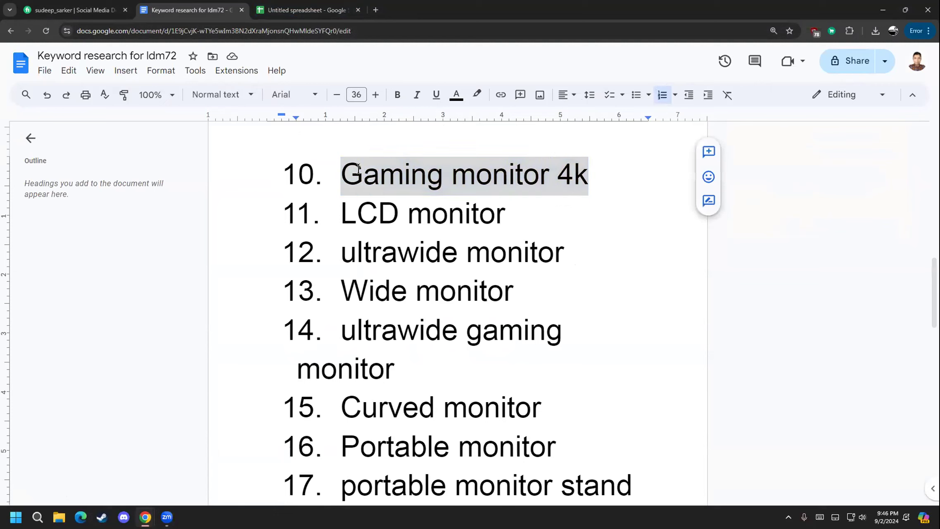
{"action": "left_click", "coordinate": [374, 186]}
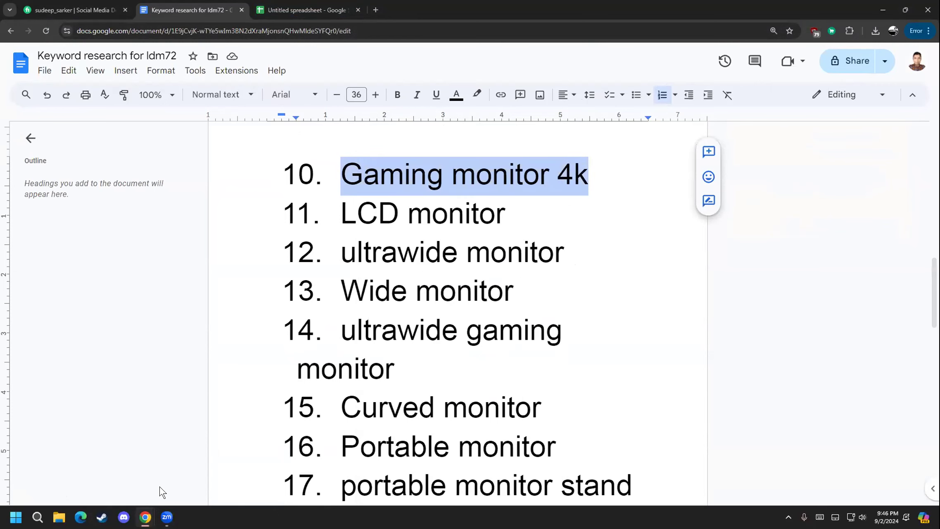
- Return to the Google search window and search for "gaming monitor 4k"
{"action": "mouse_move", "coordinate": [142, 517]}
{"action": "left_click", "coordinate": [193, 462]}
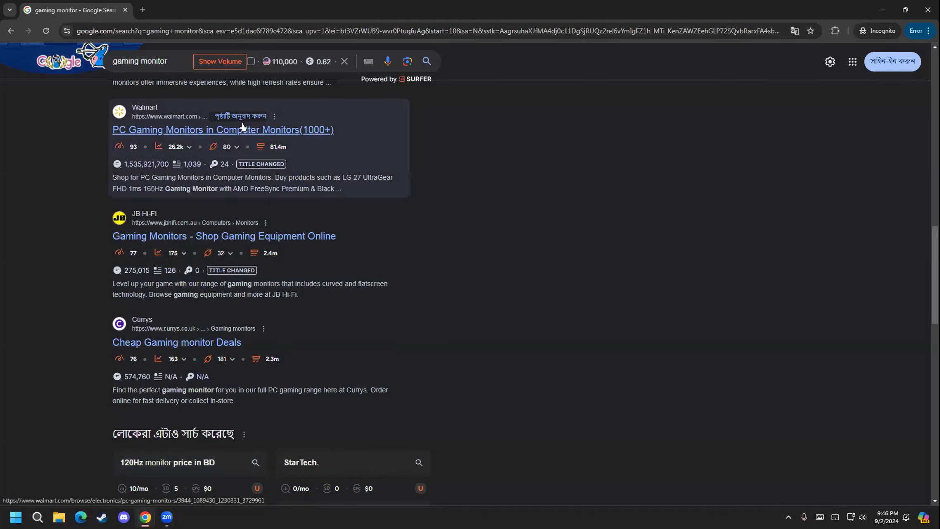
{"action": "scroll", "coordinate": [225, 148], "scroll_direction": "up", "scroll_amount": 5}
{"action": "scroll", "coordinate": [225, 148], "scroll_direction": "up", "scroll_amount": 8}
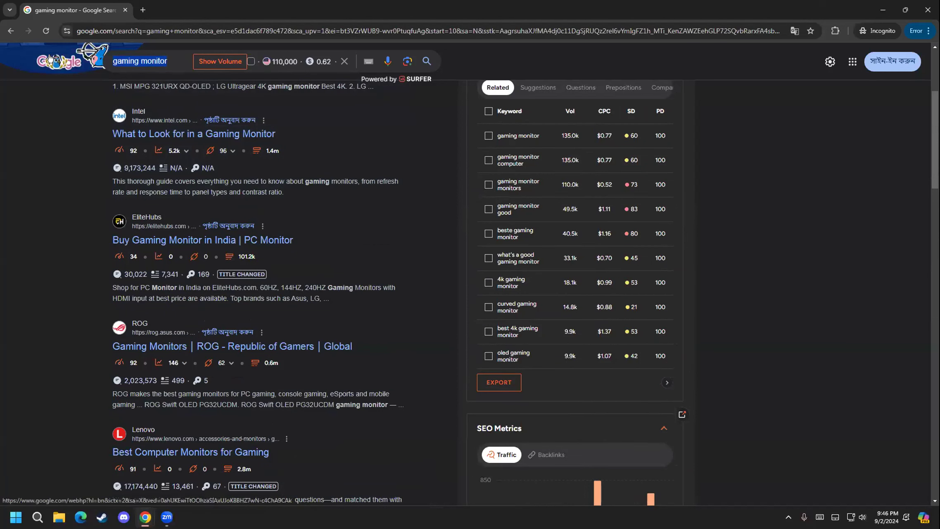
{"action": "left_click", "coordinate": [173, 62]}
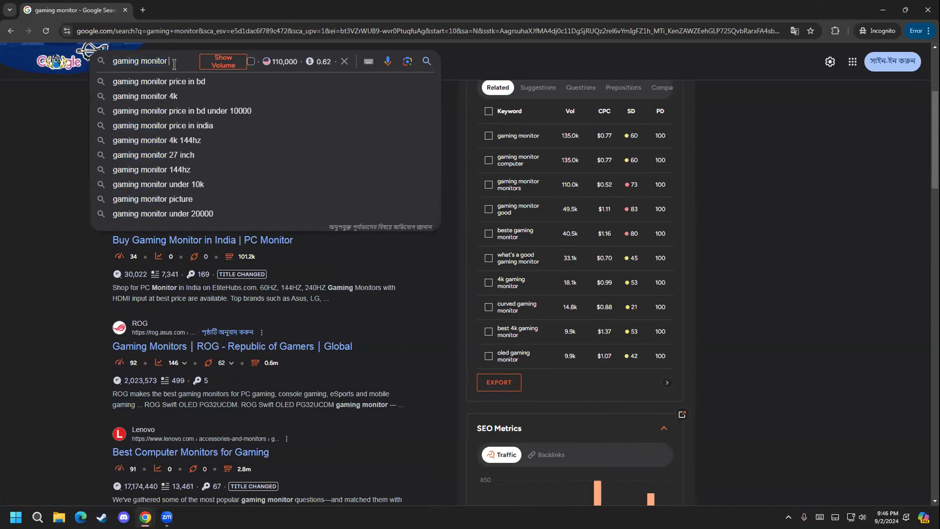
{"action": "left_click", "coordinate": [176, 92]}
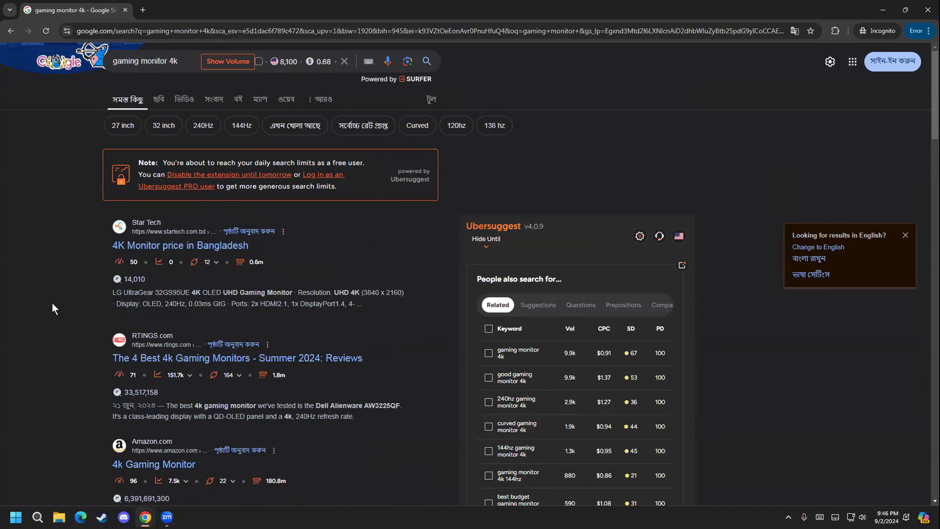
- Examine the domain authority scores of the sites on the first page of "gaming monitor 4k" results
{"action": "scroll", "coordinate": [51, 326], "scroll_direction": "down", "scroll_amount": 3}
{"action": "scroll", "coordinate": [92, 370], "scroll_direction": "down", "scroll_amount": 4}
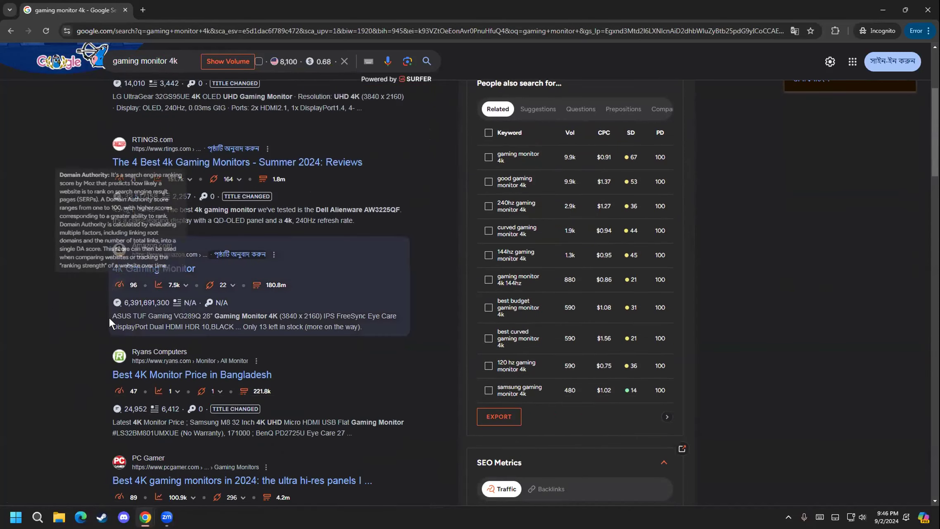
{"action": "scroll", "coordinate": [79, 443], "scroll_direction": "down", "scroll_amount": 3}
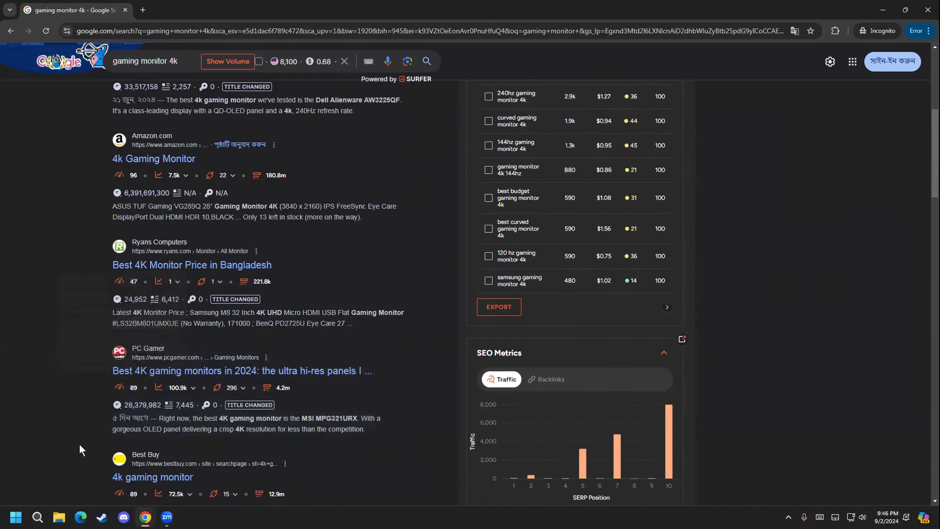
{"action": "scroll", "coordinate": [65, 400], "scroll_direction": "down", "scroll_amount": 5}
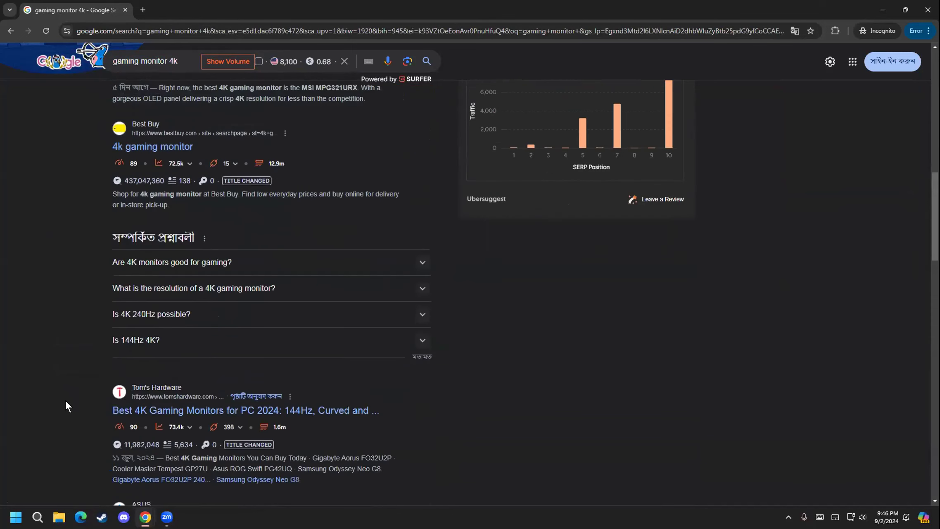
{"action": "scroll", "coordinate": [86, 379], "scroll_direction": "down", "scroll_amount": 1}
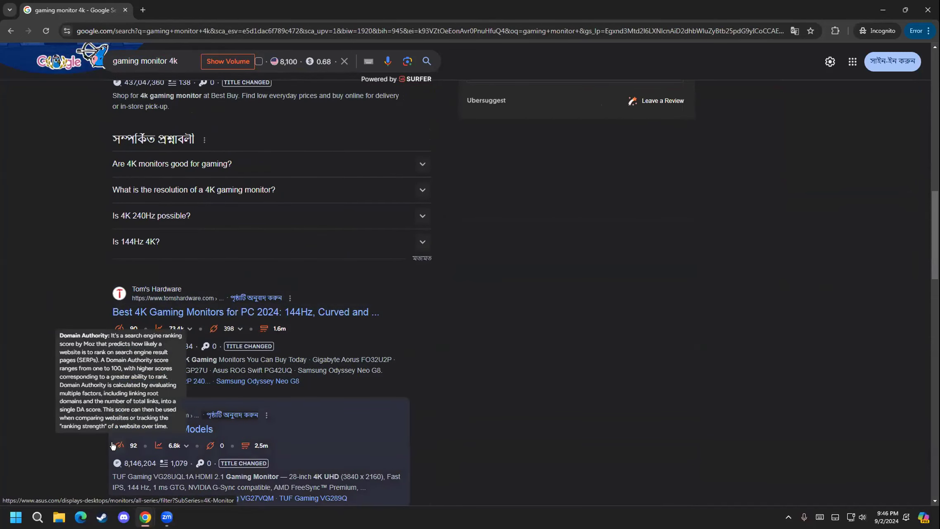
{"action": "scroll", "coordinate": [122, 421], "scroll_direction": "down", "scroll_amount": 3}
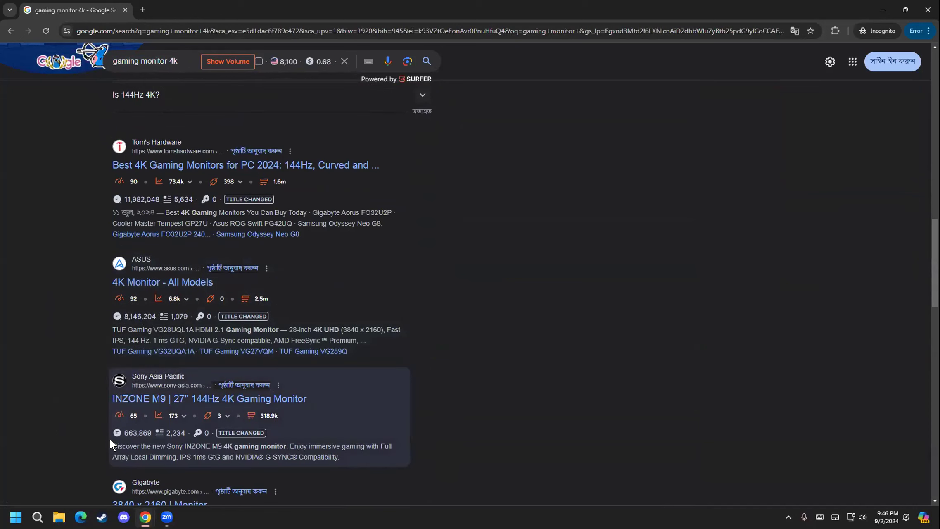
{"action": "scroll", "coordinate": [110, 439], "scroll_direction": "down", "scroll_amount": 1}
{"action": "scroll", "coordinate": [93, 446], "scroll_direction": "down", "scroll_amount": 3}
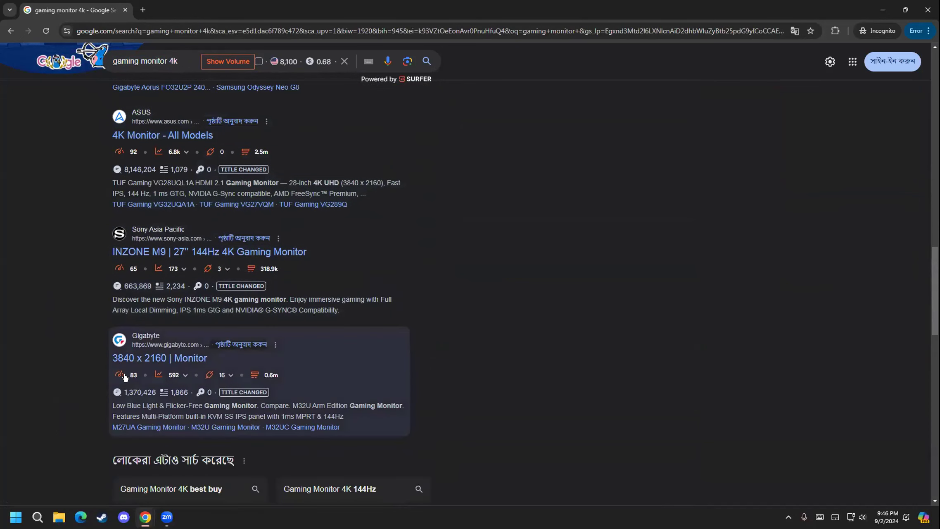
{"action": "scroll", "coordinate": [92, 426], "scroll_direction": "down", "scroll_amount": 7}
{"action": "scroll", "coordinate": [92, 425], "scroll_direction": "up", "scroll_amount": 10}
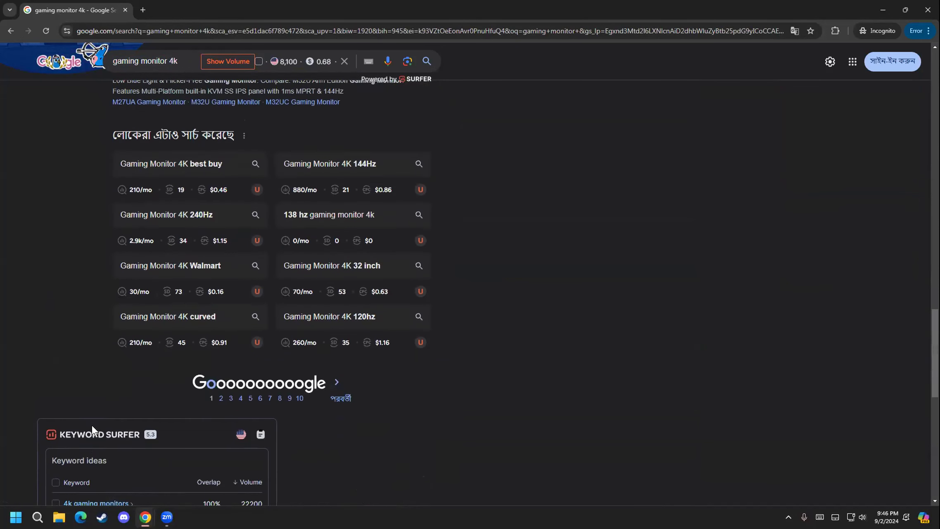
{"action": "scroll", "coordinate": [92, 424], "scroll_direction": "up", "scroll_amount": 4}
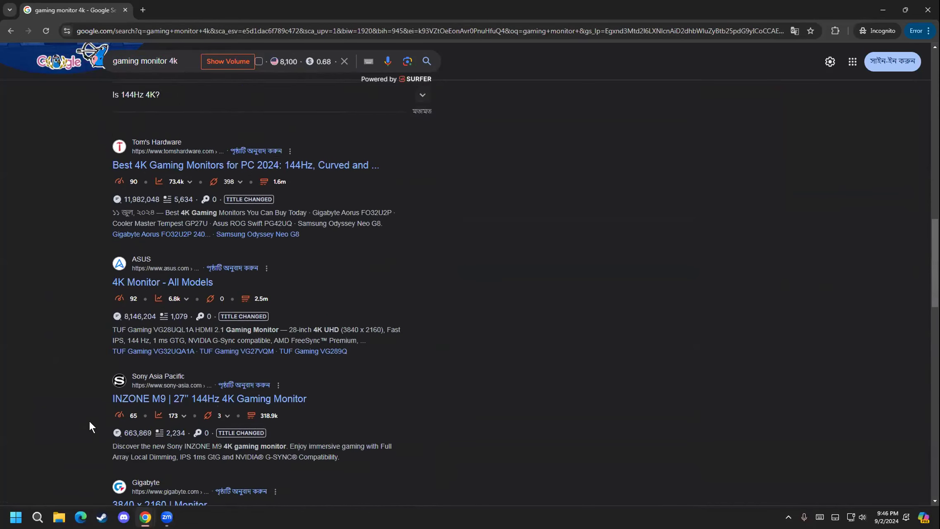
{"action": "scroll", "coordinate": [89, 397], "scroll_direction": "down", "scroll_amount": 3}
{"action": "scroll", "coordinate": [89, 396], "scroll_direction": "down", "scroll_amount": 2}
{"action": "scroll", "coordinate": [94, 395], "scroll_direction": "down", "scroll_amount": 2}
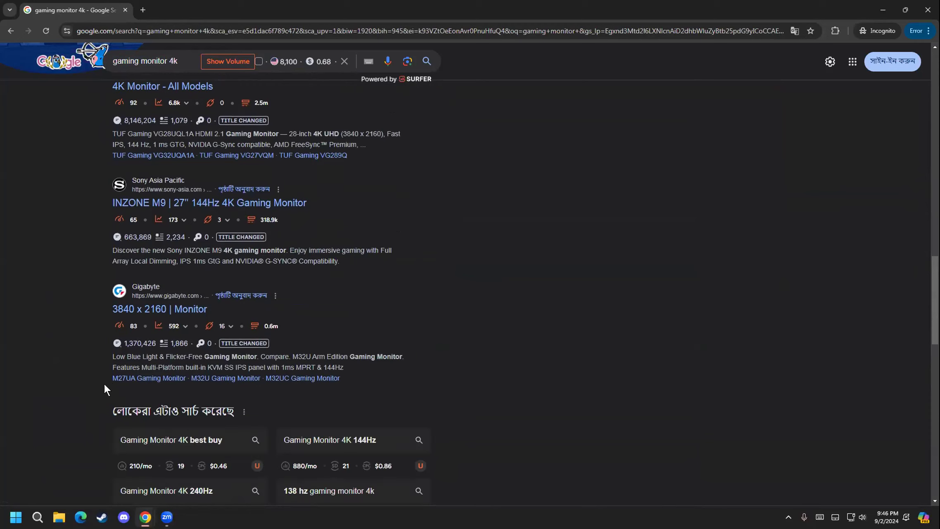
{"action": "scroll", "coordinate": [64, 346], "scroll_direction": "up", "scroll_amount": 7}
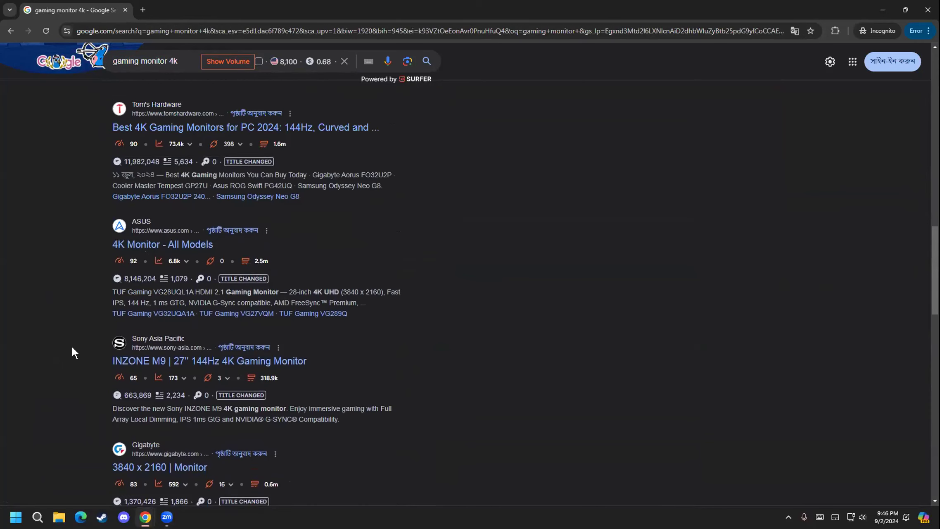
{"action": "scroll", "coordinate": [72, 348], "scroll_direction": "up", "scroll_amount": 3}
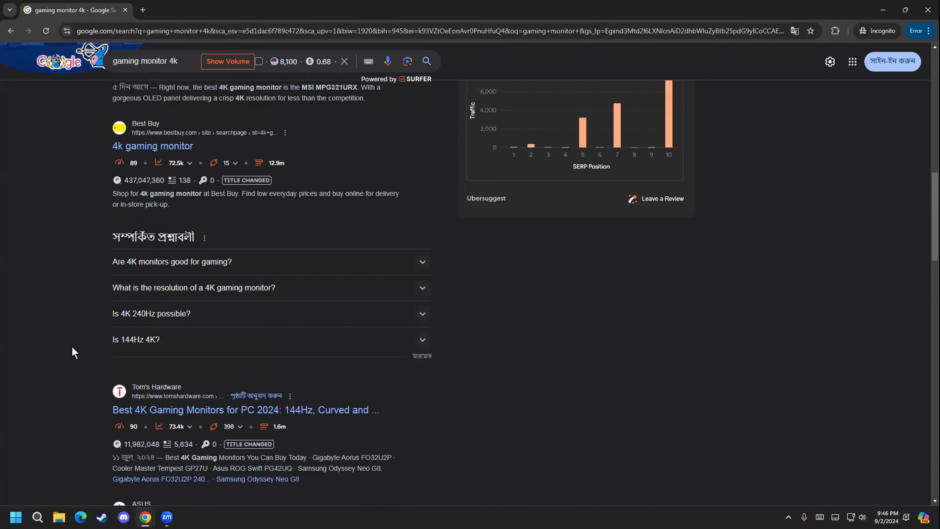
{"action": "scroll", "coordinate": [72, 353], "scroll_direction": "up", "scroll_amount": 3}
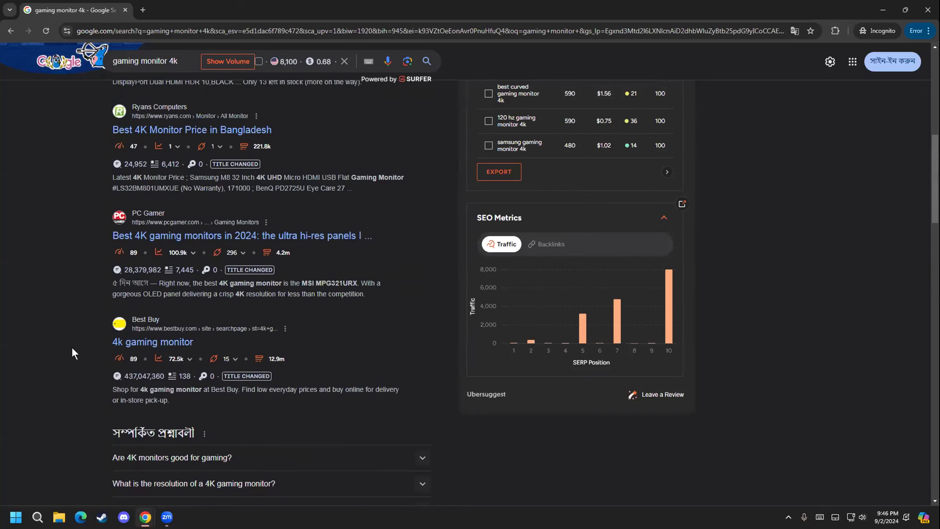
{"action": "scroll", "coordinate": [72, 347], "scroll_direction": "up", "scroll_amount": 6}
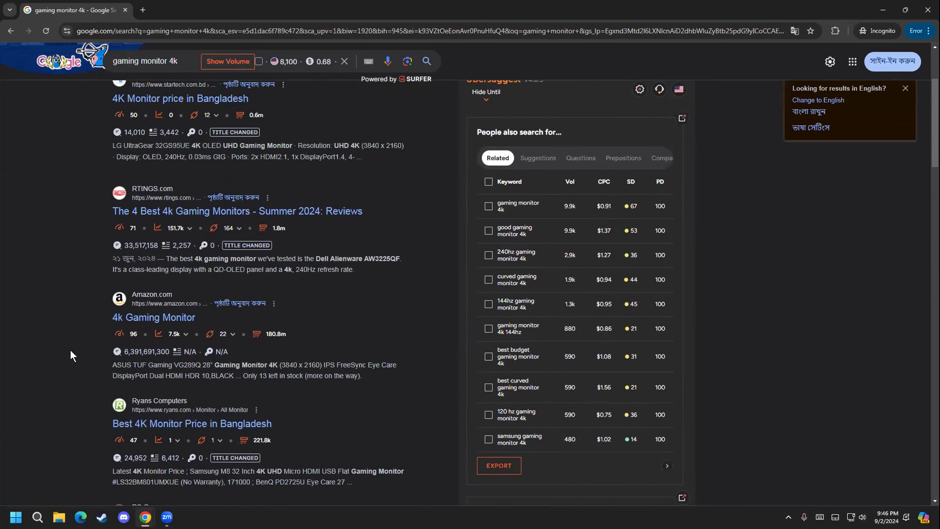
- Recheck the domain authority of each ranking site for "gaming monitor 4k", from Star Tech down to Gigabyte
{"action": "scroll", "coordinate": [71, 349], "scroll_direction": "up", "scroll_amount": 3}
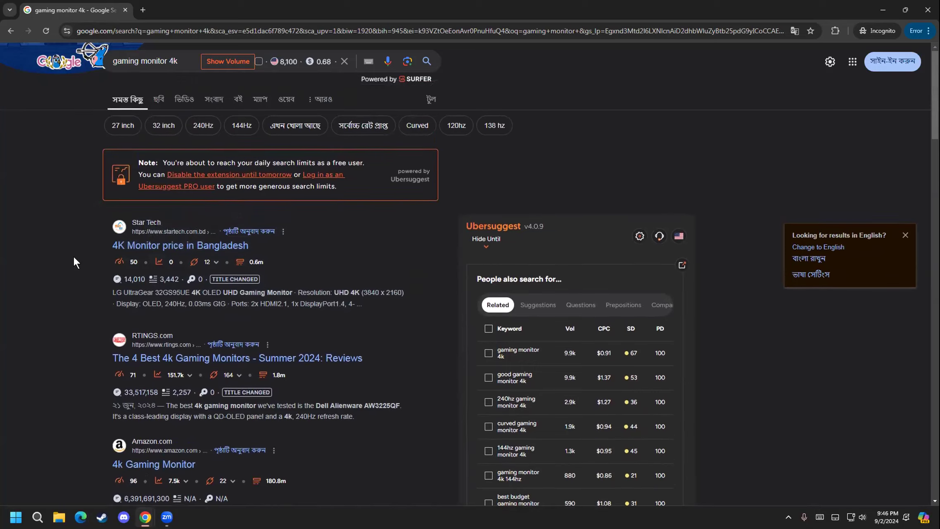
{"action": "scroll", "coordinate": [75, 266], "scroll_direction": "down", "scroll_amount": 2}
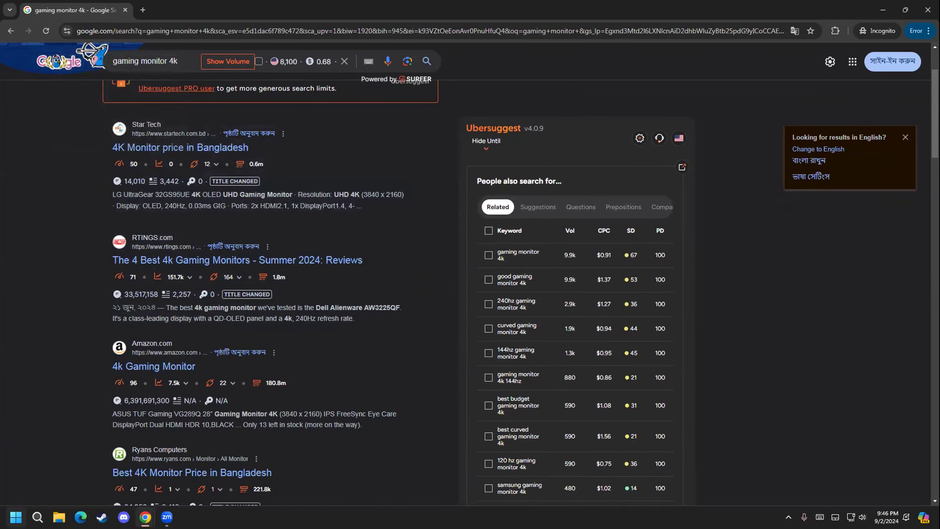
{"action": "mouse_move", "coordinate": [127, 162]}
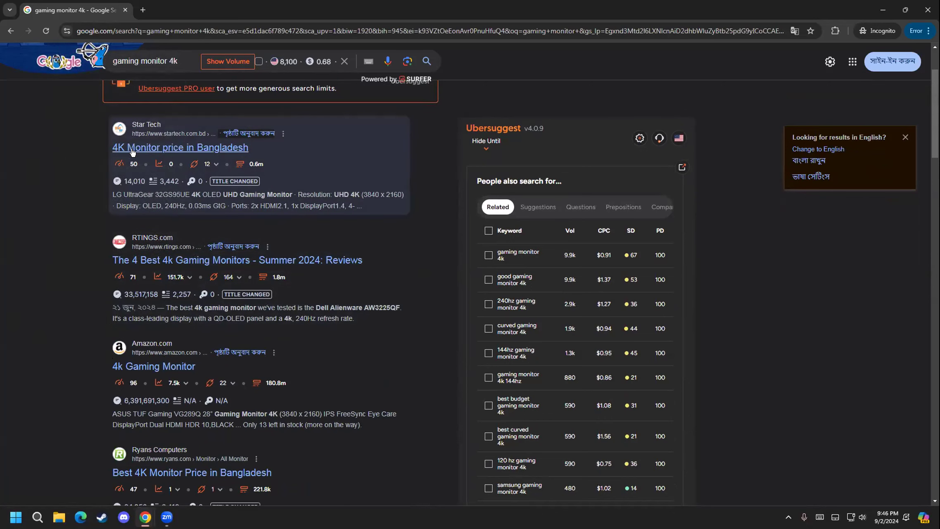
{"action": "scroll", "coordinate": [139, 316], "scroll_direction": "down", "scroll_amount": 2}
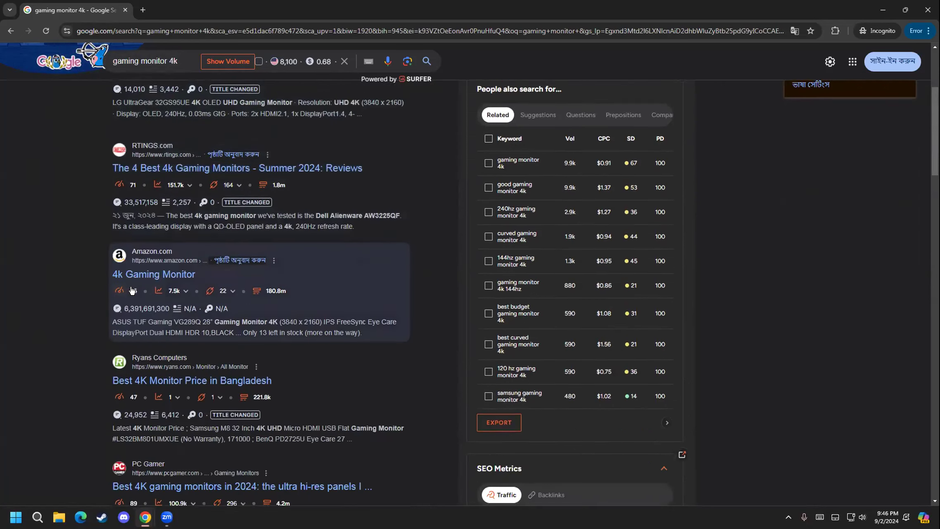
{"action": "scroll", "coordinate": [138, 285], "scroll_direction": "down", "scroll_amount": 2}
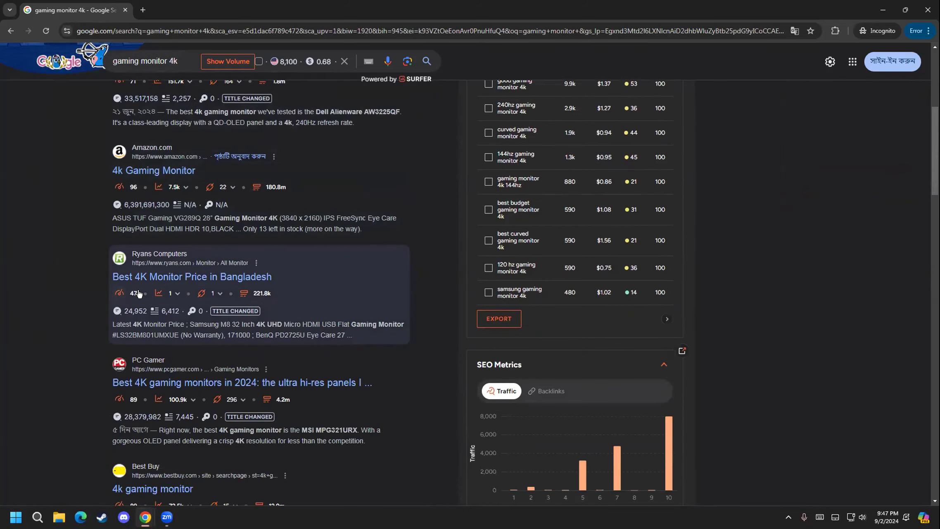
{"action": "scroll", "coordinate": [139, 294], "scroll_direction": "down", "scroll_amount": 1}
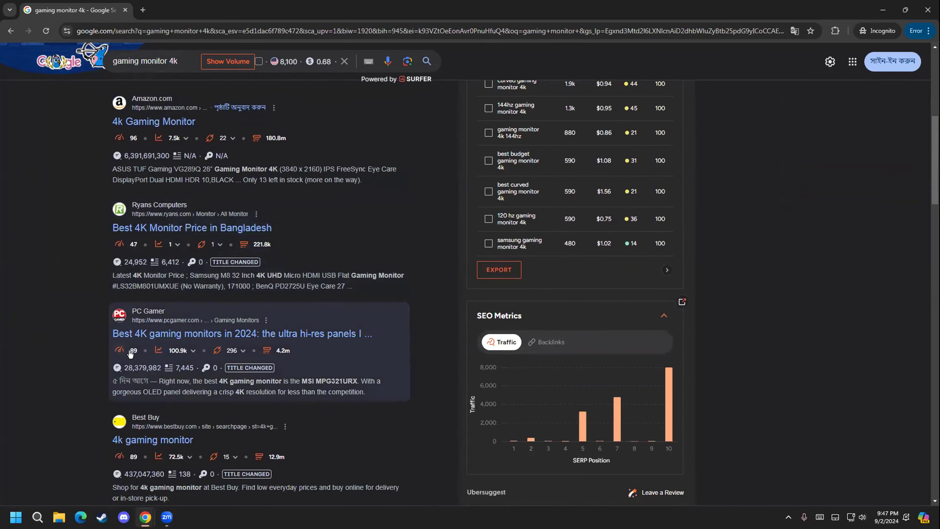
{"action": "scroll", "coordinate": [130, 352], "scroll_direction": "down", "scroll_amount": 3}
{"action": "scroll", "coordinate": [131, 320], "scroll_direction": "down", "scroll_amount": 4}
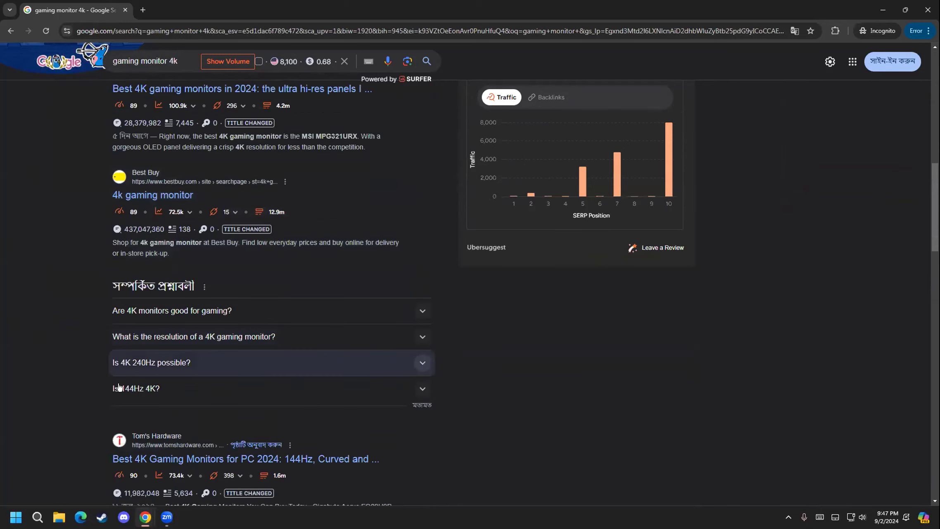
{"action": "scroll", "coordinate": [102, 418], "scroll_direction": "down", "scroll_amount": 2}
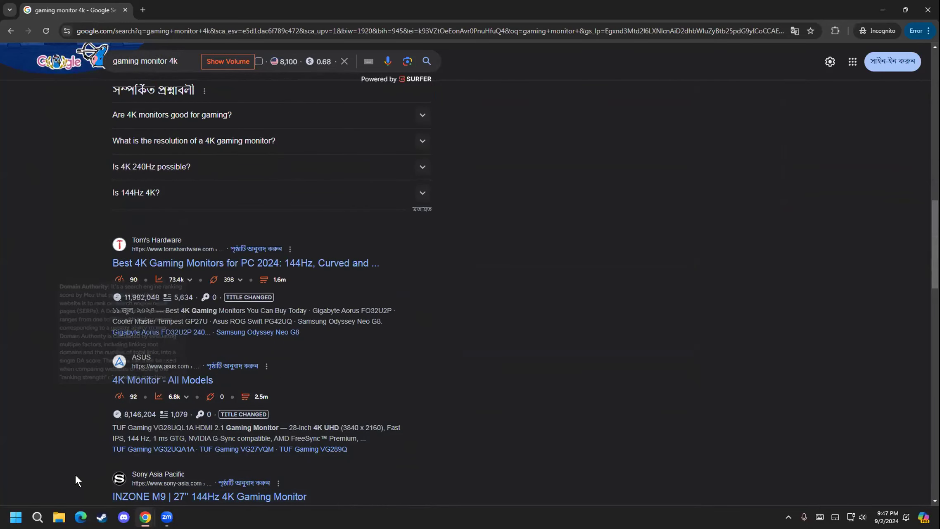
{"action": "scroll", "coordinate": [75, 462], "scroll_direction": "down", "scroll_amount": 3}
{"action": "scroll", "coordinate": [116, 375], "scroll_direction": "down", "scroll_amount": 7}
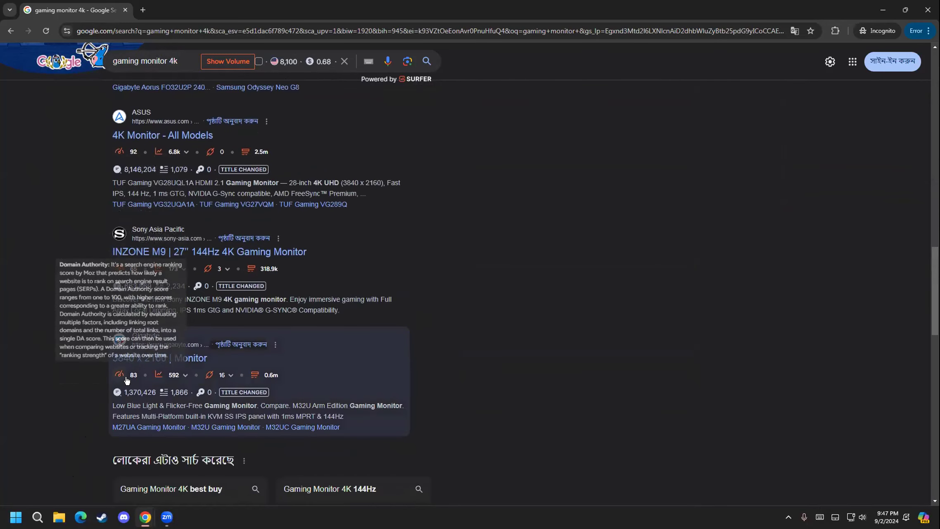
{"action": "scroll", "coordinate": [92, 430], "scroll_direction": "down", "scroll_amount": 2}
{"action": "scroll", "coordinate": [93, 294], "scroll_direction": "up", "scroll_amount": 3}
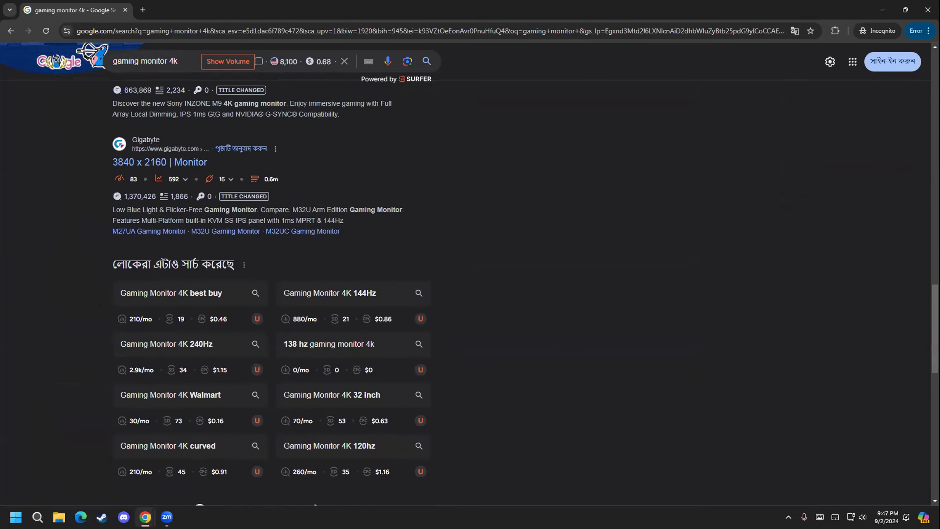
- Switch to the keyword spreadsheet and add the keyword "Gaming monitor 4k" in cell A5
{"action": "mouse_move", "coordinate": [145, 517]}
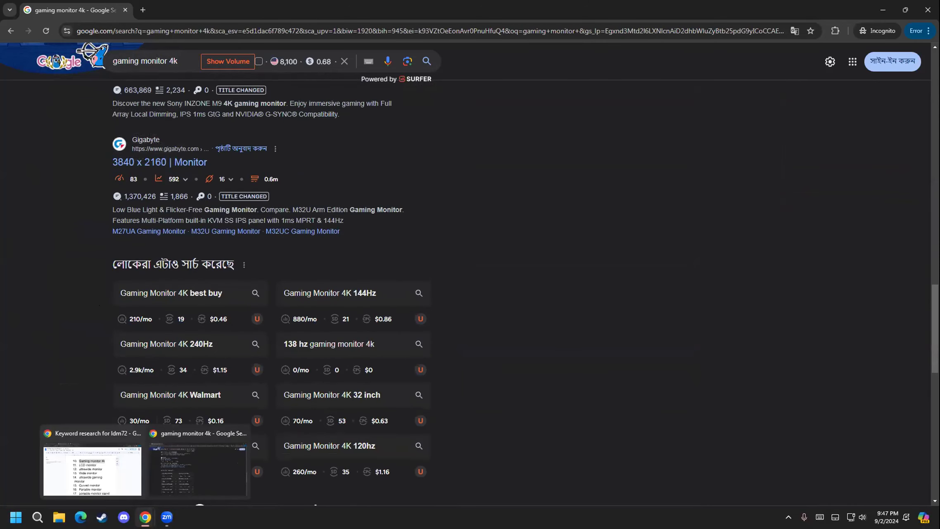
{"action": "left_click", "coordinate": [126, 470]}
{"action": "left_click", "coordinate": [292, 3]}
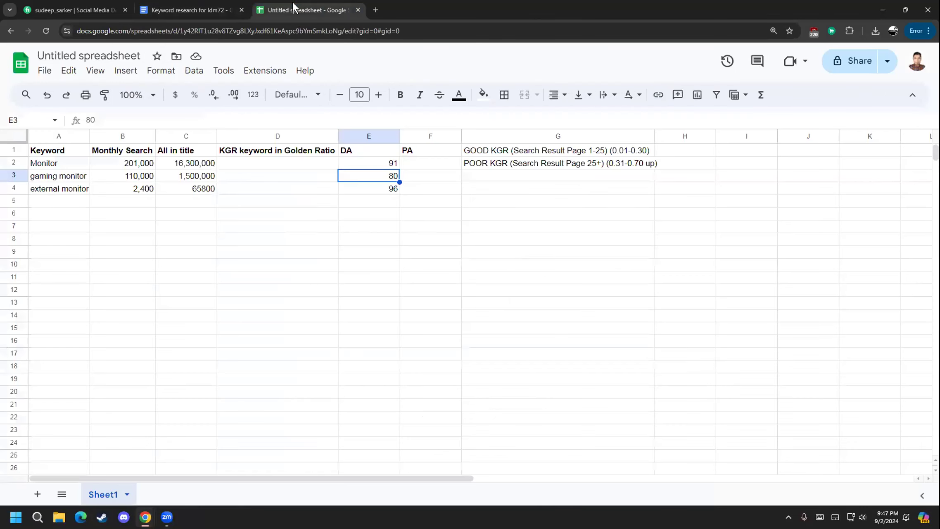
{"action": "left_click", "coordinate": [65, 200]}
{"action": "type", "text": "Gaming monitor 4k"}
{"action": "left_click", "coordinate": [88, 227]}
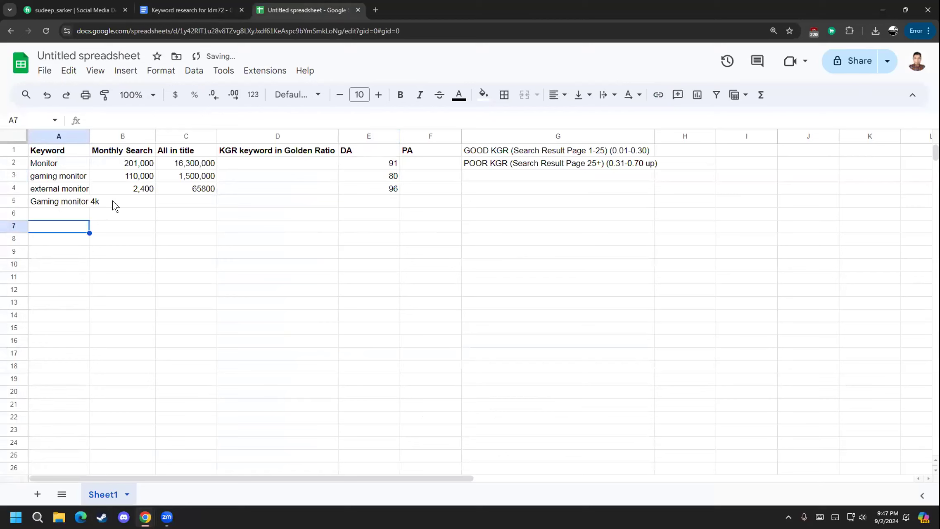
- Enter 80 as the DA for "Gaming monitor 4k" in cell E5
{"action": "left_click", "coordinate": [373, 204]}
{"action": "double_click", "coordinate": [371, 202]}
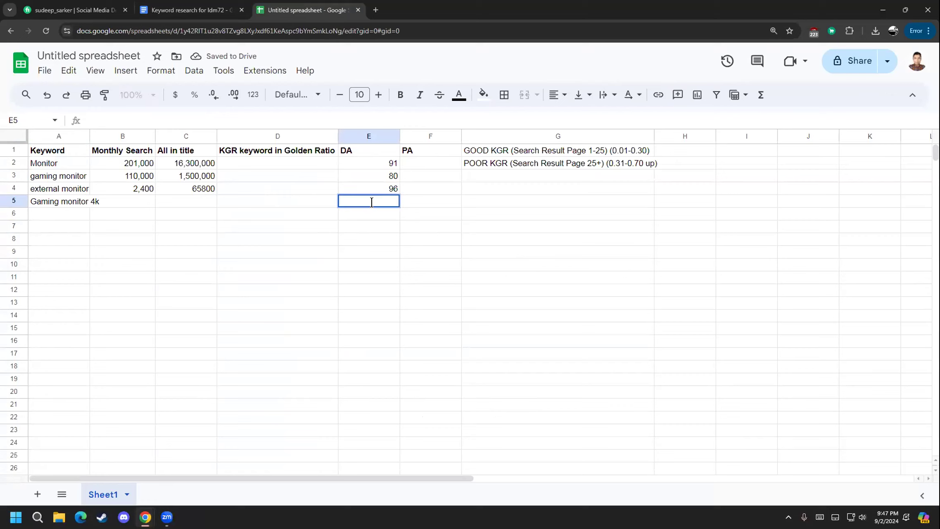
{"action": "type", "text": "80"}
{"action": "left_click", "coordinate": [143, 205]}
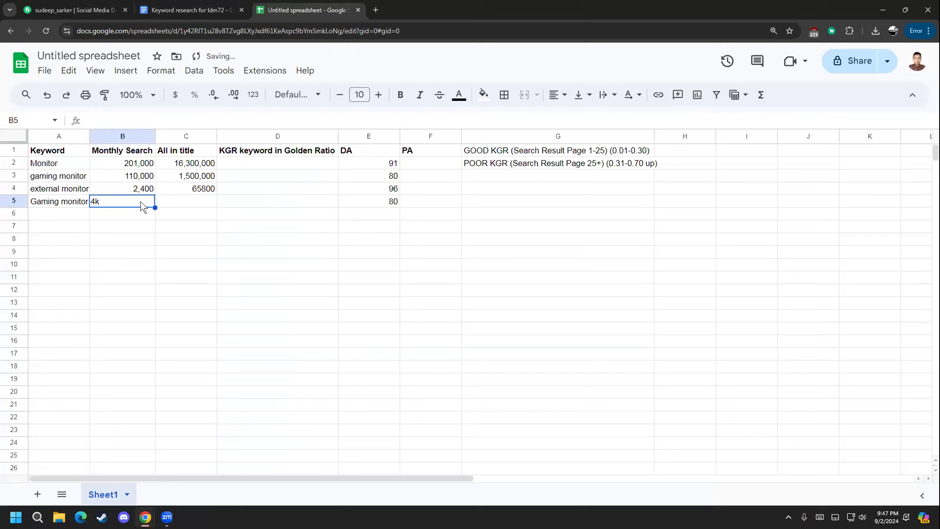
- Return to the Google results window and copy the search volume 8,100 shown for "gaming monitor 4k"
{"action": "mouse_move", "coordinate": [145, 516]}
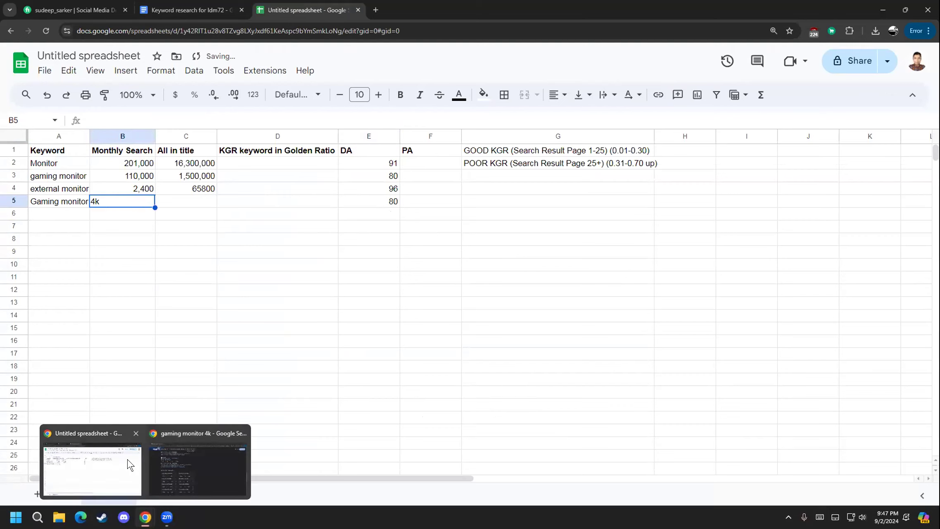
{"action": "left_click", "coordinate": [180, 455]}
{"action": "scroll", "coordinate": [80, 257], "scroll_direction": "up", "scroll_amount": 5}
{"action": "scroll", "coordinate": [80, 258], "scroll_direction": "up", "scroll_amount": 10}
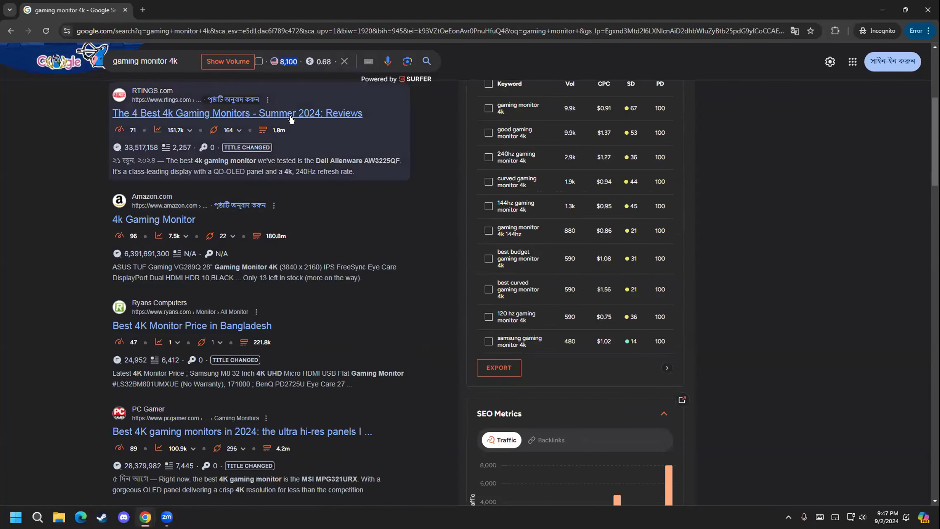
- Go back to the spreadsheet, fit column A to its contents and enter 8,100 as the monthly search in cell B5
{"action": "mouse_move", "coordinate": [145, 516]}
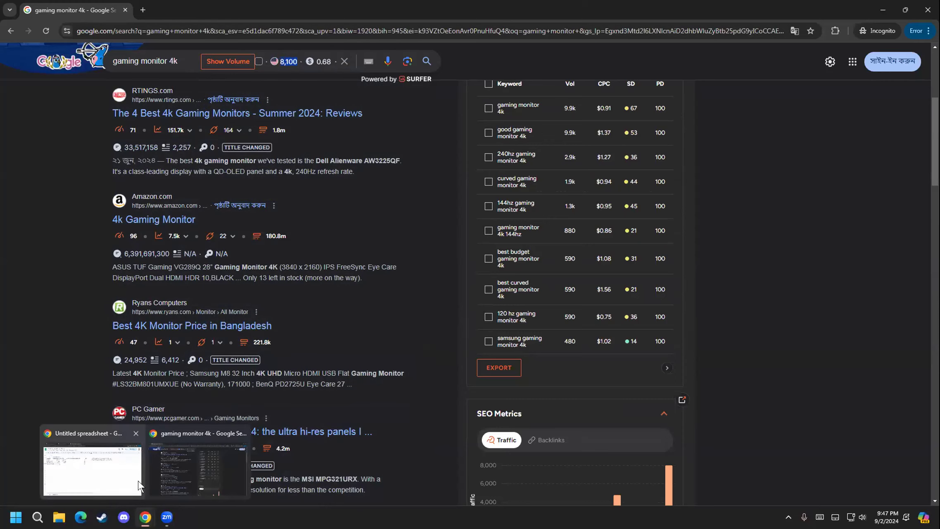
{"action": "left_click", "coordinate": [138, 481]}
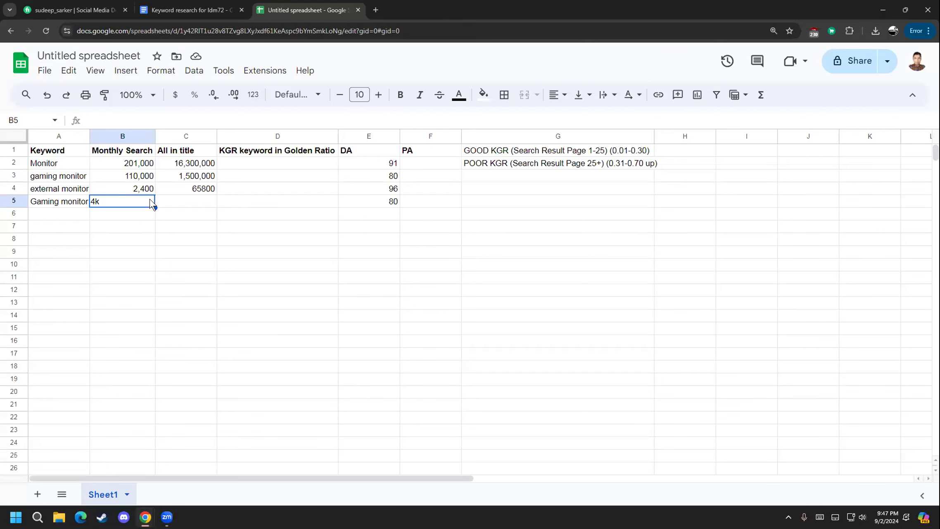
{"action": "double_click", "coordinate": [90, 136]}
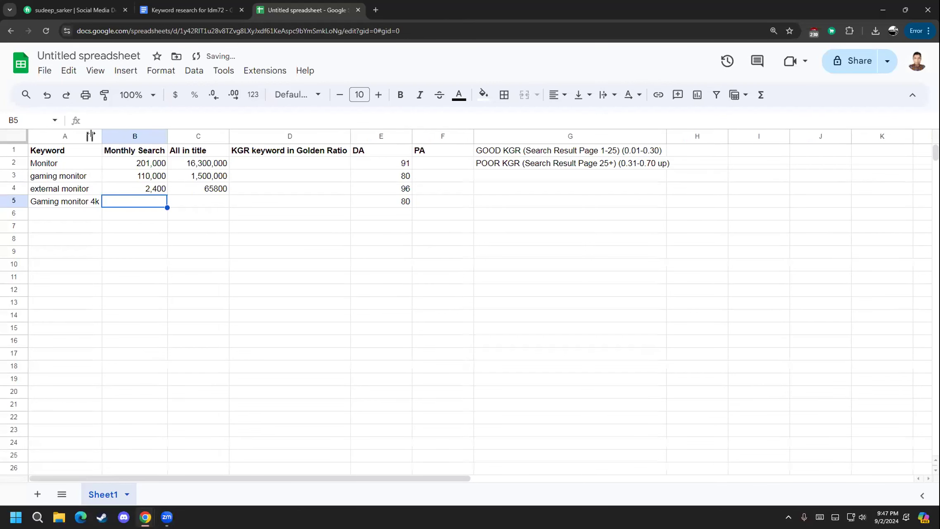
{"action": "double_click", "coordinate": [134, 201]}
{"action": "left_click", "coordinate": [153, 273]}
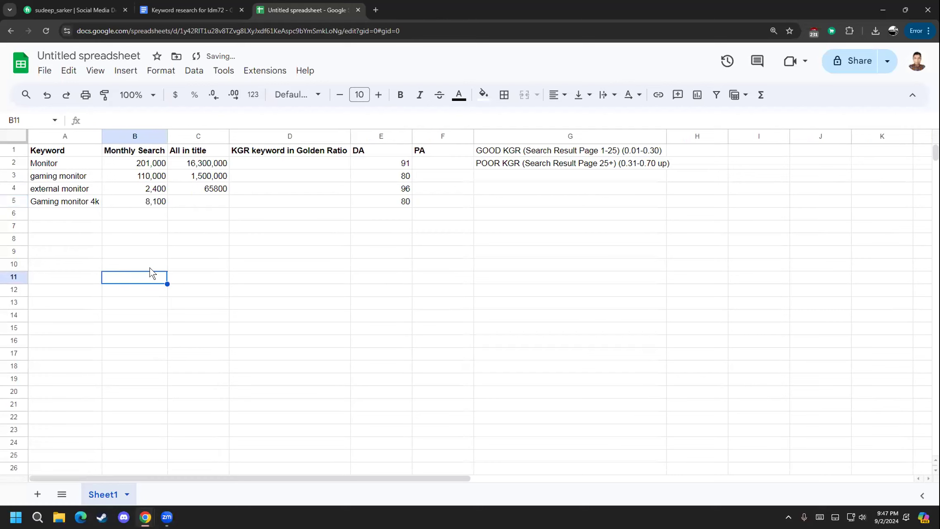
- Switch to the Google window and search for "allina title:gaming monitor 4k"
{"action": "mouse_move", "coordinate": [140, 518]}
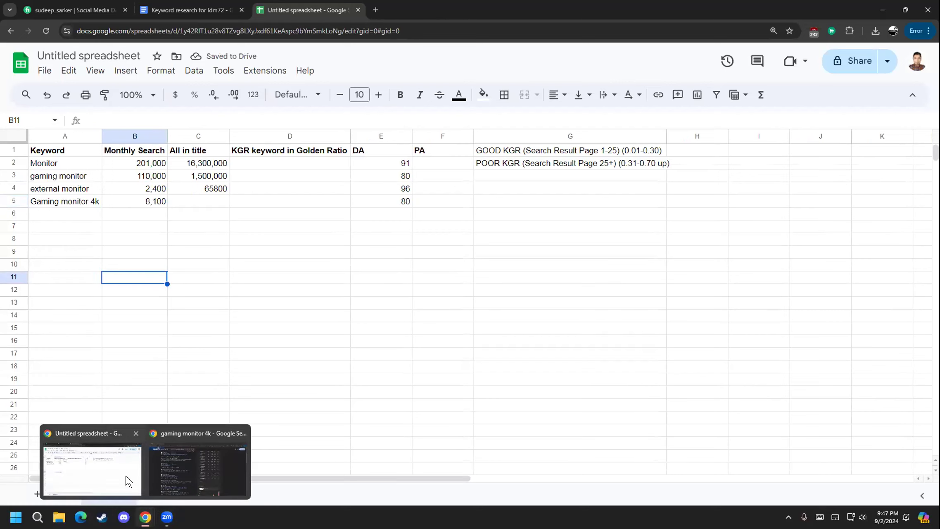
{"action": "left_click", "coordinate": [219, 466]}
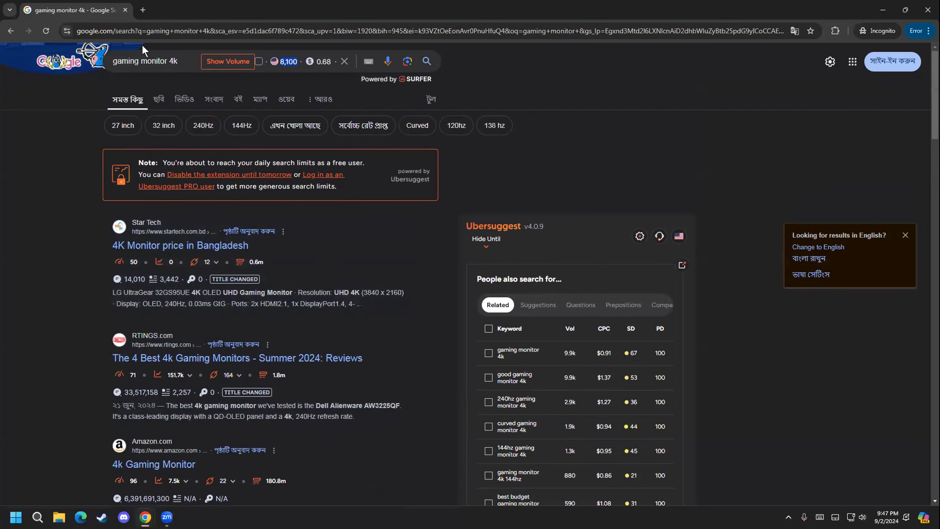
{"action": "left_click", "coordinate": [112, 59]}
{"action": "type", "text": "all in"}
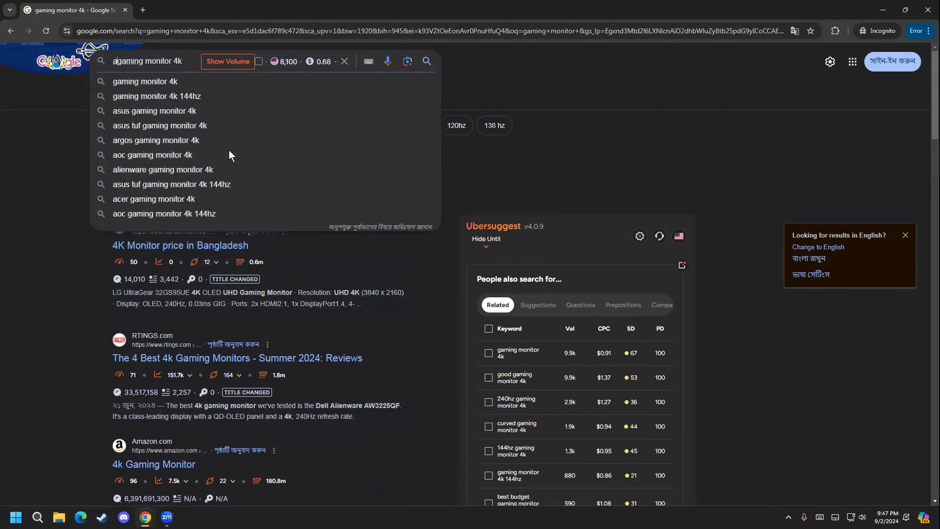
{"action": "key", "text": "BackSpace"}
{"action": "key", "text": "BackSpace"}
{"action": "key", "text": "BackSpace"}
{"action": "type", "text": "ina title:"}
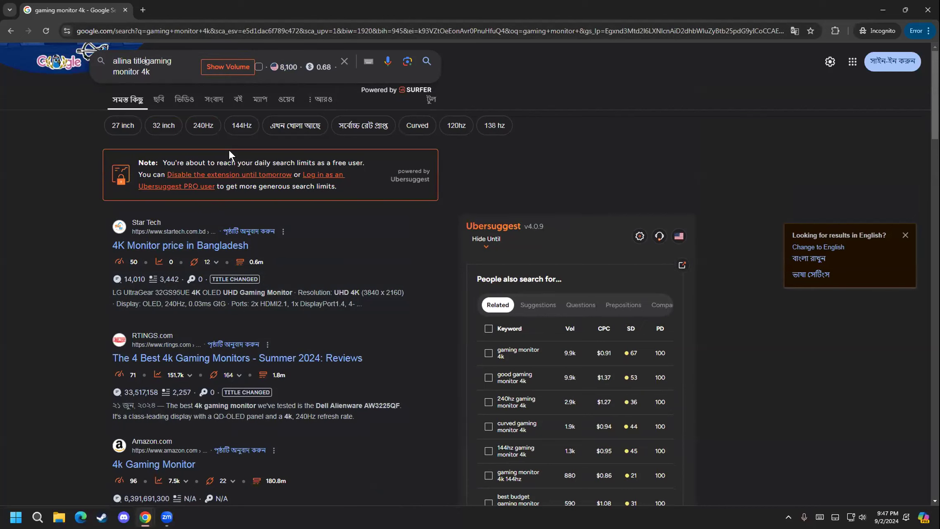
{"action": "key", "text": "Return"}
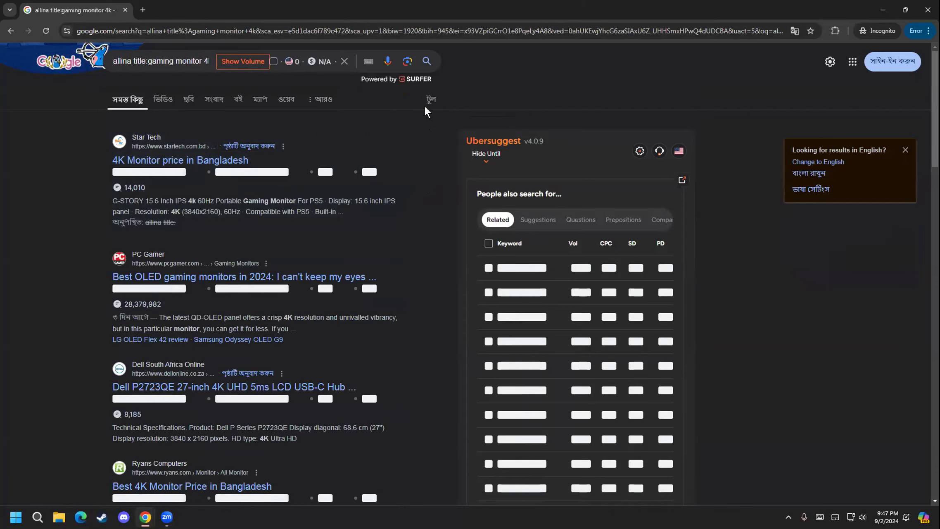
- Reveal the search tools and copy the total result count of the title search
{"action": "left_click", "coordinate": [429, 99]}
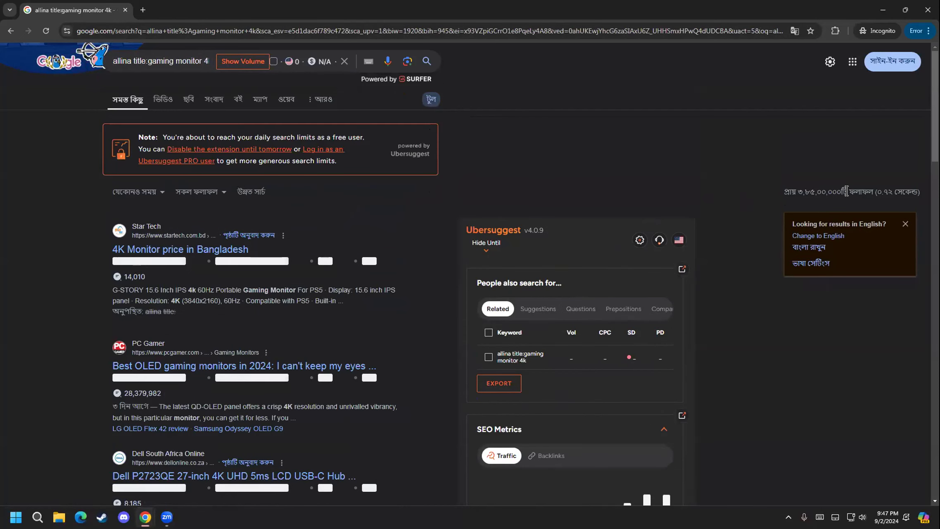
{"action": "left_click_drag", "start_coordinate": [841, 191], "coordinate": [796, 188]}
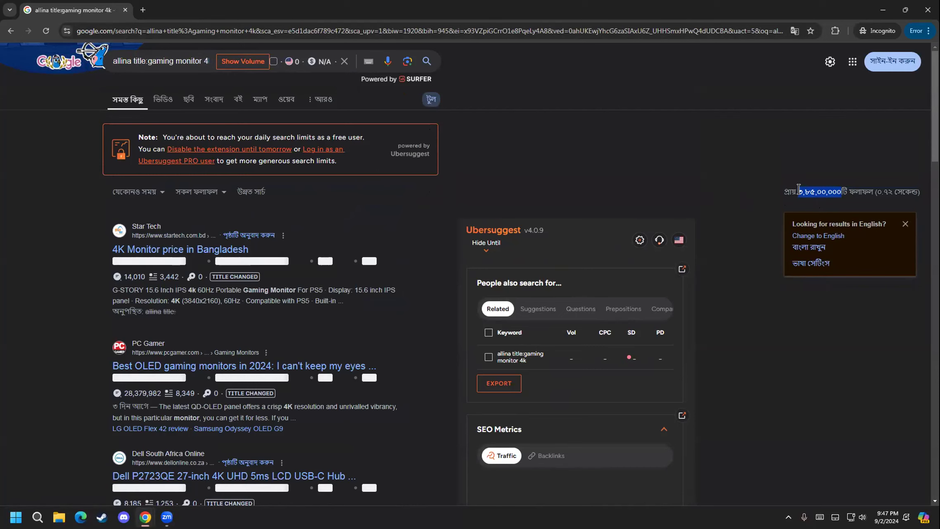
{"action": "right_click", "coordinate": [801, 196]}
{"action": "left_click", "coordinate": [783, 203]}
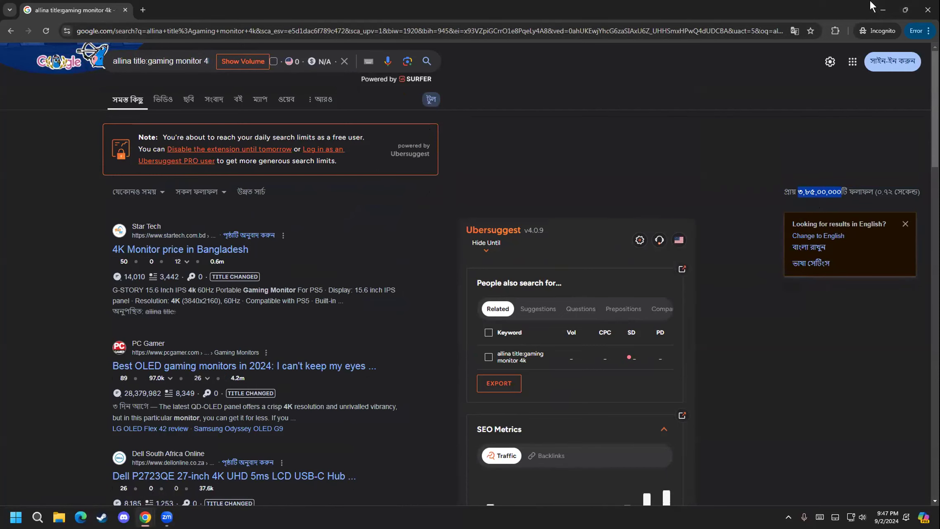
- Return to the keyword spreadsheet and paste the copied result count into the All in title cell C5
{"action": "left_click", "coordinate": [876, 7]}
{"action": "left_click", "coordinate": [210, 202]}
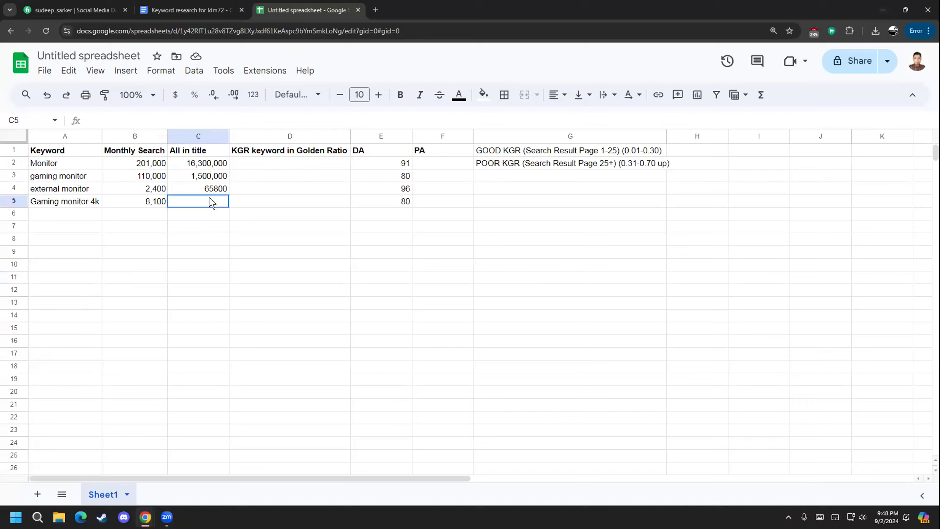
{"action": "key", "text": "ctrl+v"}
{"action": "left_click", "coordinate": [231, 239]}
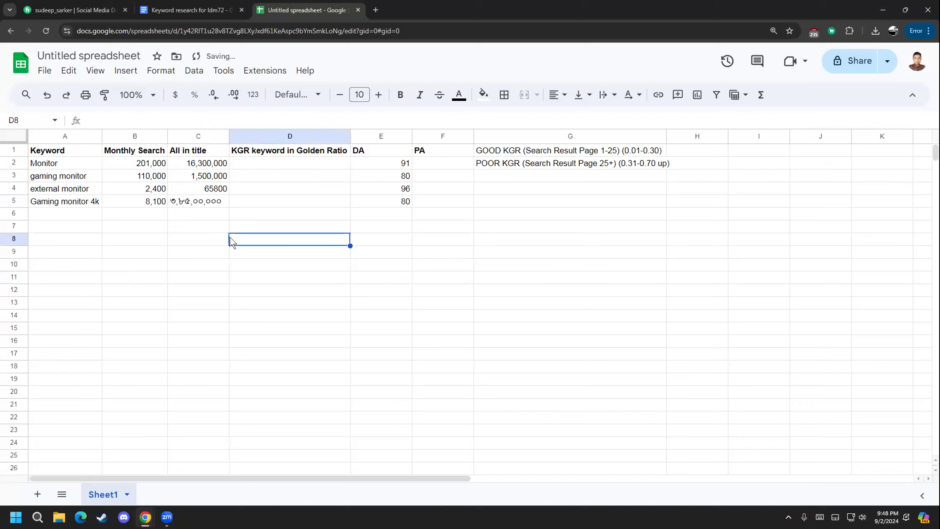
- Replace the Bengali-digit count in cell C5 with 38500000
{"action": "left_click", "coordinate": [186, 206]}
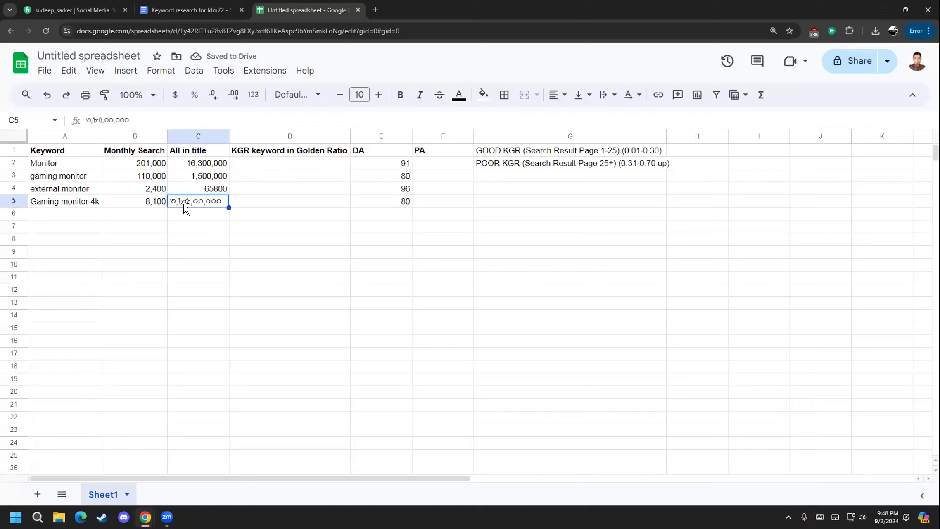
{"action": "double_click", "coordinate": [220, 201]}
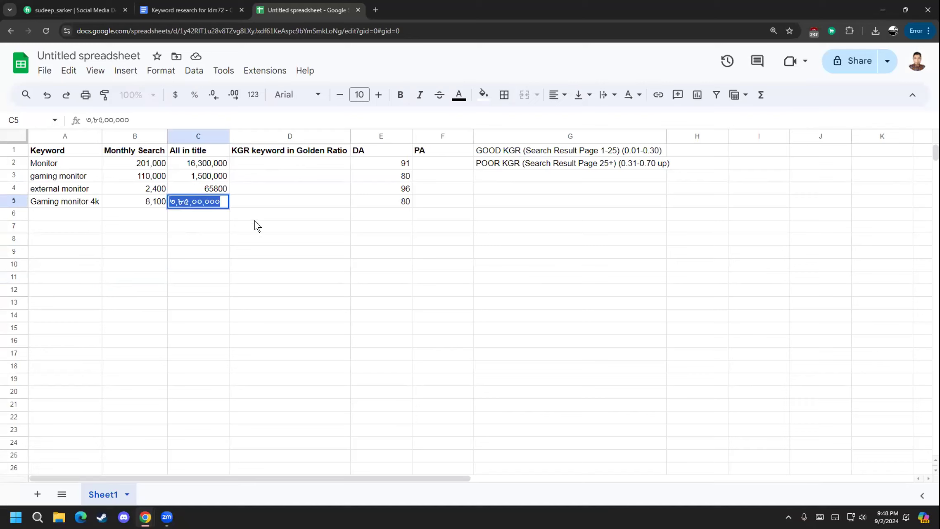
{"action": "type", "text": "3850"}
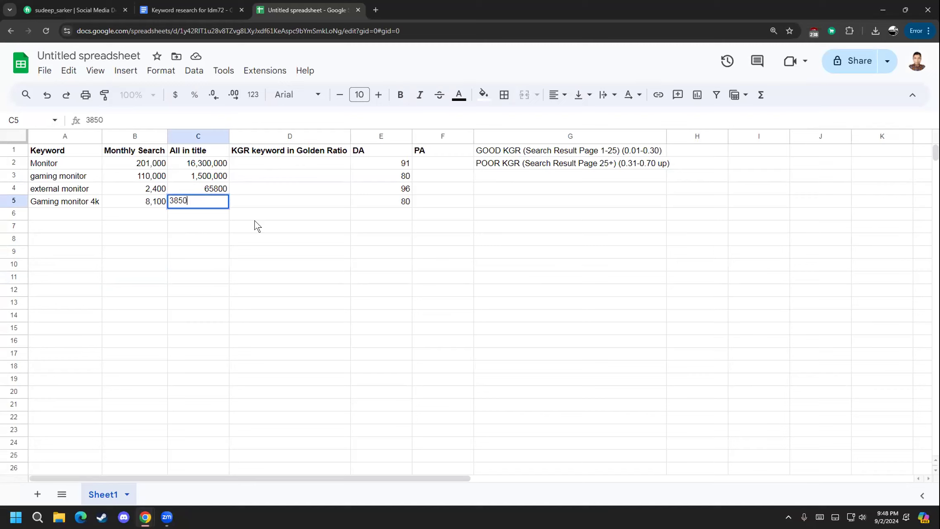
{"action": "left_click", "coordinate": [317, 224]}
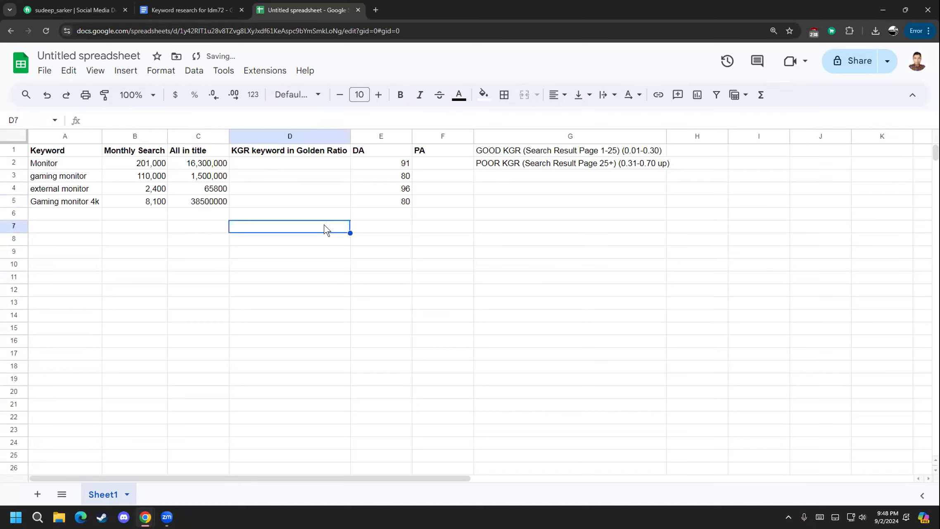
{"action": "left_click", "coordinate": [196, 162]}
{"action": "left_click", "coordinate": [199, 177]}
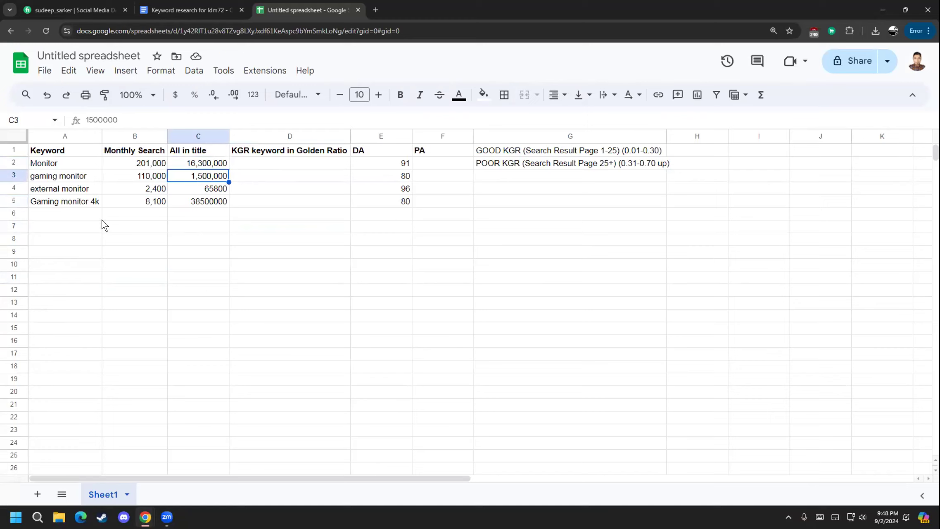
{"action": "left_click", "coordinate": [80, 227]}
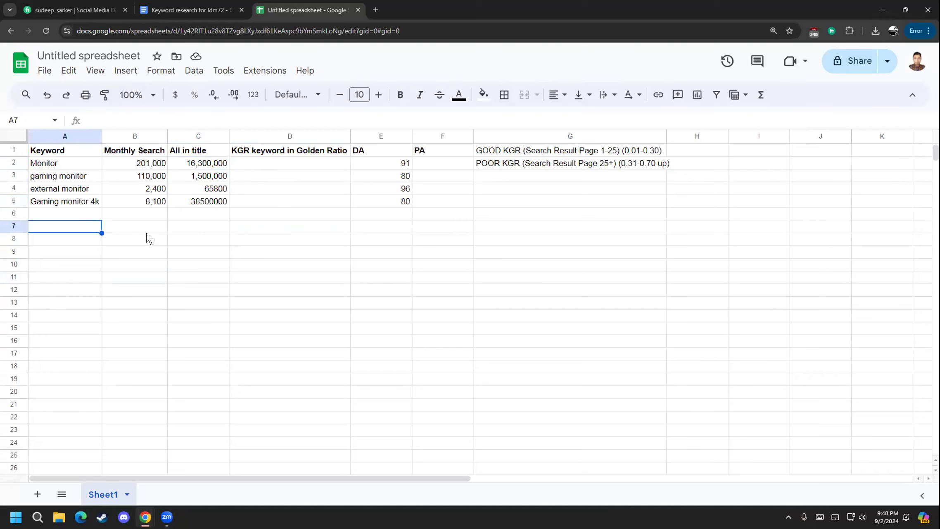
- Copy the keyword "Best gaming monitor price" from item 6 of the keyword research document
{"action": "left_click", "coordinate": [220, 13]}
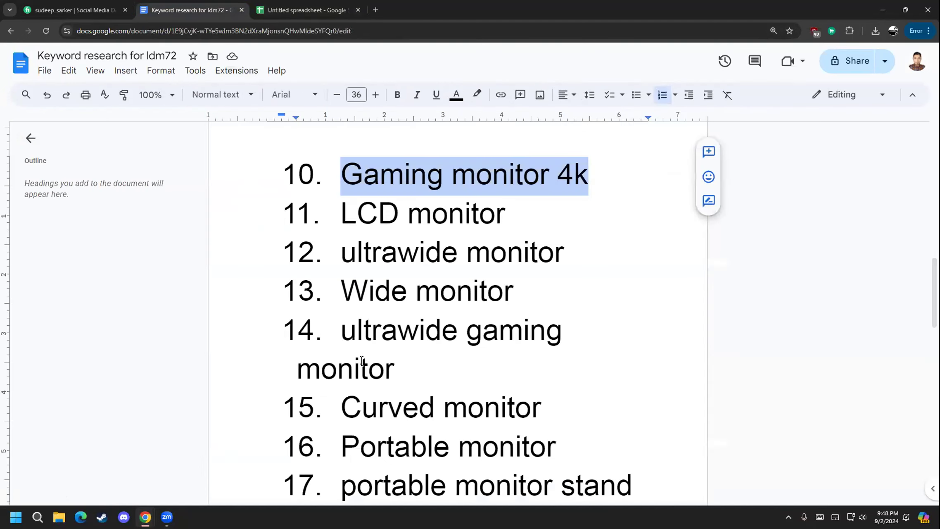
{"action": "scroll", "coordinate": [362, 362], "scroll_direction": "down", "scroll_amount": 15}
{"action": "scroll", "coordinate": [394, 314], "scroll_direction": "up", "scroll_amount": 20}
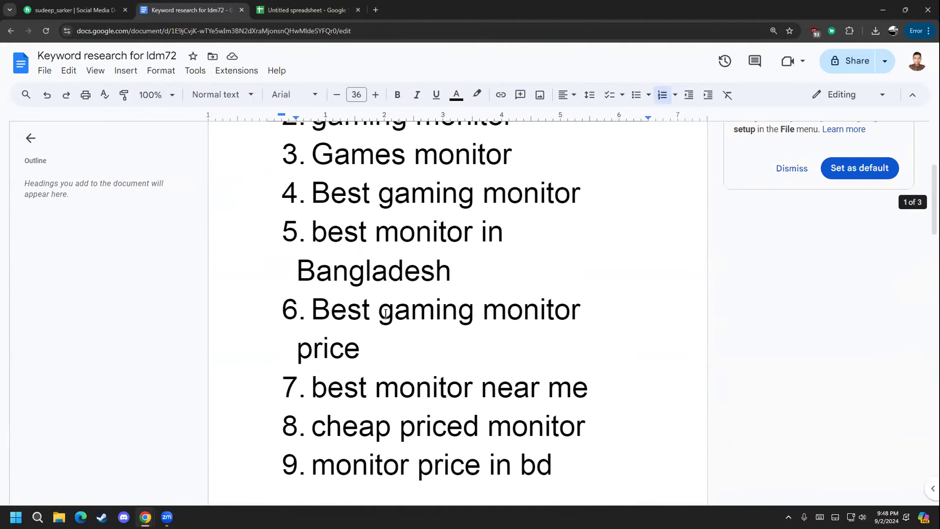
{"action": "scroll", "coordinate": [385, 314], "scroll_direction": "down", "scroll_amount": 2}
{"action": "left_click_drag", "start_coordinate": [360, 265], "coordinate": [315, 227]}
{"action": "left_click", "coordinate": [463, 301]}
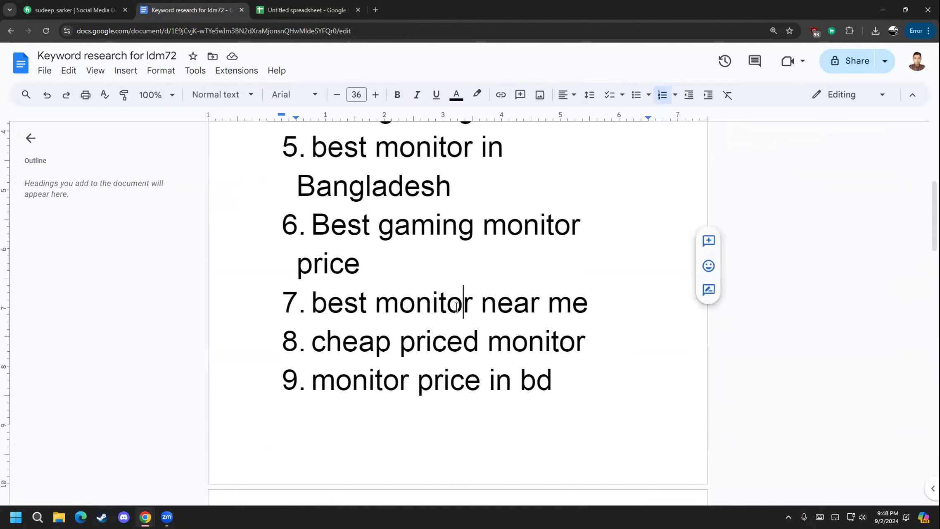
{"action": "left_click_drag", "start_coordinate": [361, 264], "coordinate": [315, 223]}
{"action": "right_click", "coordinate": [315, 221]}
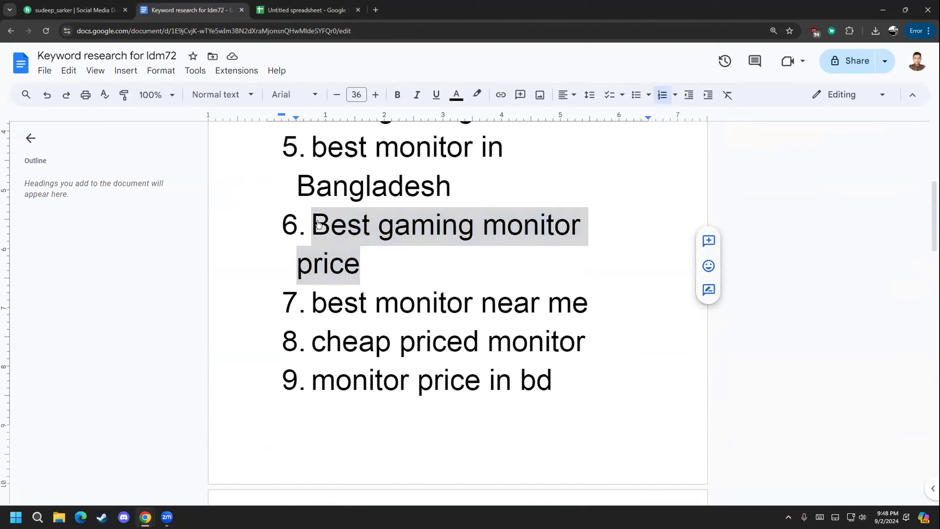
{"action": "left_click", "coordinate": [352, 189]}
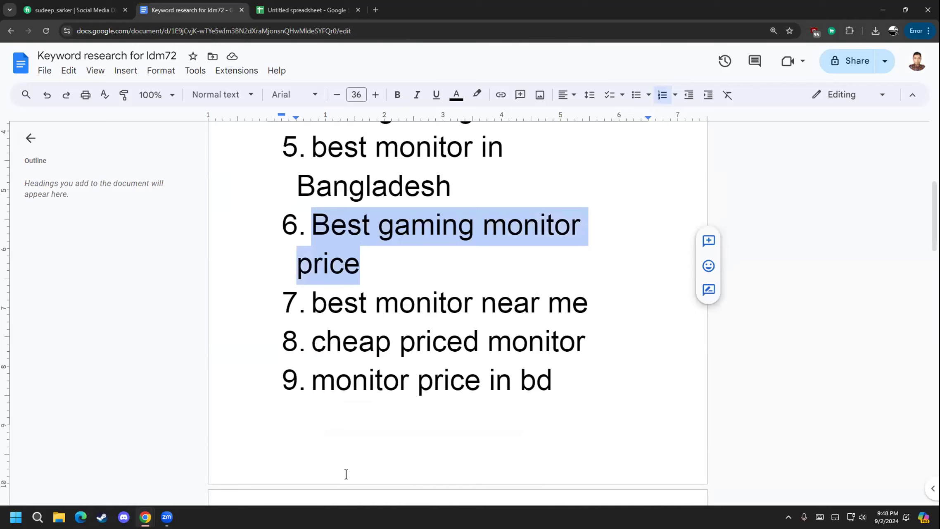
- Switch to the incognito Google window and search for "Best gaming monitor price"
{"action": "left_click", "coordinate": [145, 517]}
{"action": "left_click", "coordinate": [112, 469]}
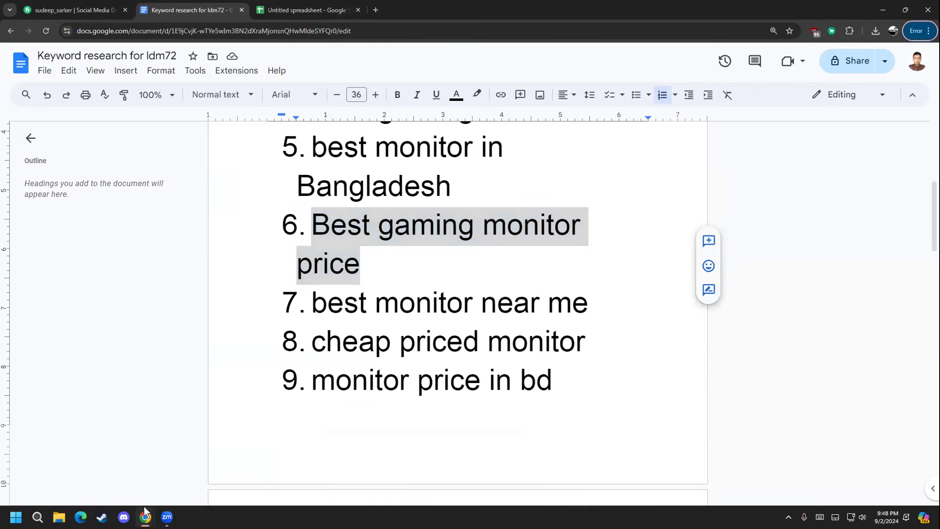
{"action": "mouse_move", "coordinate": [144, 506]}
{"action": "left_click", "coordinate": [177, 464]}
{"action": "left_click", "coordinate": [338, 63]}
{"action": "key", "text": "ctrl+v"}
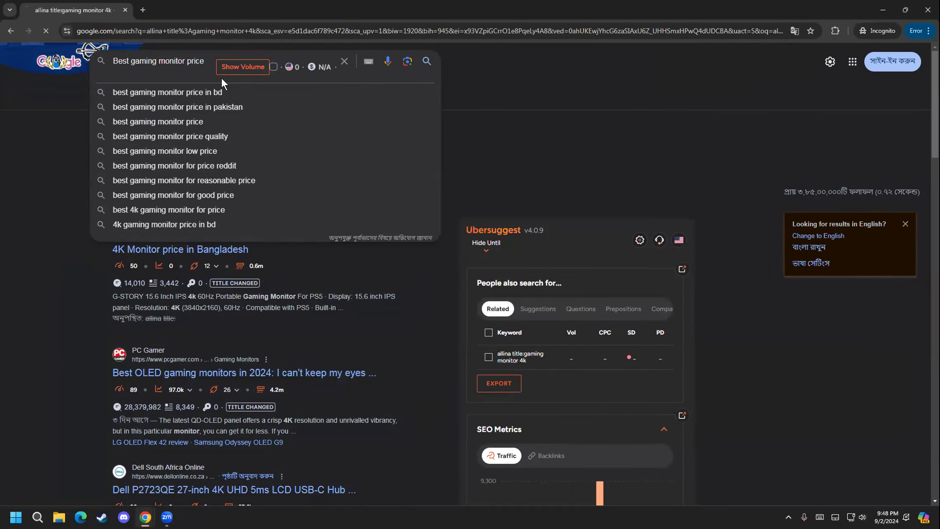
{"action": "key", "text": "Return"}
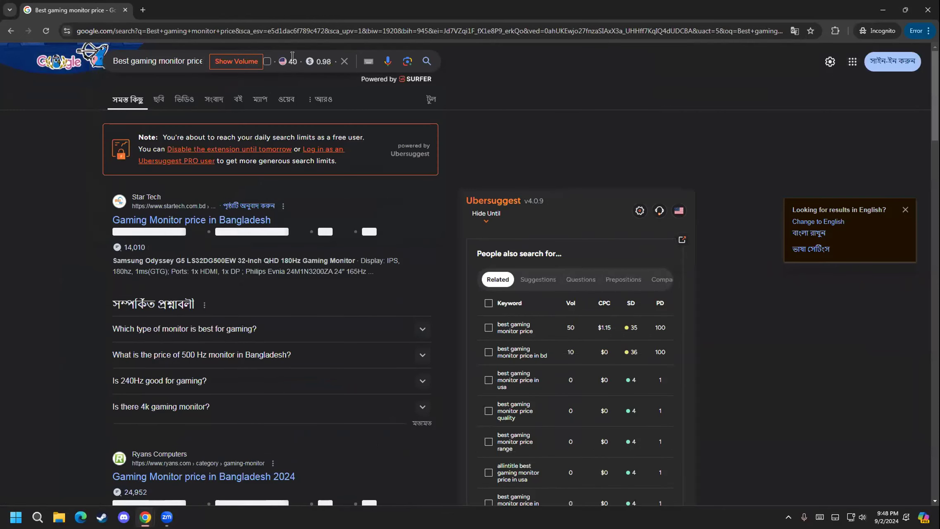
- Remove the word "gaming" from the query and search for "Best monitor price"
{"action": "left_click", "coordinate": [190, 62]}
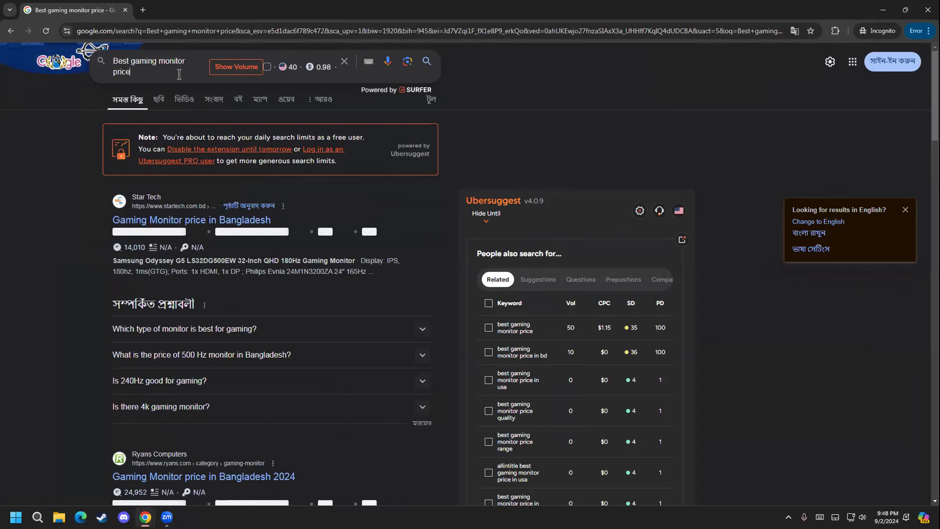
{"action": "key", "text": "BackSpace"}
{"action": "key", "text": "BackSpace"}
{"action": "key", "text": "BackSpace"}
{"action": "key", "text": "BackSpace"}
{"action": "key", "text": "BackSpace"}
{"action": "key", "text": "BackSpace"}
{"action": "key", "text": "BackSpace"}
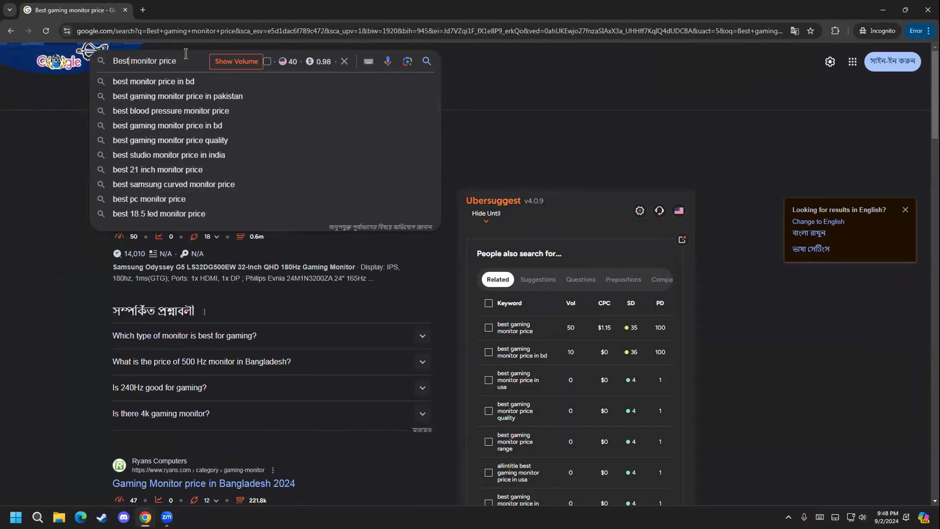
{"action": "key", "text": "Return"}
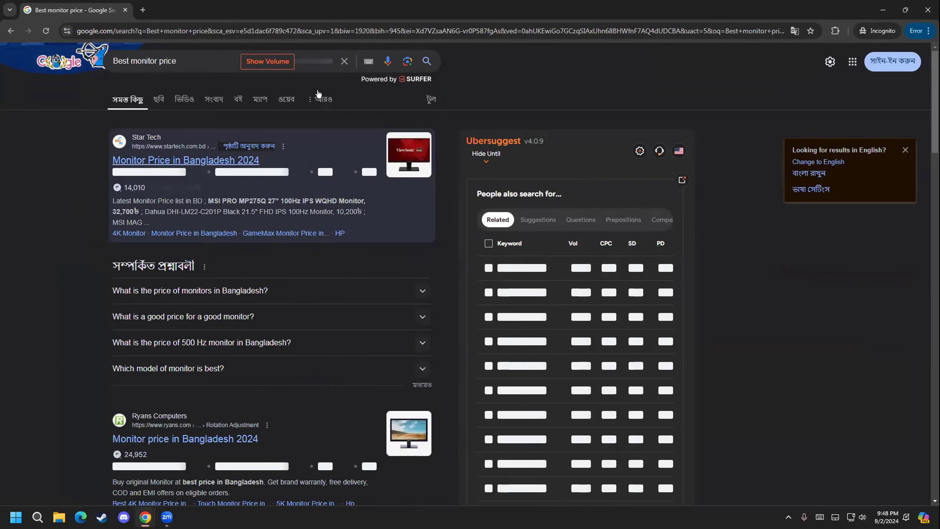
- Examine the "Best monitor price" results, including the related searches and the Keyword Surfer keyword ideas
{"action": "left_click_drag", "start_coordinate": [297, 59], "coordinate": [283, 56]}
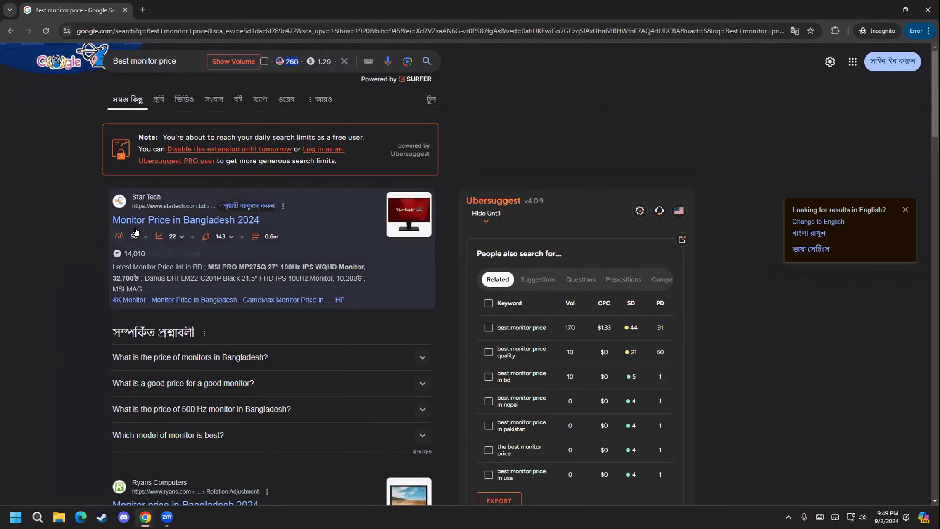
{"action": "scroll", "coordinate": [333, 448], "scroll_direction": "down", "scroll_amount": 10}
{"action": "scroll", "coordinate": [333, 415], "scroll_direction": "down", "scroll_amount": 10}
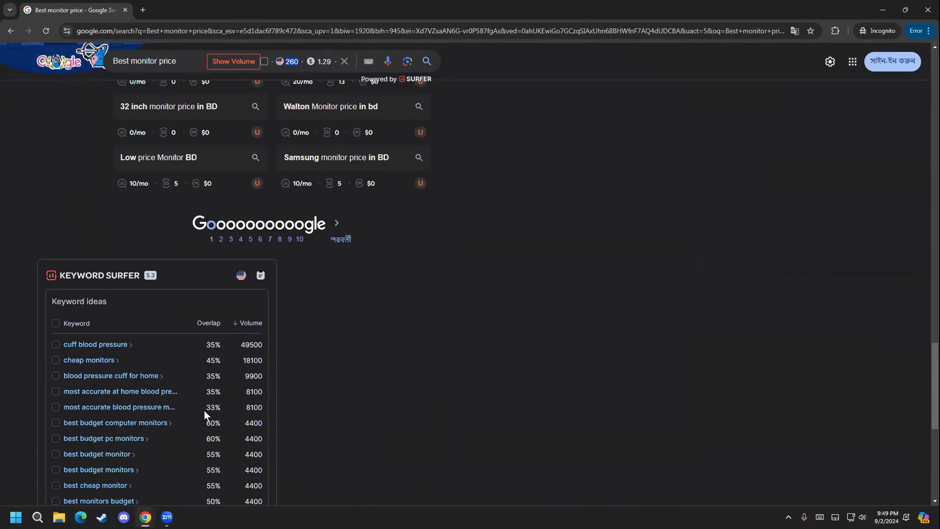
{"action": "scroll", "coordinate": [204, 412], "scroll_direction": "down", "scroll_amount": 6}
{"action": "scroll", "coordinate": [356, 440], "scroll_direction": "down", "scroll_amount": 1}
{"action": "scroll", "coordinate": [356, 439], "scroll_direction": "up", "scroll_amount": 7}
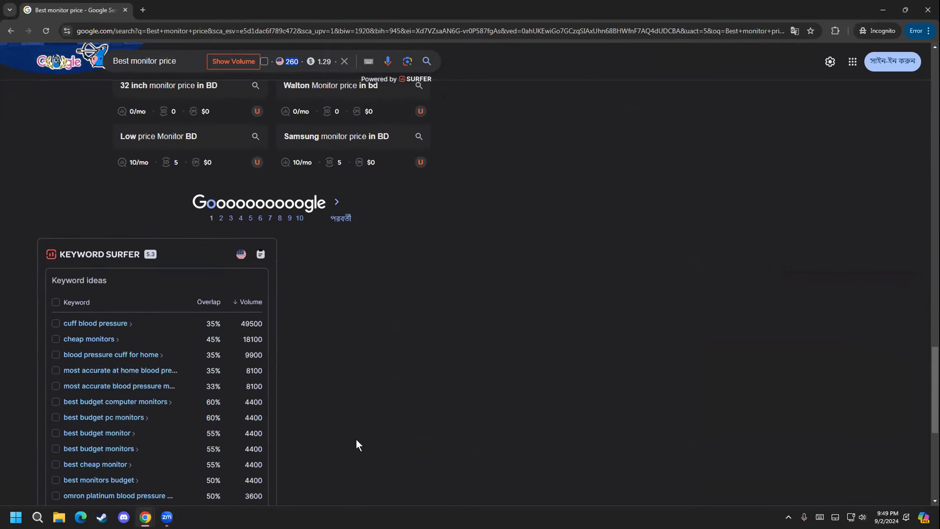
{"action": "scroll", "coordinate": [348, 440], "scroll_direction": "up", "scroll_amount": 15}
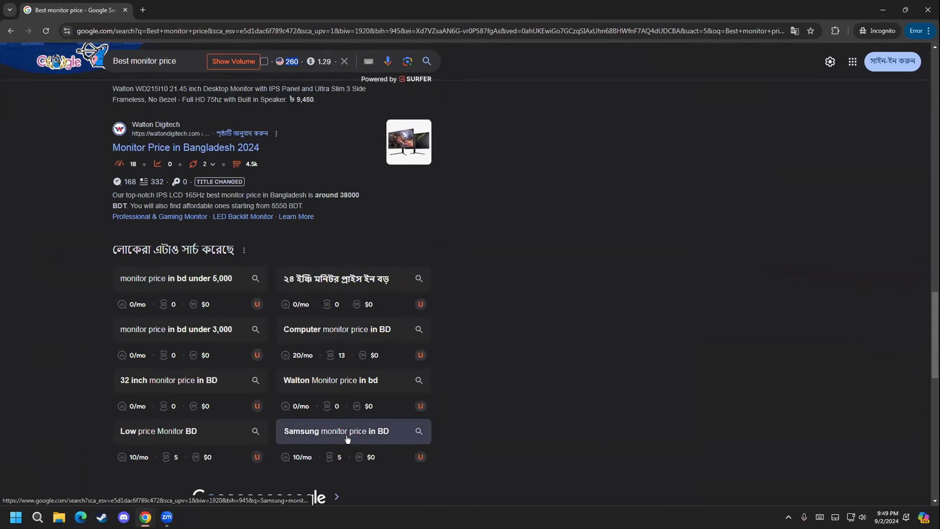
{"action": "scroll", "coordinate": [339, 395], "scroll_direction": "up", "scroll_amount": 7}
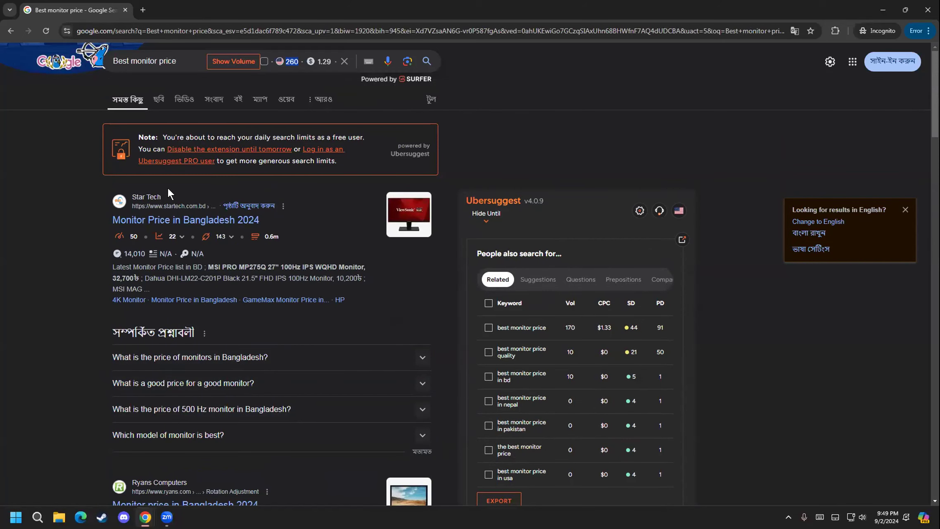
{"action": "right_click", "coordinate": [283, 63]}
{"action": "left_click", "coordinate": [284, 60]}
{"action": "right_click", "coordinate": [285, 56]}
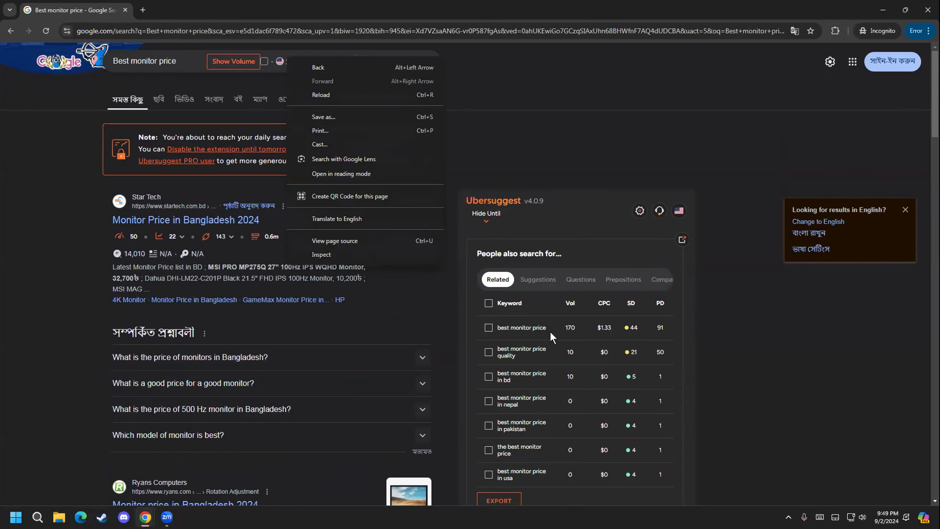
{"action": "left_click", "coordinate": [561, 168]}
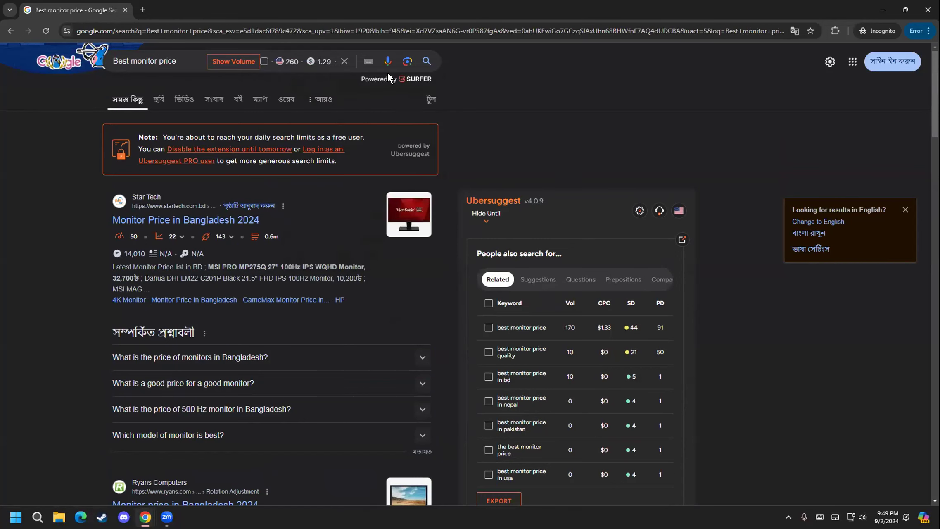
- Rerun the "Best monitor price" search, reveal the Ubersuggest volume and copy the Keyword Surfer monthly search volume for the United States
{"action": "left_click", "coordinate": [426, 62]}
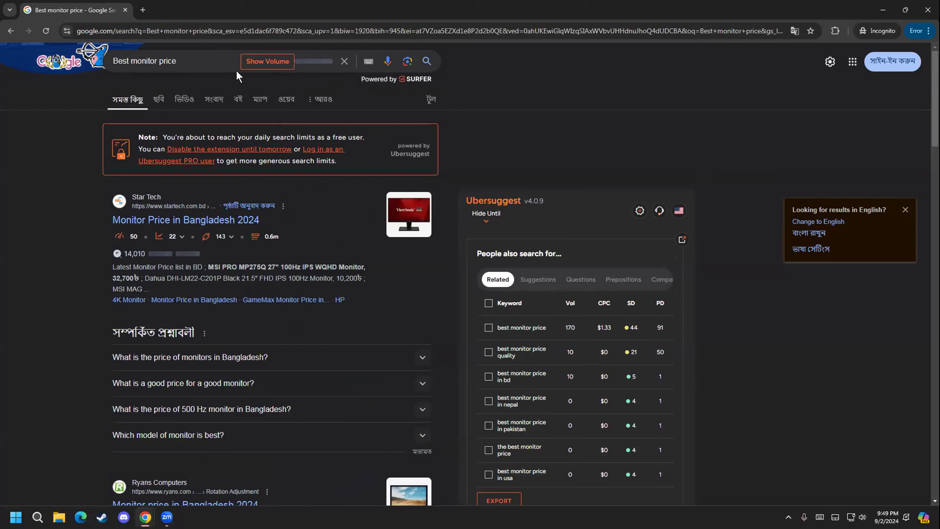
{"action": "left_click", "coordinate": [255, 64]}
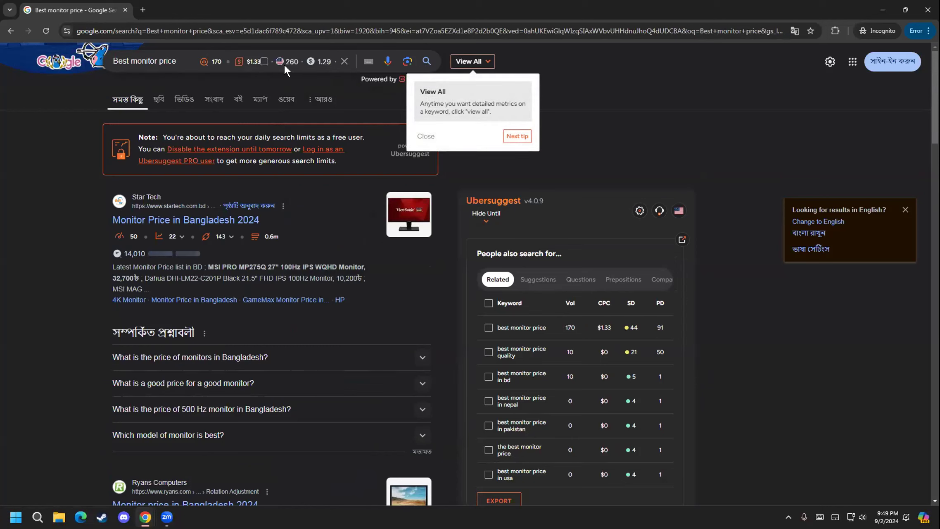
{"action": "double_click", "coordinate": [284, 58]}
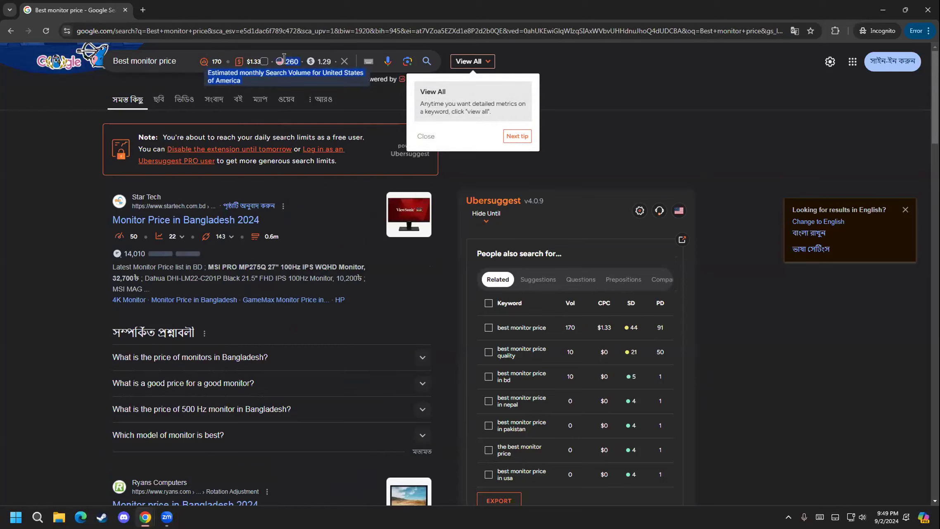
{"action": "right_click", "coordinate": [289, 60]}
{"action": "left_click", "coordinate": [306, 72]}
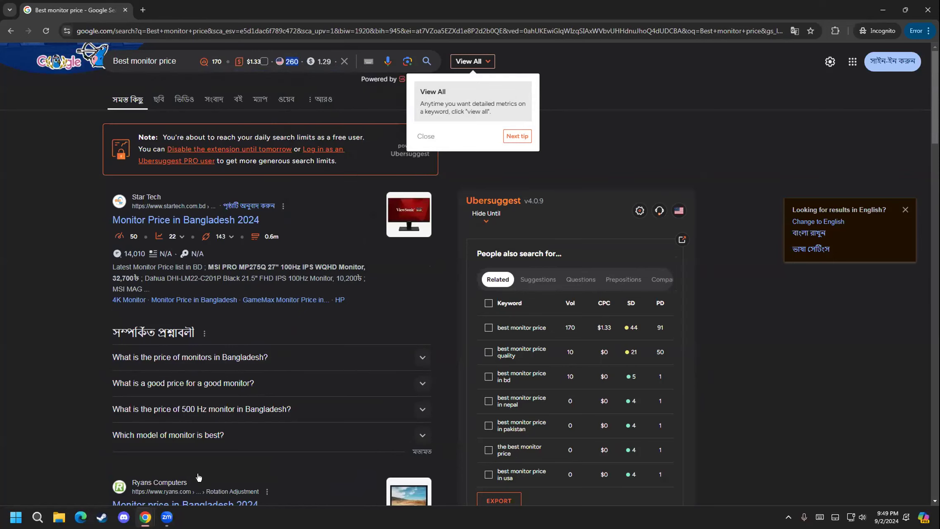
- Return to the keyword spreadsheet and enter "Best monitor price" as the keyword in cell A6
{"action": "mouse_move", "coordinate": [145, 516]}
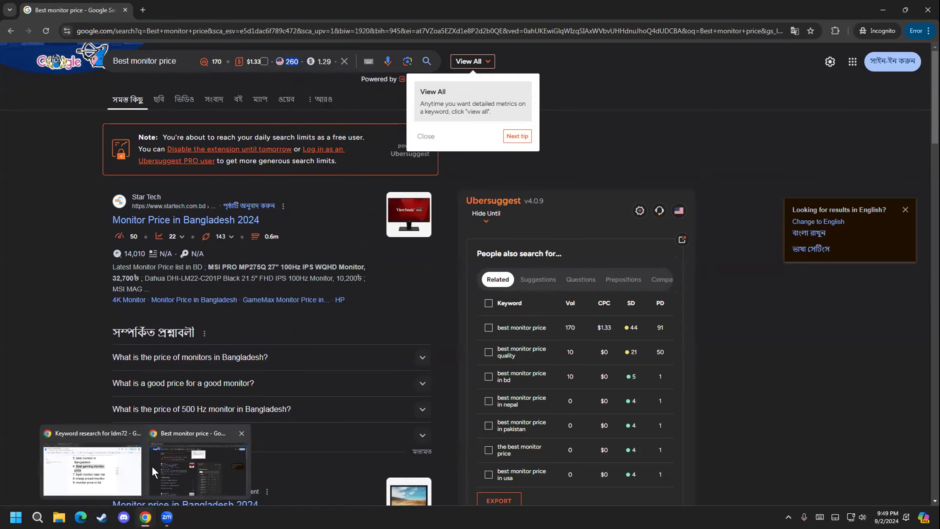
{"action": "left_click", "coordinate": [102, 464]}
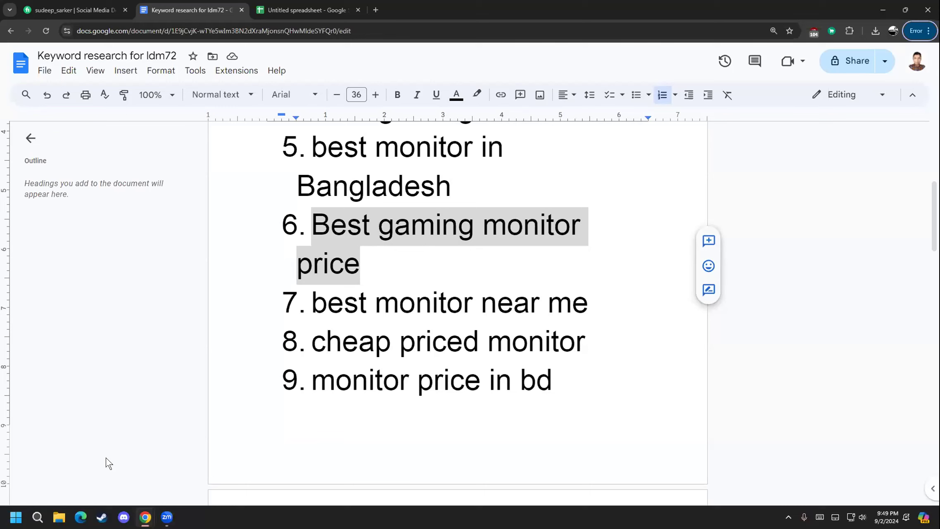
{"action": "left_click", "coordinate": [331, 8]}
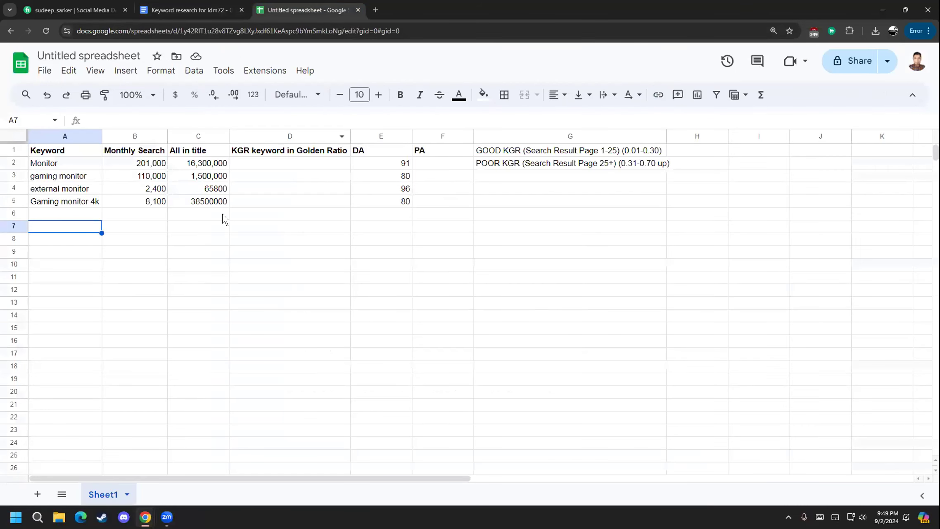
{"action": "double_click", "coordinate": [67, 214]}
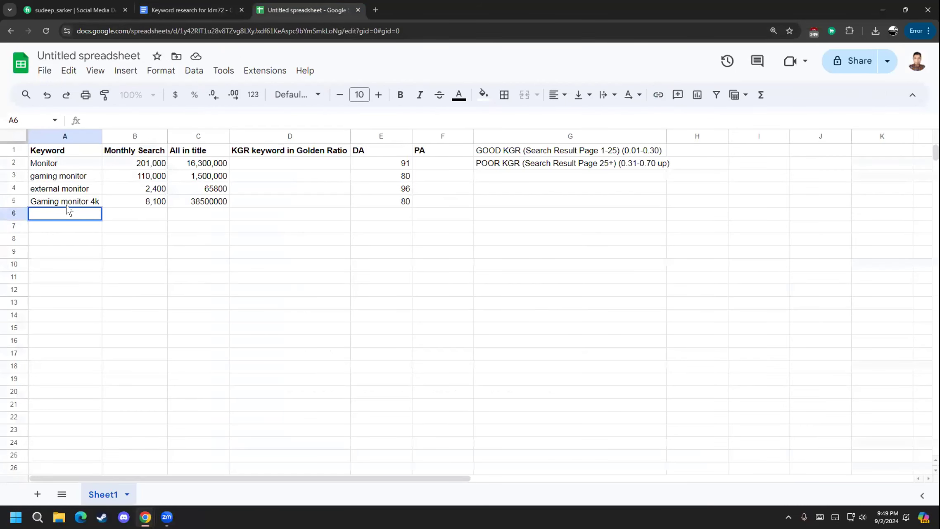
{"action": "key", "text": "super+v"}
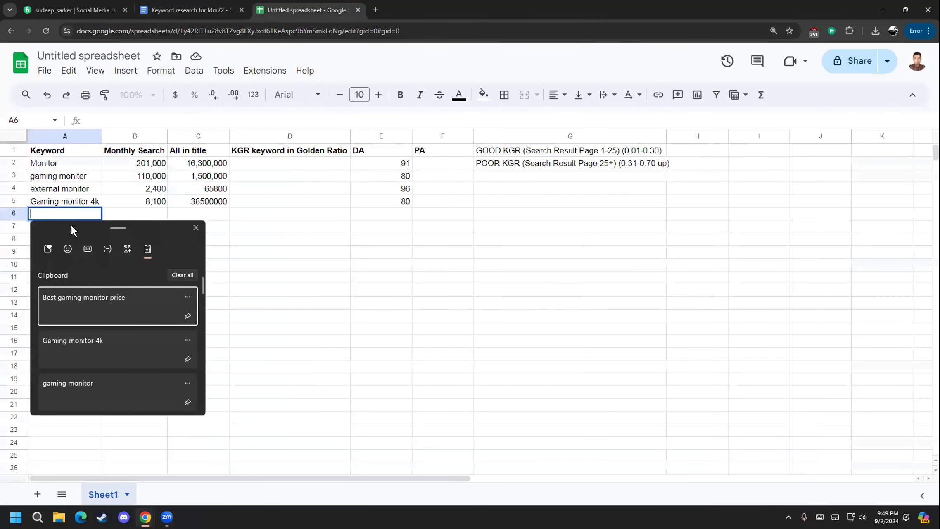
{"action": "left_click", "coordinate": [68, 296]}
{"action": "key", "text": "BackSpace"}
{"action": "key", "text": "BackSpace"}
{"action": "key", "text": "BackSpace"}
{"action": "key", "text": "BackSpace"}
{"action": "key", "text": "BackSpace"}
{"action": "key", "text": "BackSpace"}
{"action": "key", "text": "BackSpace"}
{"action": "left_click", "coordinate": [91, 241]}
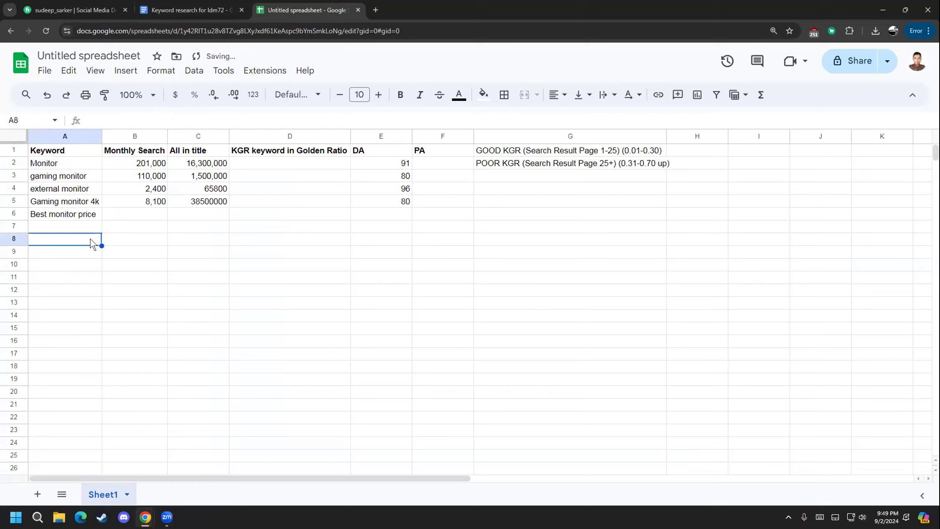
- Paste the clipboard content into the Monthly Search cell B6 of the "Best monitor price" row
{"action": "double_click", "coordinate": [120, 213]}
{"action": "key", "text": "ctrl+v"}
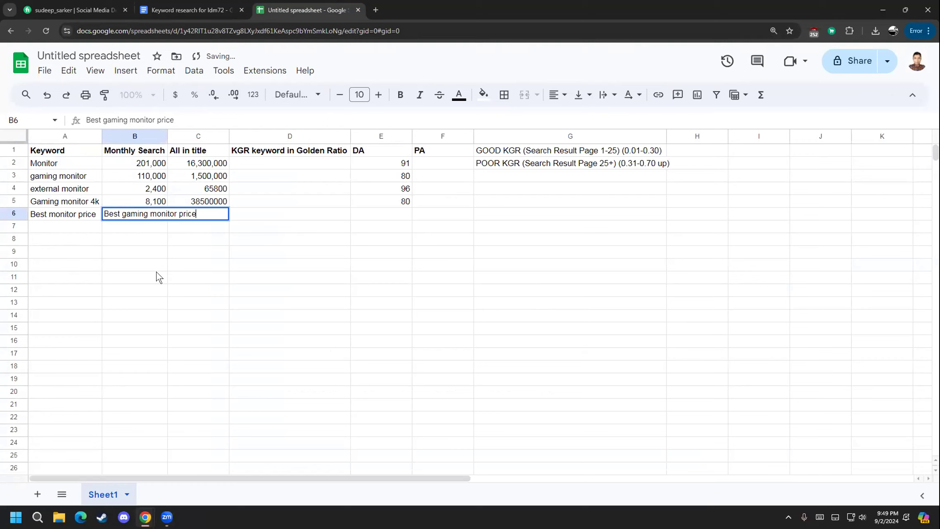